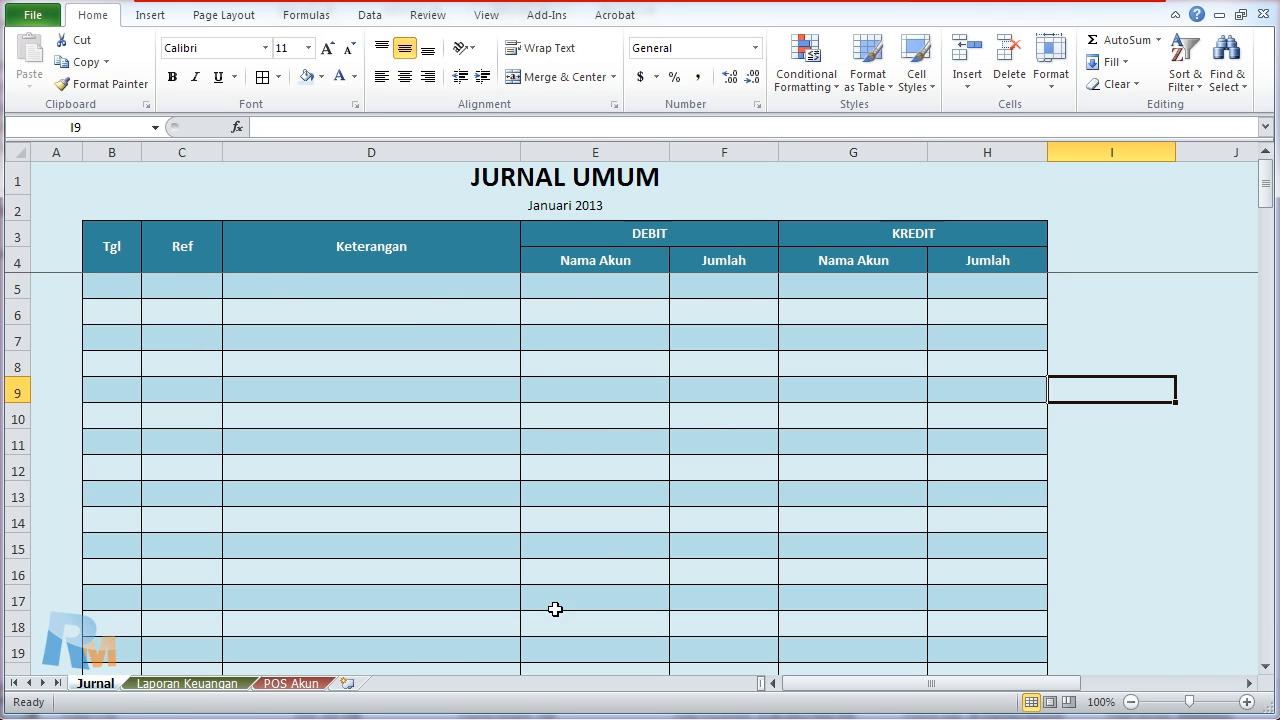
Step: Review the Laporan Keuangan report sections, the POS Akun account list with its Kredit formula, and the Jurnal entry columns
left_click(187, 684)
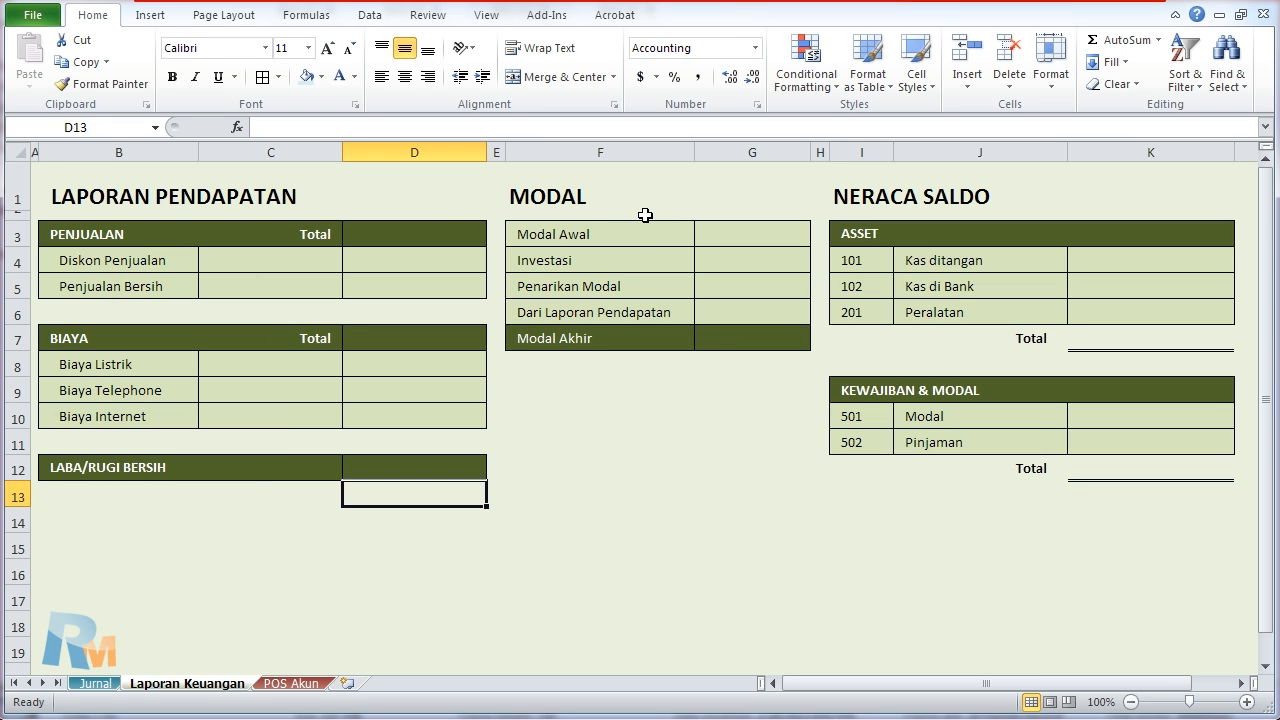
left_click_drag(74, 200, 244, 205)
left_click_drag(533, 203, 749, 200)
left_click_drag(866, 205, 968, 201)
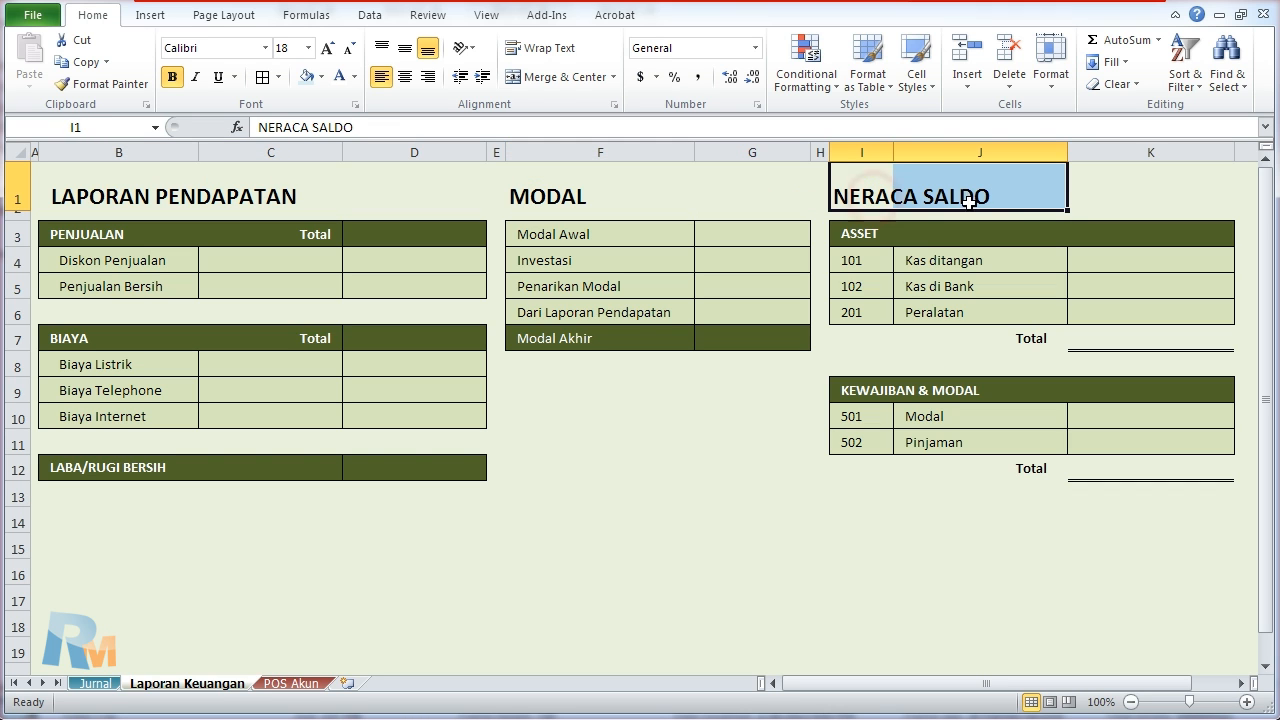
left_click(308, 682)
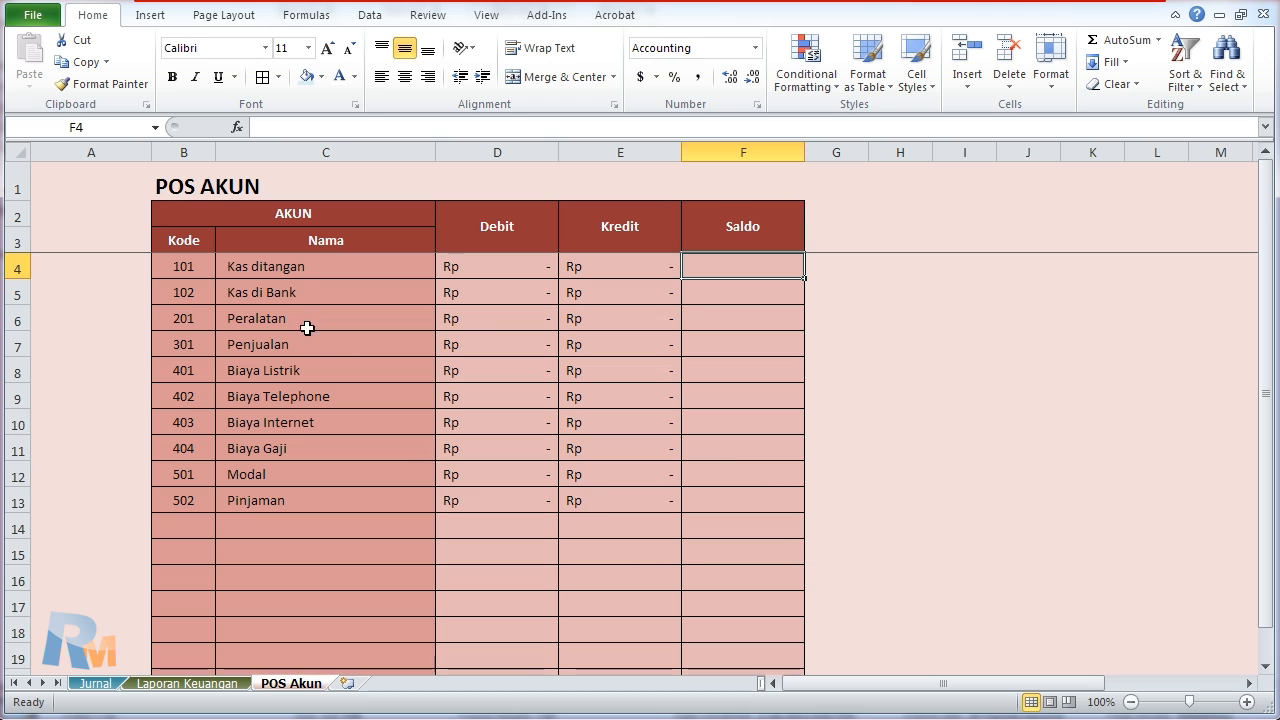
left_click_drag(303, 263, 621, 524)
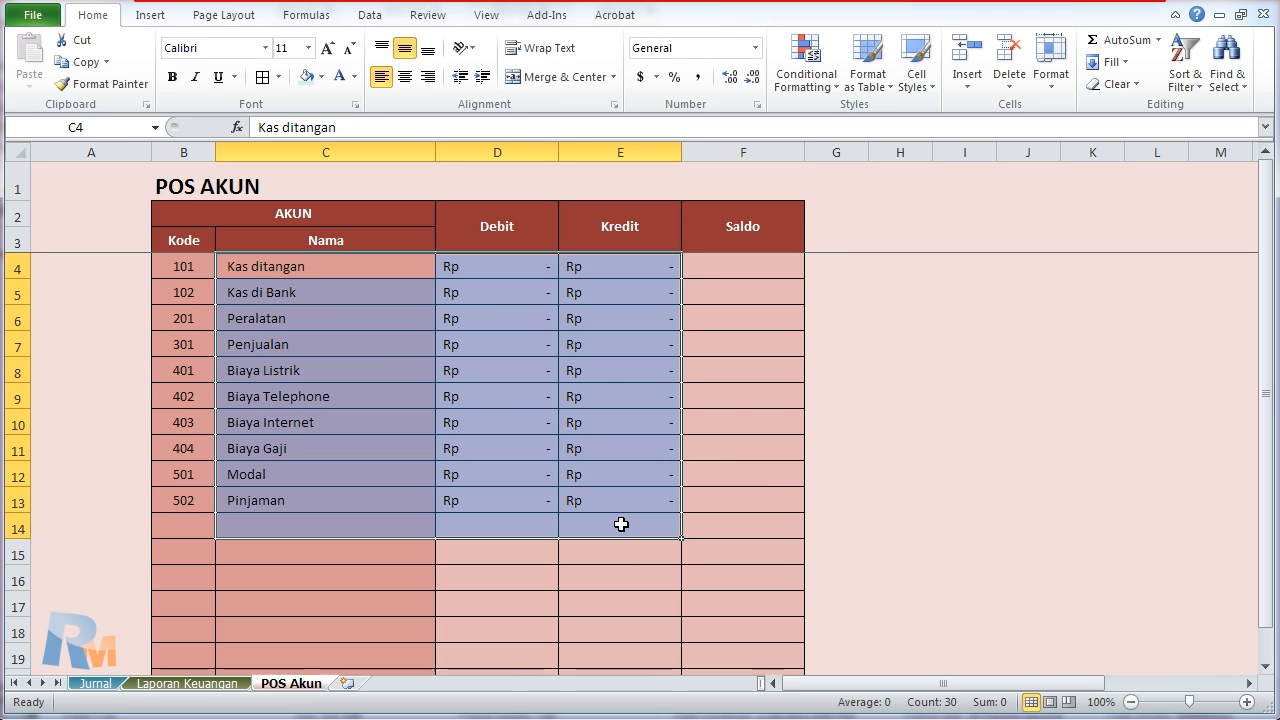
left_click(93, 684)
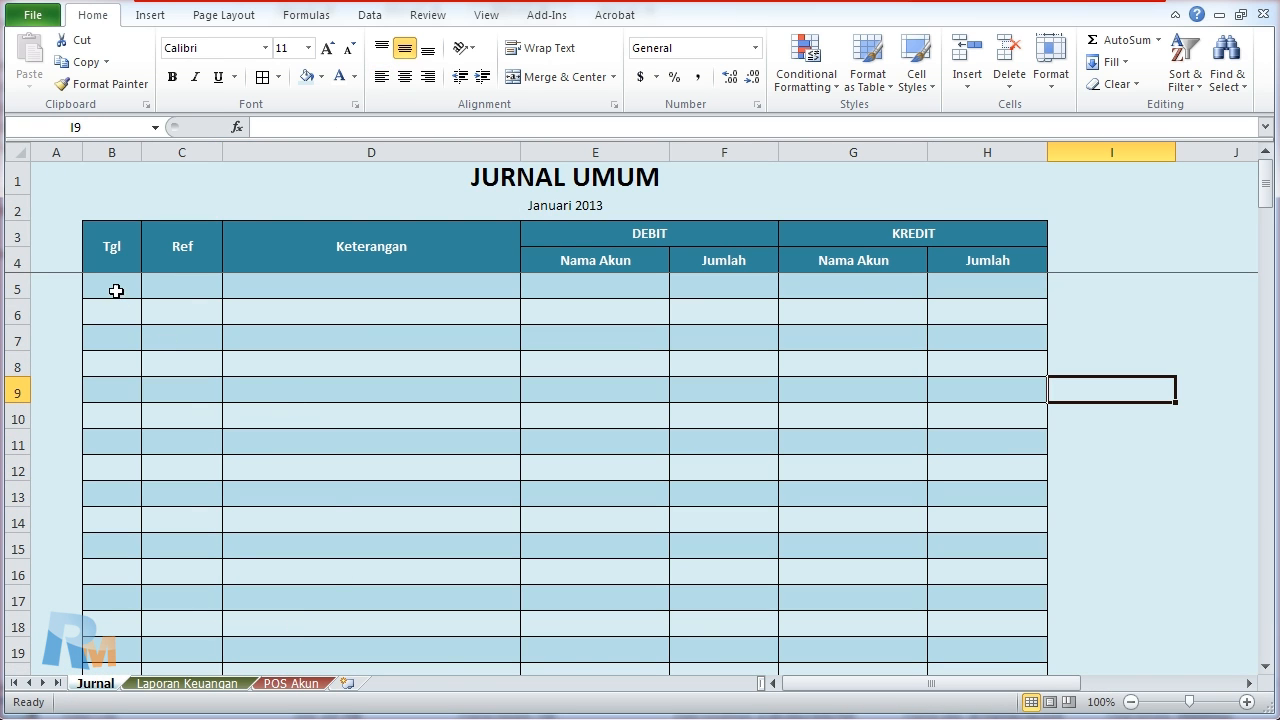
left_click(290, 684)
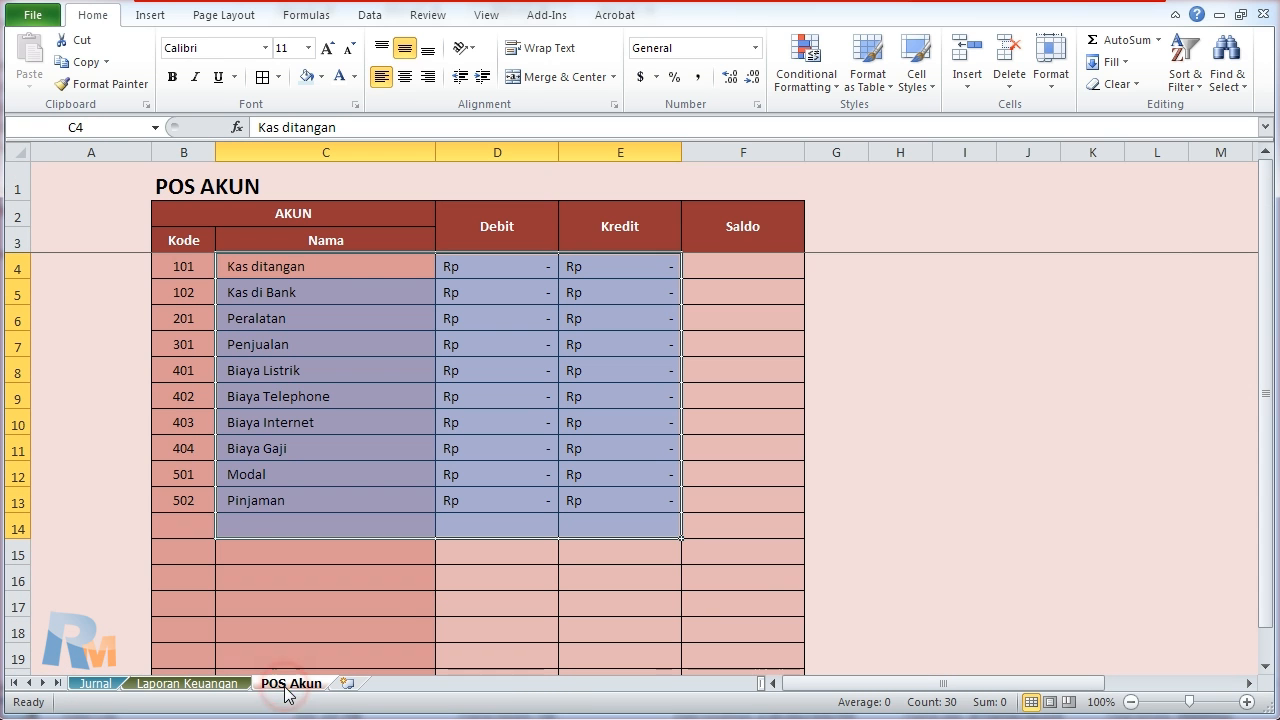
left_click(200, 683)
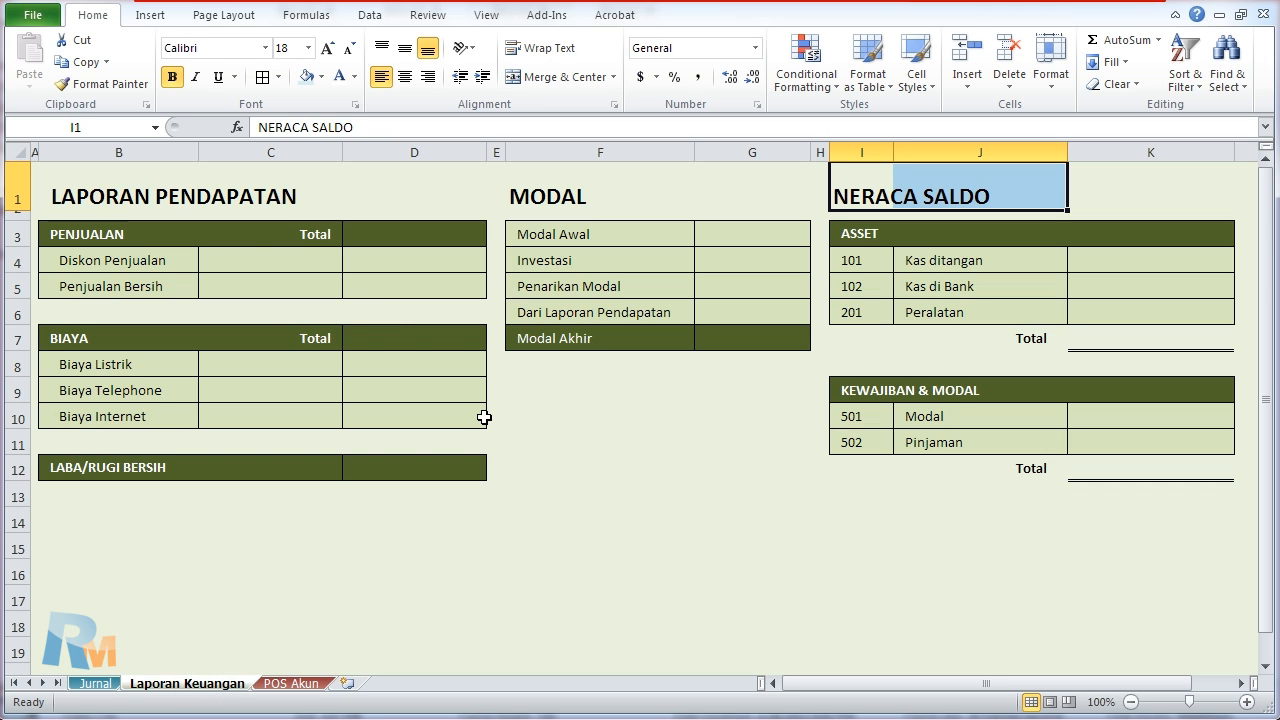
left_click(95, 683)
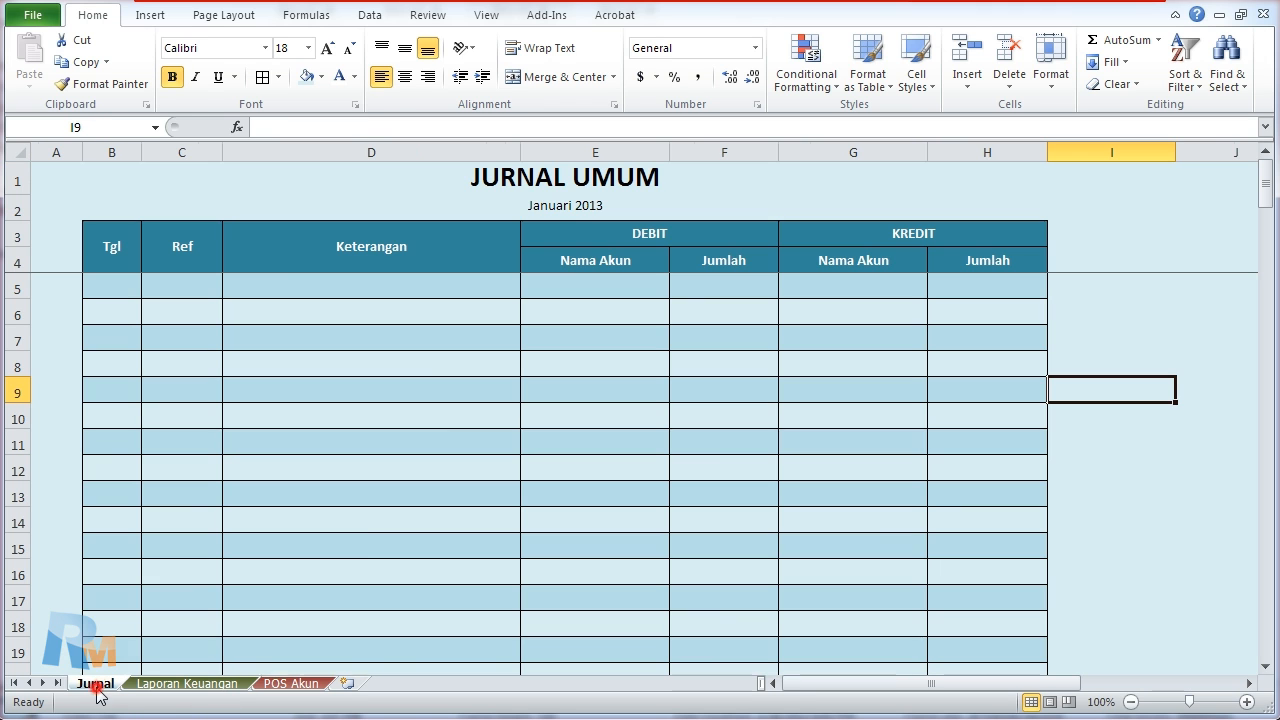
left_click_drag(150, 288, 701, 295)
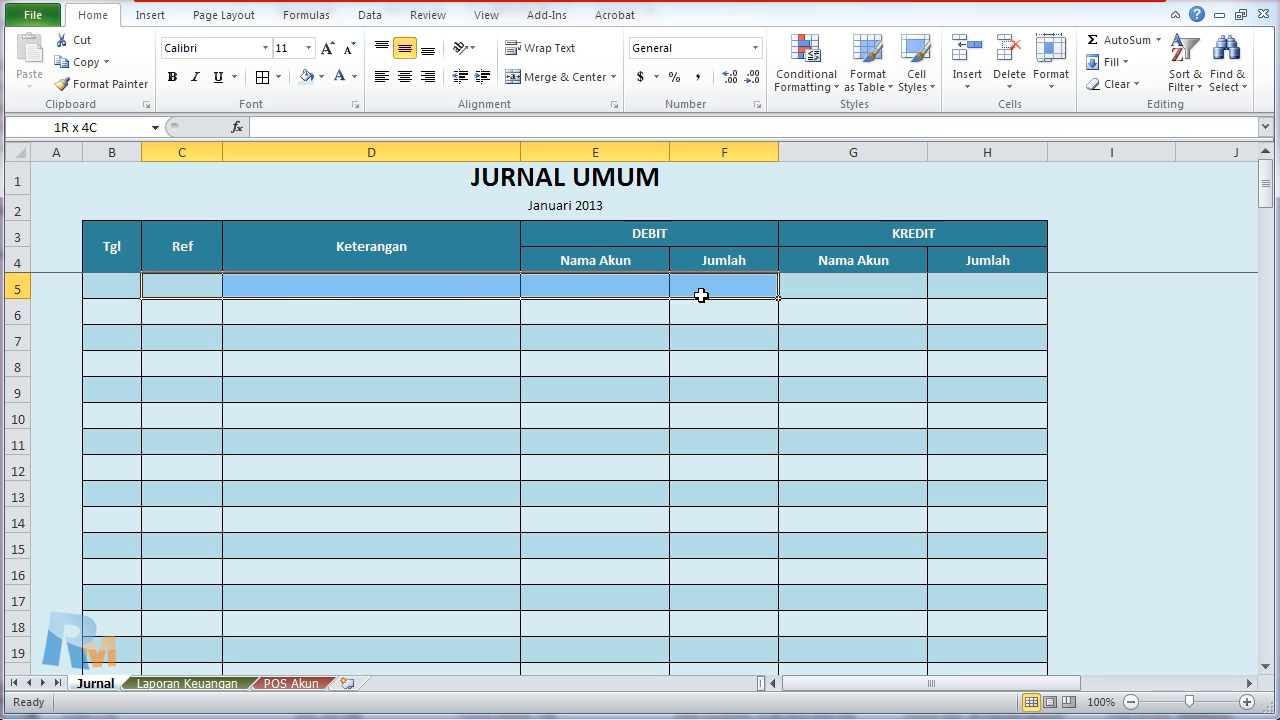
left_click(291, 683)
left_click(630, 325)
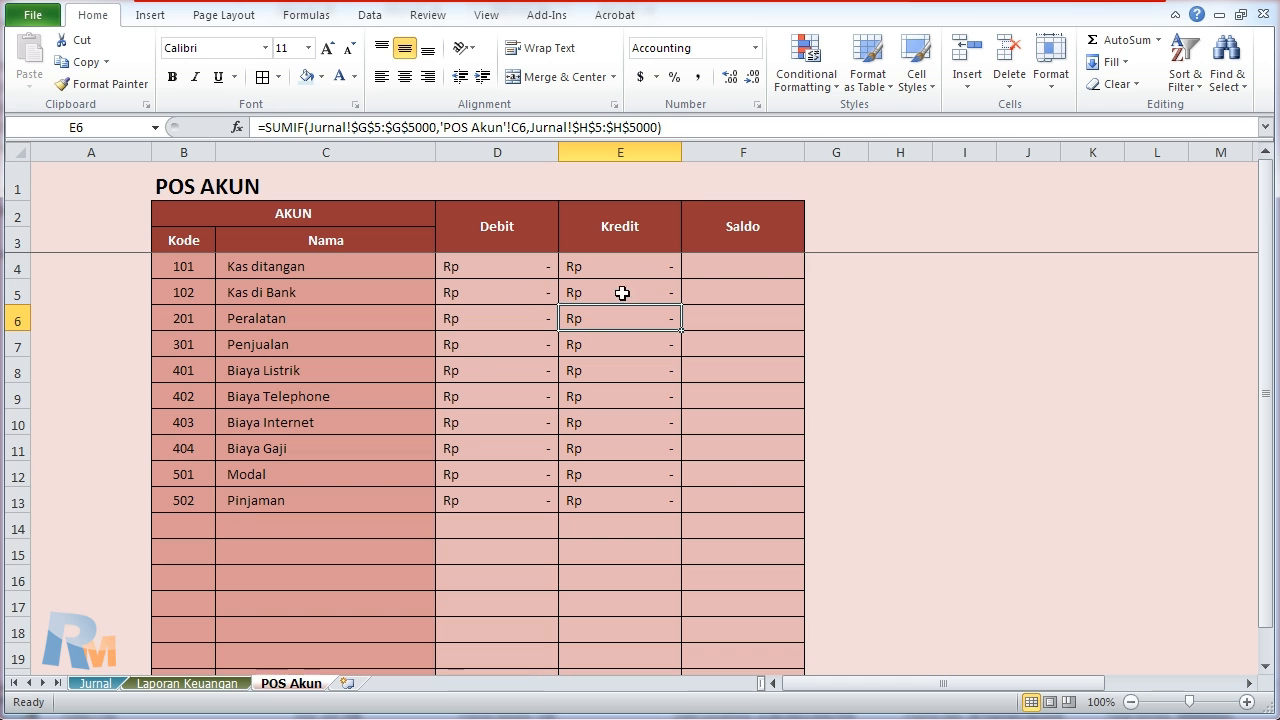
left_click(156, 683)
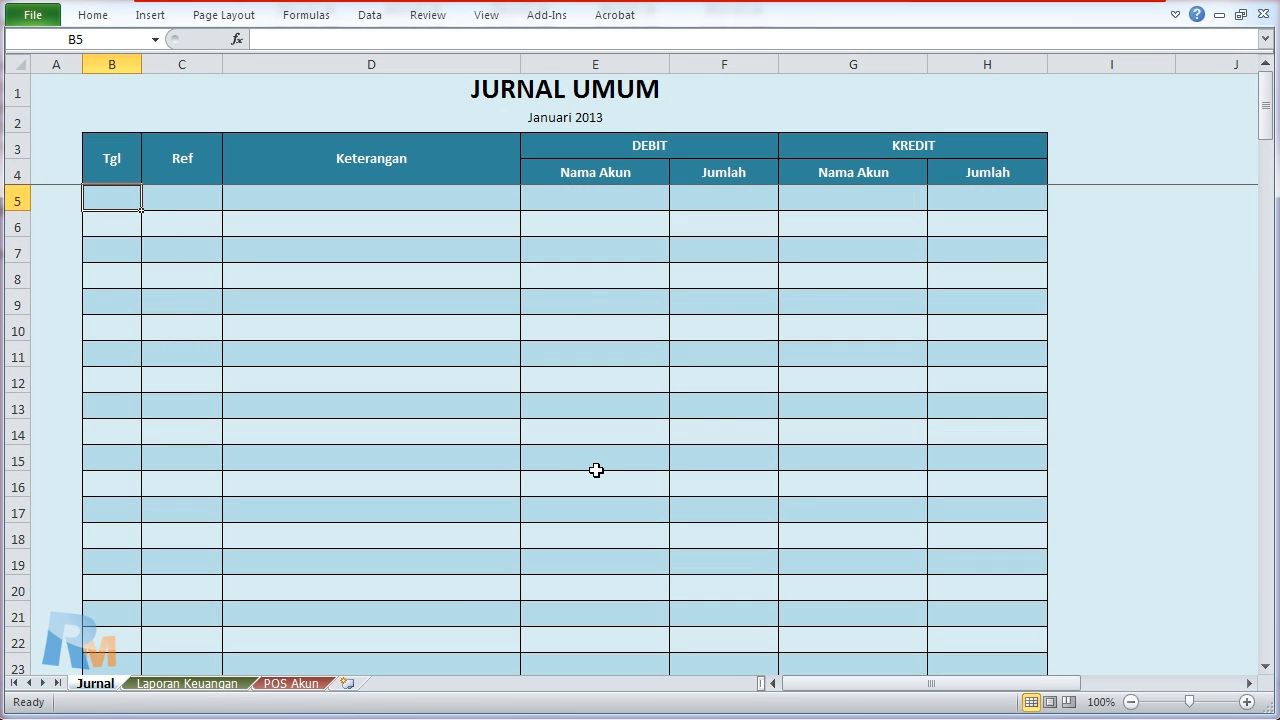
Step: In the first row of the Jurnal sheet, enter date 1 and the description "Investasi awal"
type("1")
key("Tab")
key("Tab")
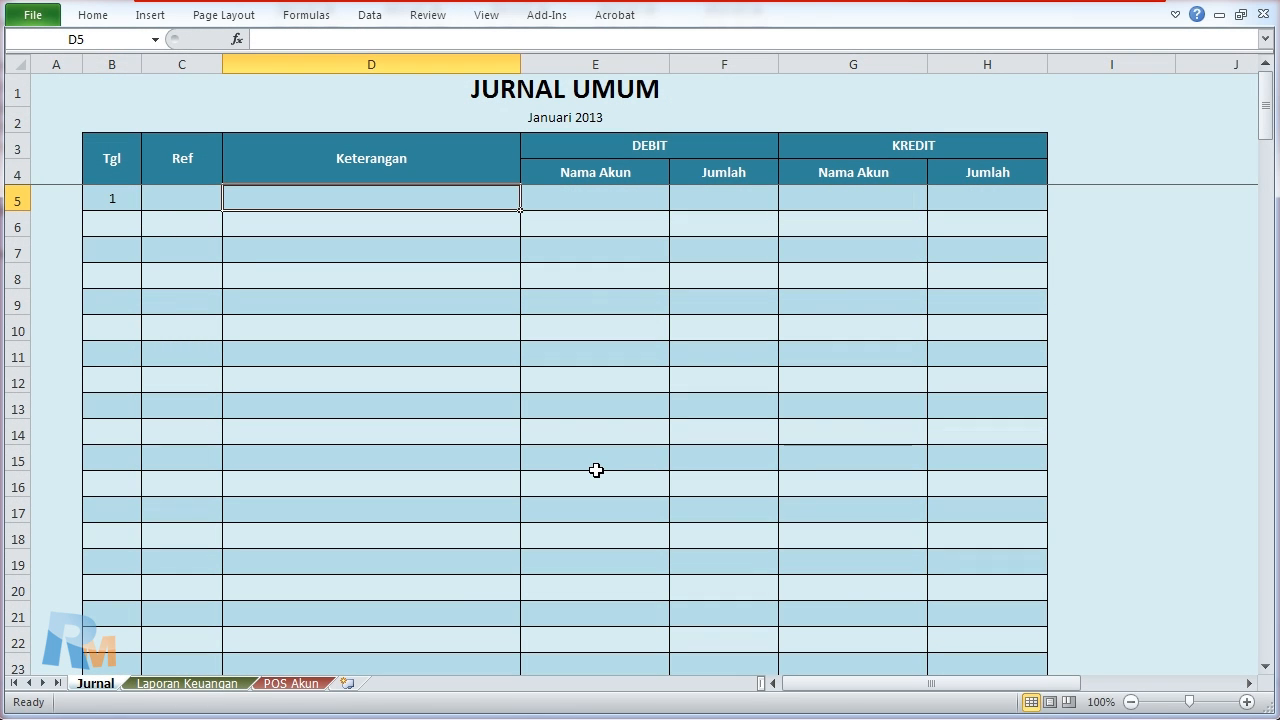
type("I")
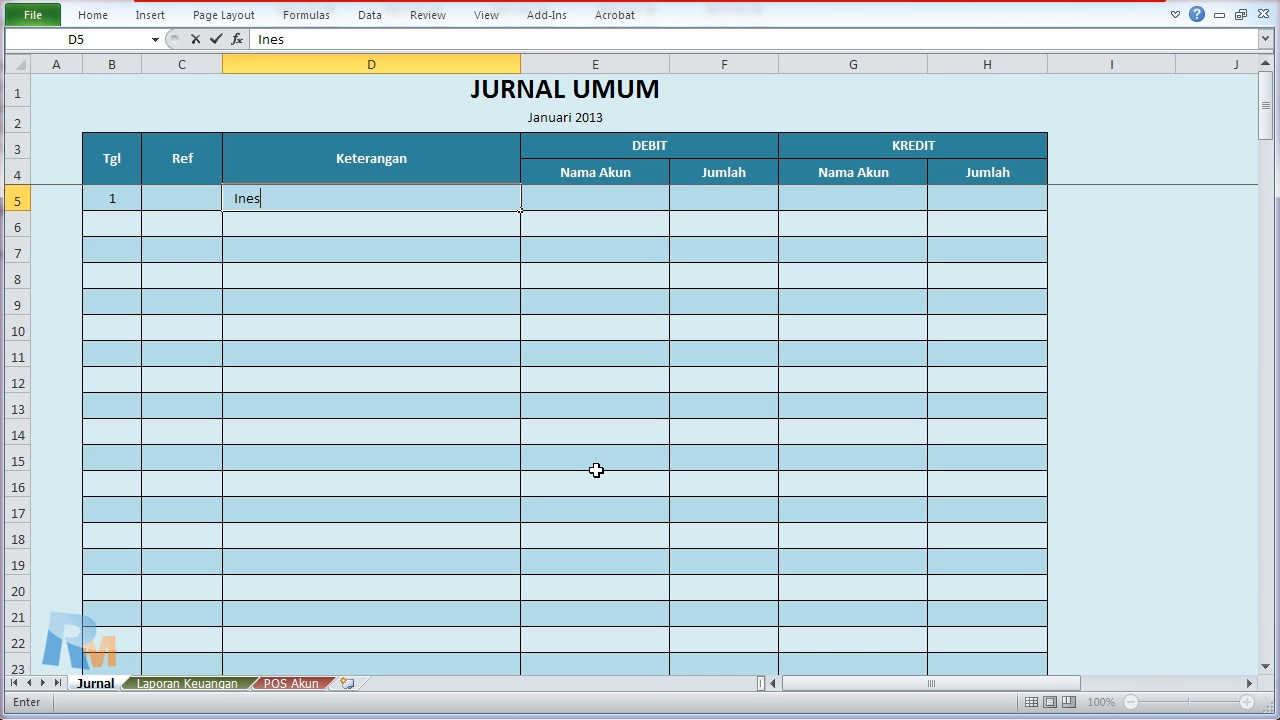
type("nvestasi awal")
key("Tab")
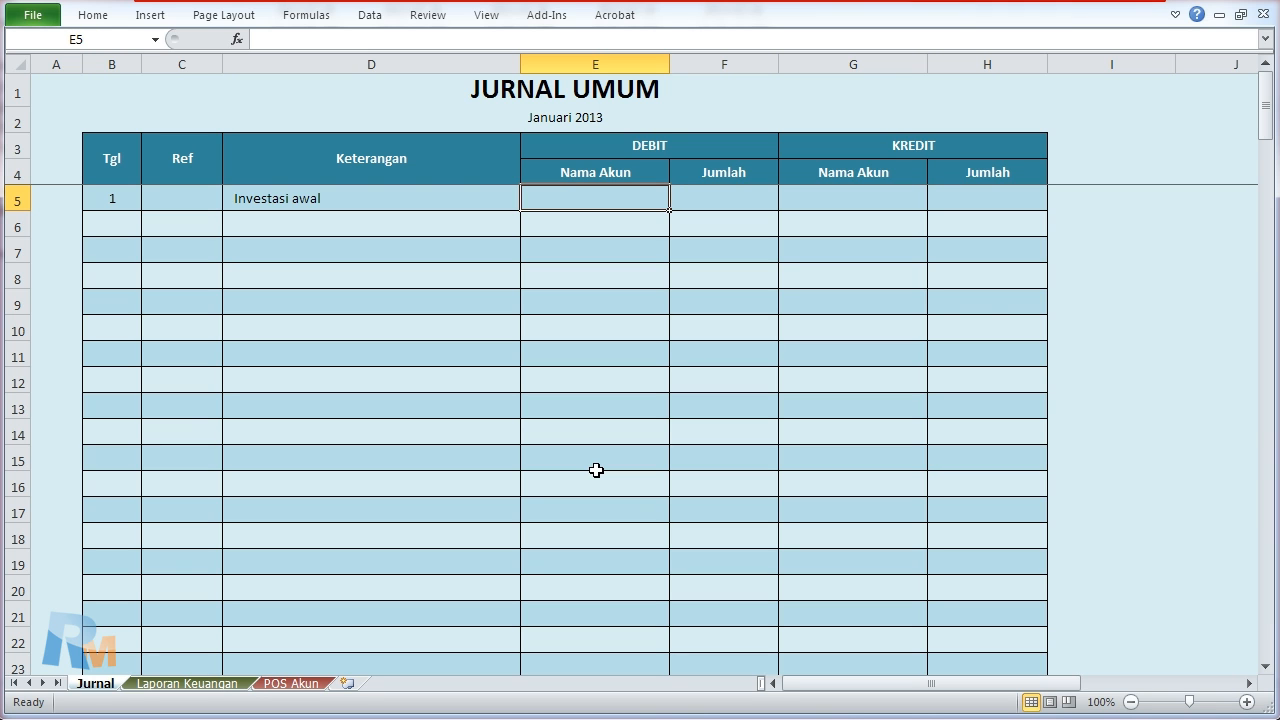
Step: Enter the debit side of the Investasi awal entry as account Kas with an amount of 5000000
type("Kas")
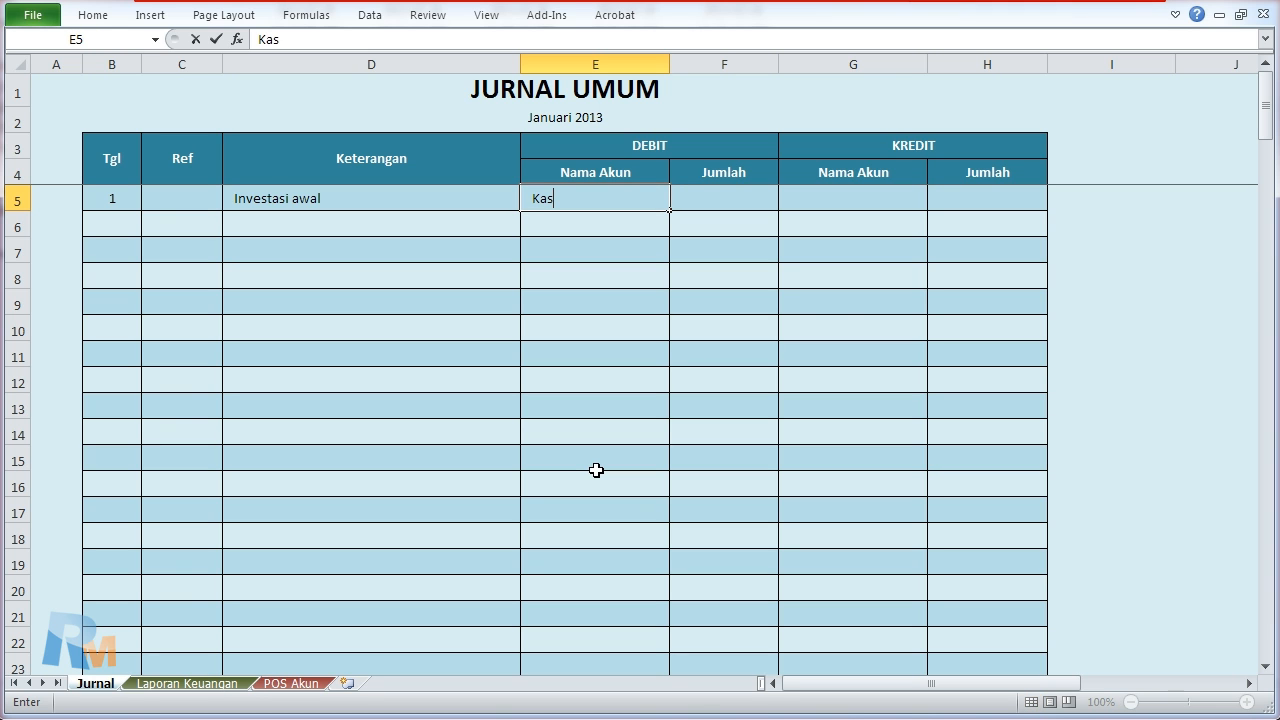
key("Tab")
type("500000")
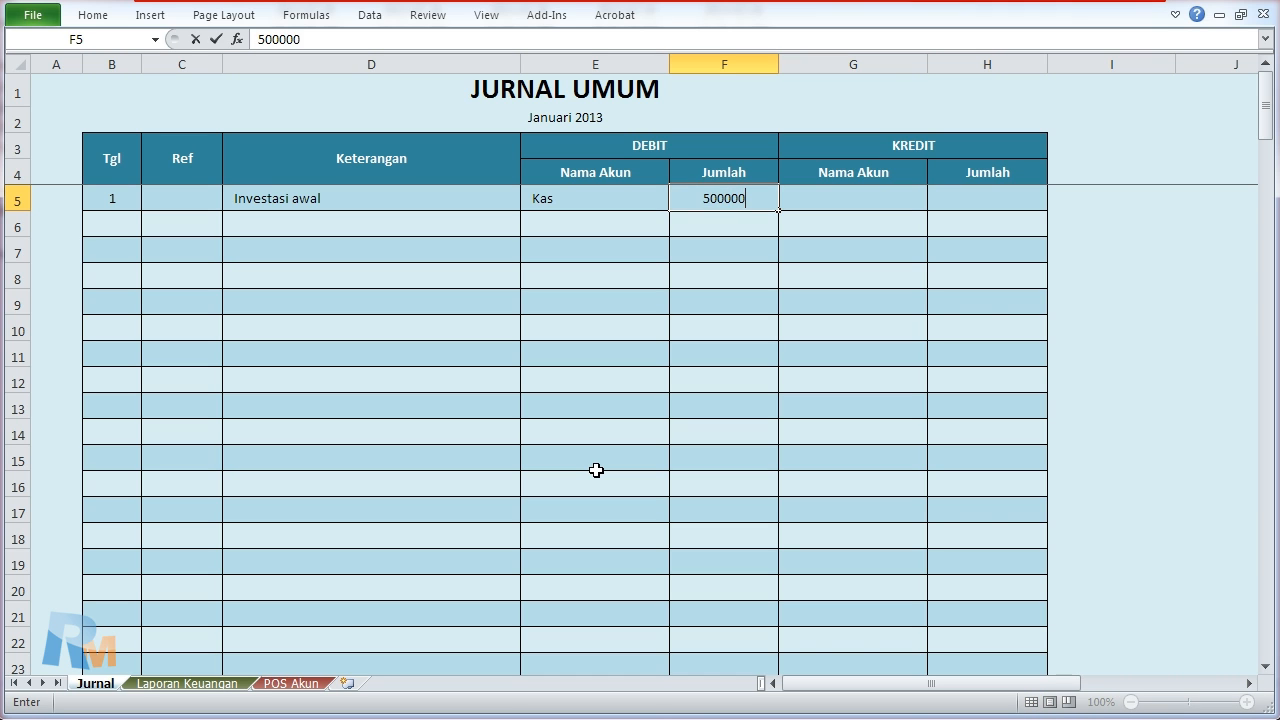
key("Tab")
key("Left")
type("0000000")
key("Tab")
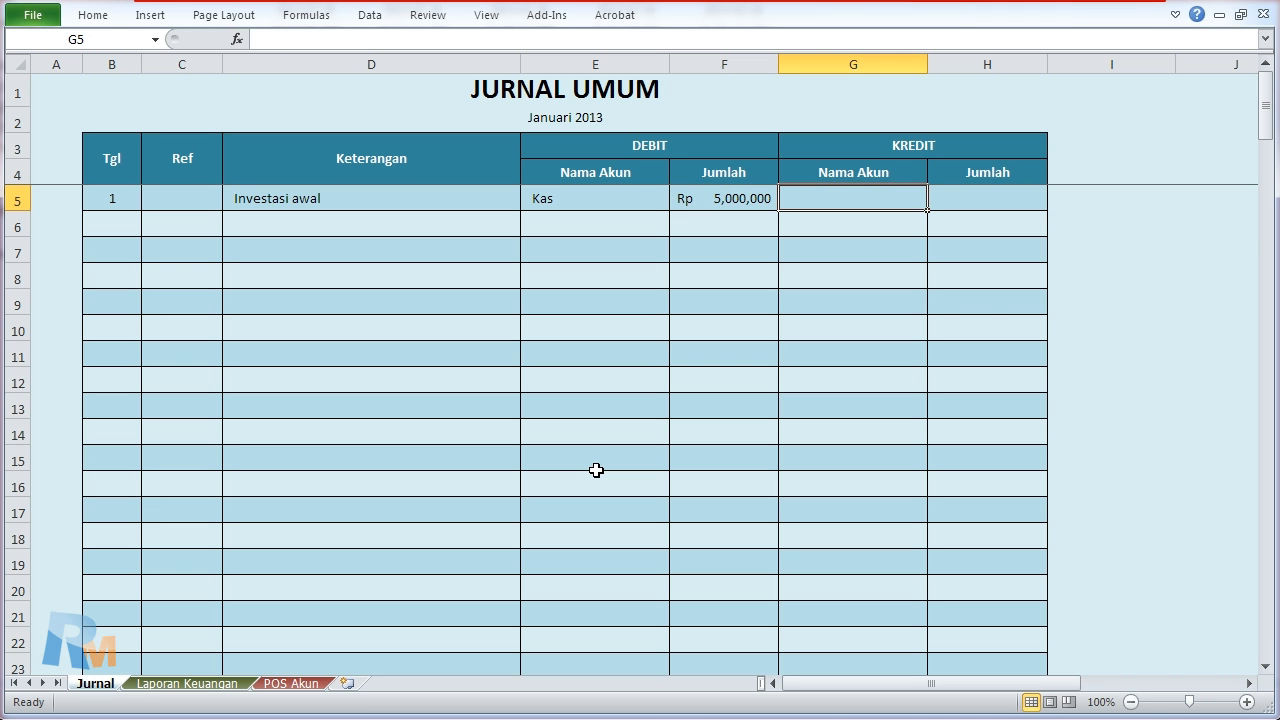
Step: Enter the credit side of the Investasi awal entry as account Modal with an amount of 5000000
type("Modal")
key("Tab")
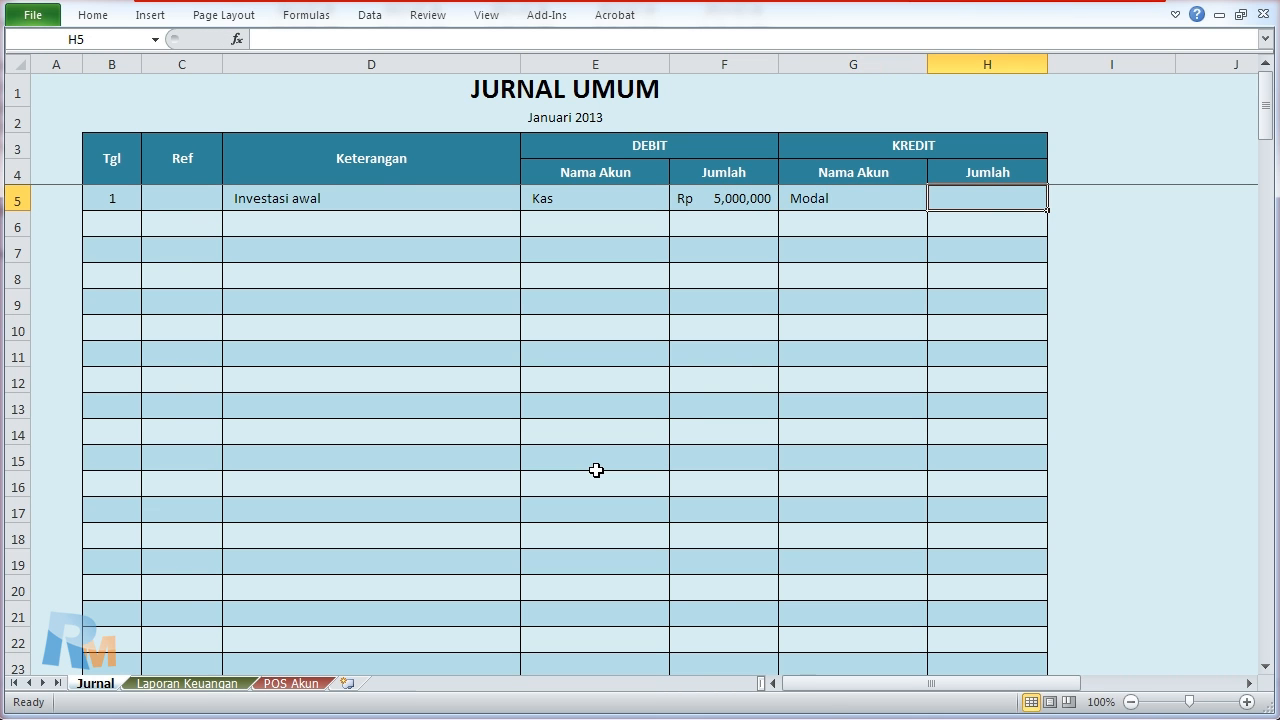
type("5,0")
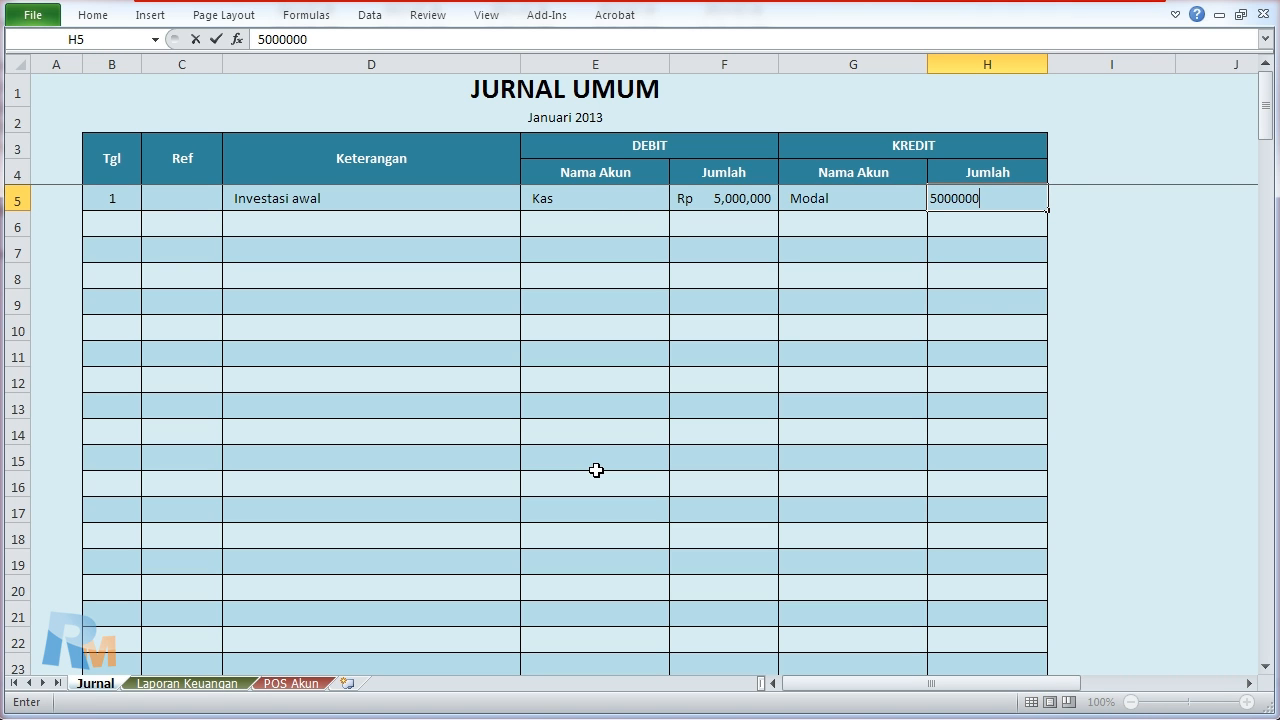
type("00,000")
key("Return")
left_click(1115, 370)
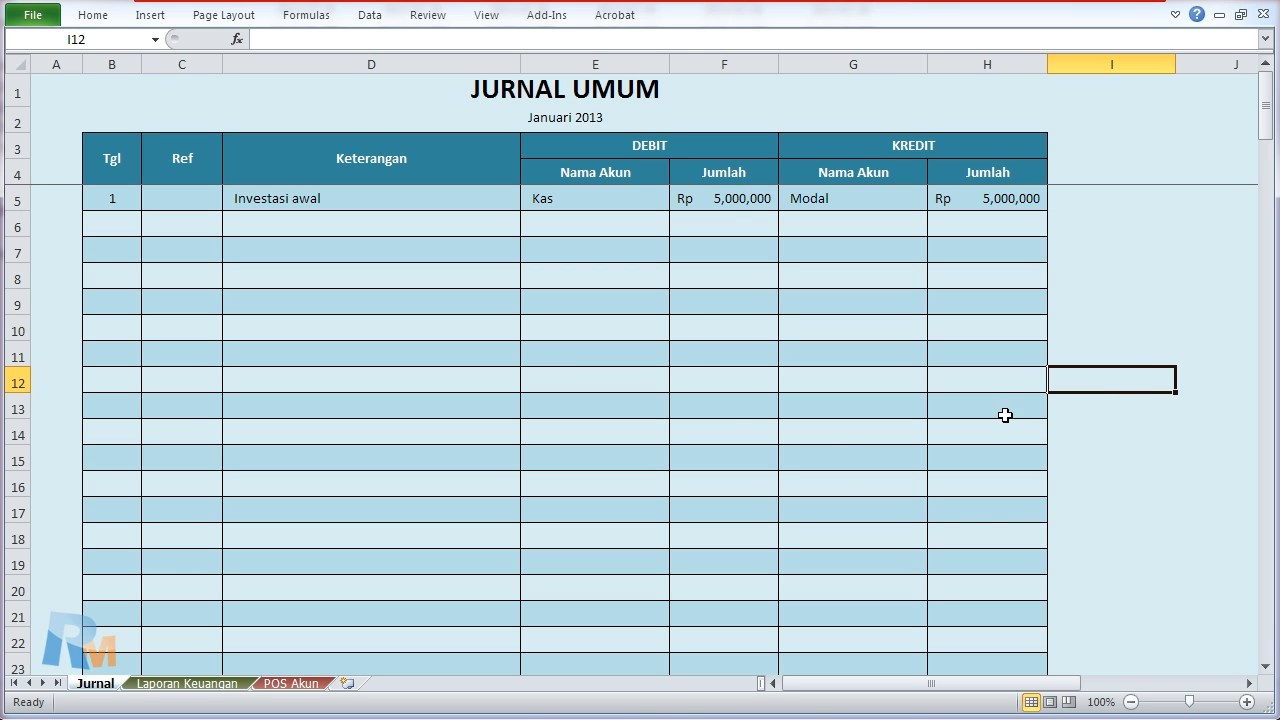
Step: Compare the entry's debit and credit amounts, and select the Debit cell for Kas ditangan on the POS Akun sheet
left_click(706, 200)
left_click(986, 200)
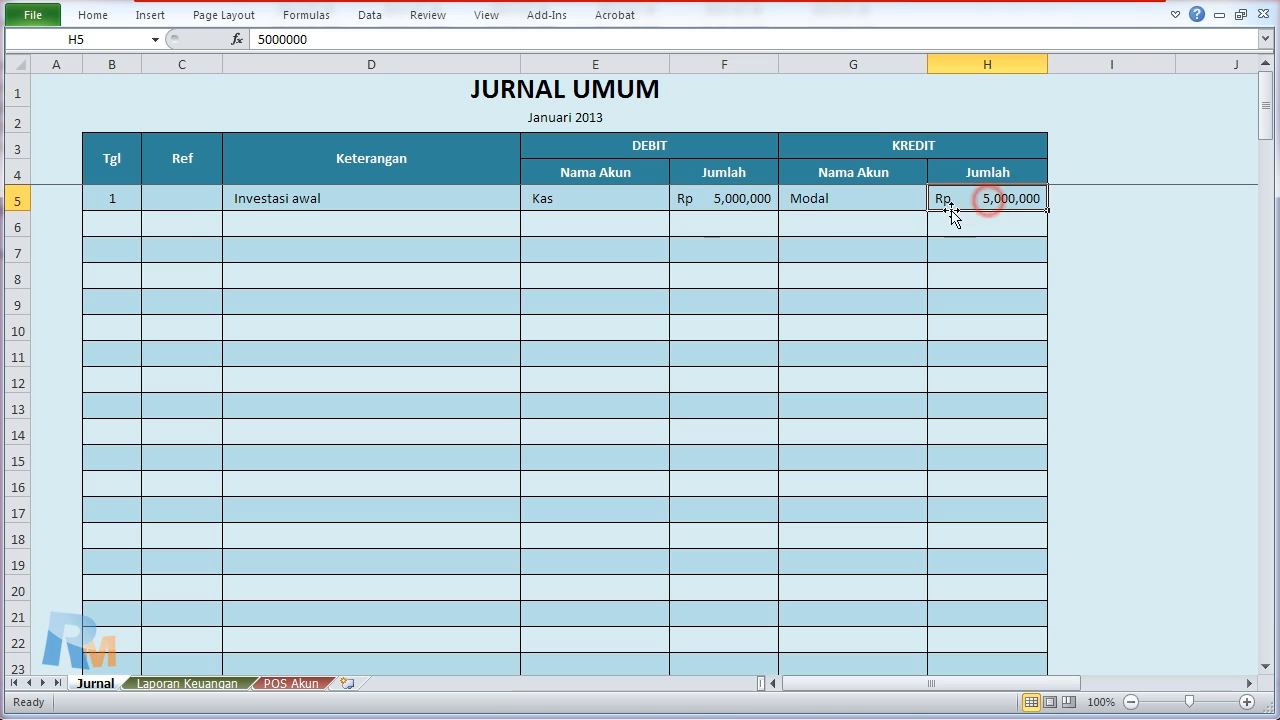
left_click(743, 200)
left_click(291, 683)
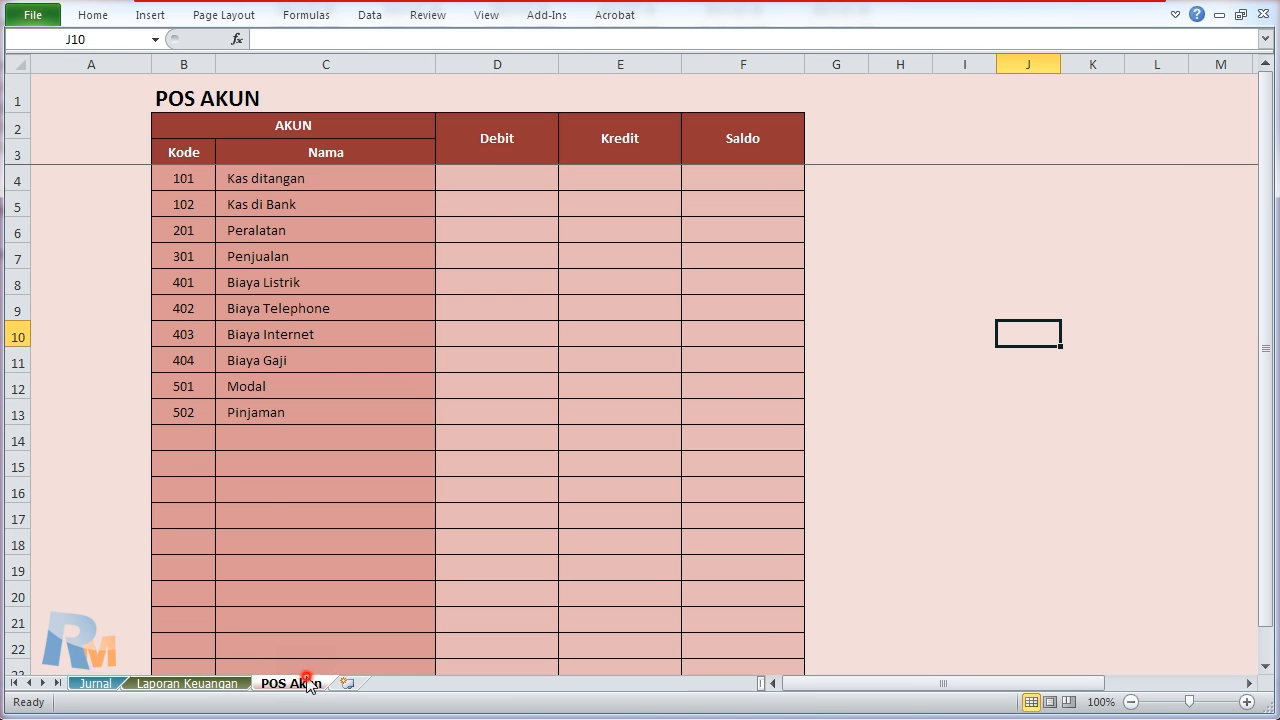
left_click(494, 176)
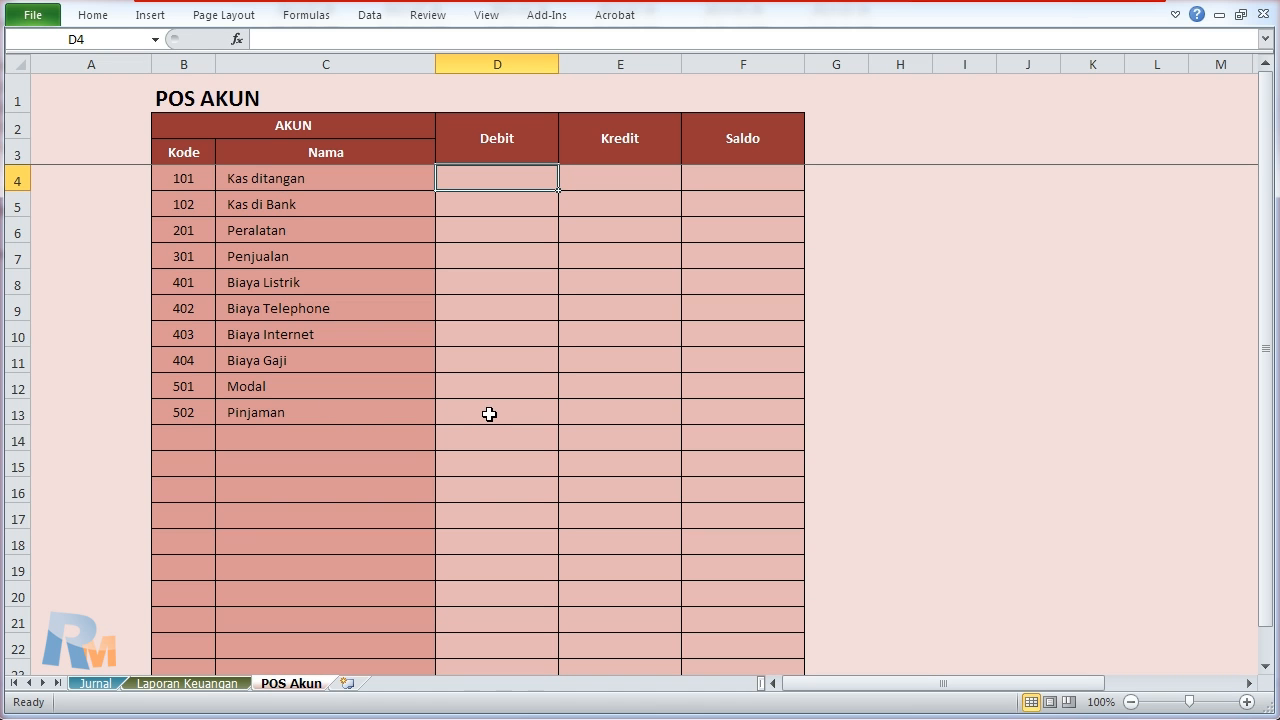
type("sum")
key("BackSpace")
key("BackSpace")
key("BackSpace")
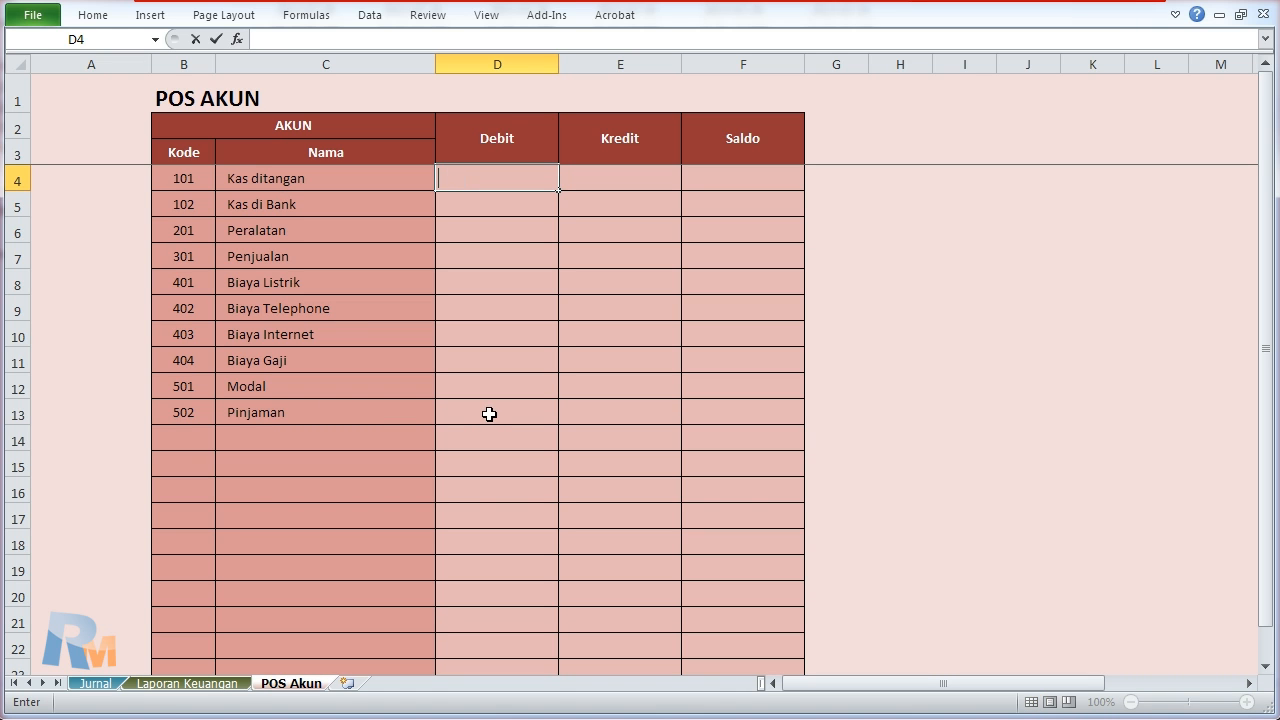
Step: Begin a SUMIF formula in cell D4 with Jurnal!E5:E5000, the journal's debit account names, as the range
type("=sumif")
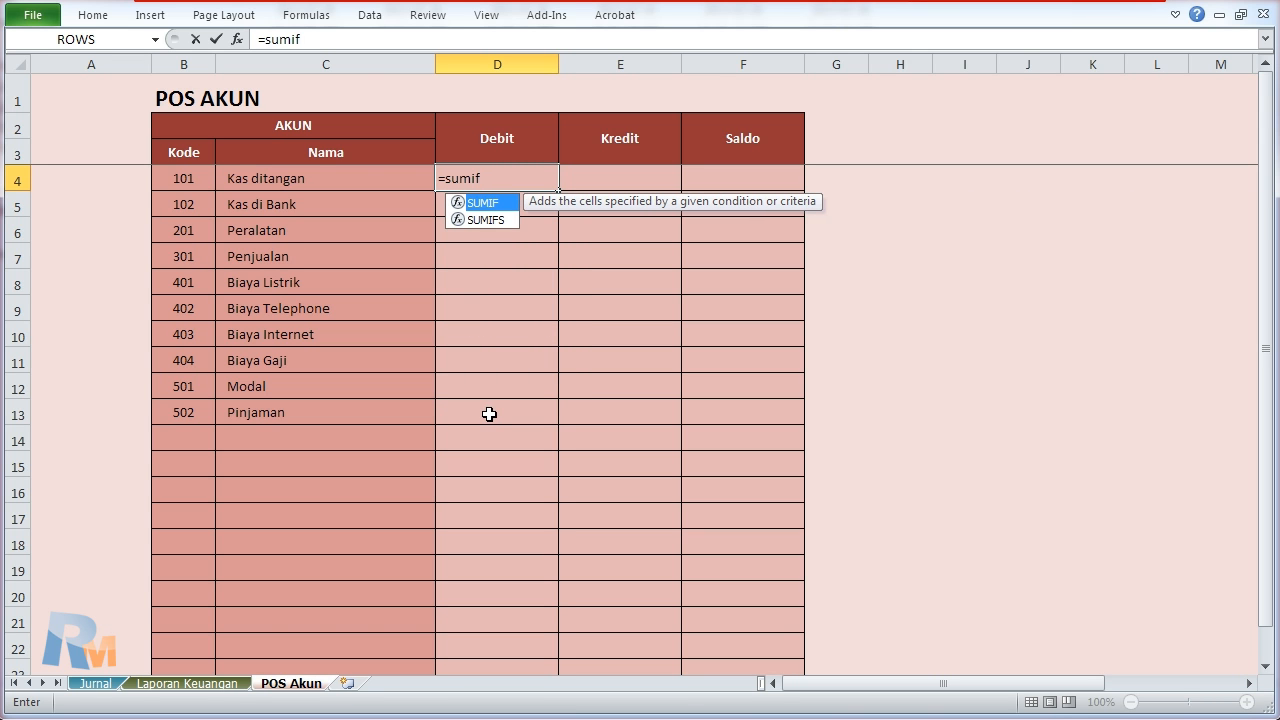
type("(")
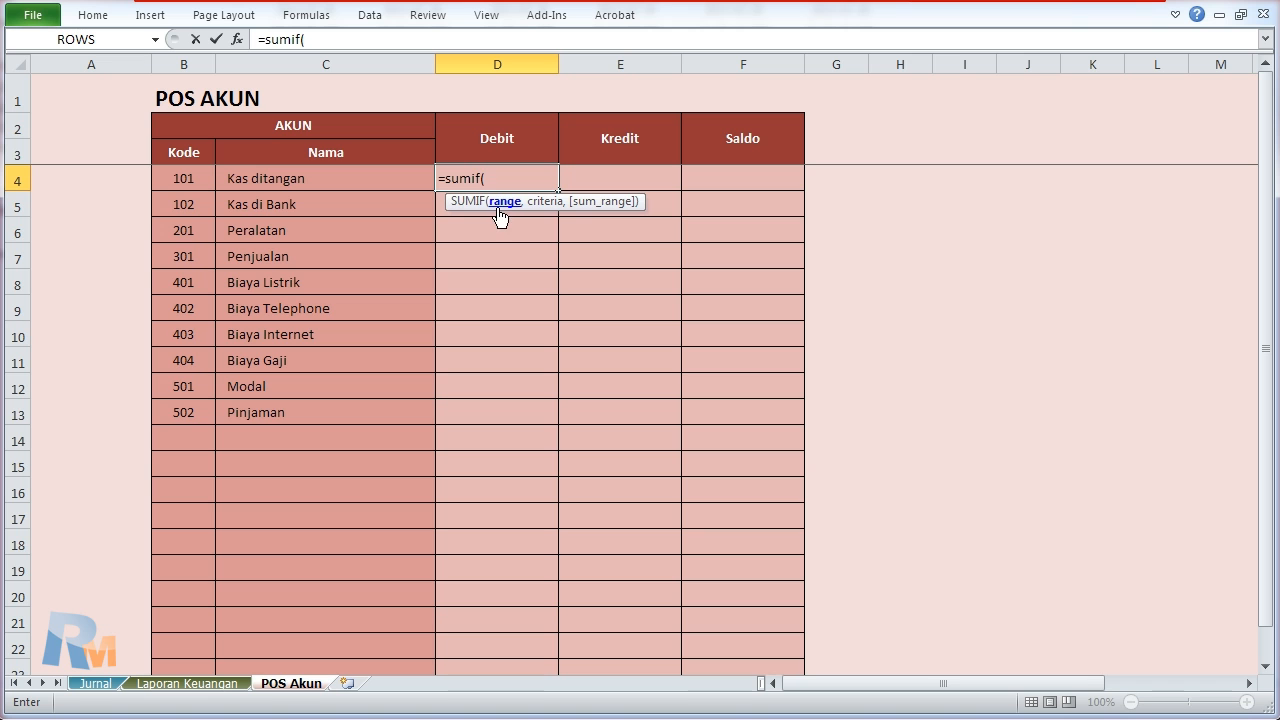
left_click(95, 683)
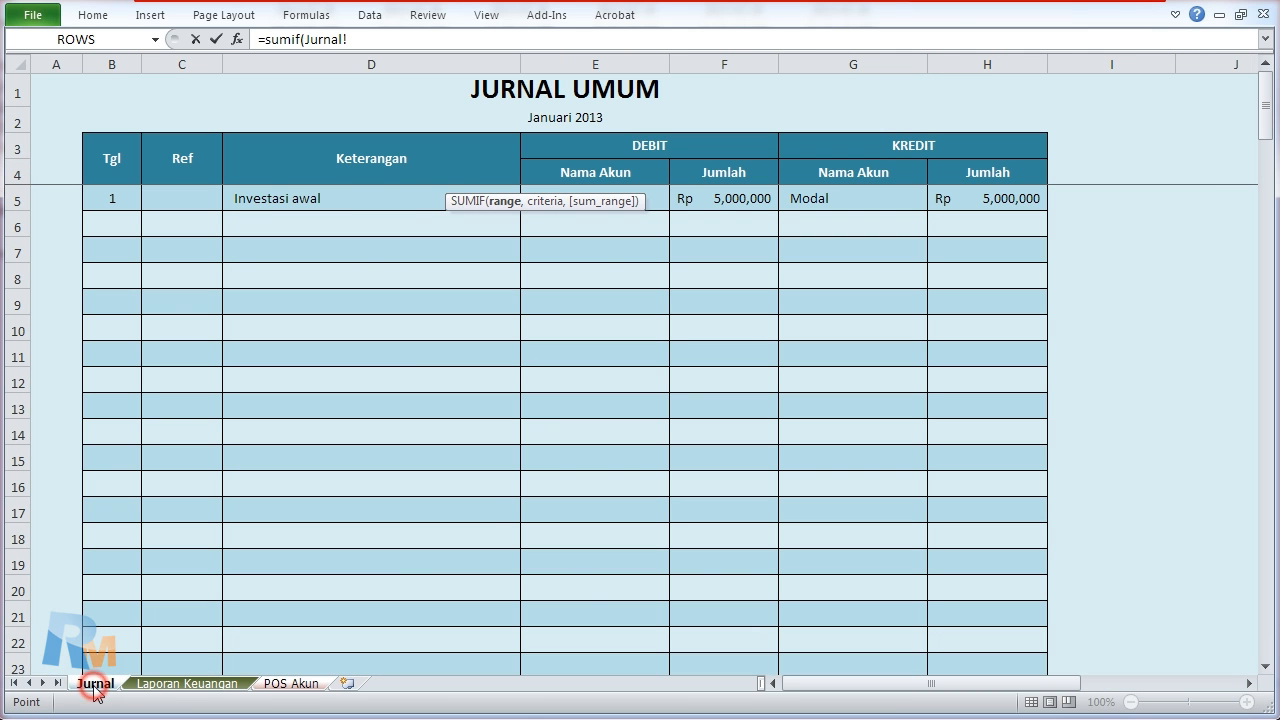
left_click(582, 196)
left_click_drag(582, 190, 563, 274)
left_click(585, 197)
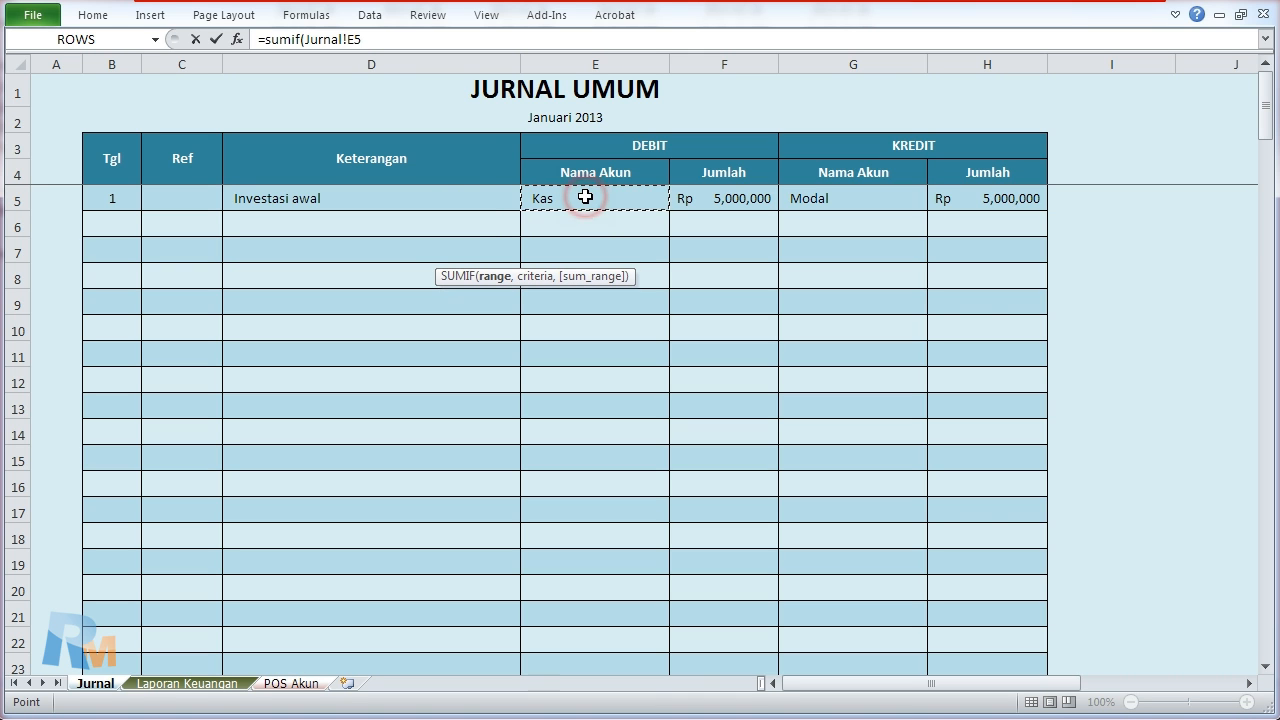
key("F8")
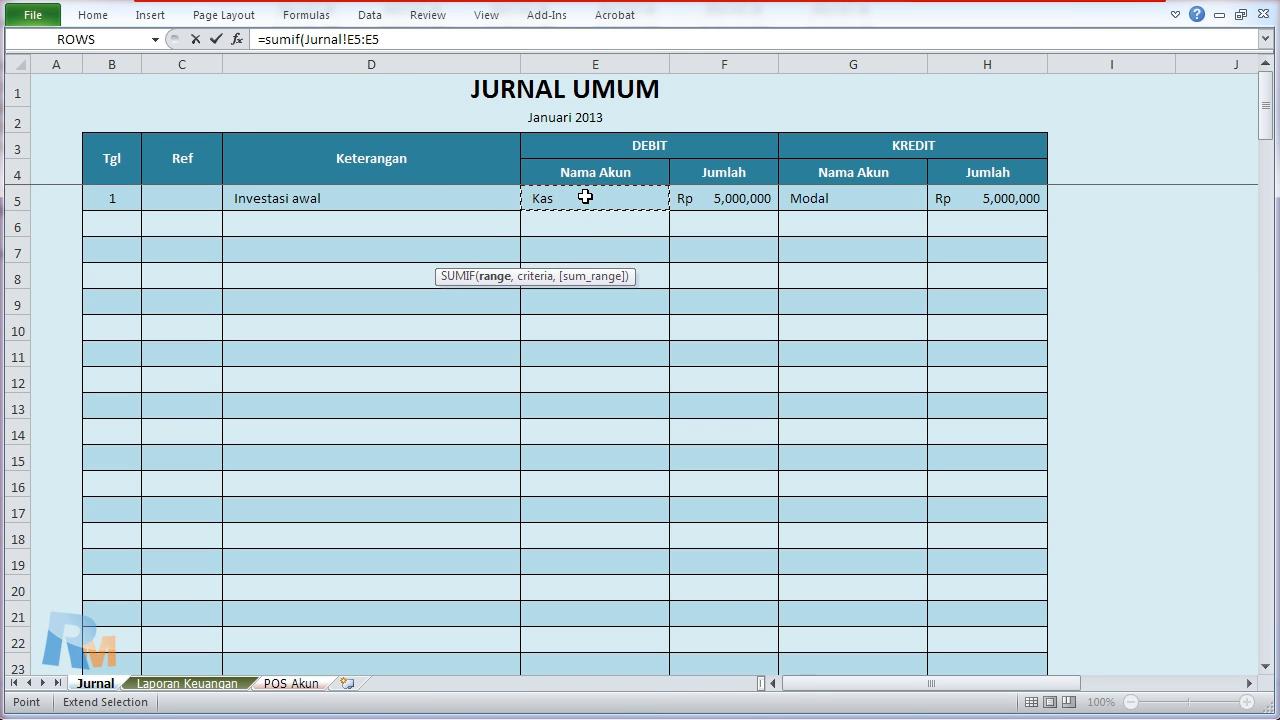
type("000,")
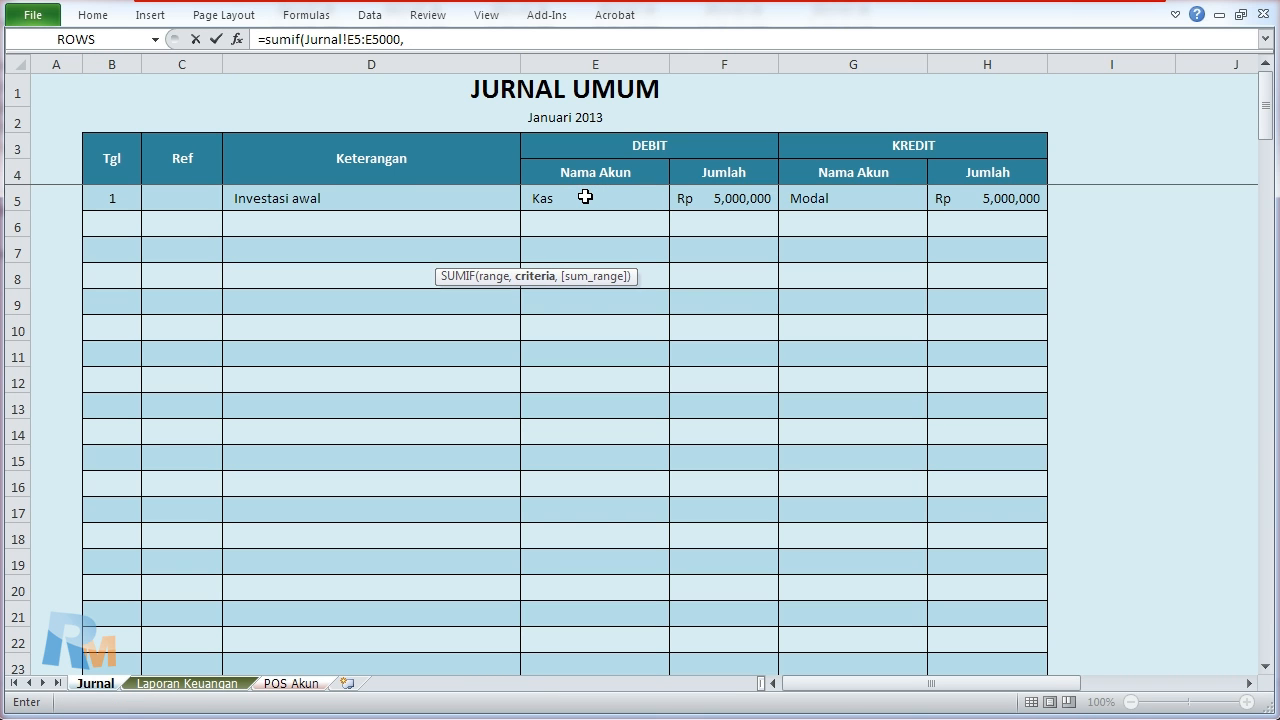
Step: Complete the SUMIF formula with 'POS Akun'!C4 as the criterion and Jurnal!F5:F5000 as the sum range
left_click(97, 686)
left_click(289, 687)
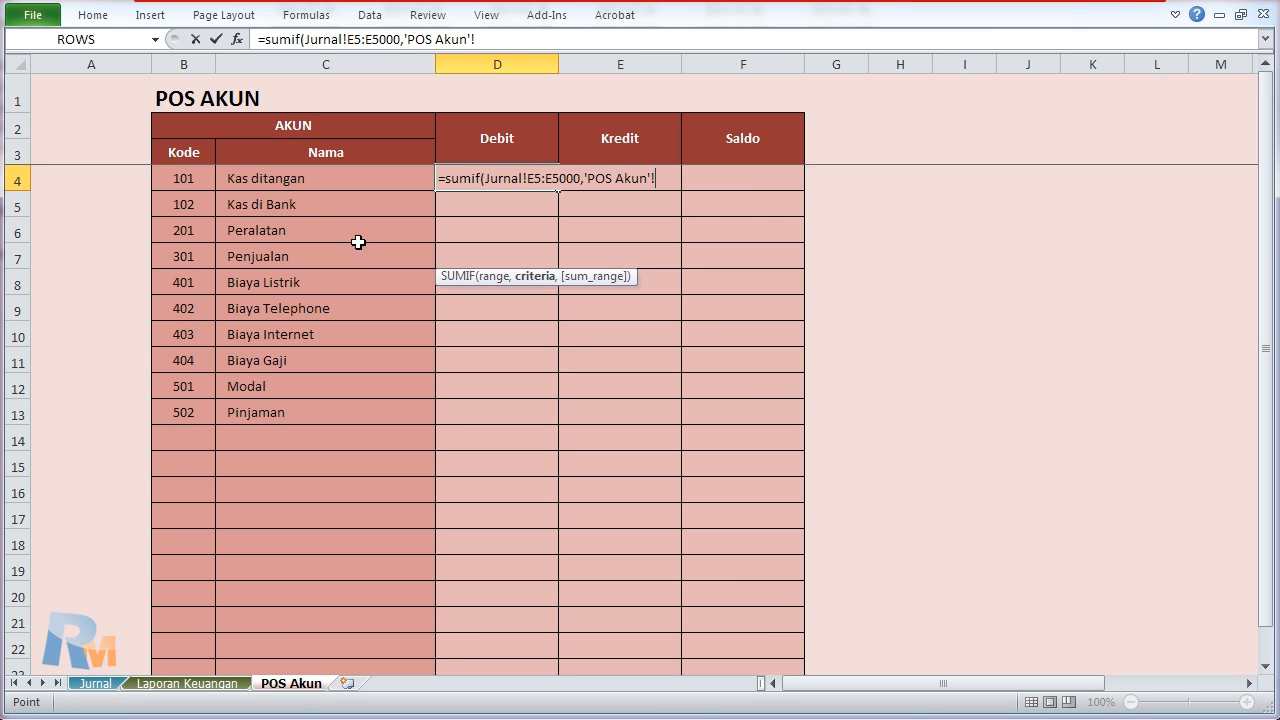
left_click(285, 180)
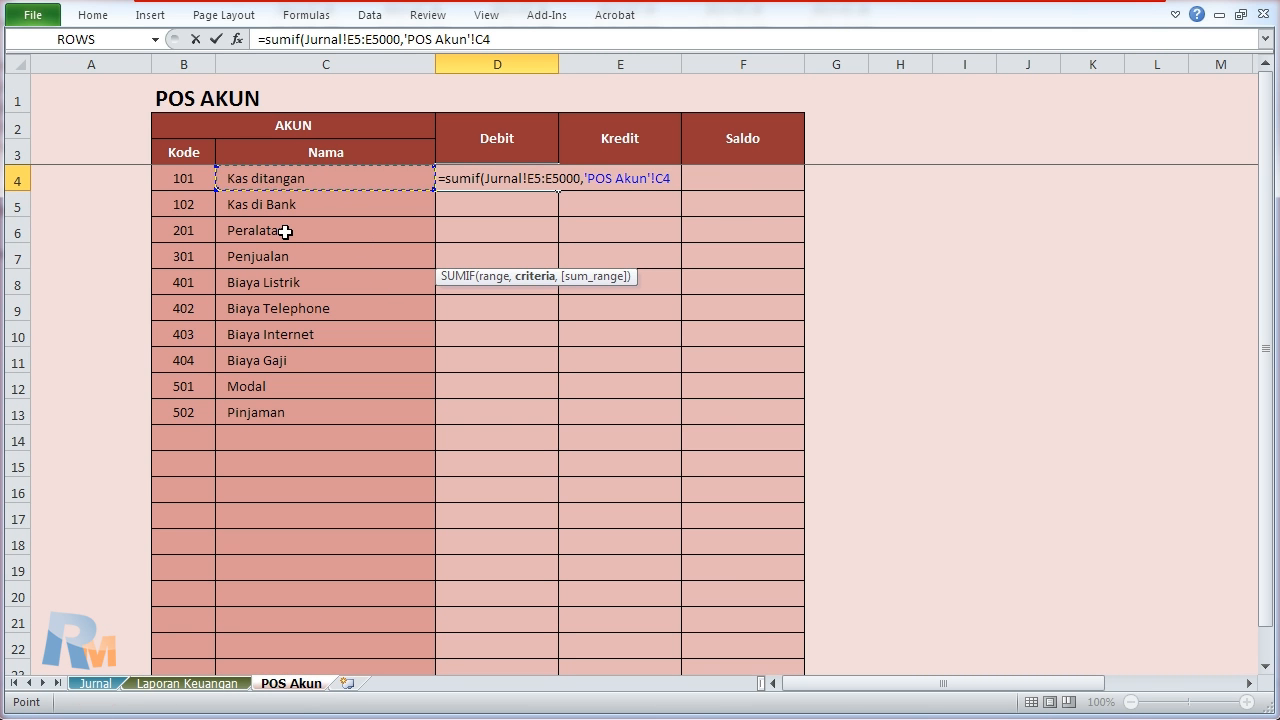
type(",")
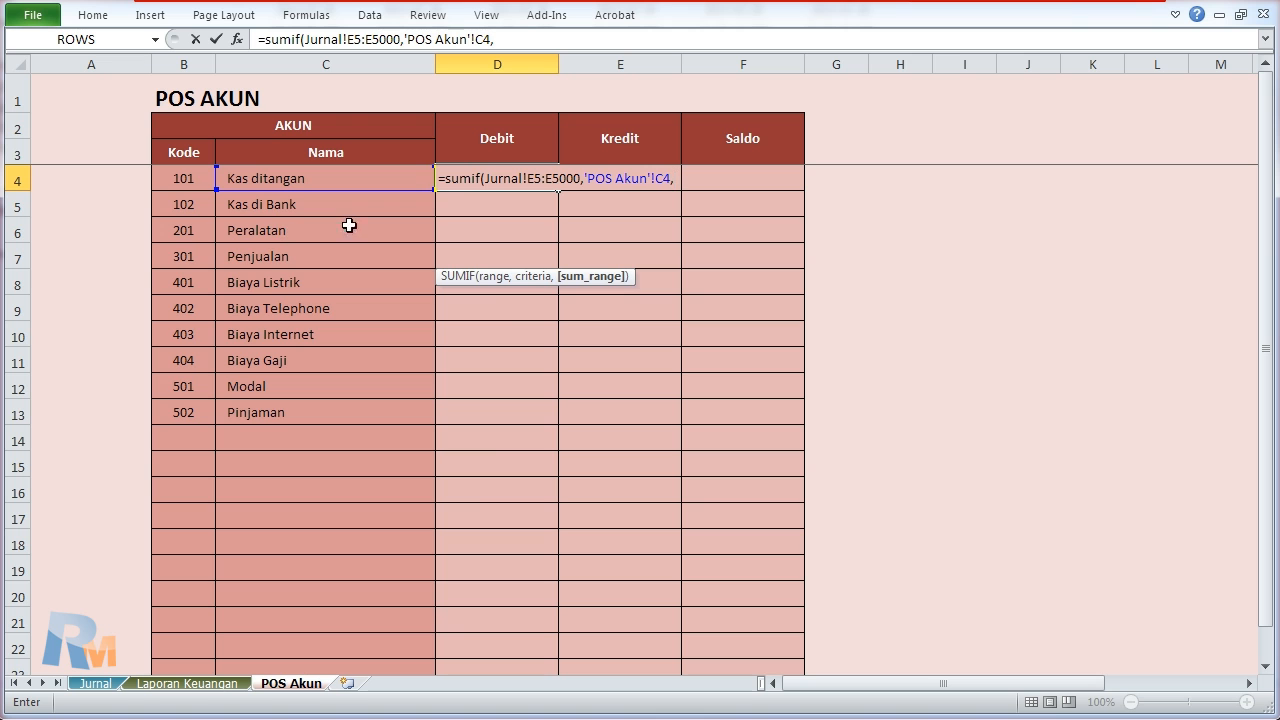
left_click(94, 685)
left_click(719, 198)
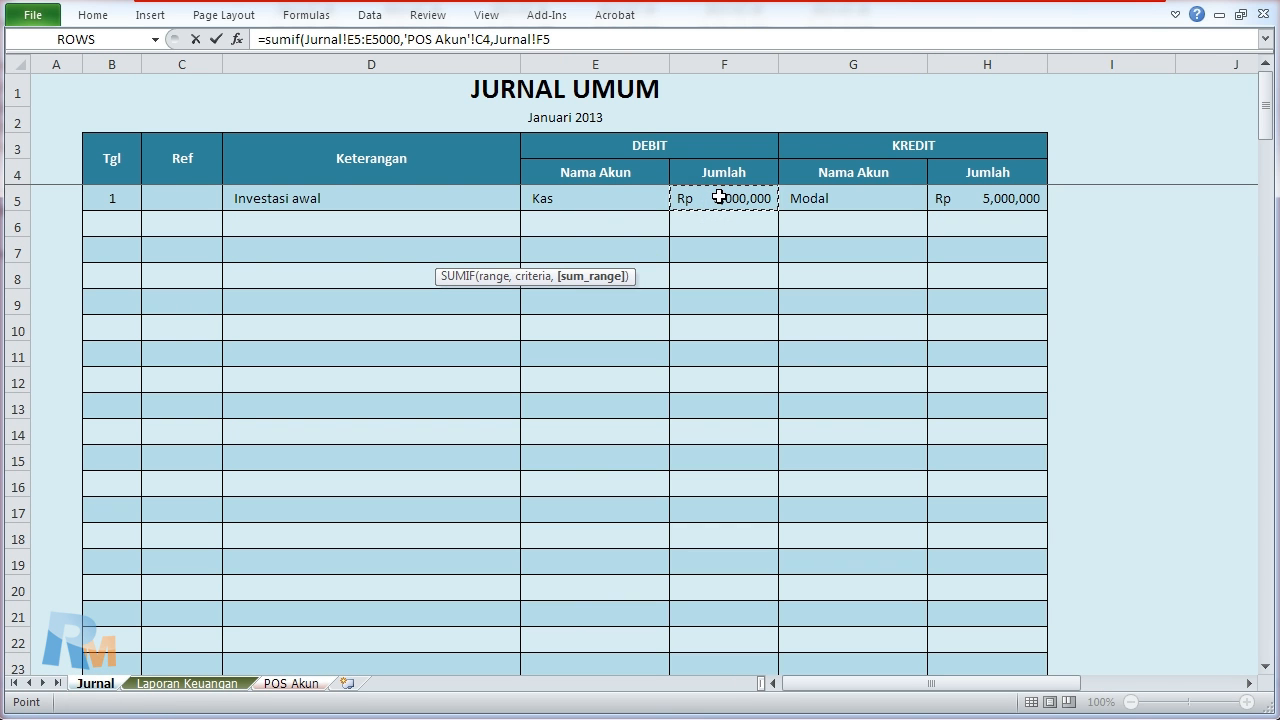
type(":F5000")
key("Return")
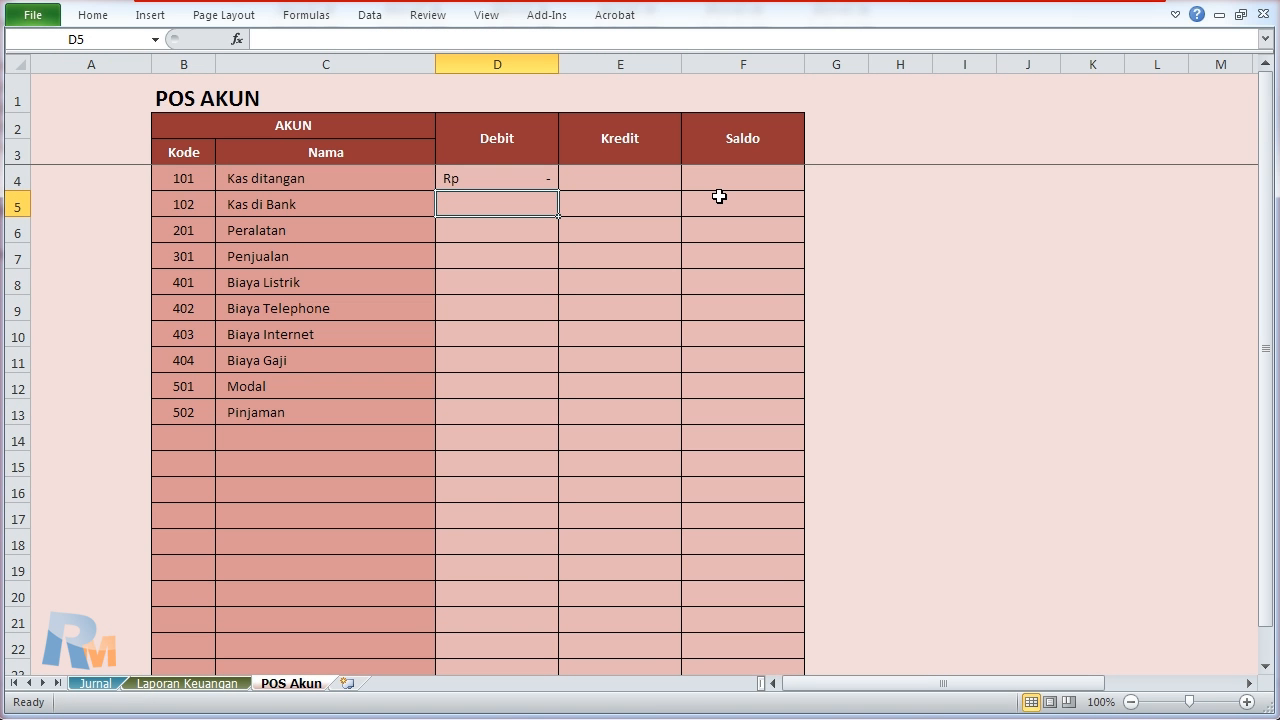
Step: Compare the account name Kas ditangan in the POS Akun SUMIF criterion with the debit account name in the first Jurnal entry
left_click(503, 177)
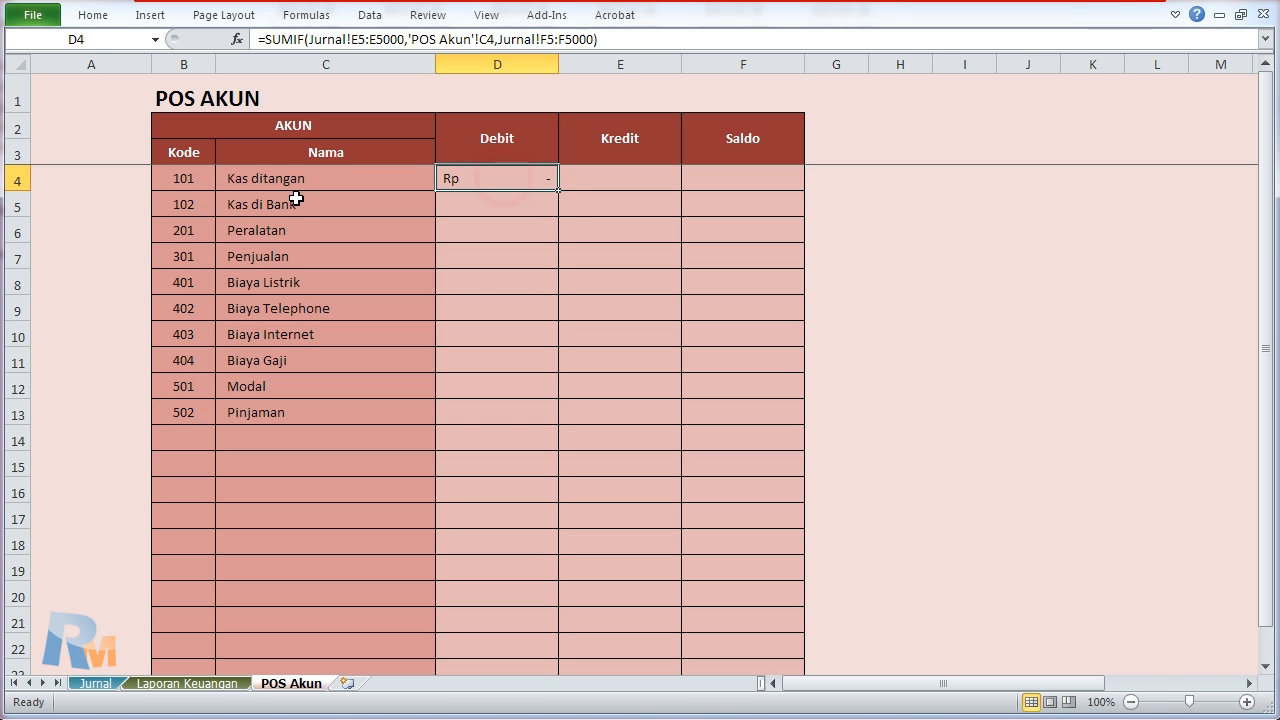
left_click(274, 182)
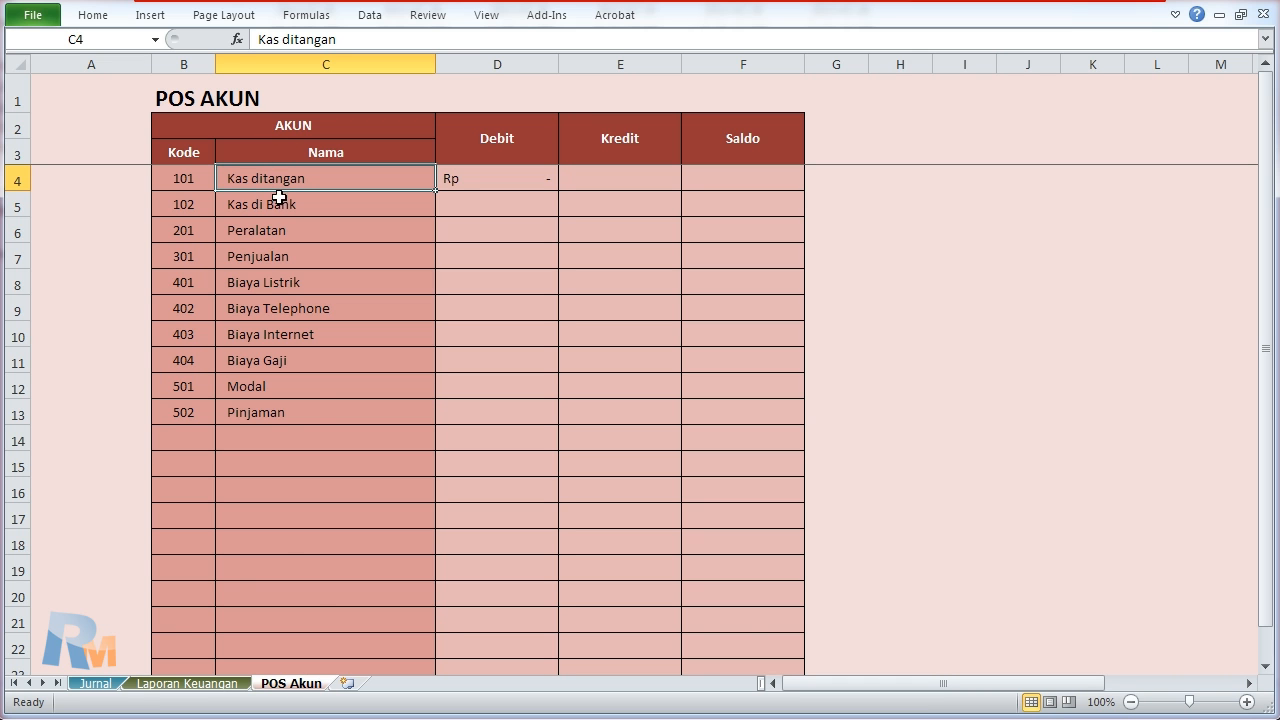
left_click(97, 683)
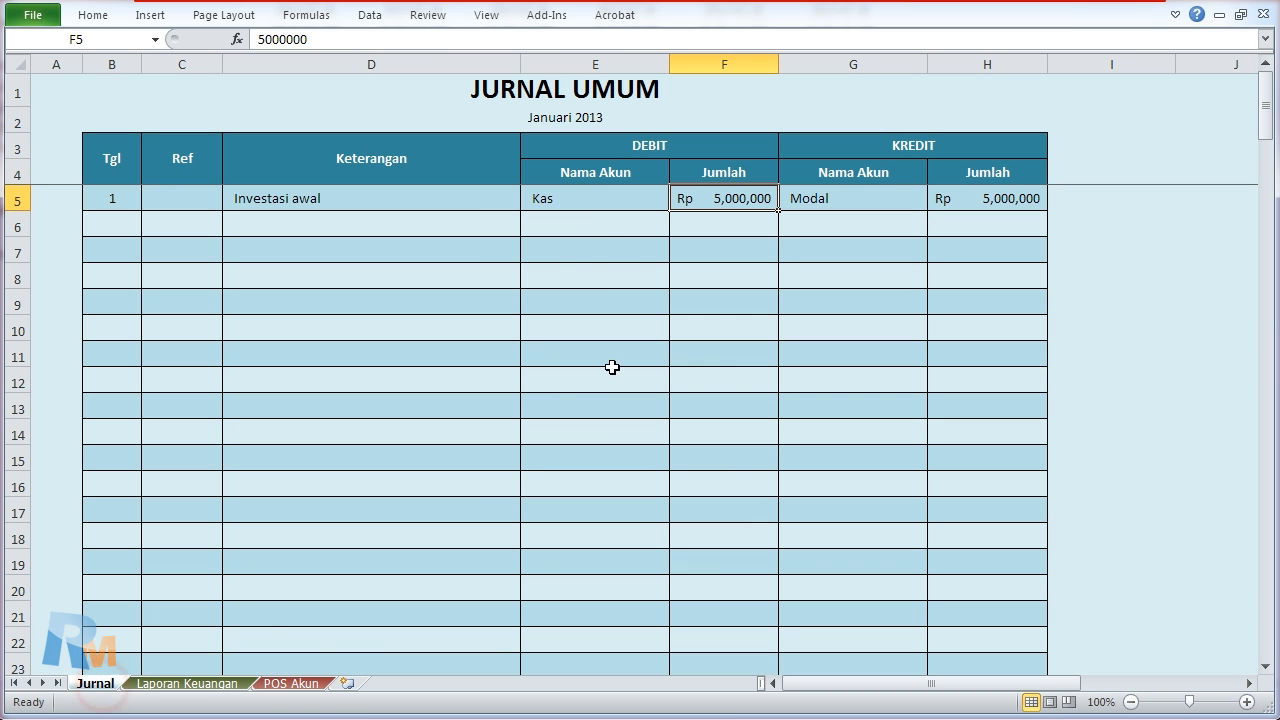
left_click(545, 198)
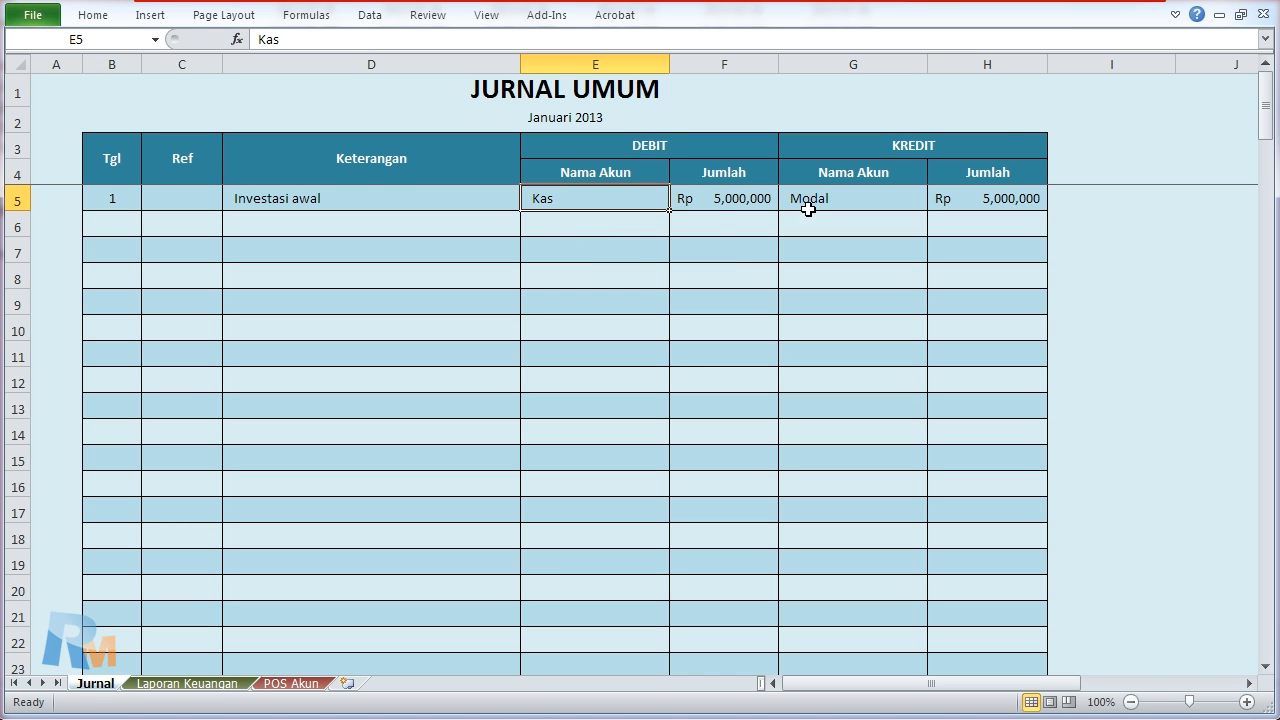
Step: Clear the debit account name of the Investasi awal entry in Jurnal cell E5
left_click(1175, 14)
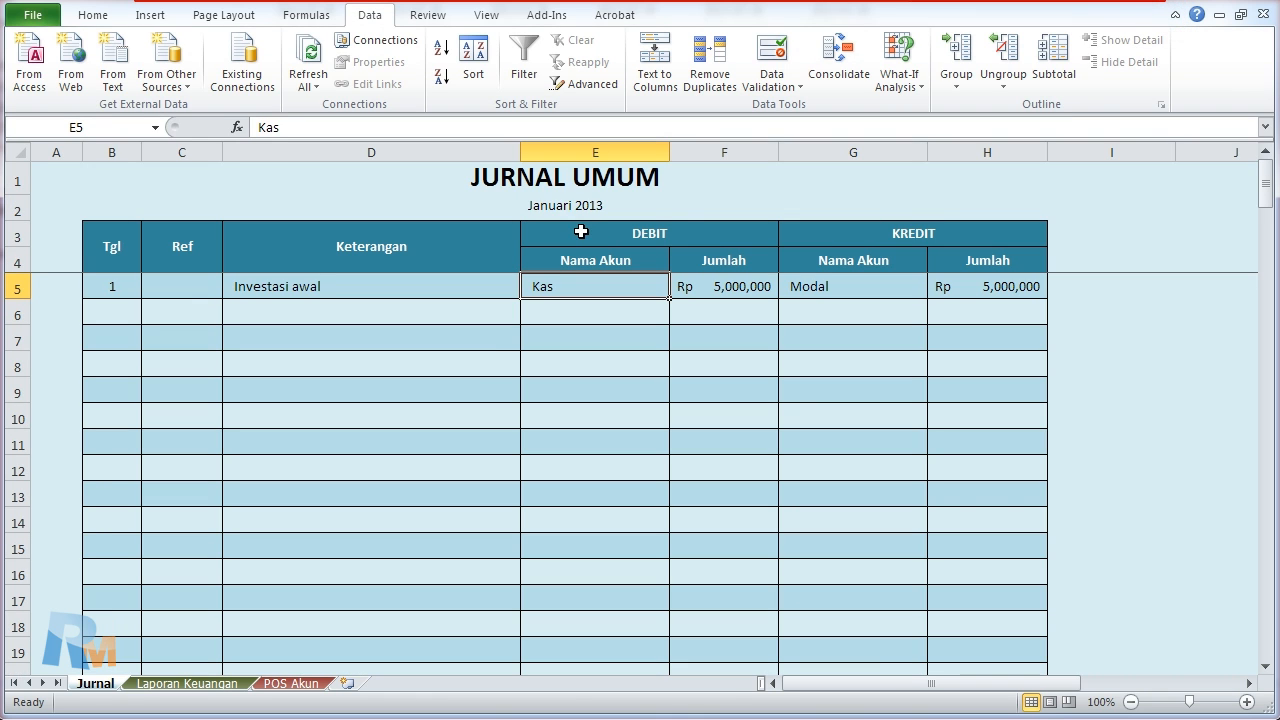
key("Delete")
left_click(567, 334)
left_click(559, 285)
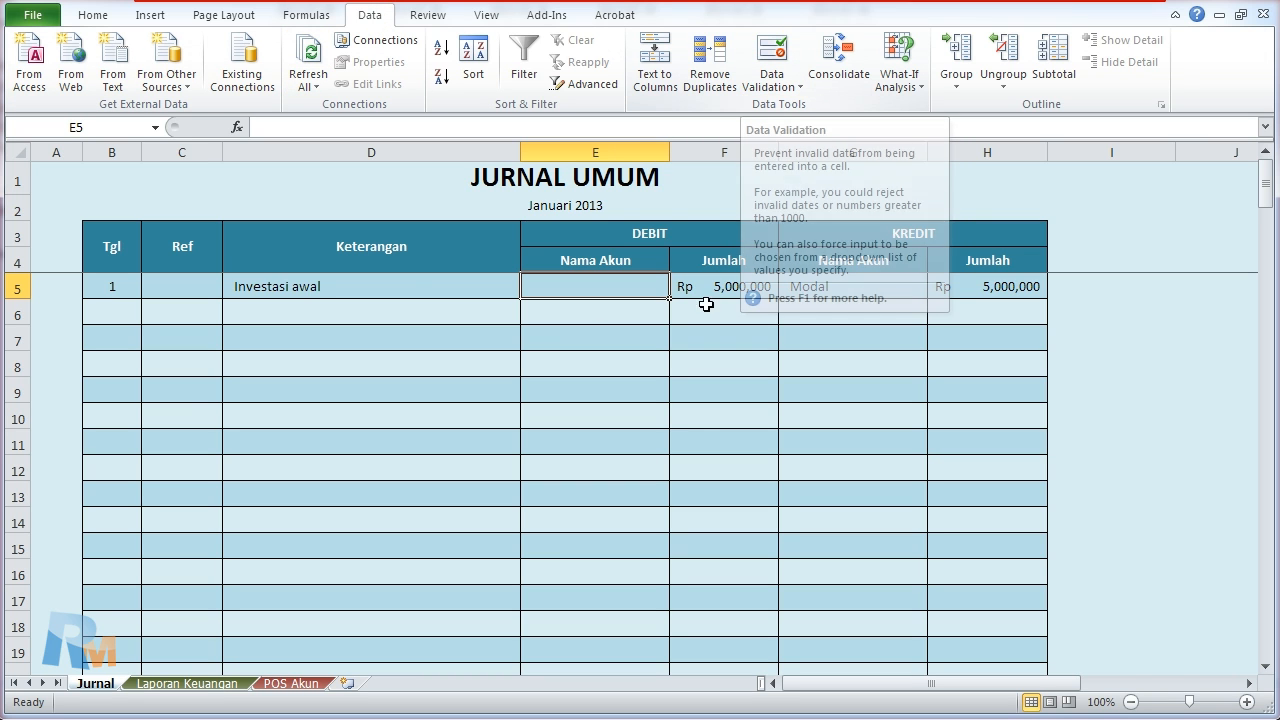
Step: Apply list data validation to Jurnal column E, the debit Nama Akun, with source ='POS Akun'!$C$4:$C$14
left_click(605, 152)
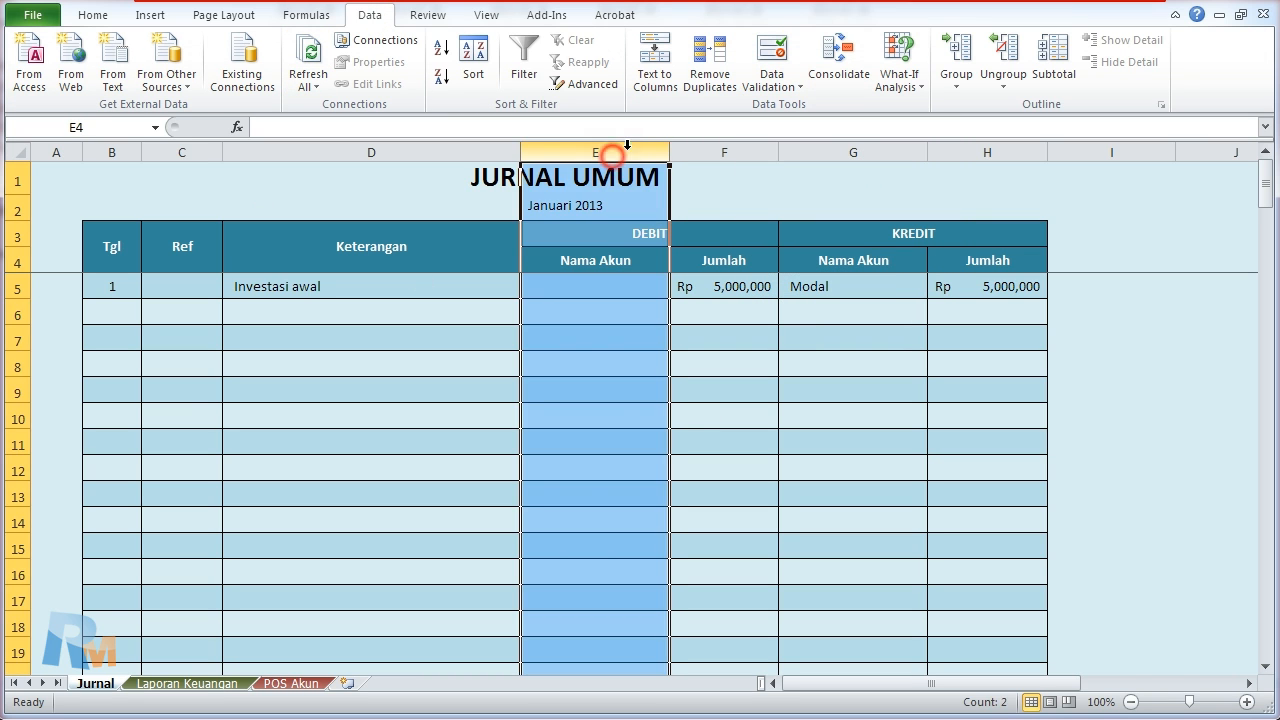
left_click(771, 52)
left_click(1006, 289)
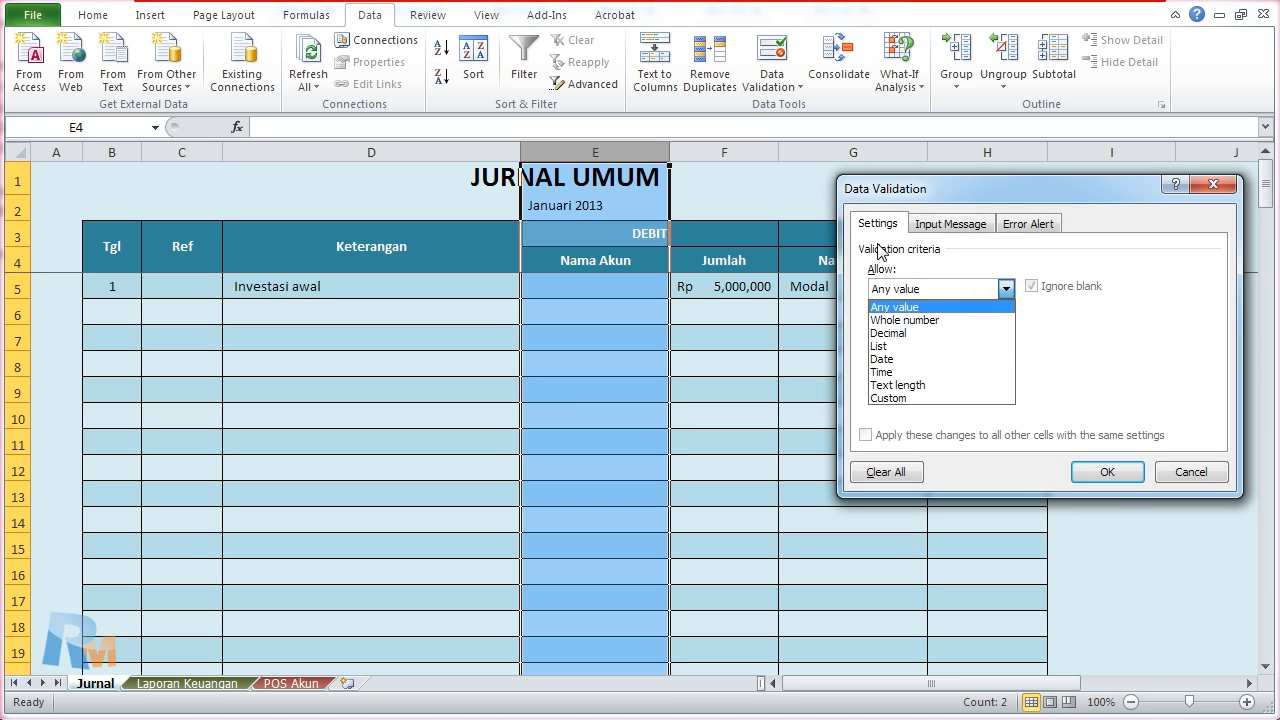
left_click(888, 347)
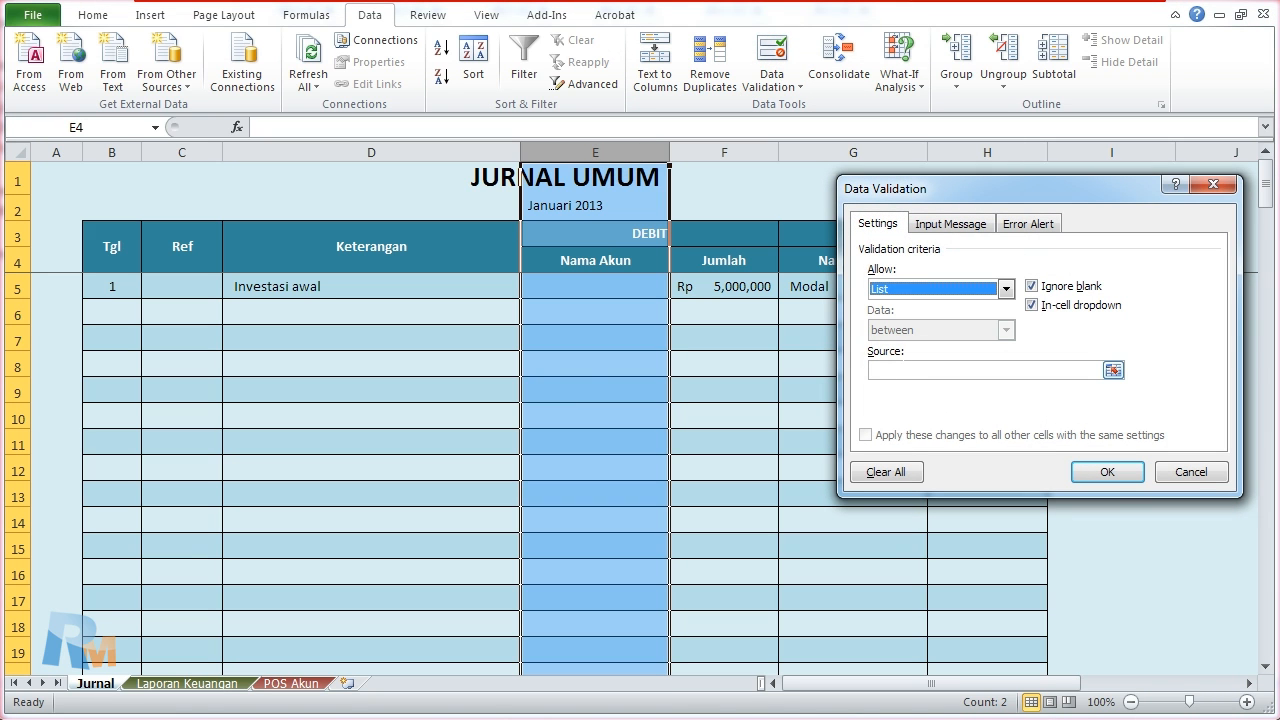
left_click(1114, 371)
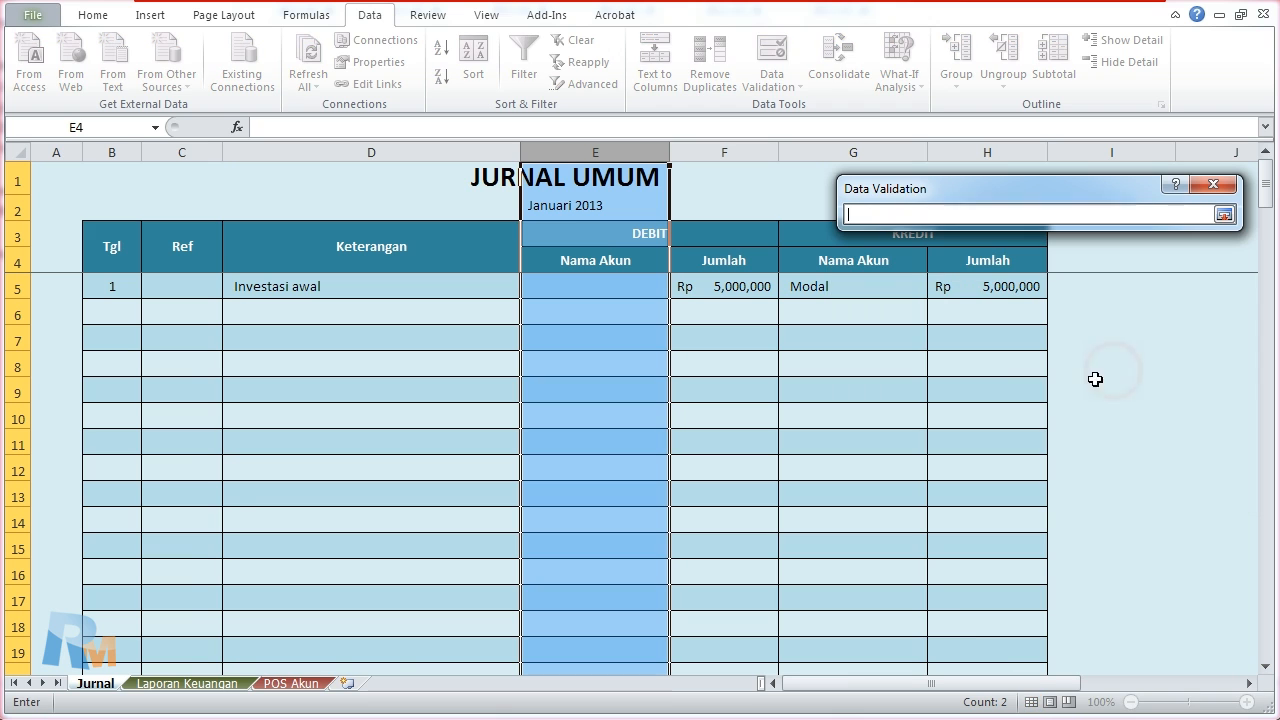
left_click(285, 685)
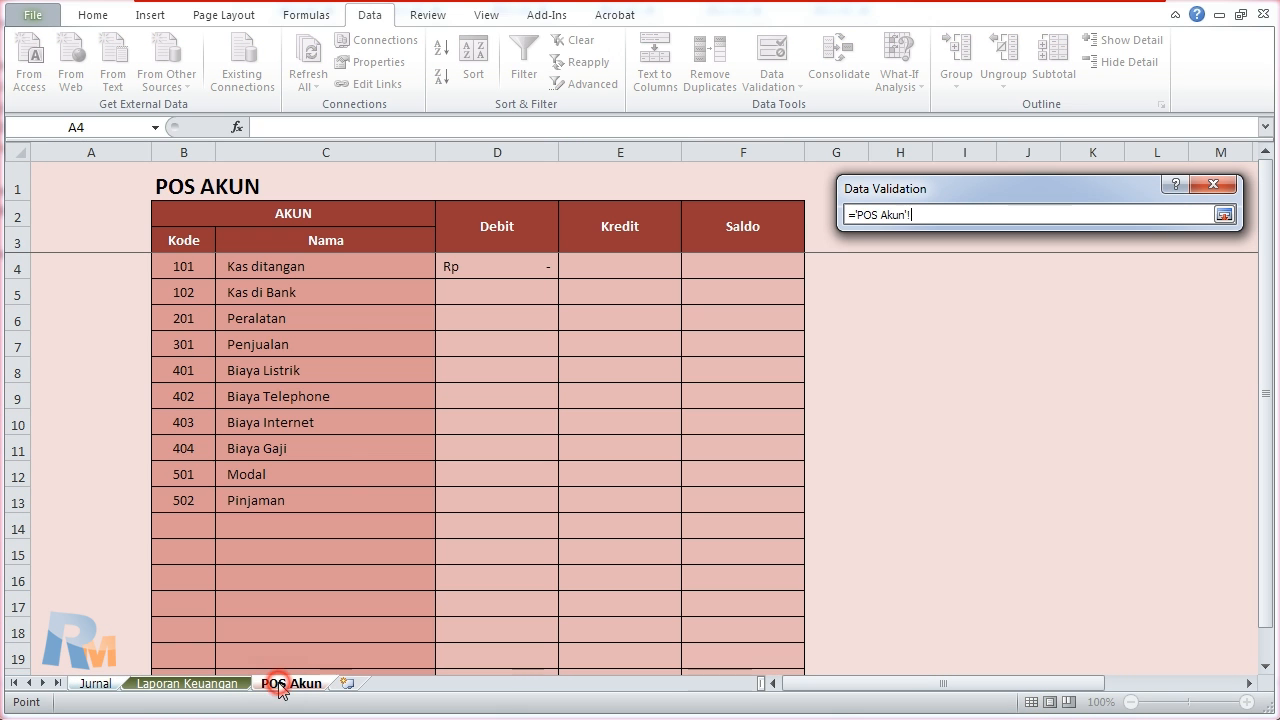
left_click_drag(333, 269, 319, 502)
left_click_drag(337, 268, 317, 515)
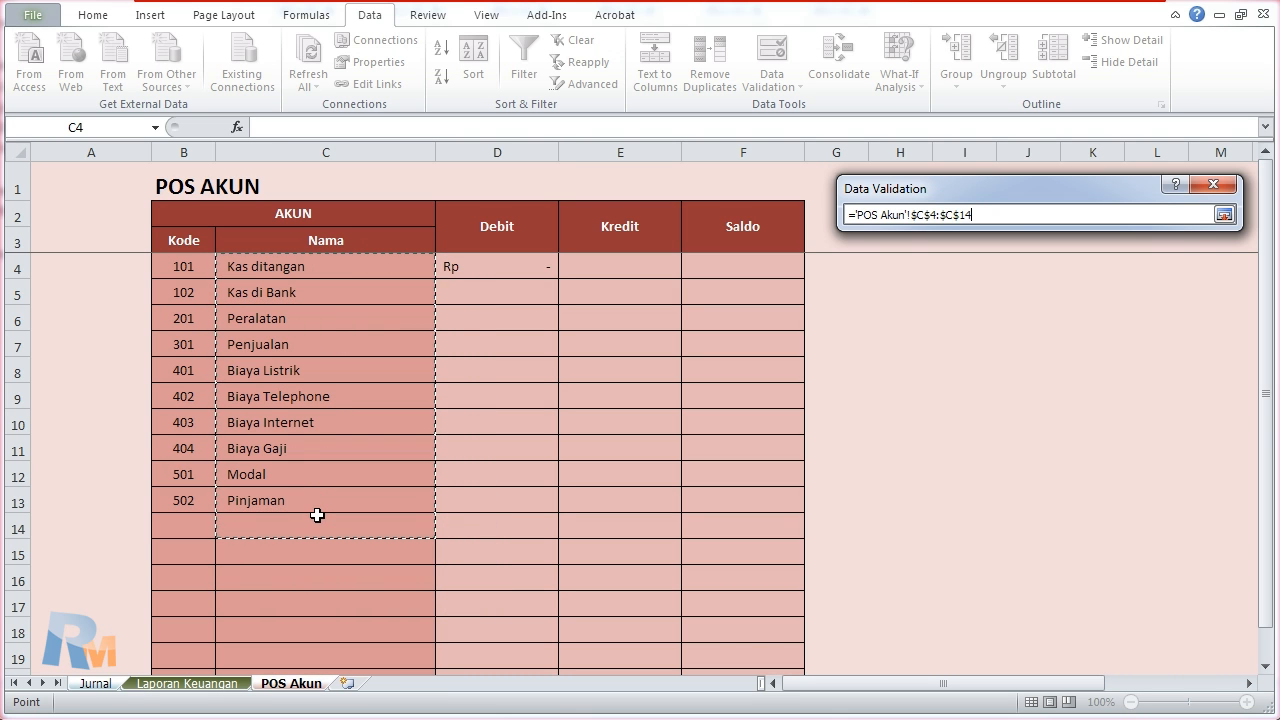
key("Return")
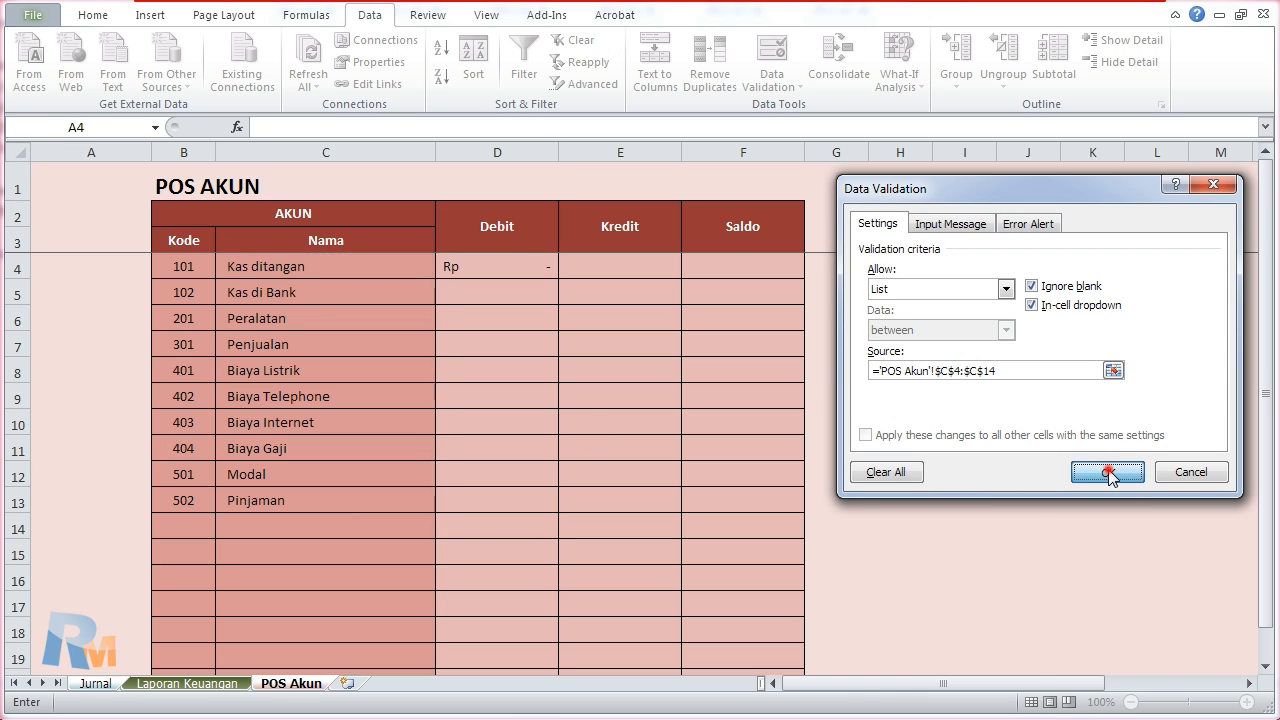
left_click(1107, 471)
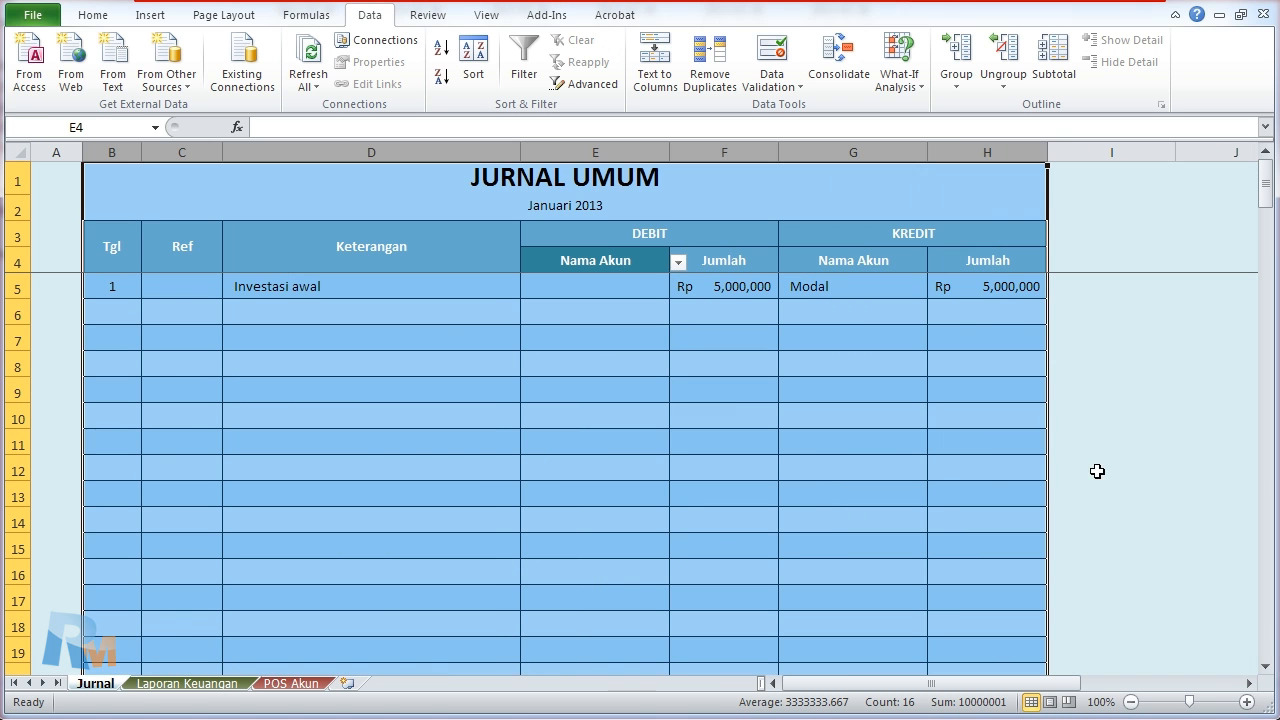
Step: Choose Kas ditangan from the account list as the debit account of the Investasi awal entry in E5
left_click(618, 386)
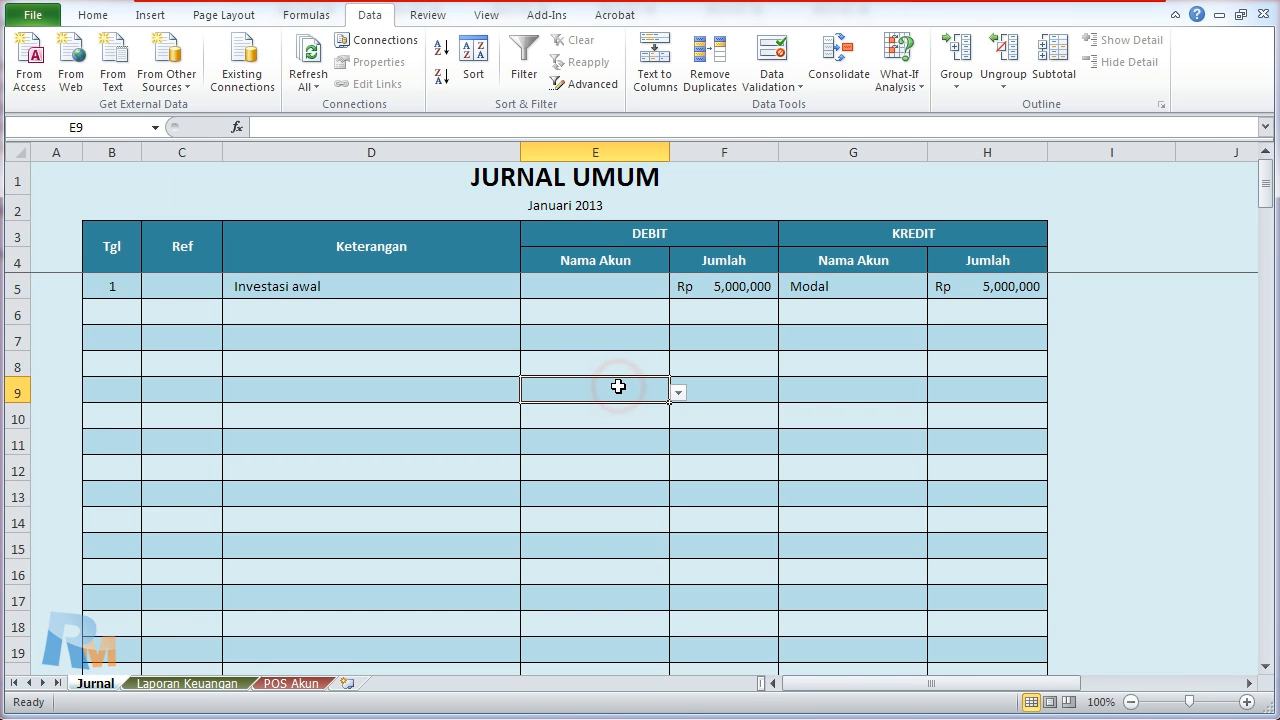
left_click(575, 286)
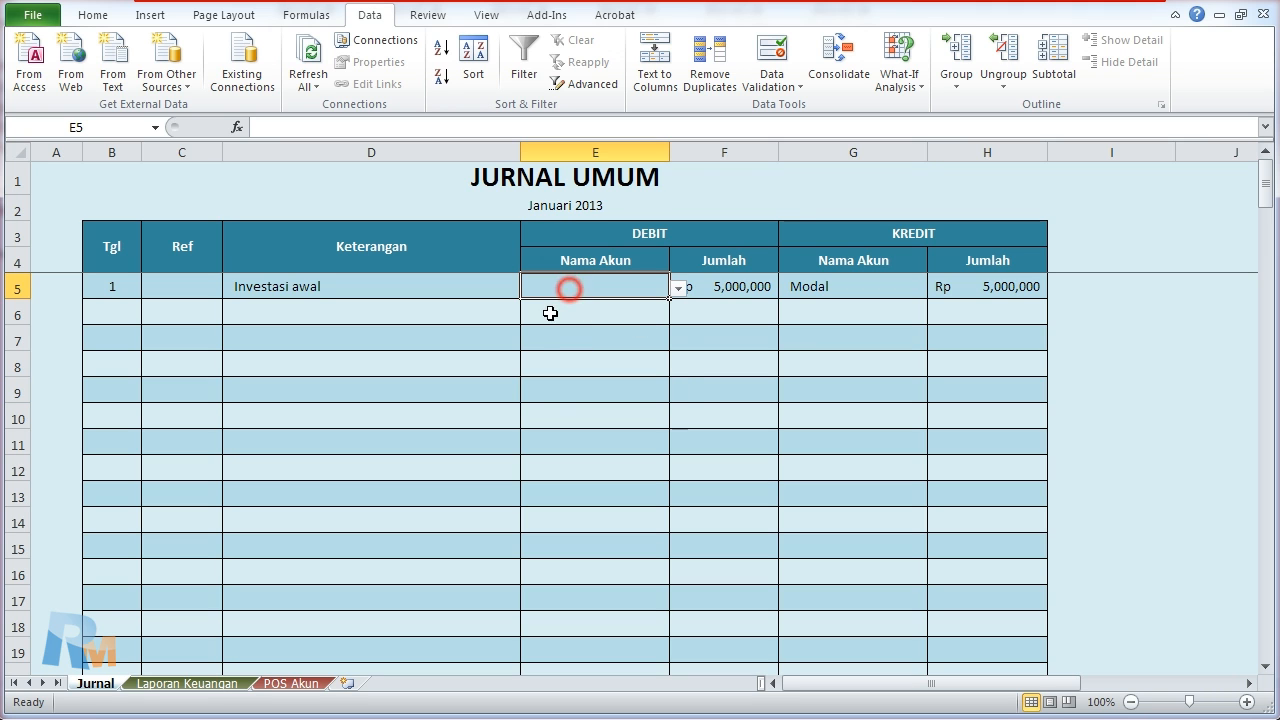
left_click(678, 289)
mouse_move(677, 335)
left_mouse_down()
mouse_move(677, 371)
mouse_move(677, 320)
mouse_move(683, 380)
mouse_move(679, 322)
left_mouse_up()
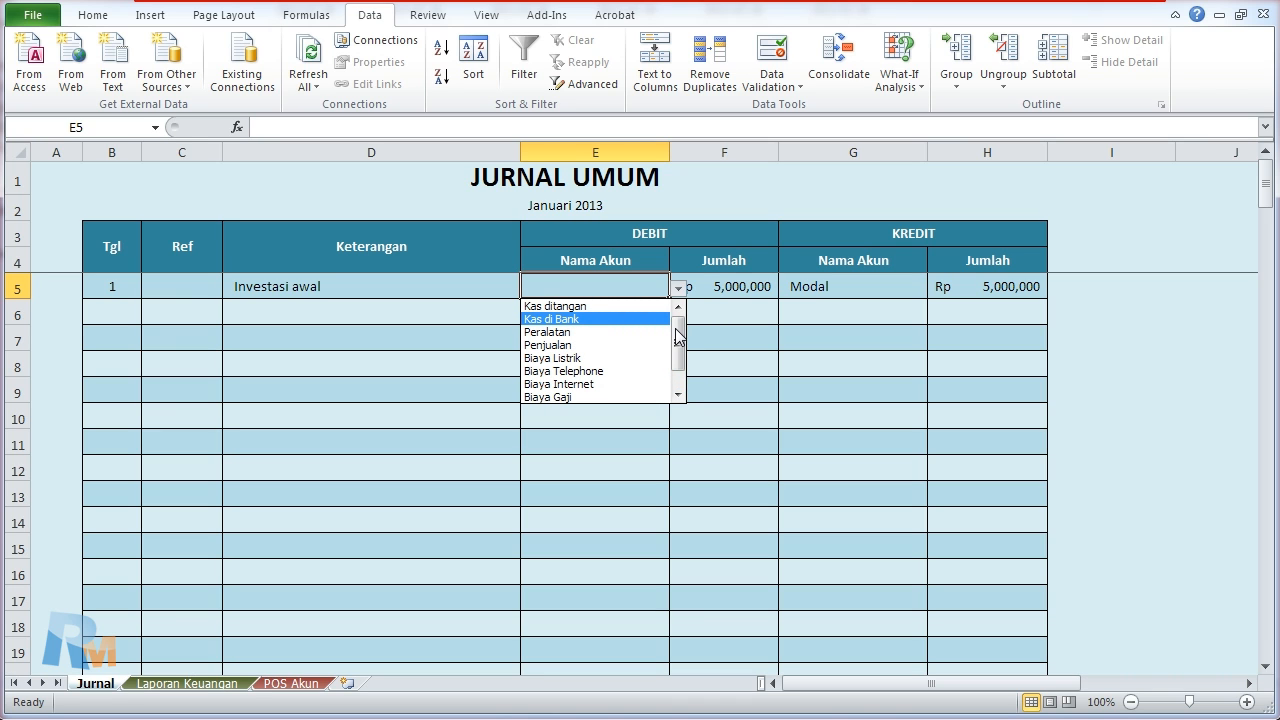
left_click(592, 306)
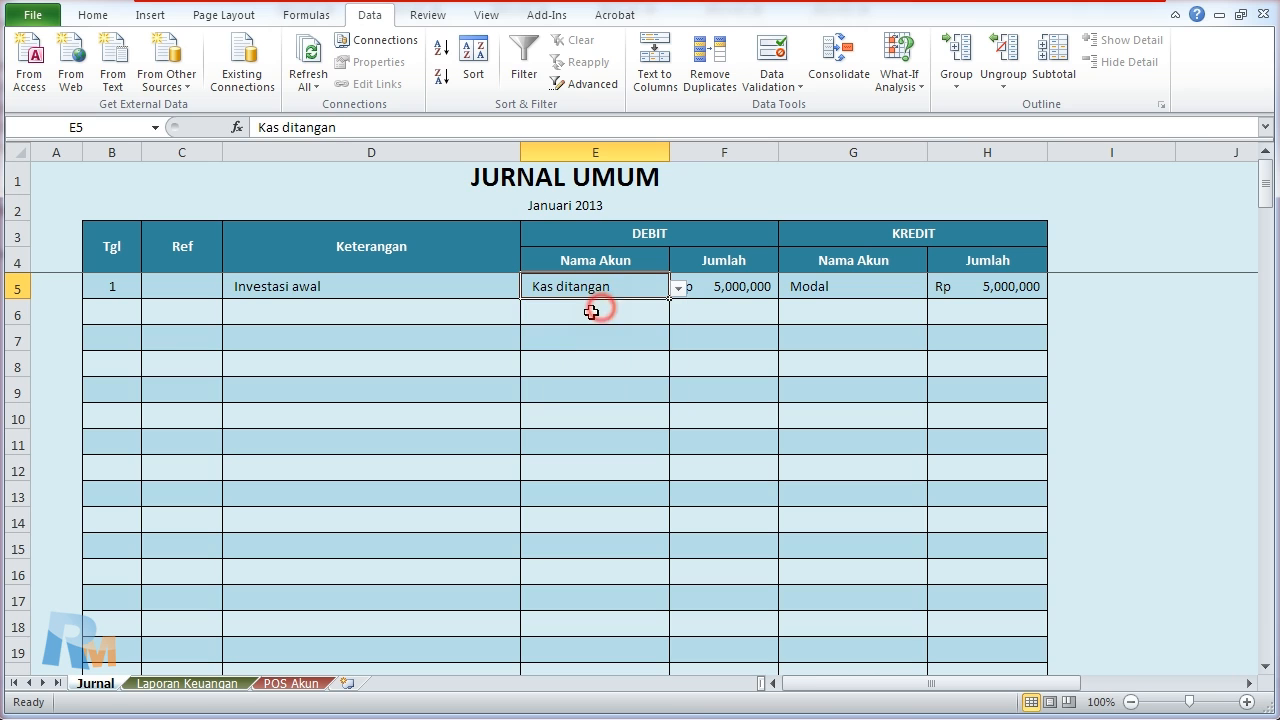
left_click(563, 392)
Step: Apply list data validation to Jurnal column G, the credit Nama Akun, with source ='POS Akun'!$C$4:$C$14
left_click(871, 288)
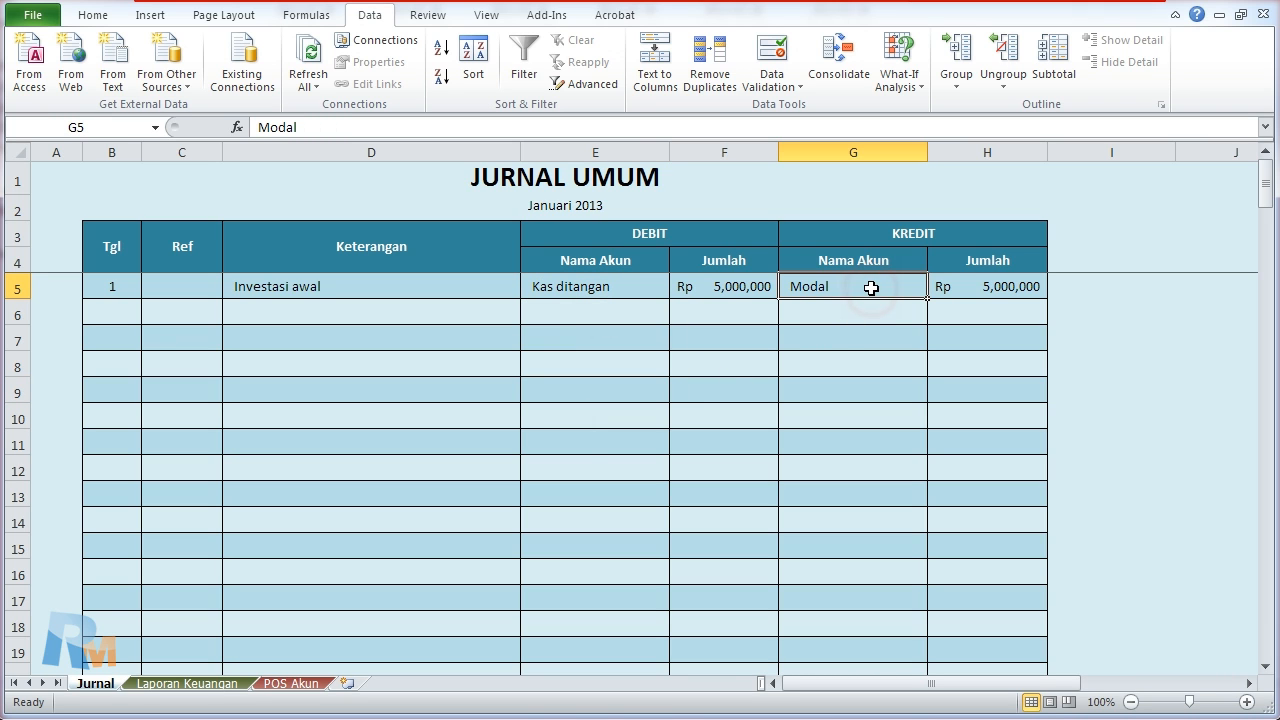
left_click(886, 145)
left_click(771, 50)
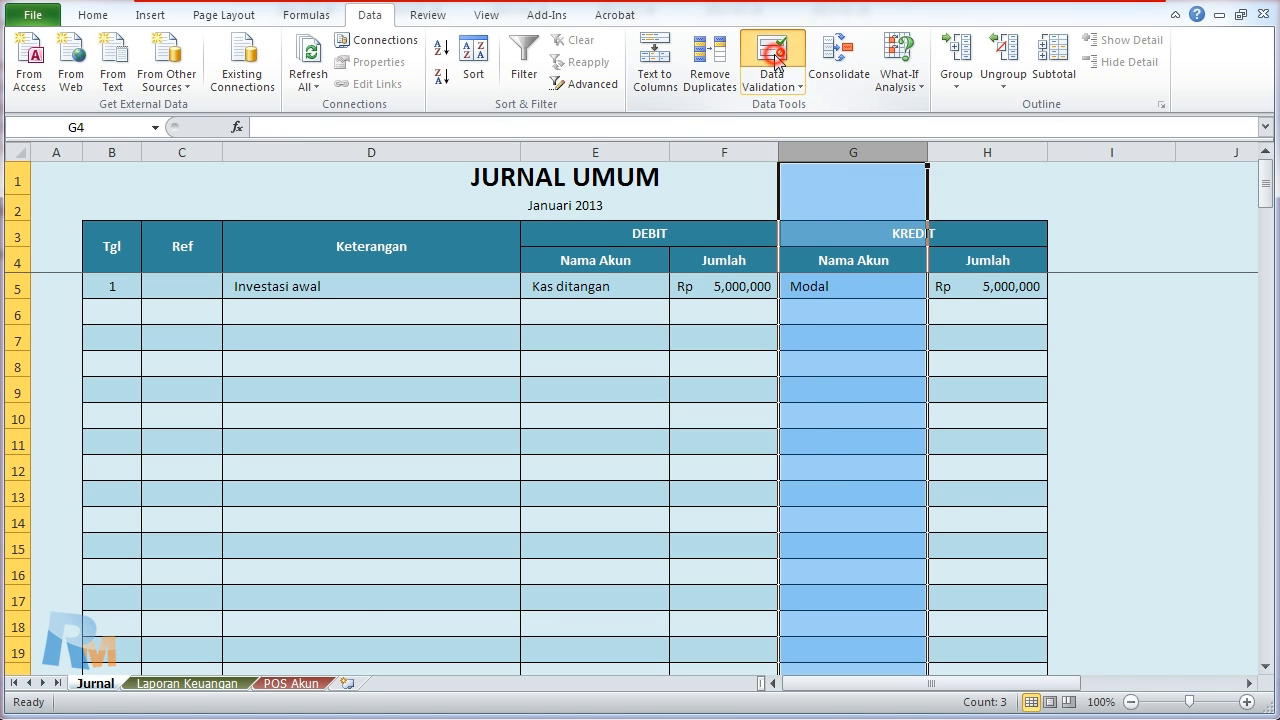
left_click(990, 289)
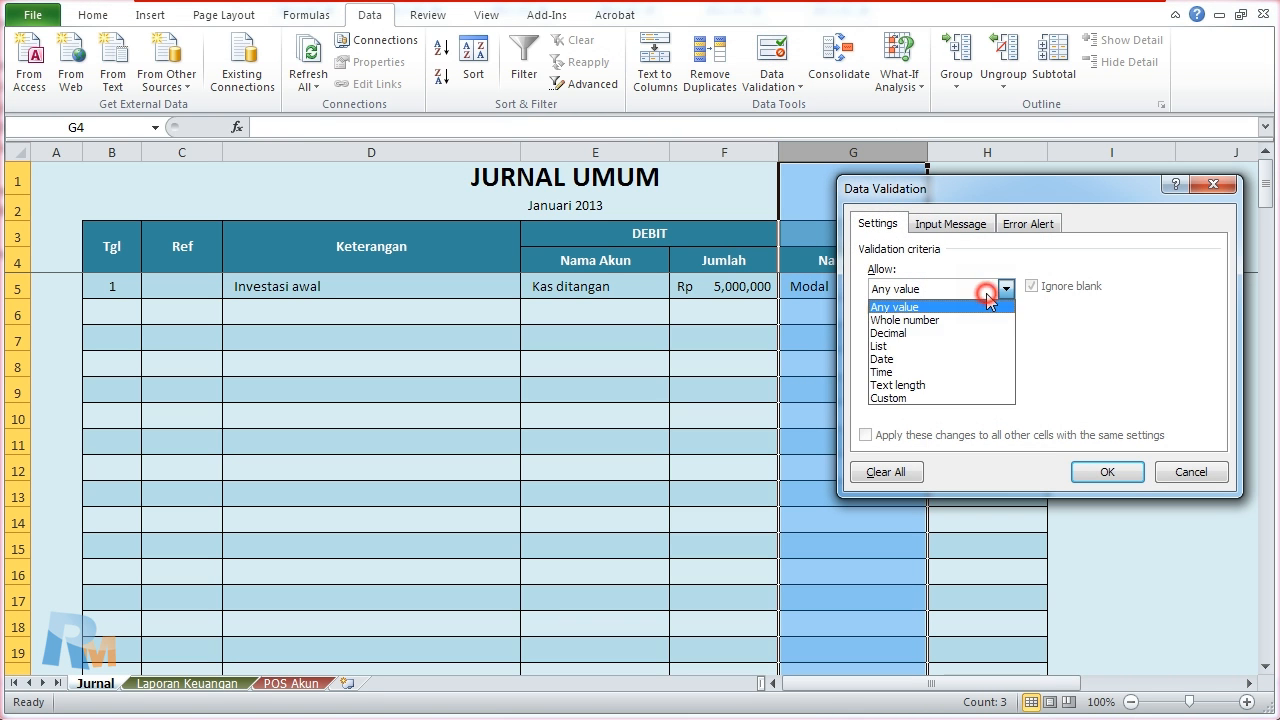
left_click(912, 345)
left_click(1113, 370)
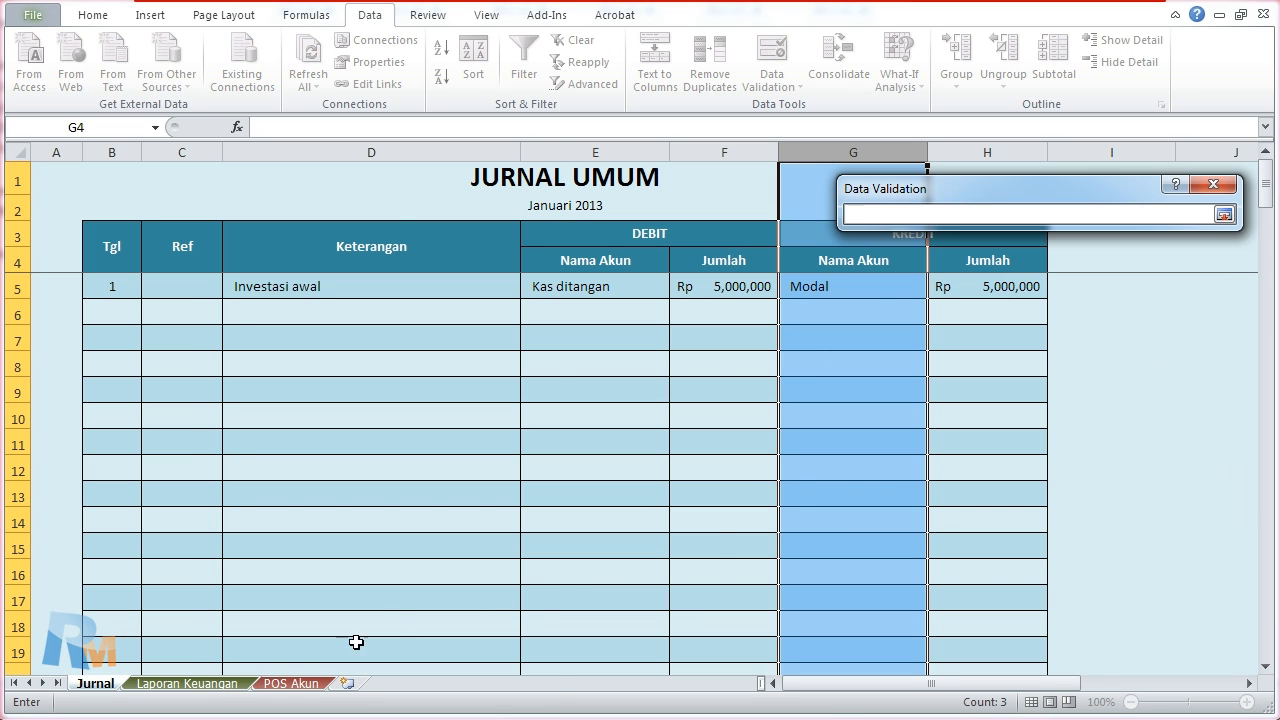
left_click(284, 684)
left_click_drag(366, 268, 355, 516)
key("Return")
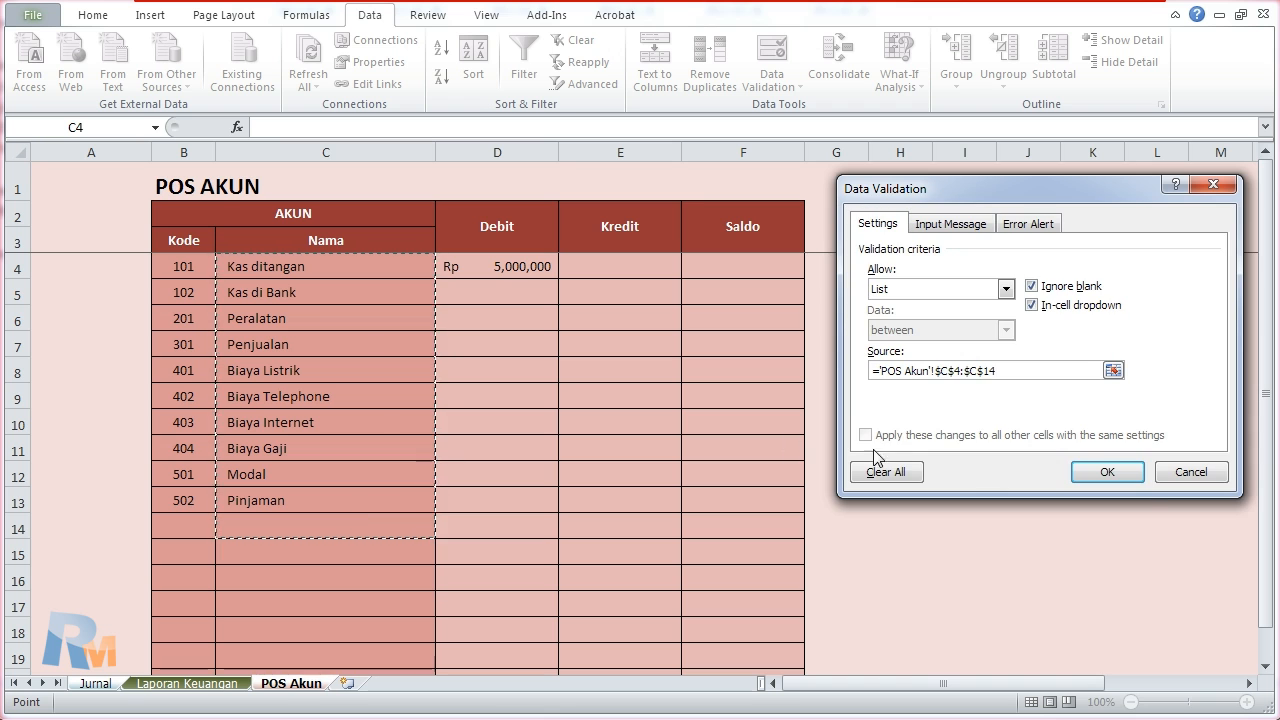
left_click(1115, 473)
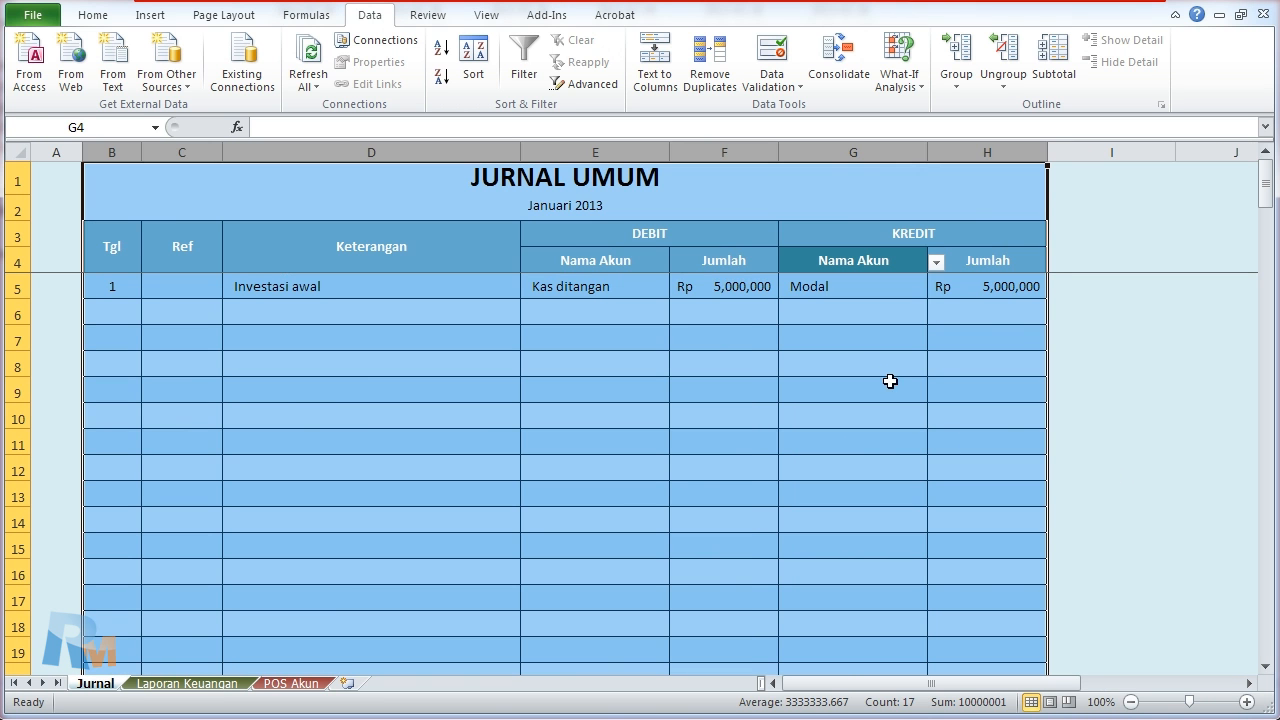
Step: Check the heading cells above the credit accounts for dropdowns and clear the data validation from the Nama Akun heading in G4
left_click(880, 340)
left_click(918, 260)
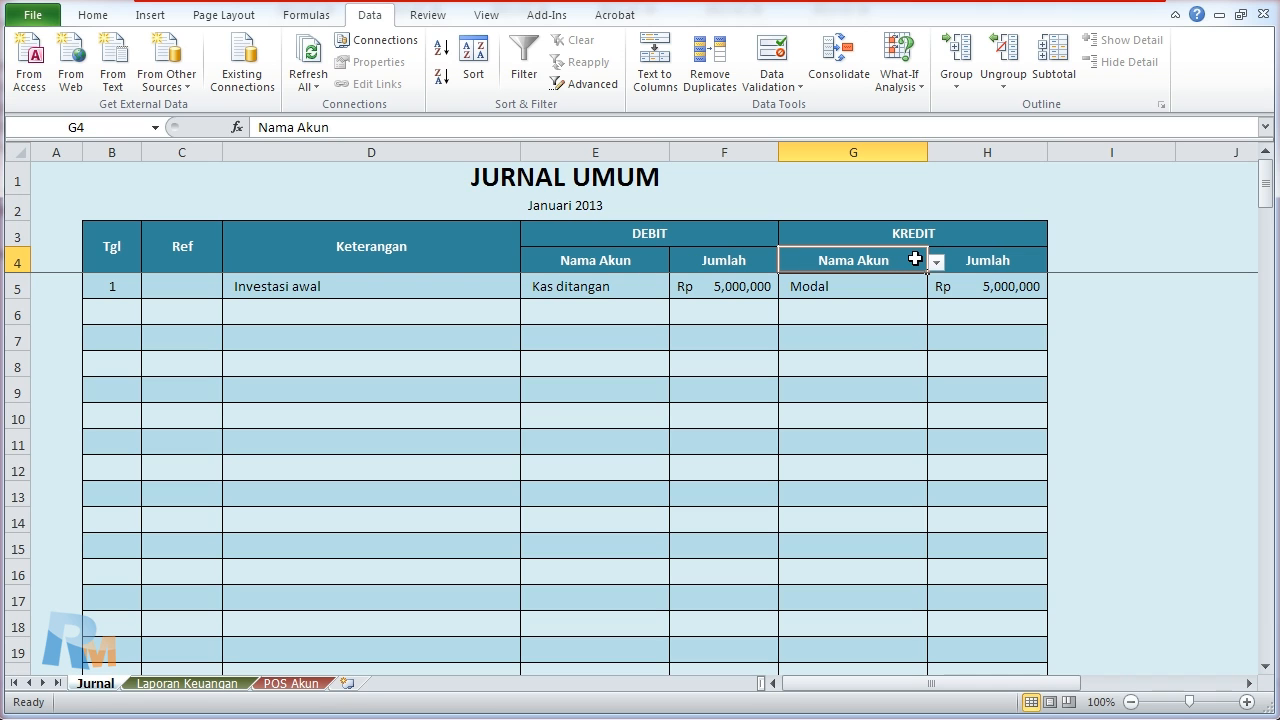
left_click(870, 236)
left_click(866, 205)
left_click(866, 180)
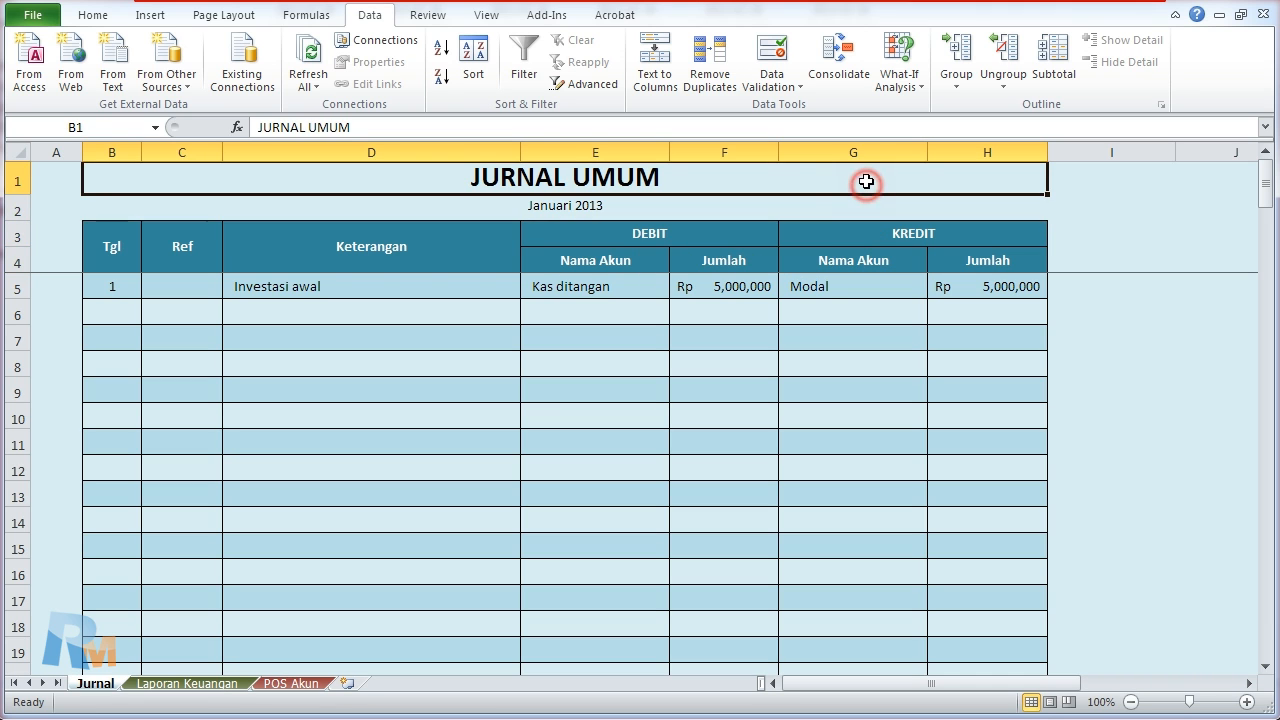
left_click(868, 262)
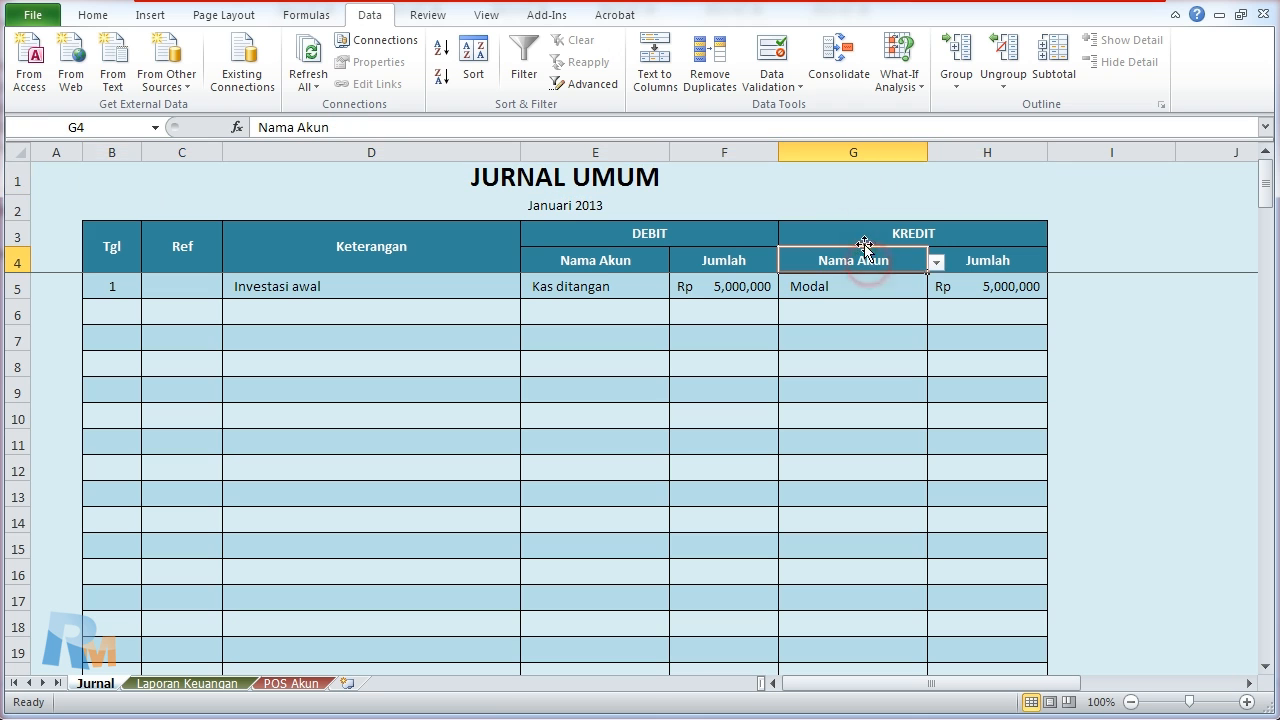
left_click(771, 50)
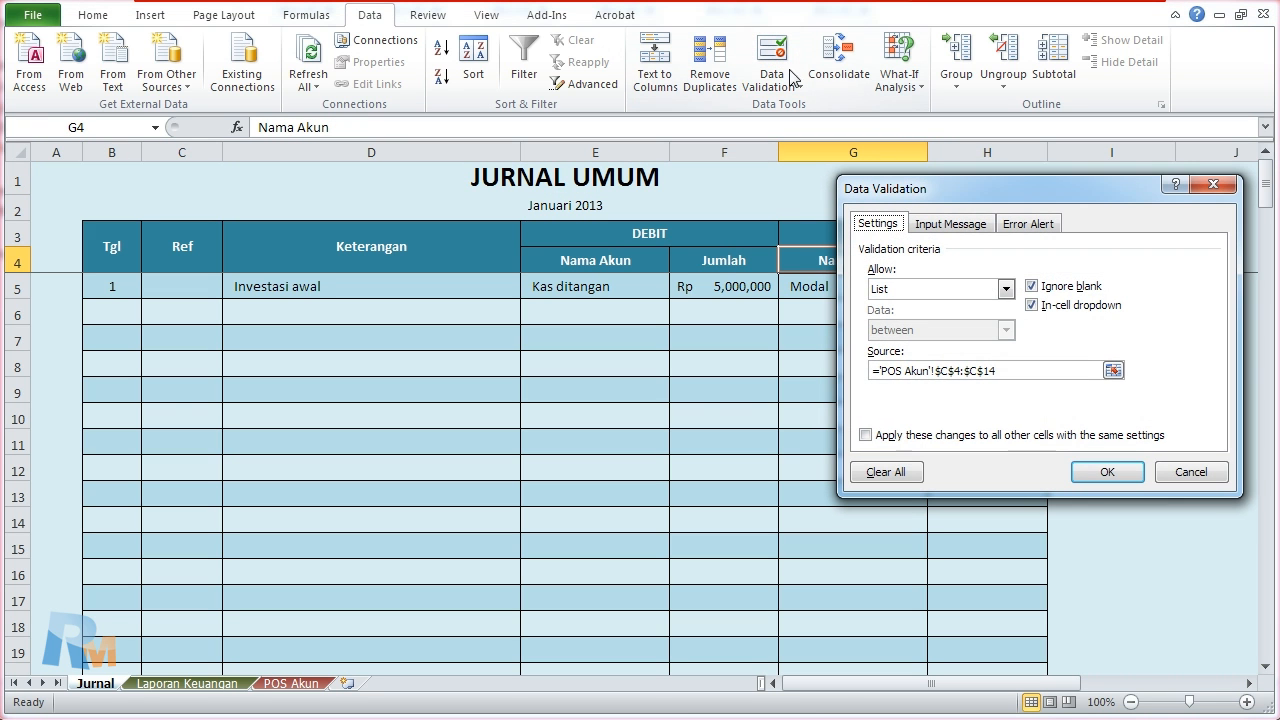
left_click(886, 472)
left_click(1100, 471)
Step: Examine the Kredit heading and the cells of both account columns for dropdowns, and review the account list in E5
left_click(889, 234)
left_click(823, 364)
left_click(566, 287)
left_click(617, 365)
left_click(623, 491)
left_click(602, 289)
left_click(679, 289)
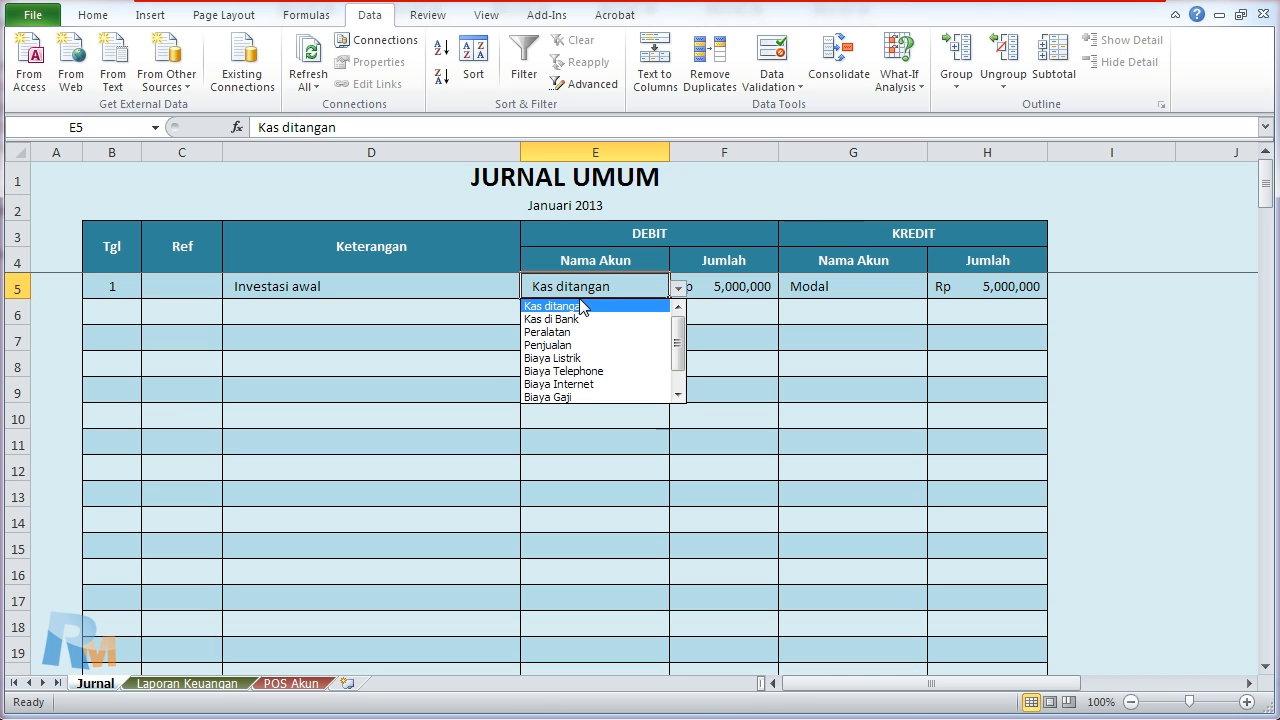
left_click(767, 360)
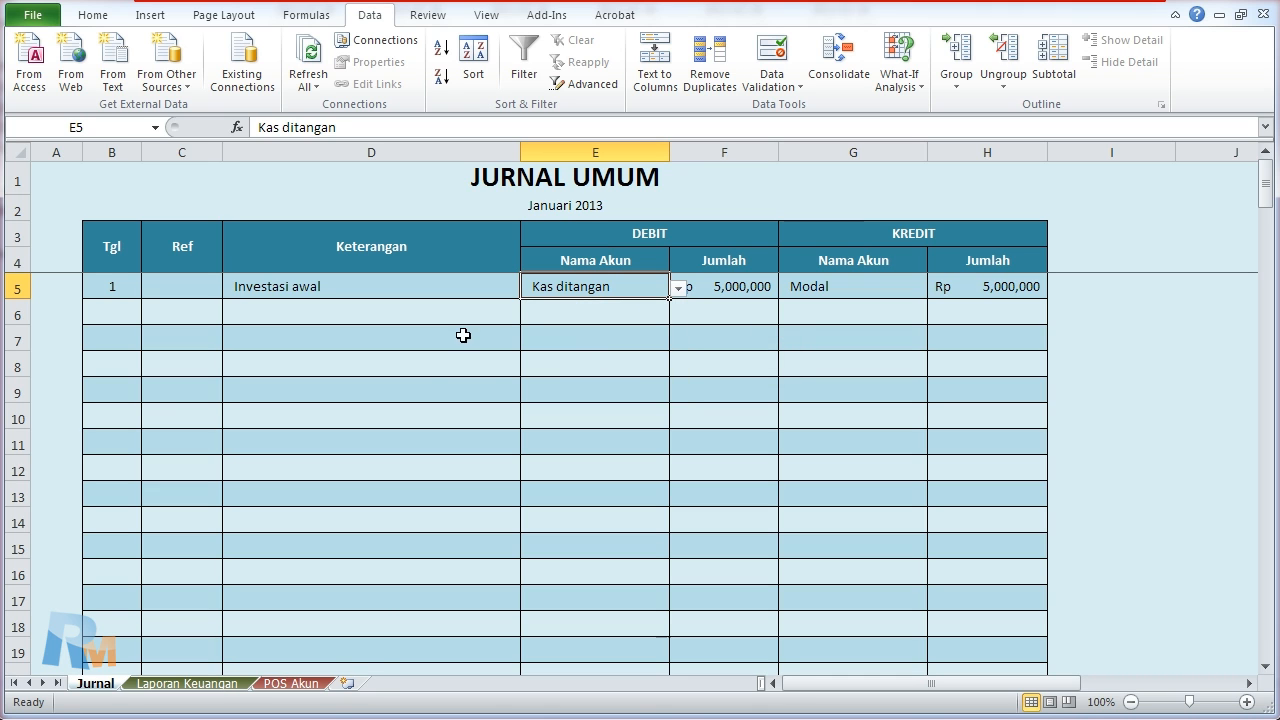
Step: On POS Akun, enter =SUMIF(Jurnal!G5:G5000,'POS Akun'!C4,Jurnal!H5:H5000) in E4 as the Kredit total of Kas ditangan
left_click(300, 683)
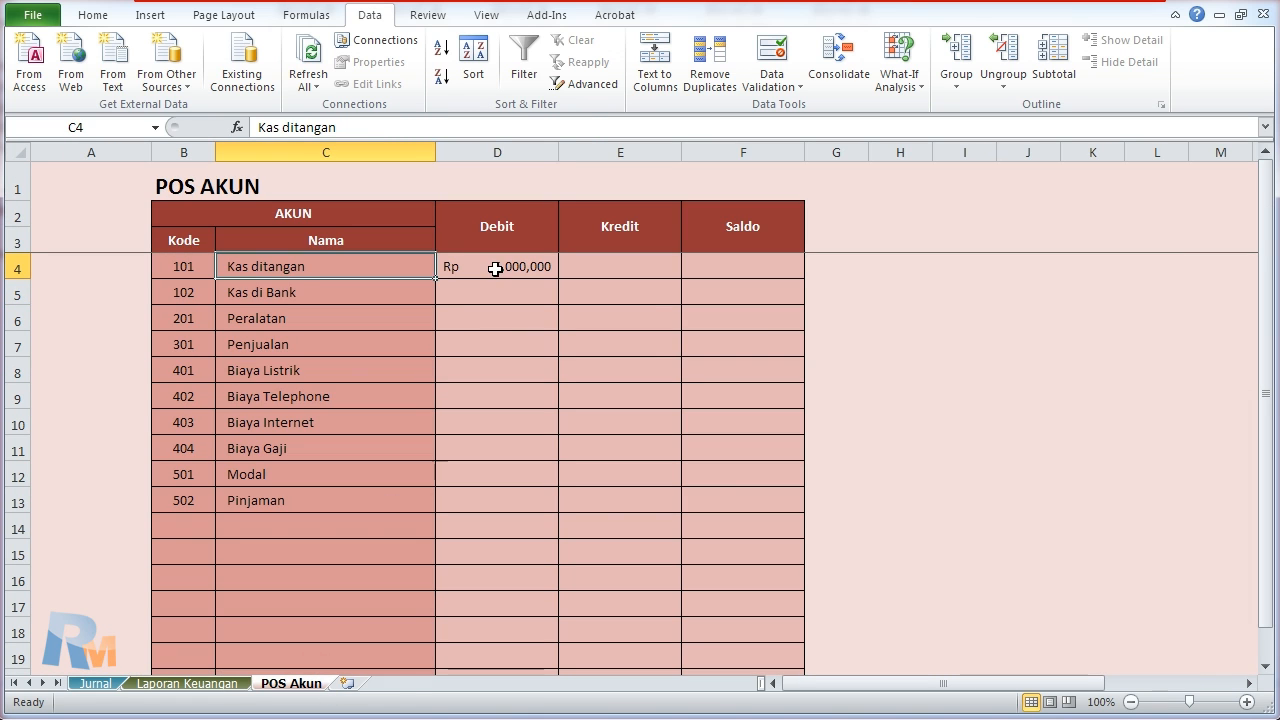
left_click(498, 267)
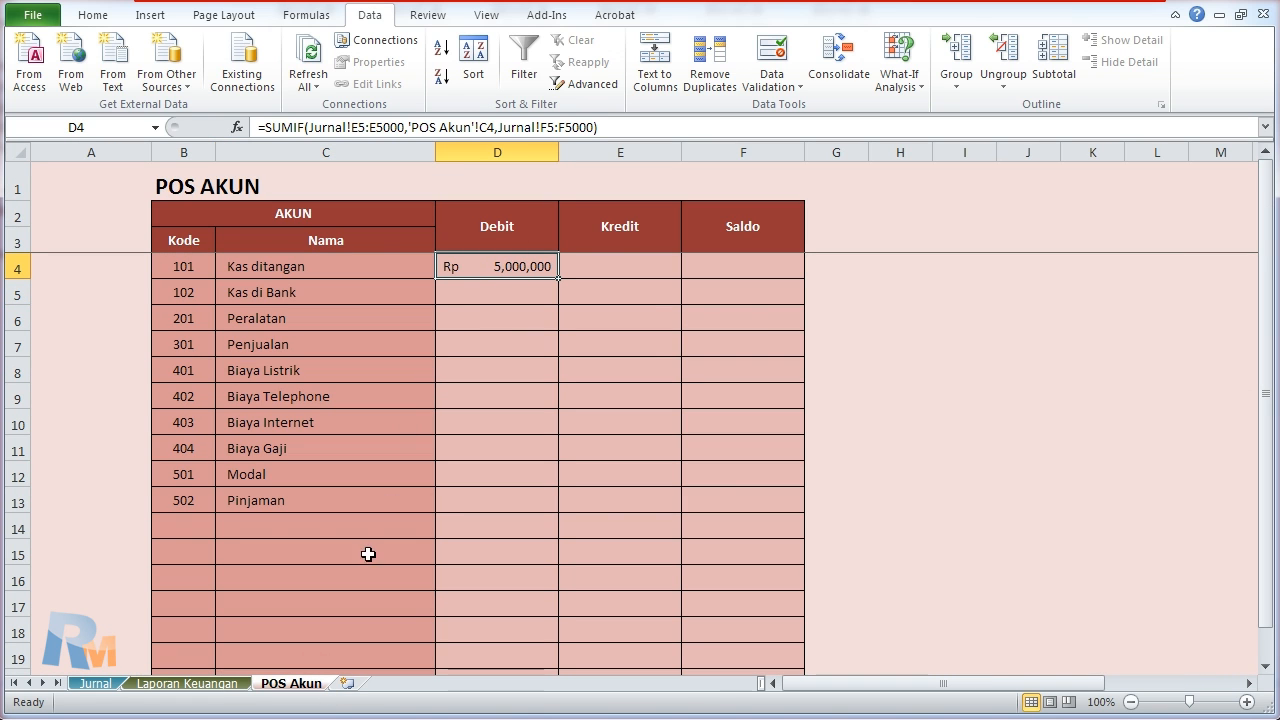
left_click(591, 265)
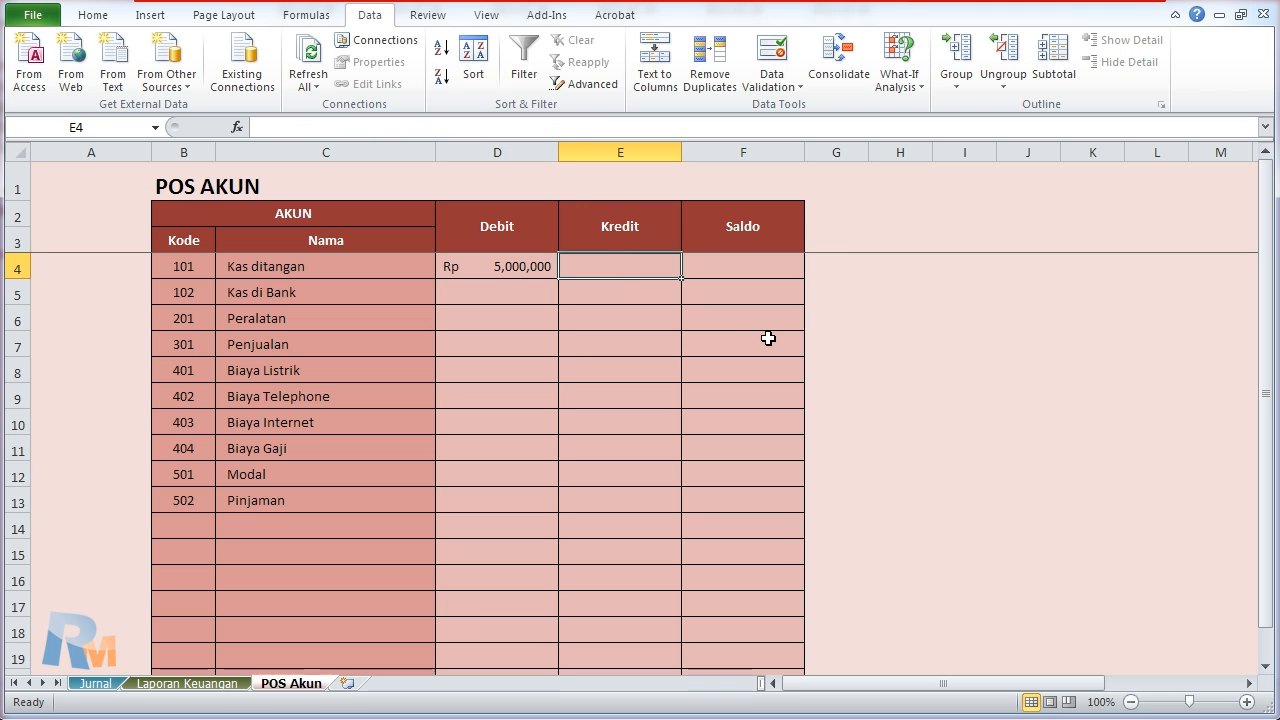
type("=s")
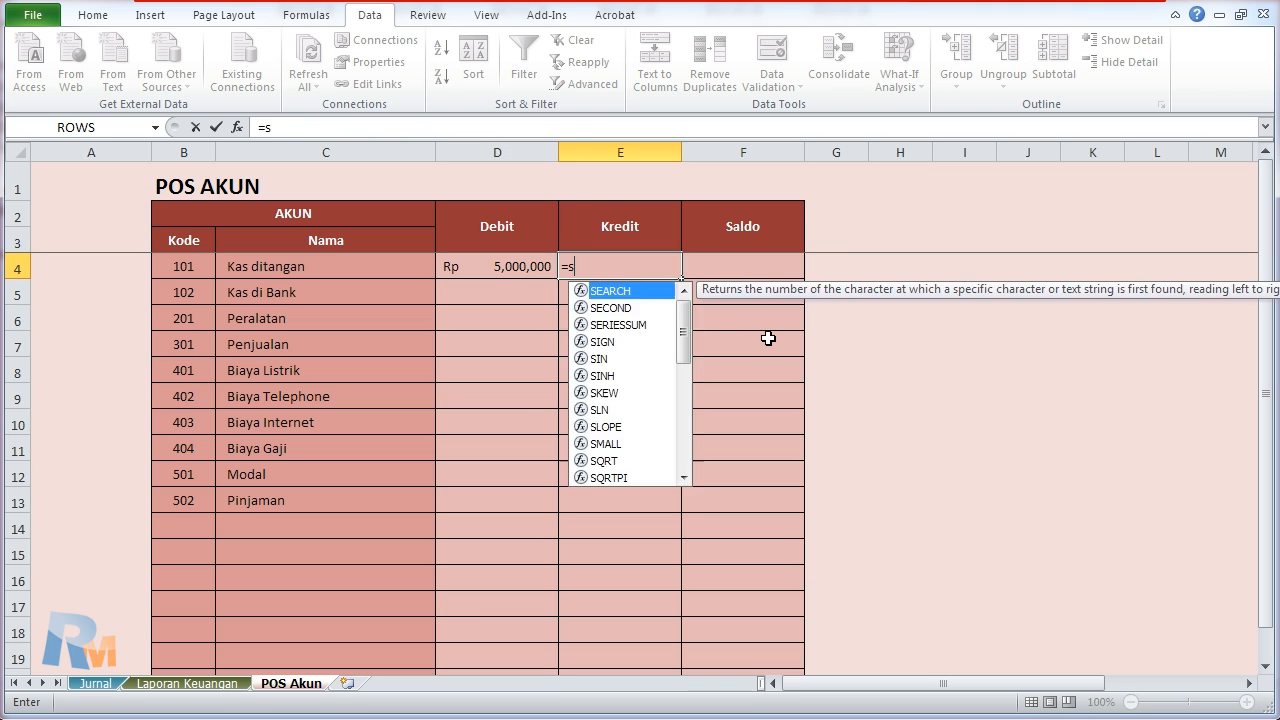
type("umif")
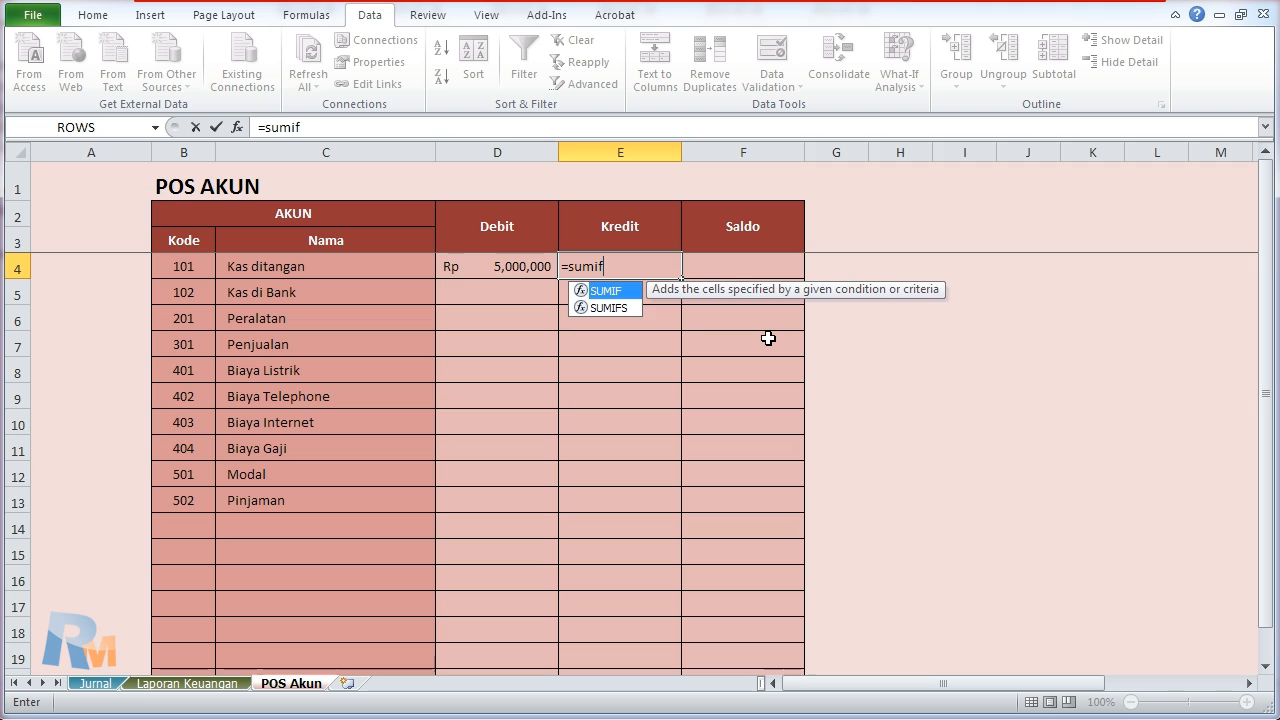
type("(")
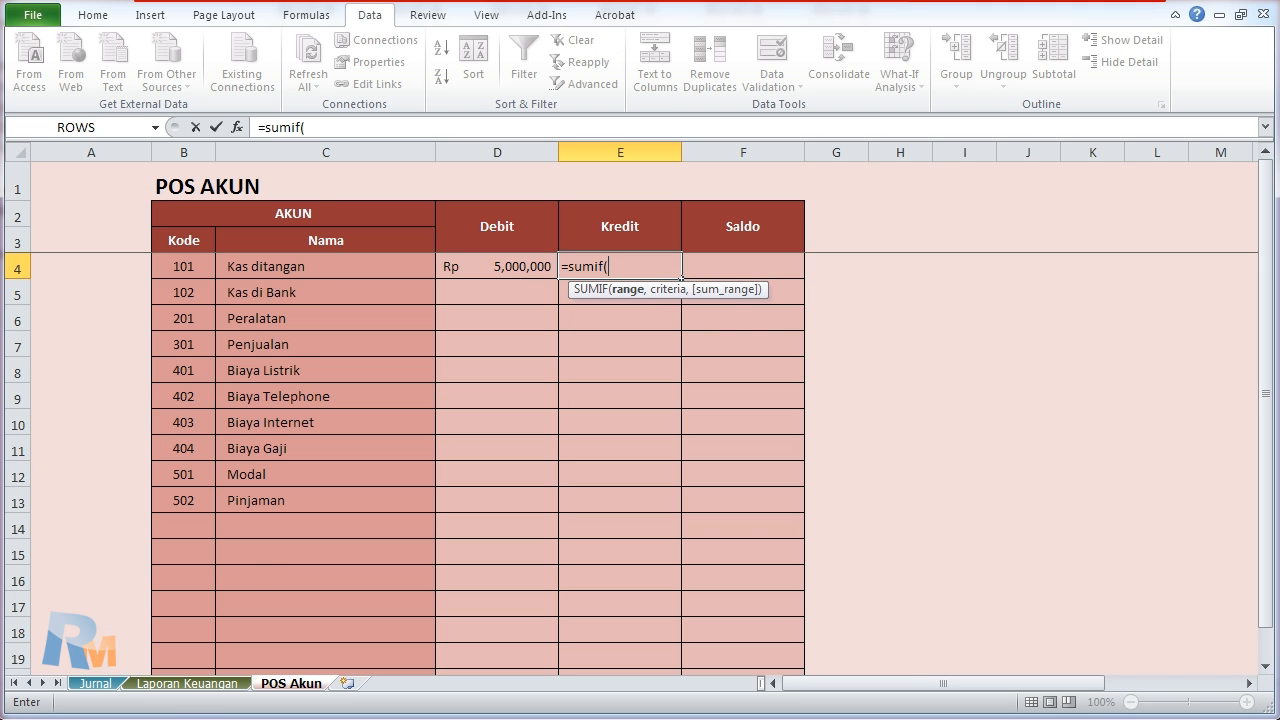
left_click(96, 684)
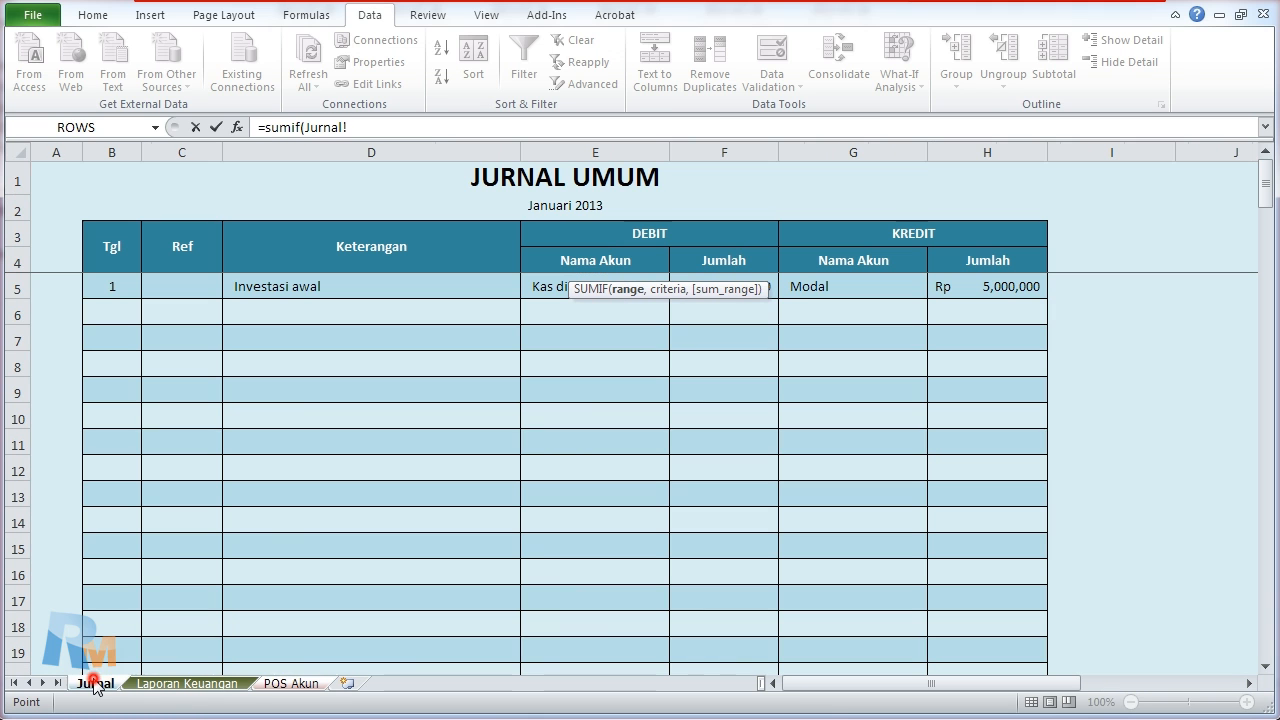
left_click(806, 285)
key("F8")
type("000,")
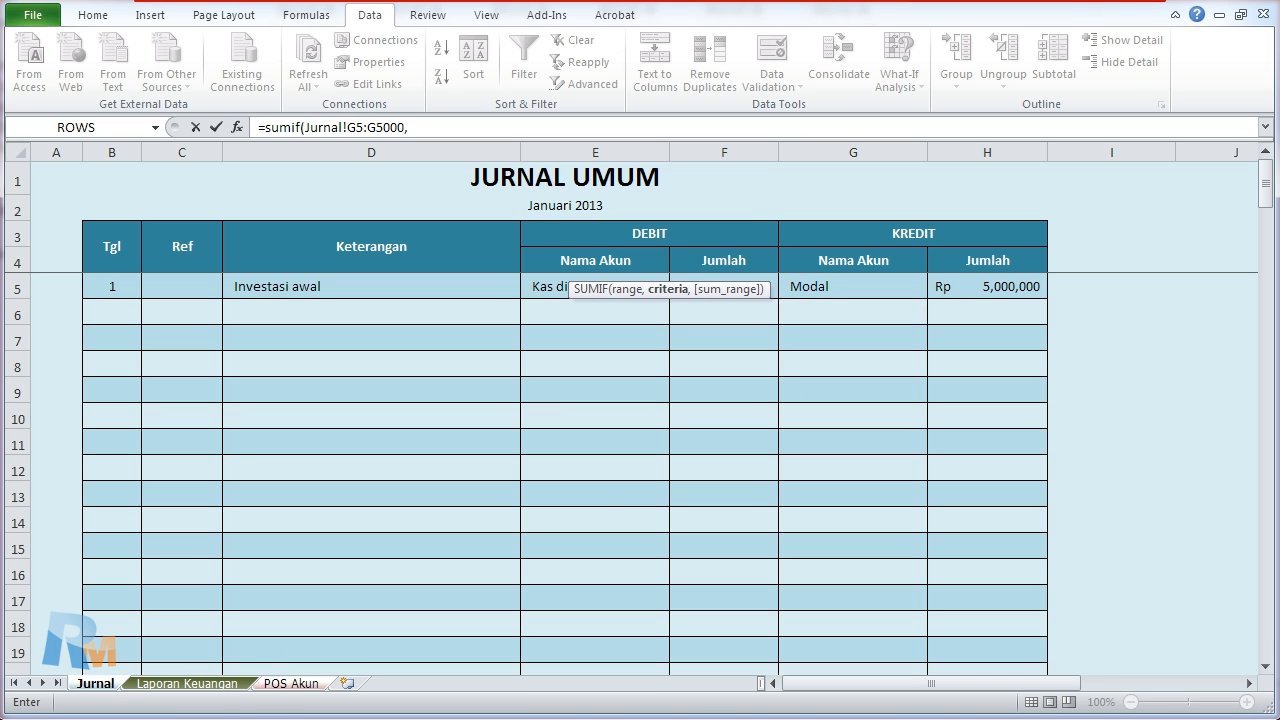
left_click(312, 686)
left_click(270, 267)
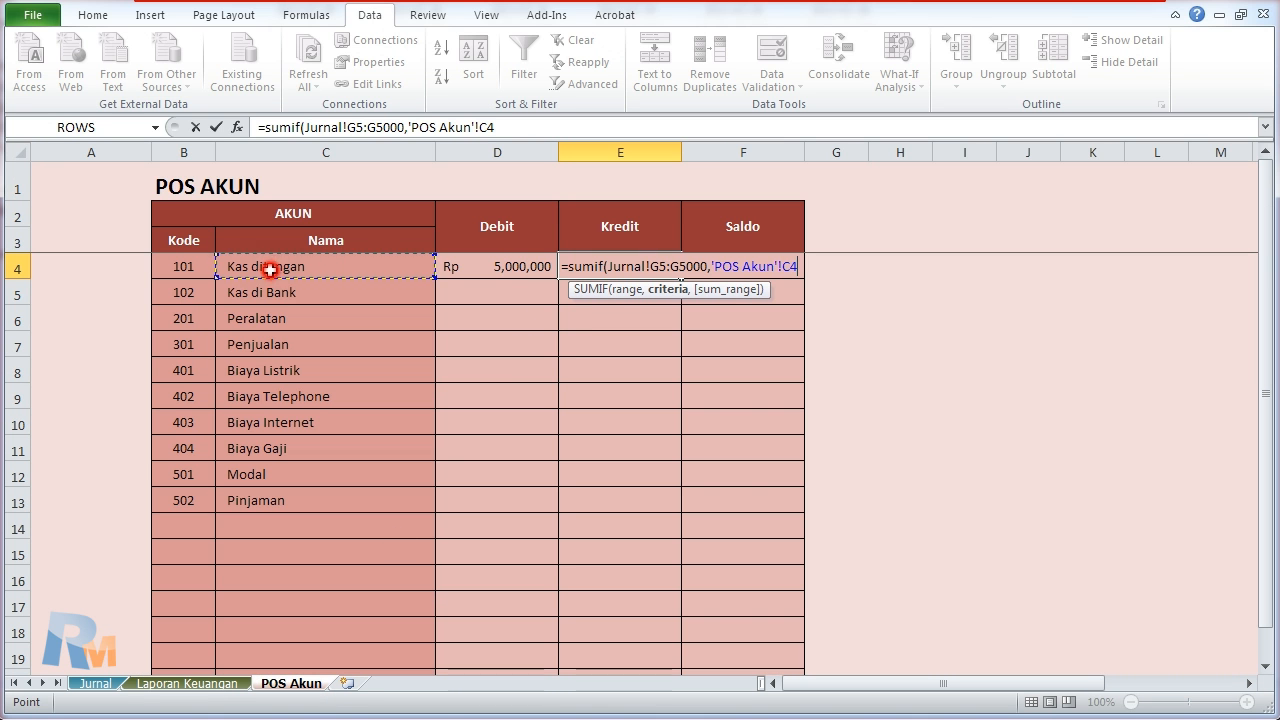
type(",")
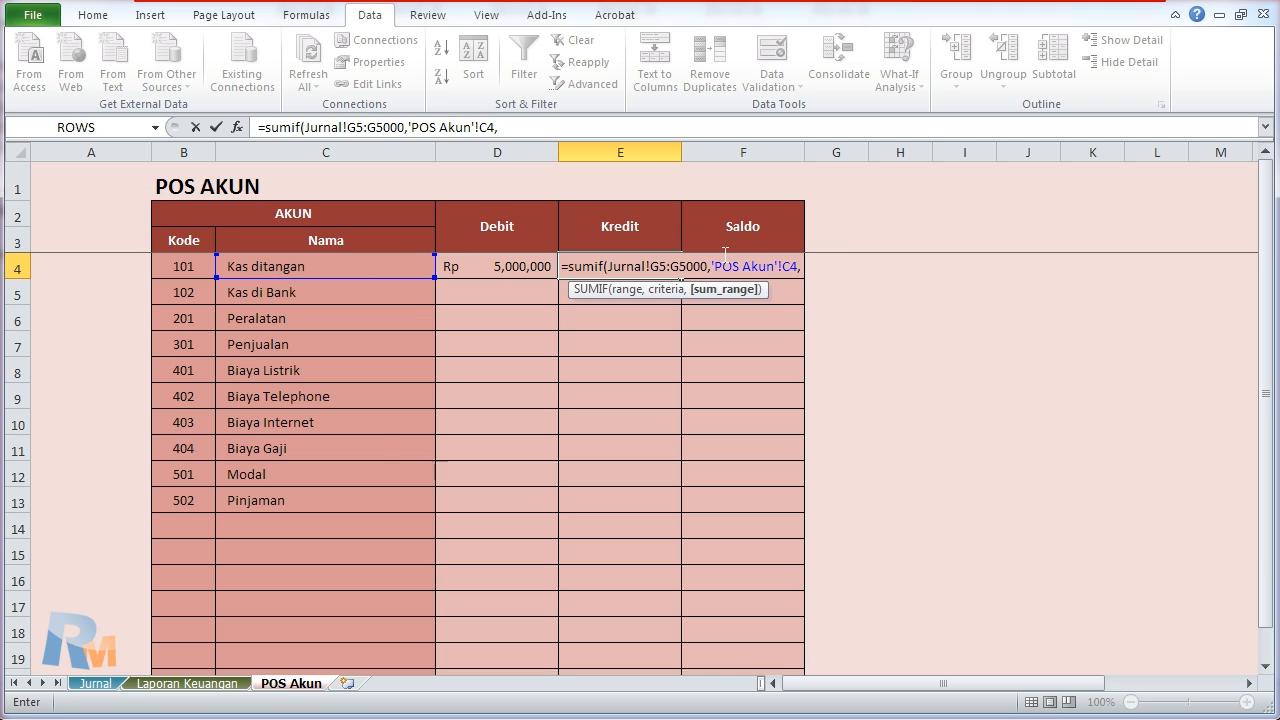
left_click(92, 684)
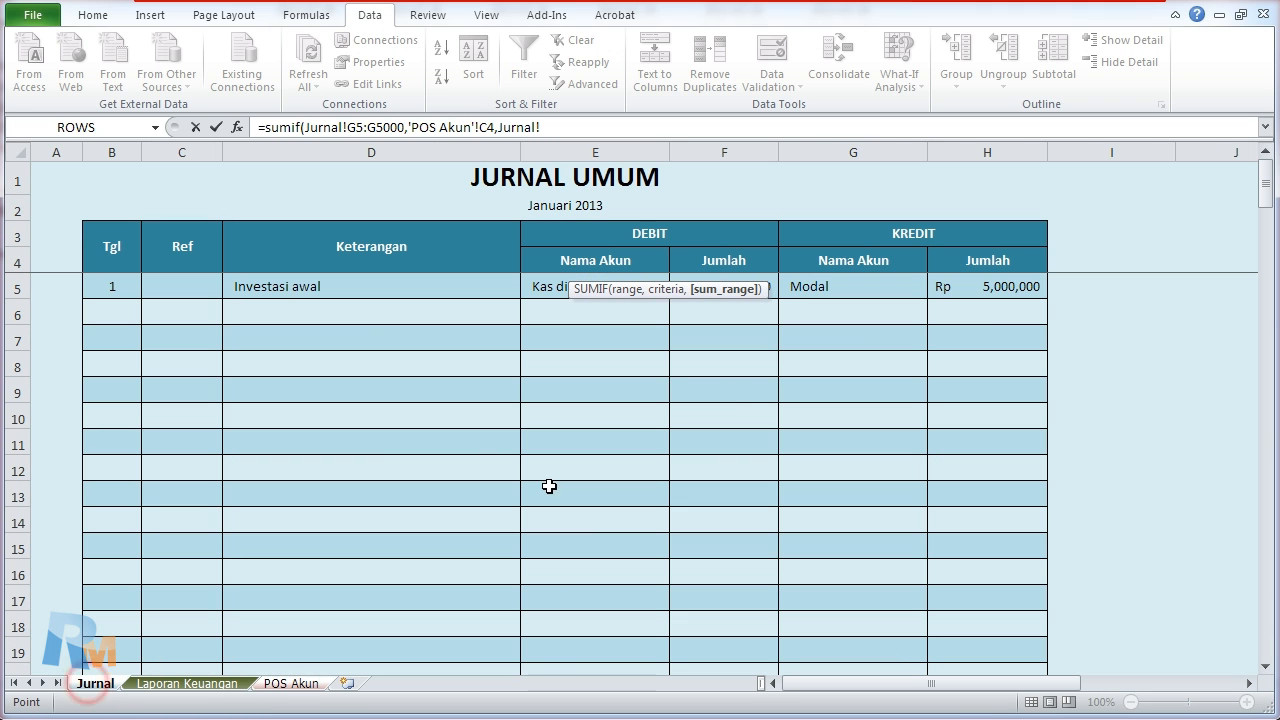
left_click(1024, 289)
type(":H5000)")
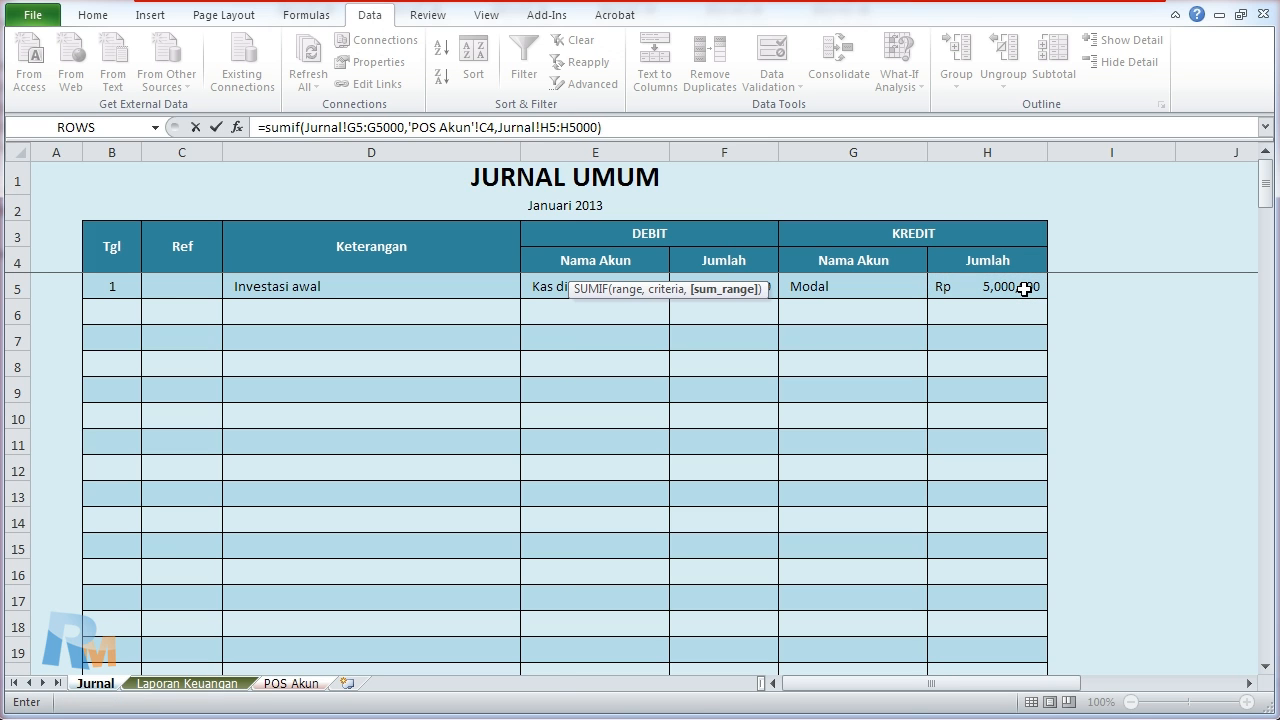
key("Return")
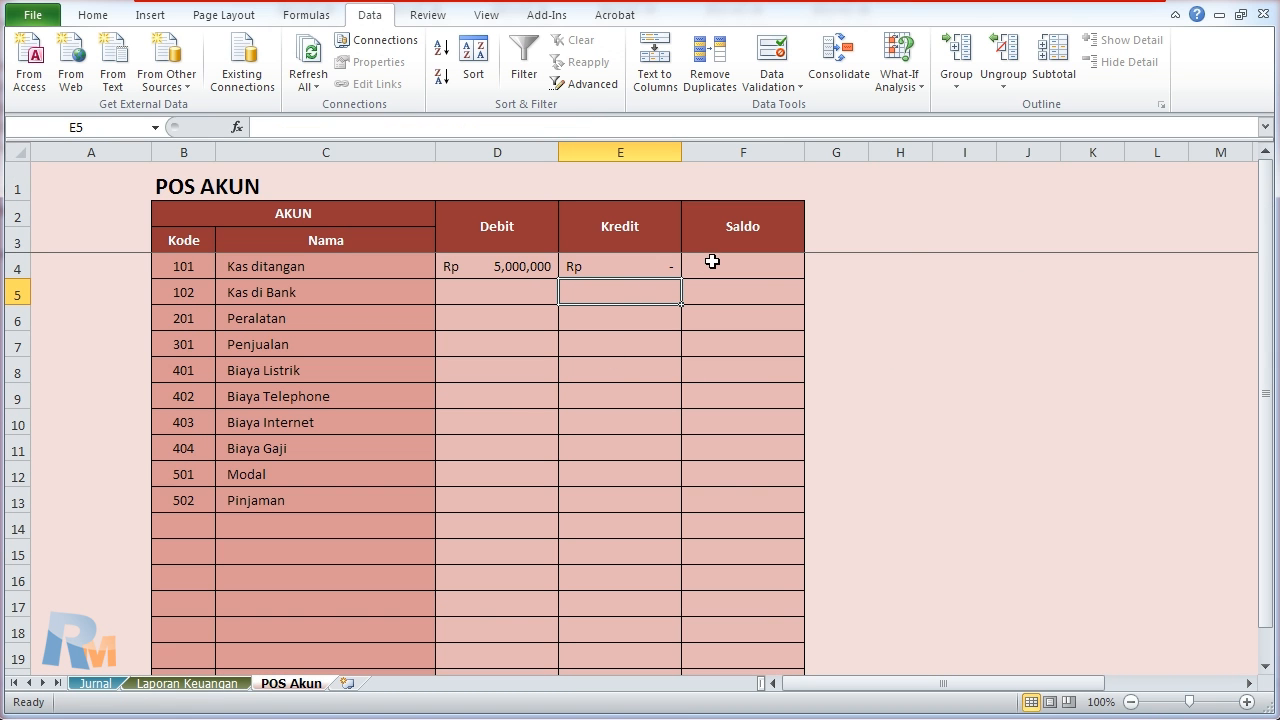
Step: Make the Jurnal ranges in the Debit SUMIF formula of D4 absolute, as $E$5:$E$5000 and $F$5:$F$5000
left_click(531, 265)
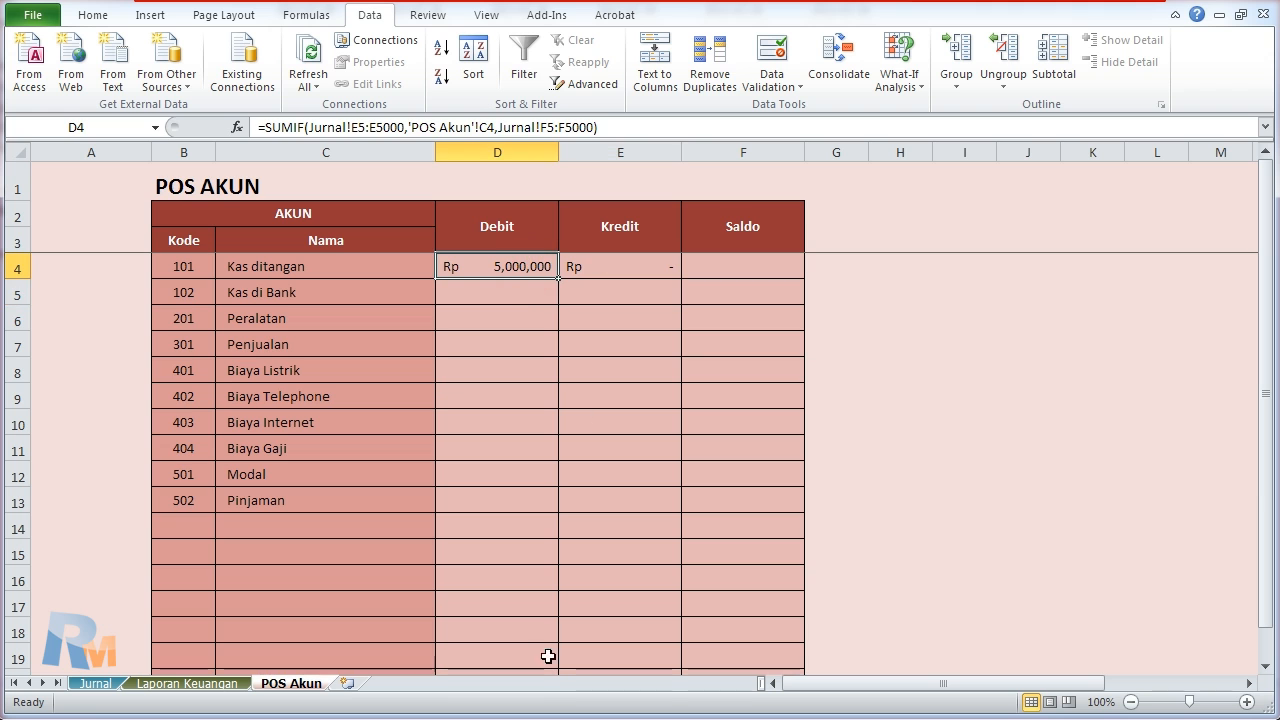
left_click(600, 266)
left_click(466, 274)
left_click(604, 270)
left_click(507, 275)
left_click(382, 130)
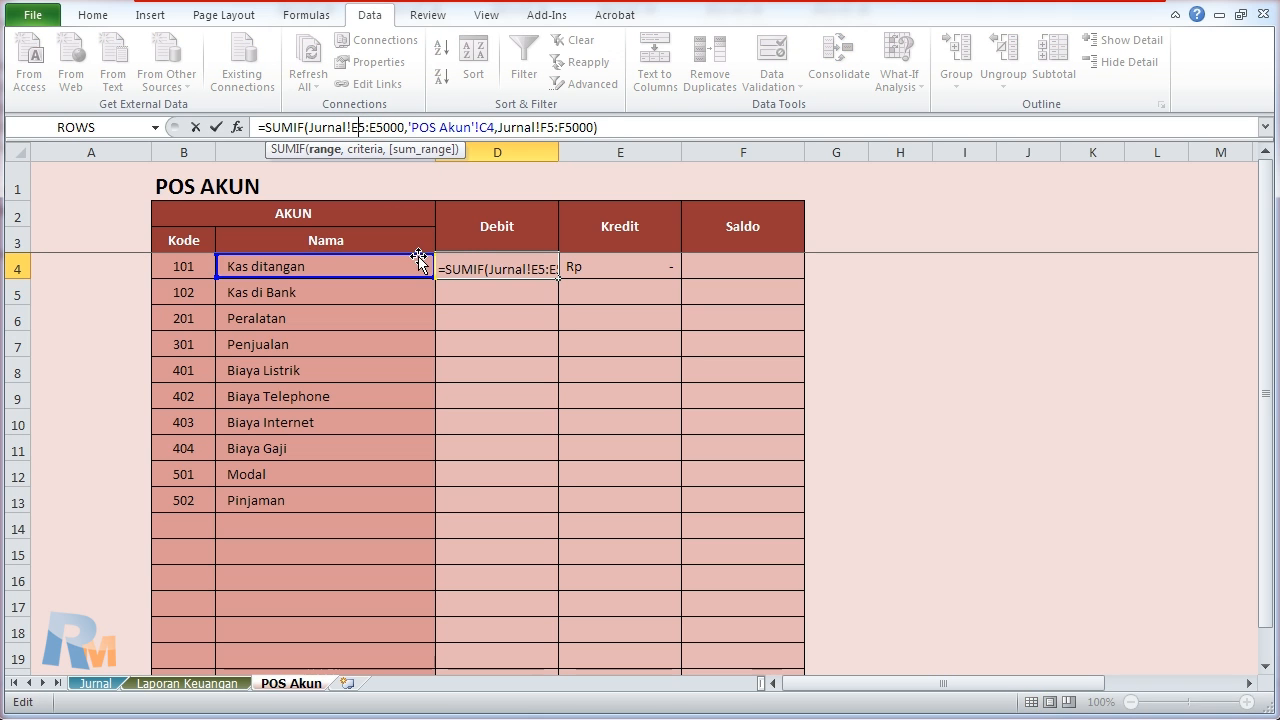
key("F4")
left_click(390, 120)
key("F4")
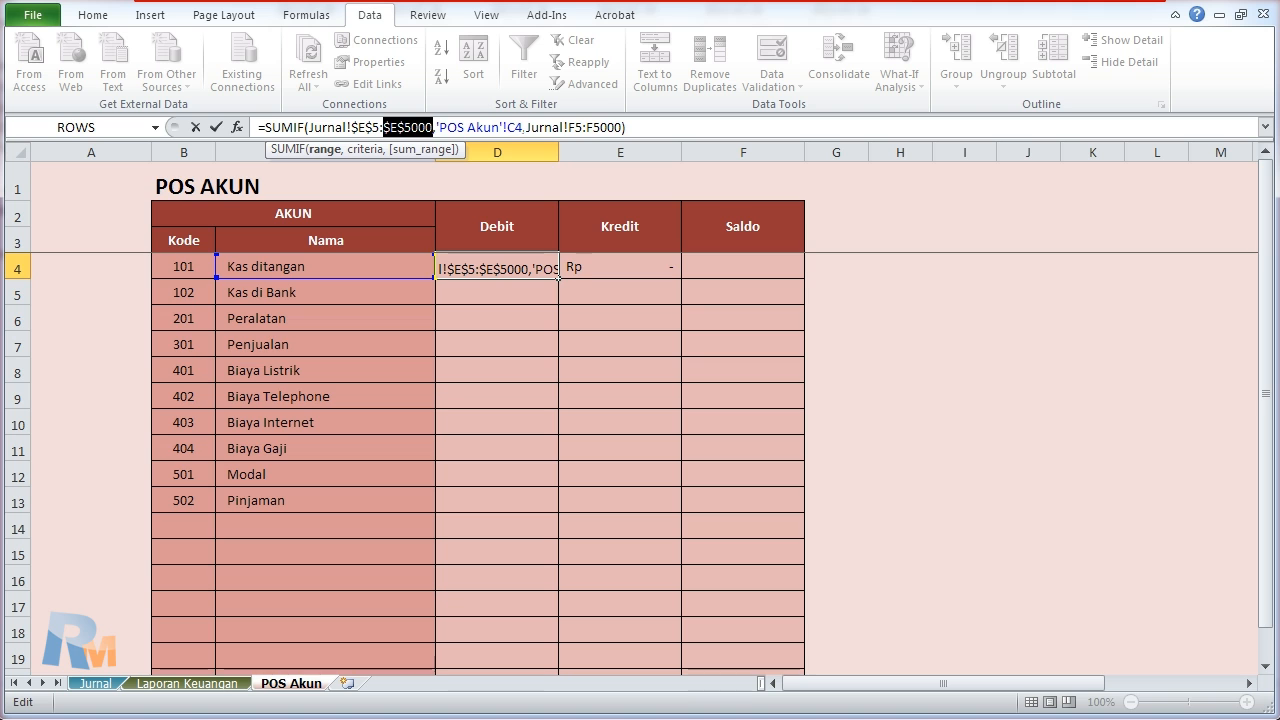
double_click(574, 127)
key("F4")
left_click(616, 127)
key("F4")
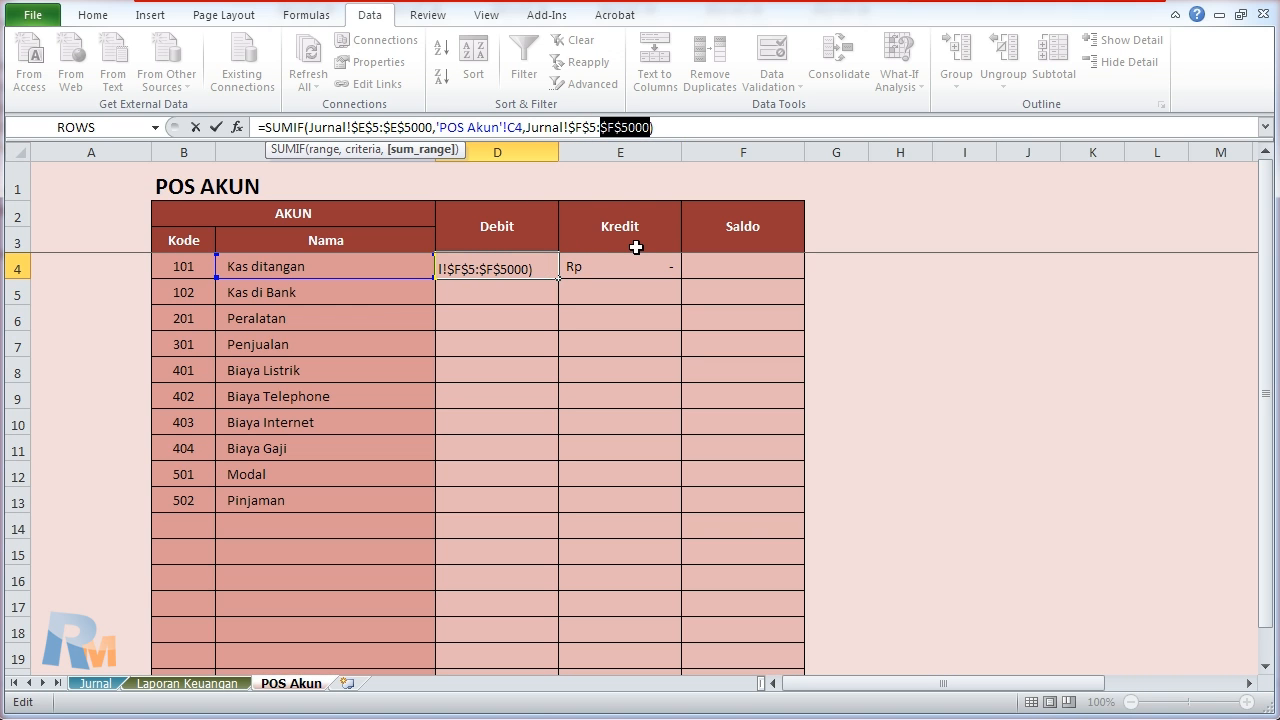
key("Return")
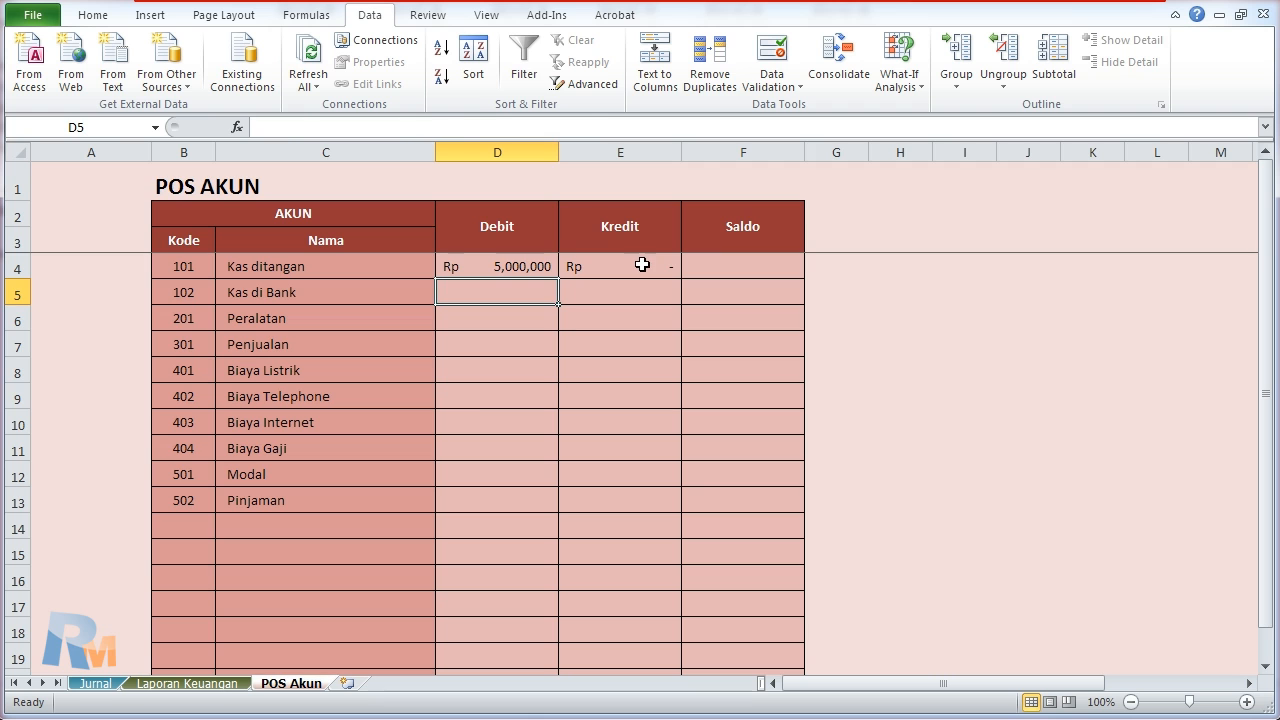
Step: Make the Jurnal ranges in the Kredit SUMIF formula of E4 absolute, as $G$5:$G$5000 and $H$5:$H$5000
left_click(637, 258)
double_click(348, 127)
key("F4")
double_click(402, 127)
key("F4")
double_click(582, 127)
key("F4")
double_click(623, 127)
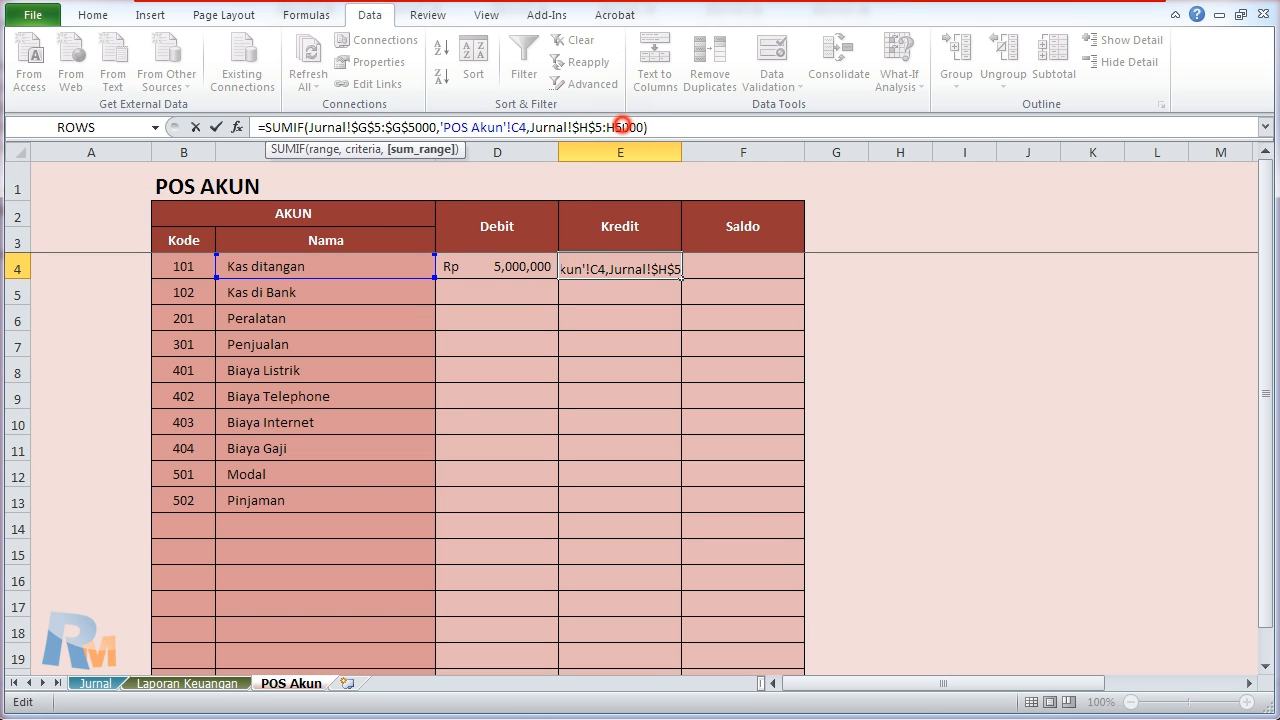
key("F4")
key("Return")
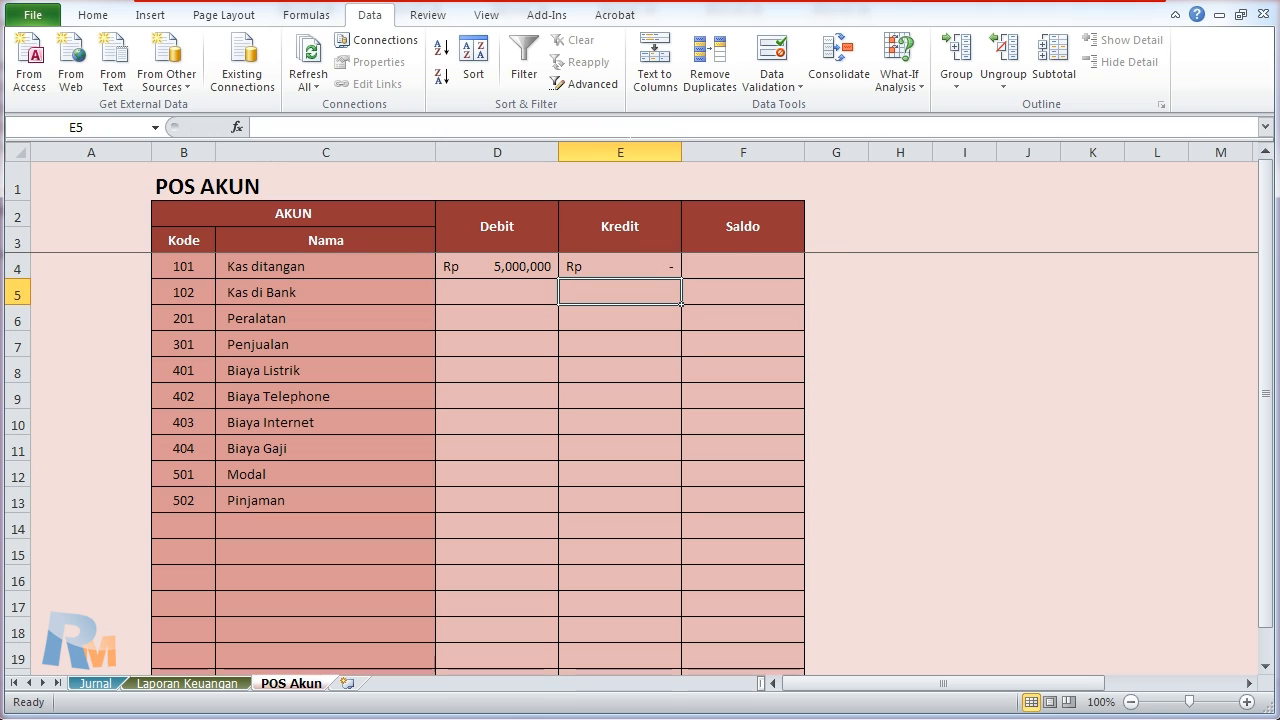
Step: Enter =IF(D4>=E4,D4-E4,E4-D4) in F4 as the Saldo of Kas ditangan
left_click(726, 265)
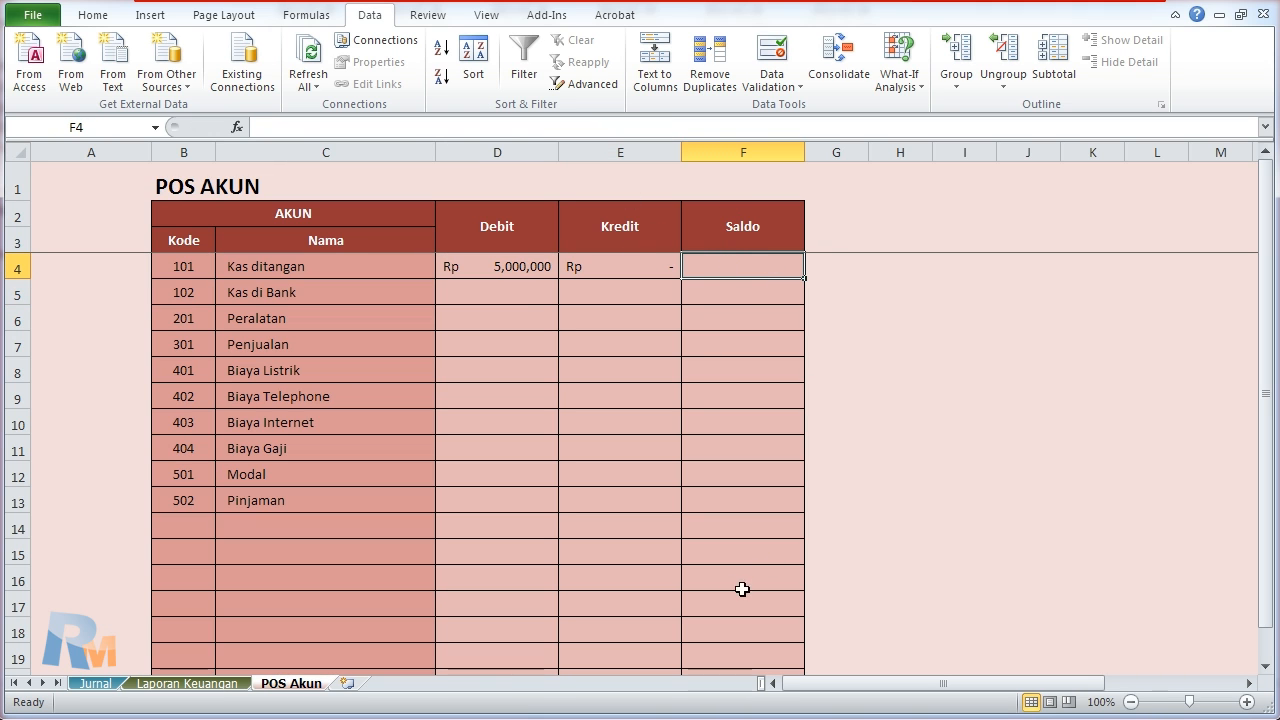
left_click(175, 684)
left_click(289, 684)
type("=if(")
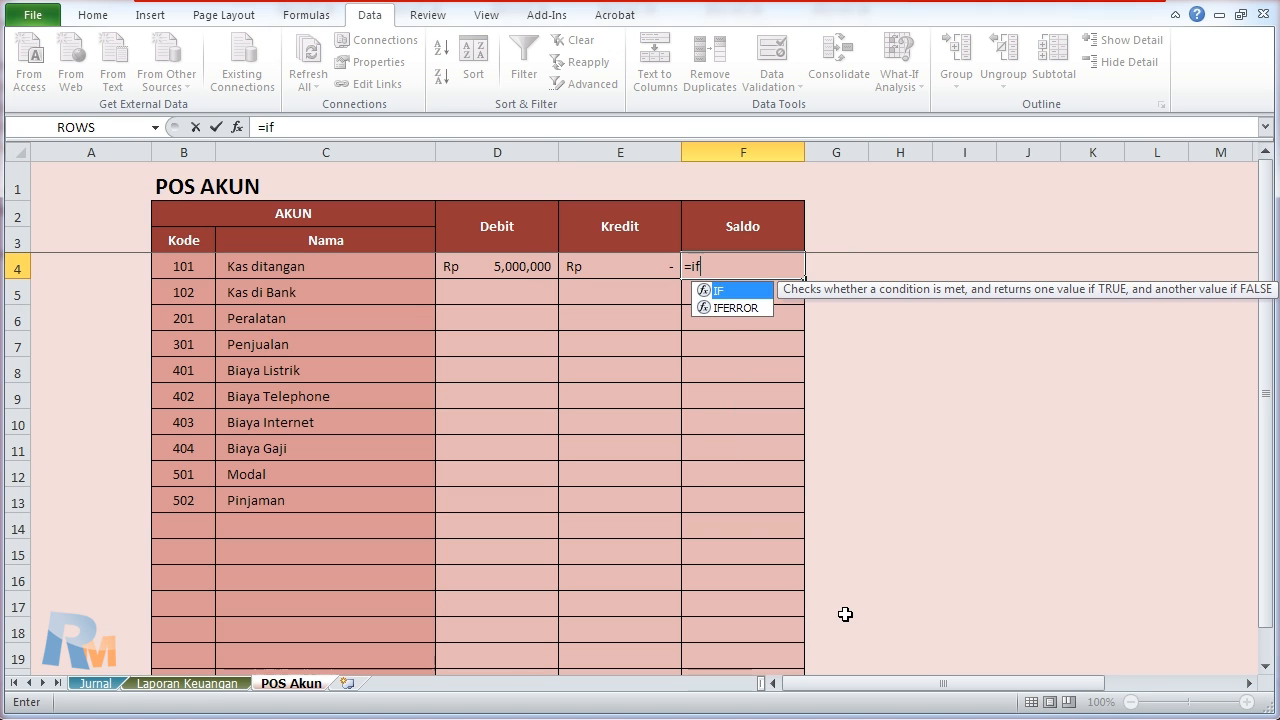
left_click(515, 266)
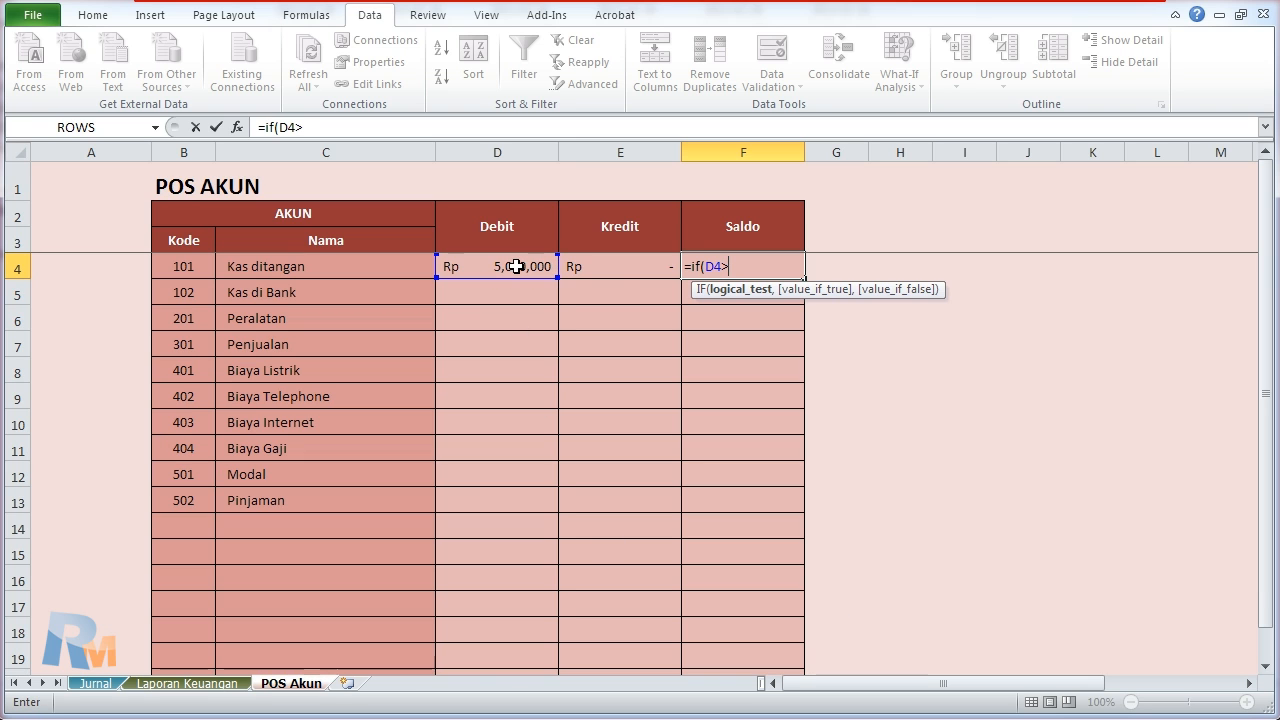
left_click(621, 270)
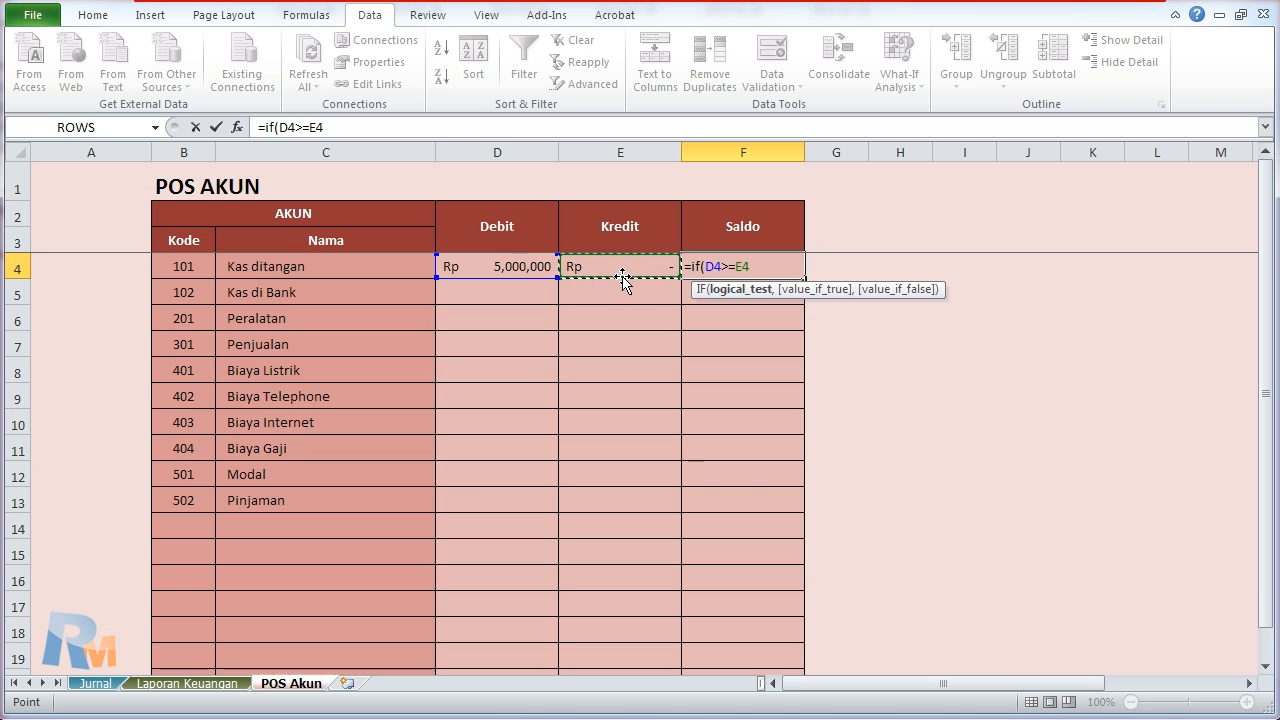
type(",")
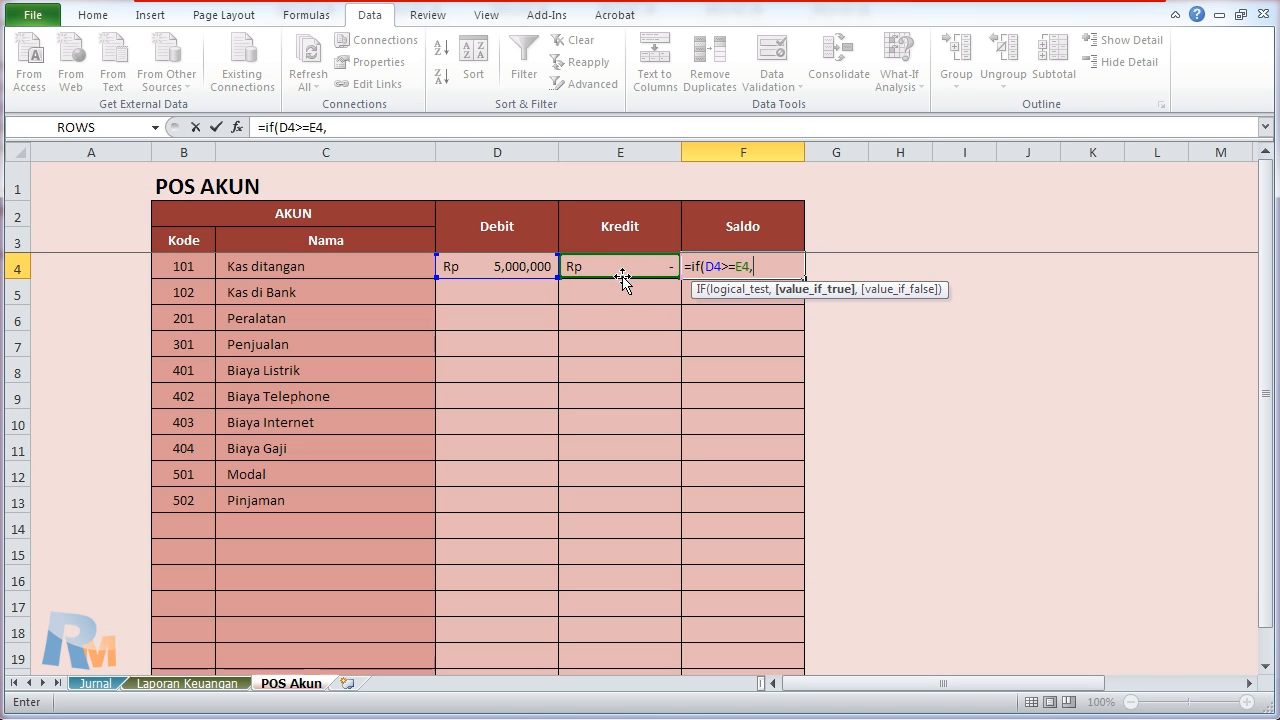
left_click(504, 265)
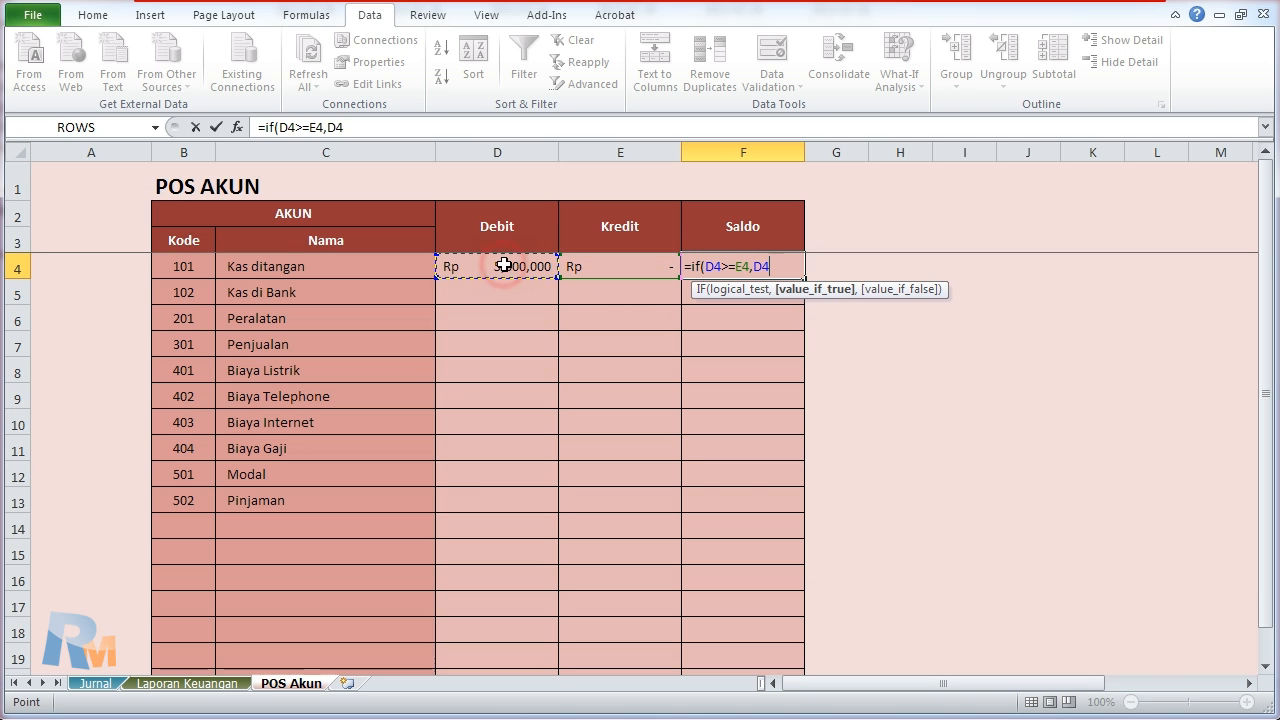
type("-")
left_click(600, 265)
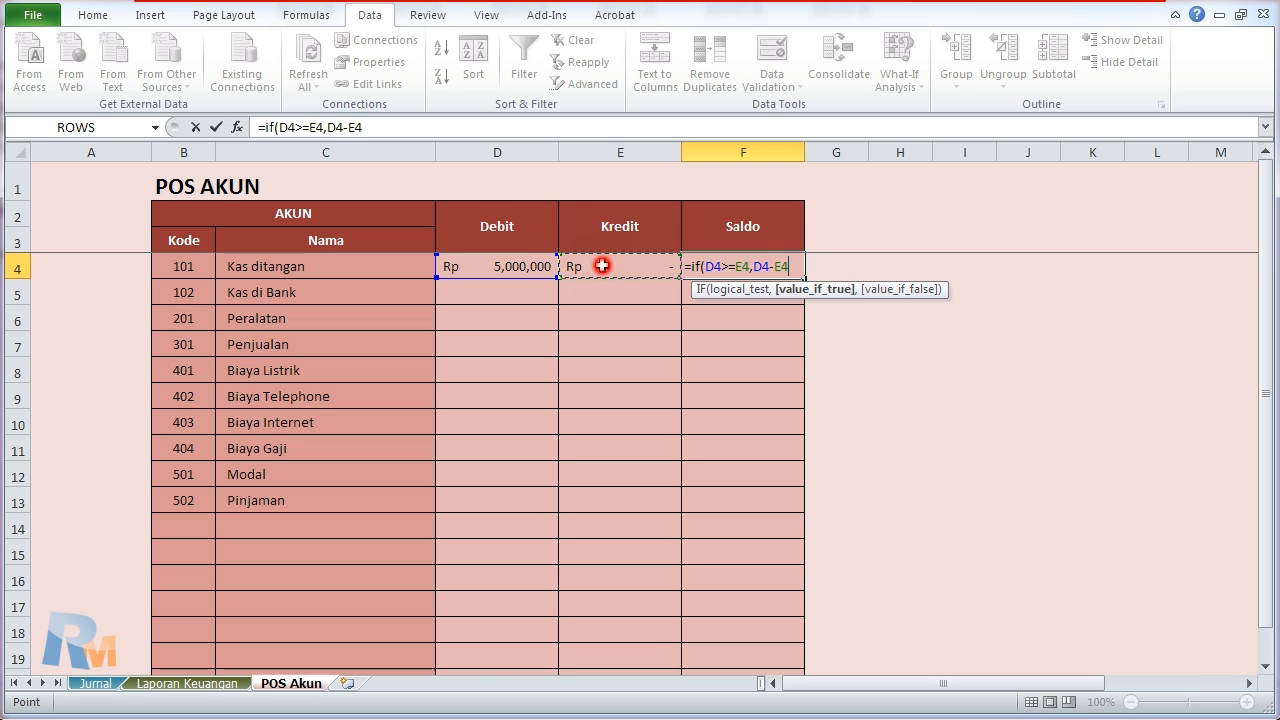
type(",")
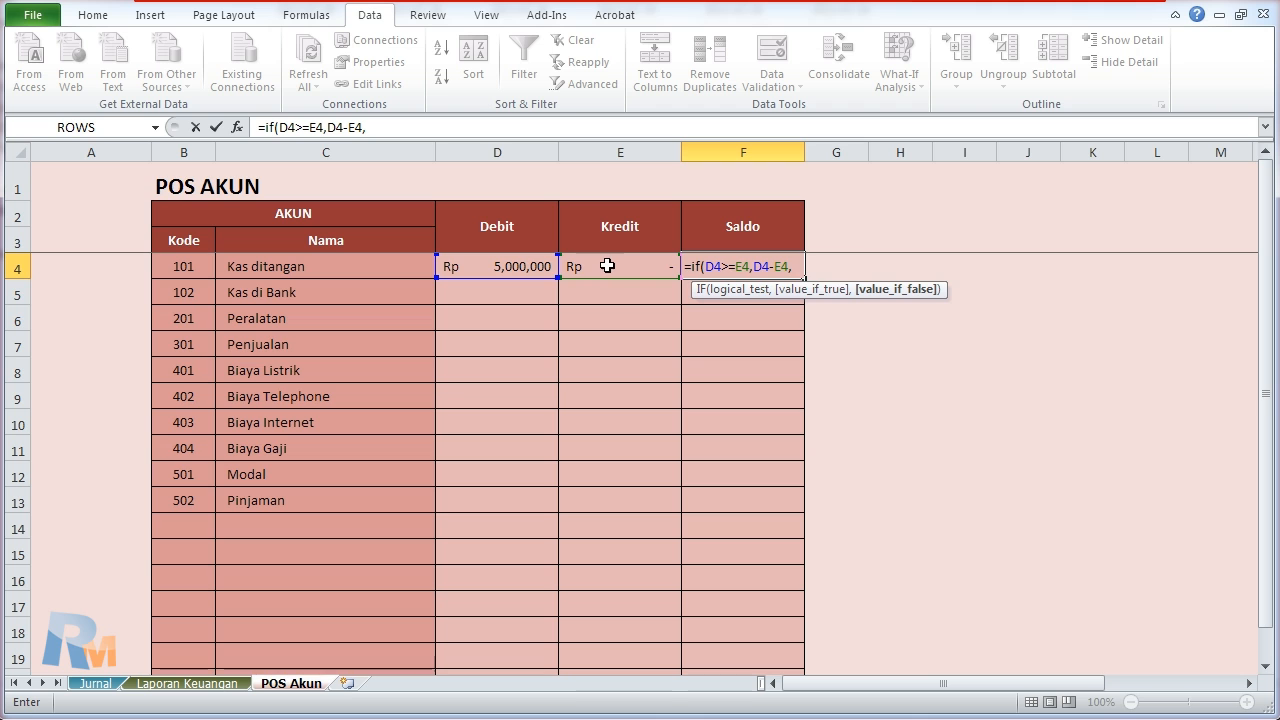
left_click(607, 265)
left_click(511, 266)
key("Return")
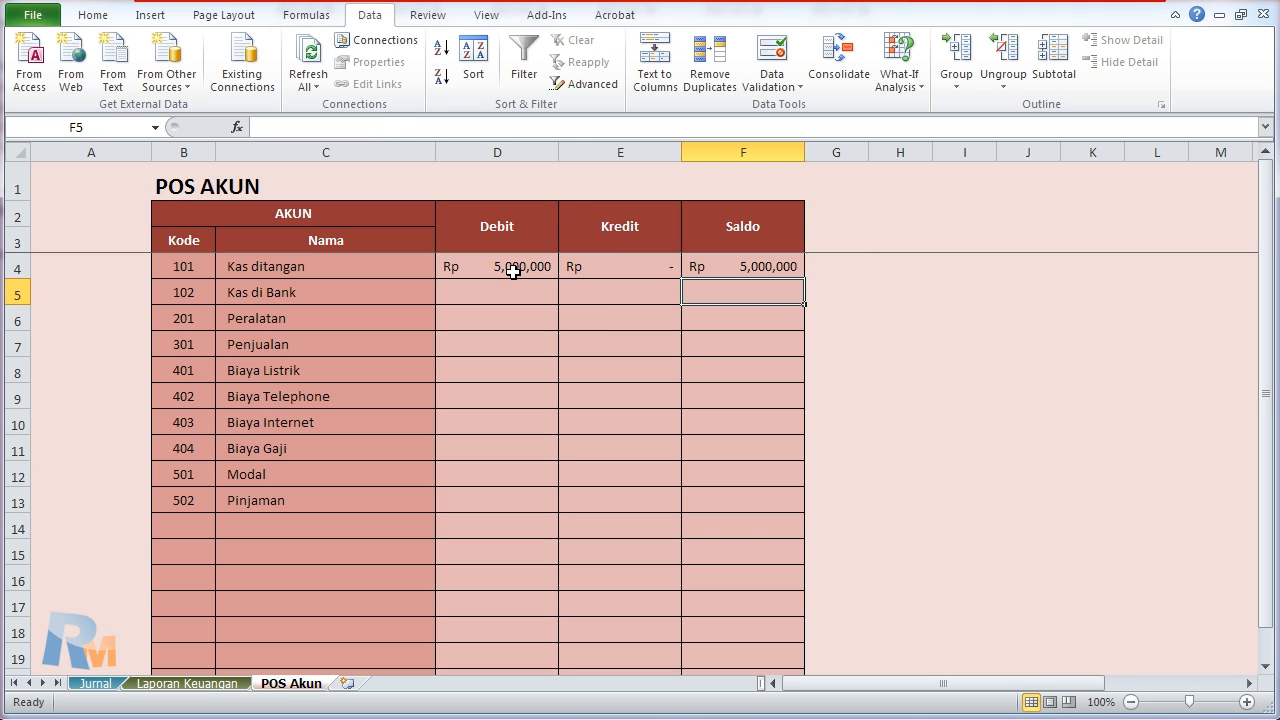
Step: Fill the Debit, Kredit and Saldo formulas of D4:F4 down to the Pinjaman row 13 and check the Modal row
left_click_drag(514, 264, 743, 267)
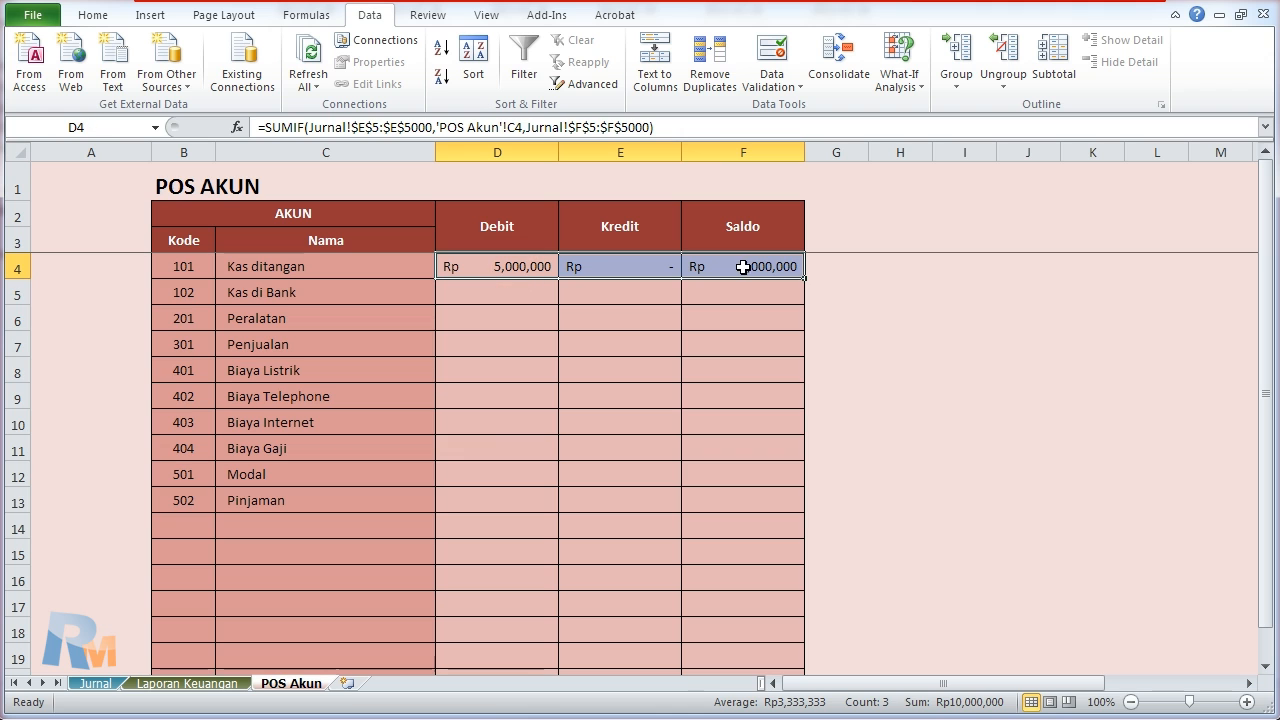
double_click(803, 279)
left_click(447, 483)
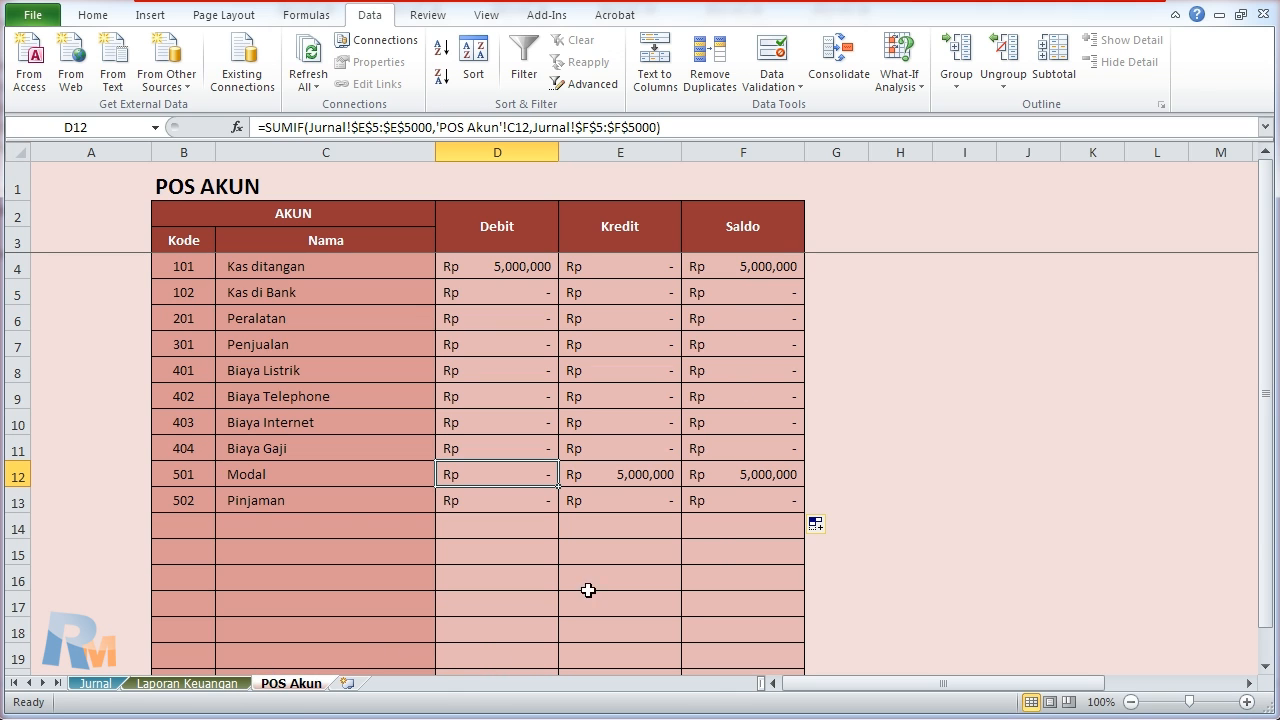
Step: Link the Kas ditangan amount in K4 of Laporan Keuangan to its Saldo with ='POS Akun'!F4
left_click(160, 687)
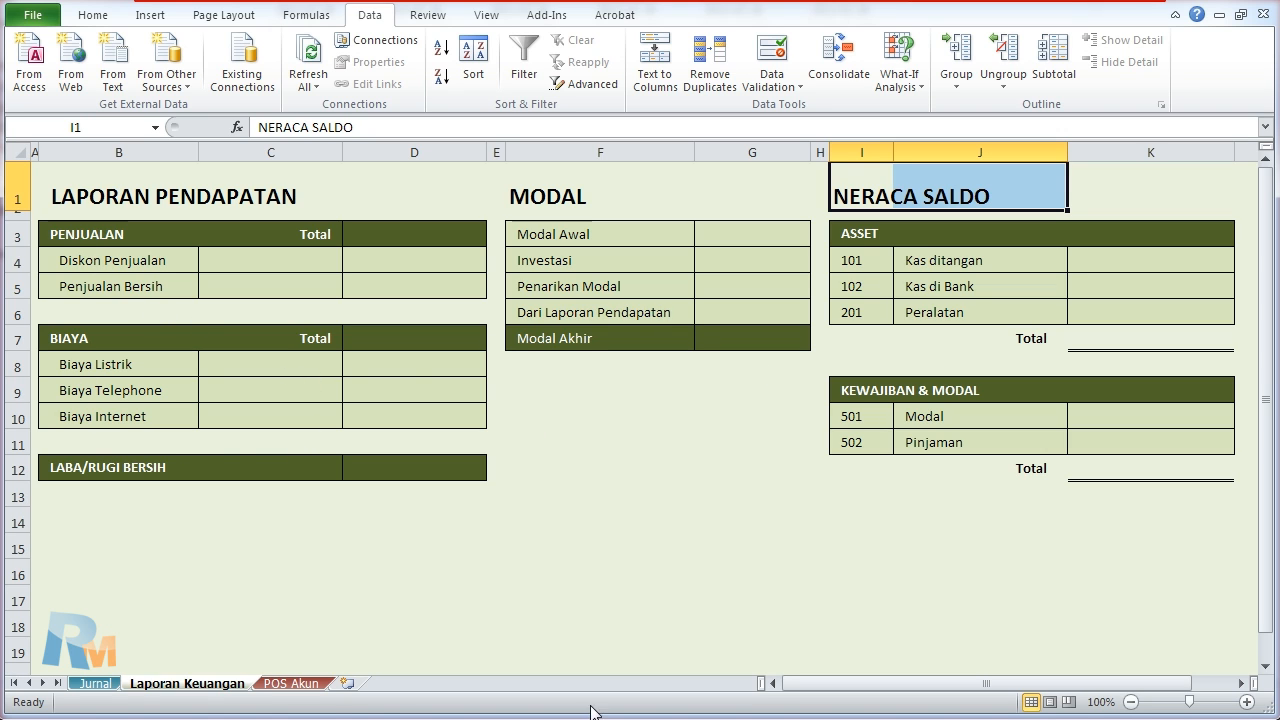
left_click(291, 683)
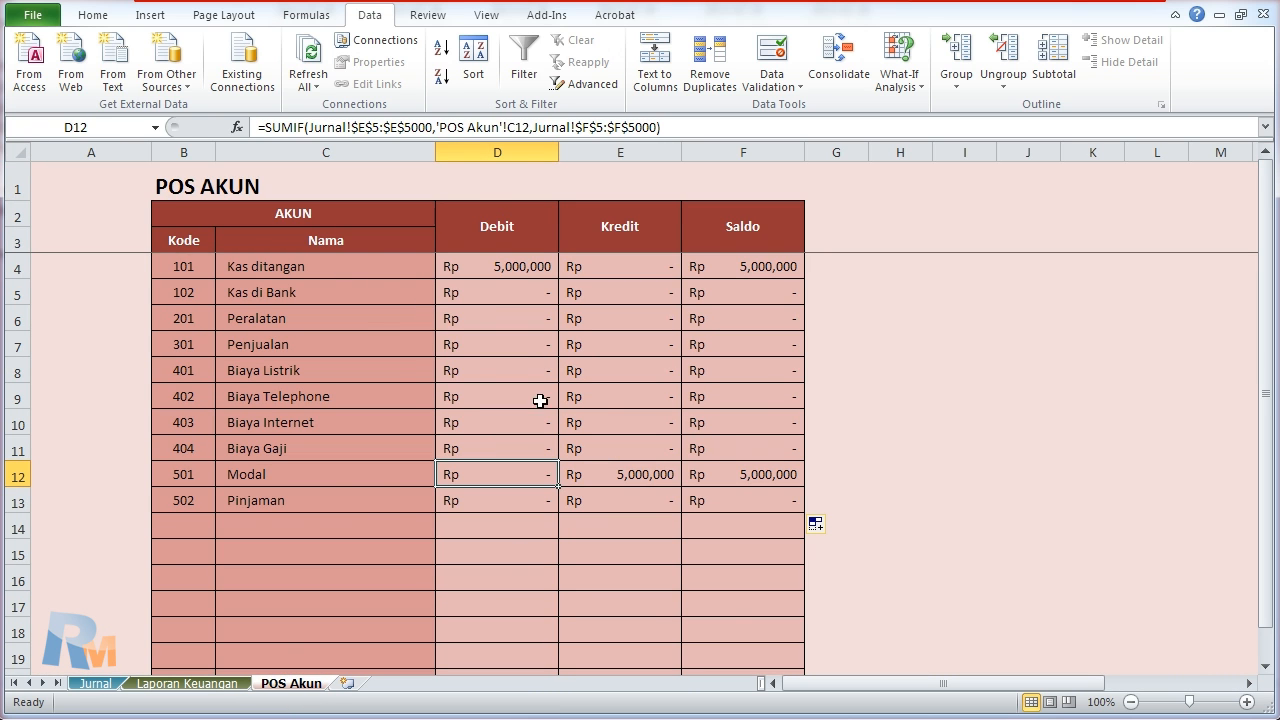
left_click(721, 270)
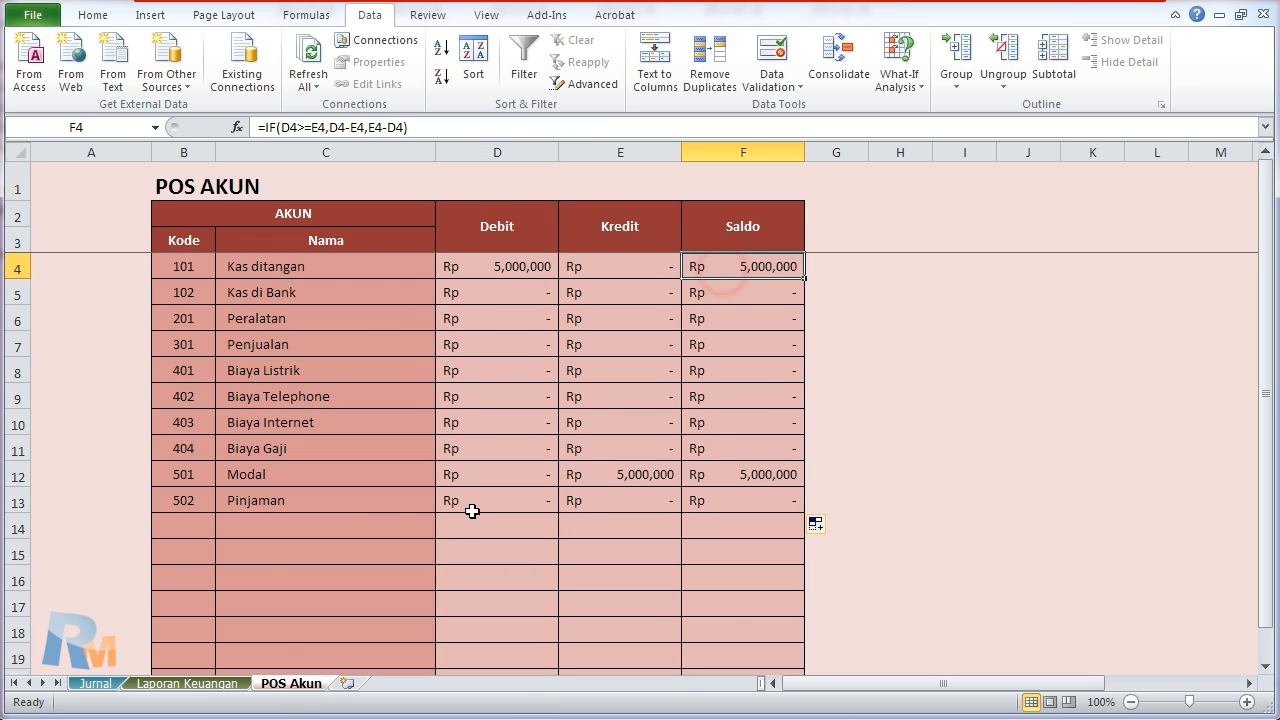
left_click(206, 684)
left_click(946, 286)
left_click(1137, 258)
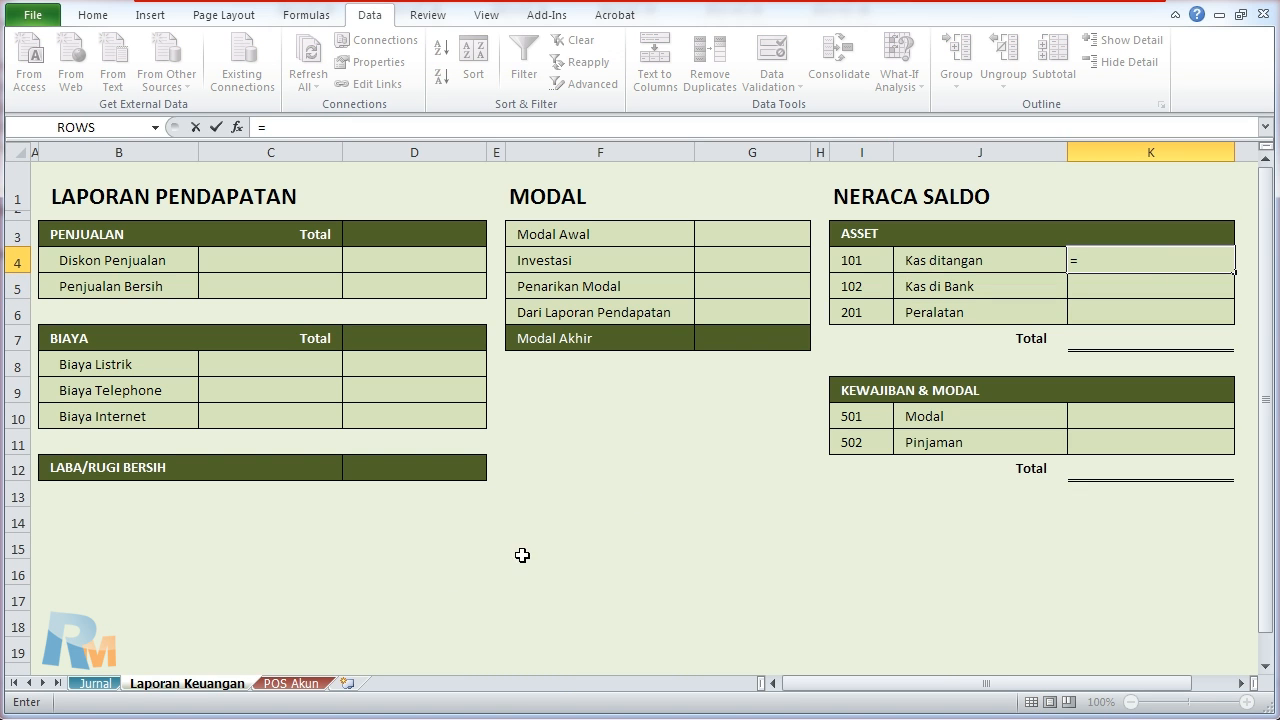
left_click(291, 683)
left_click(732, 268)
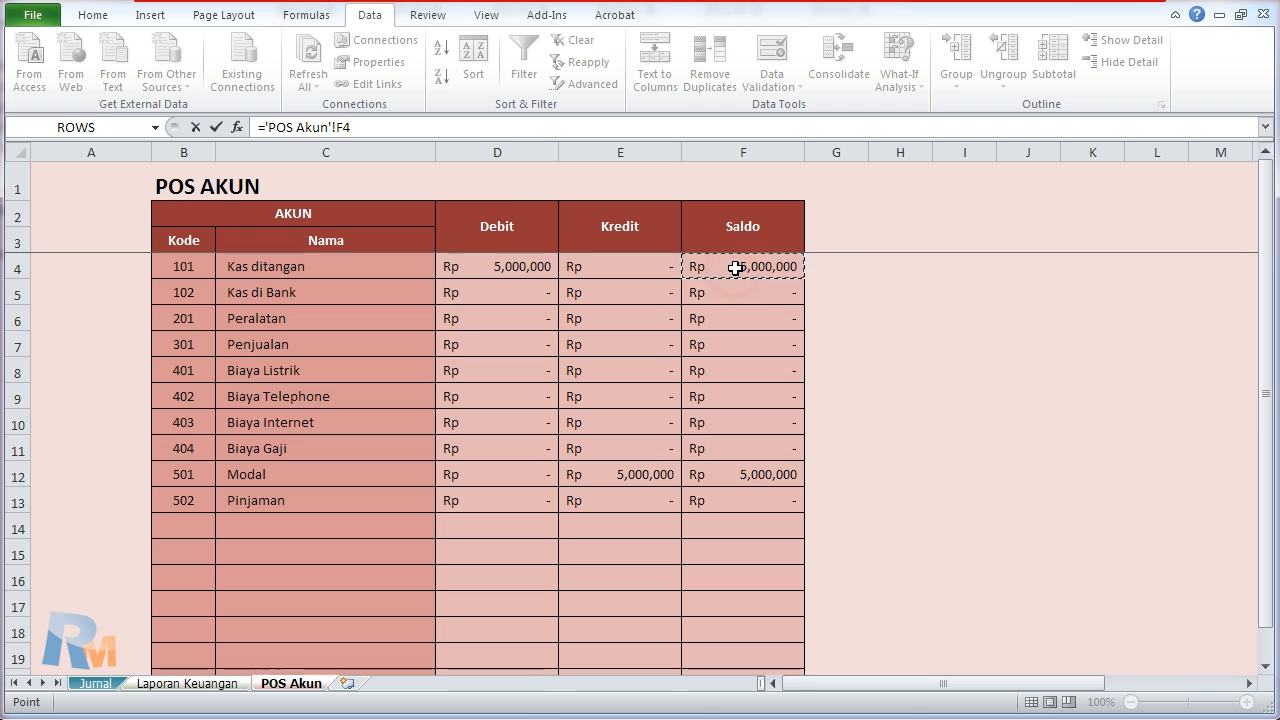
key("Return")
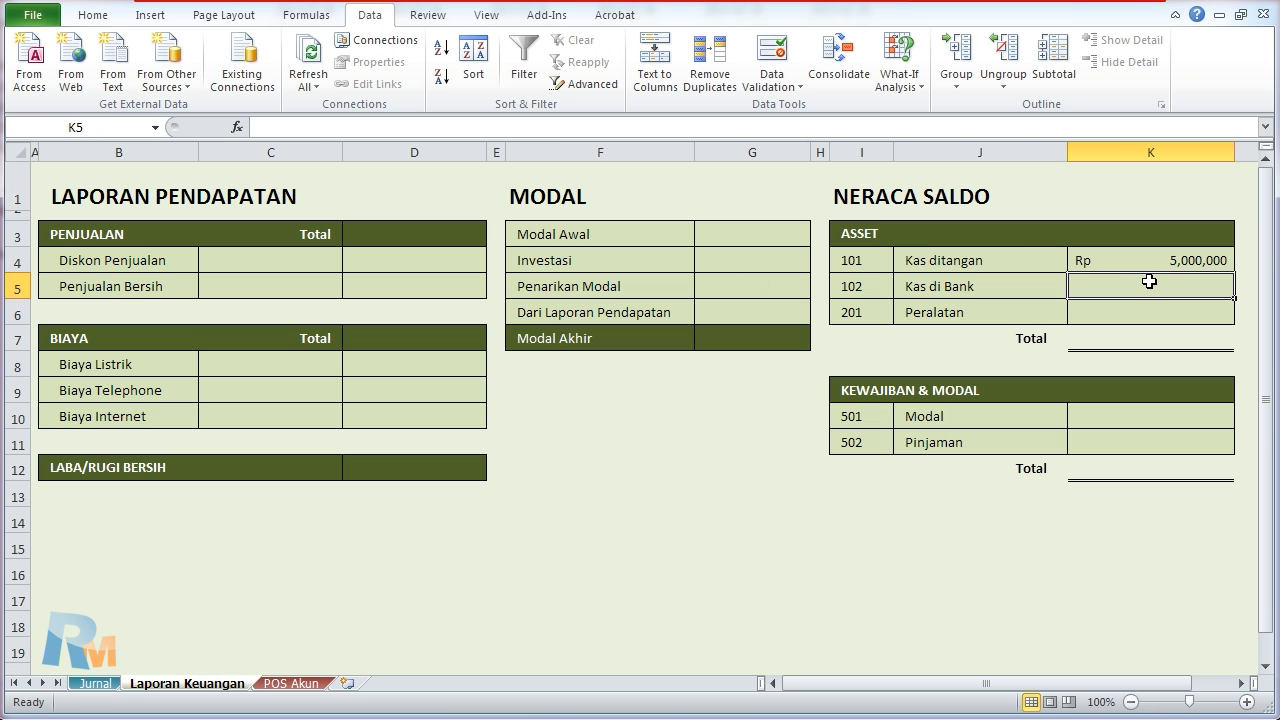
Step: Link the Kas di Bank amount in K5 to its Saldo with ='POS Akun'!F5
type("=")
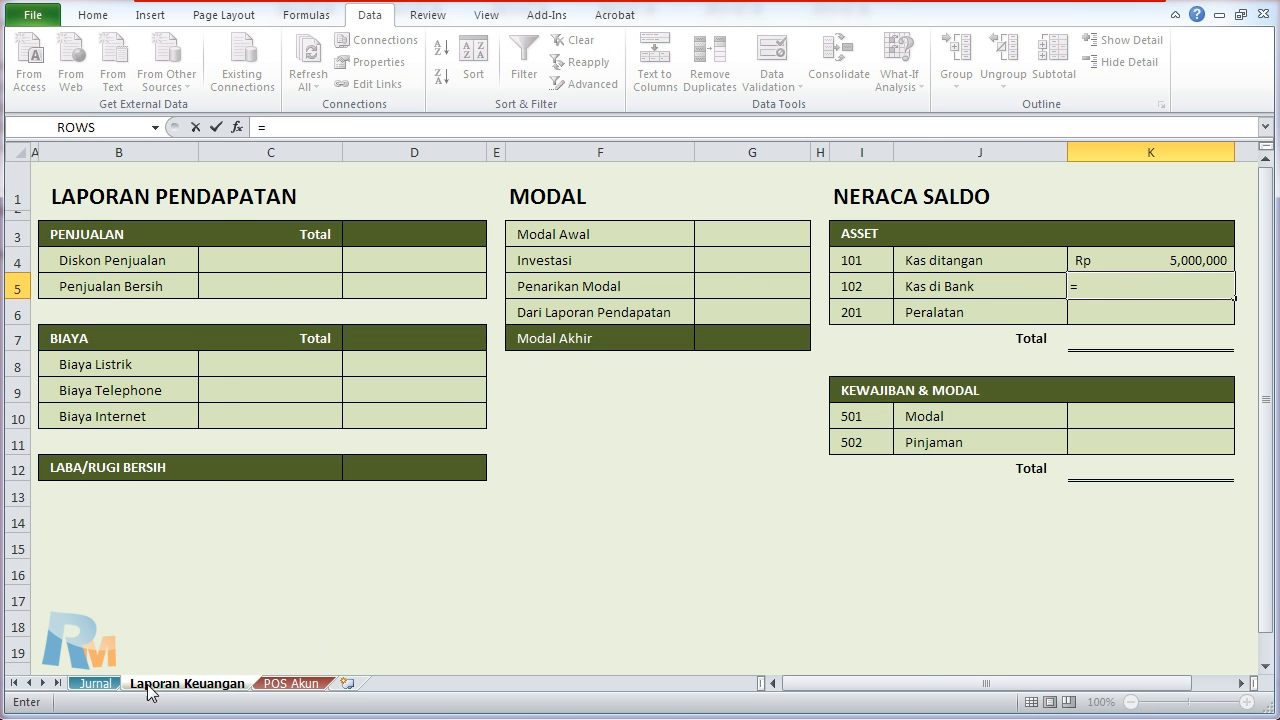
left_click(95, 684)
left_click(213, 686)
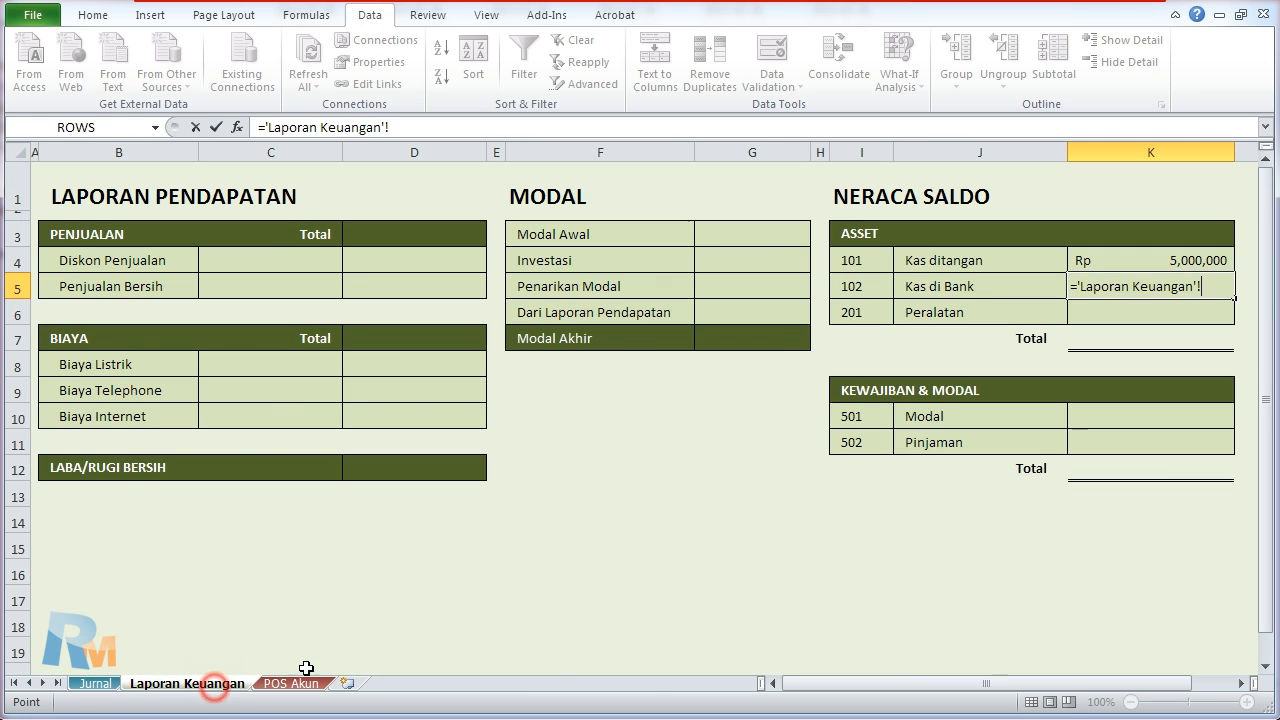
left_click(292, 683)
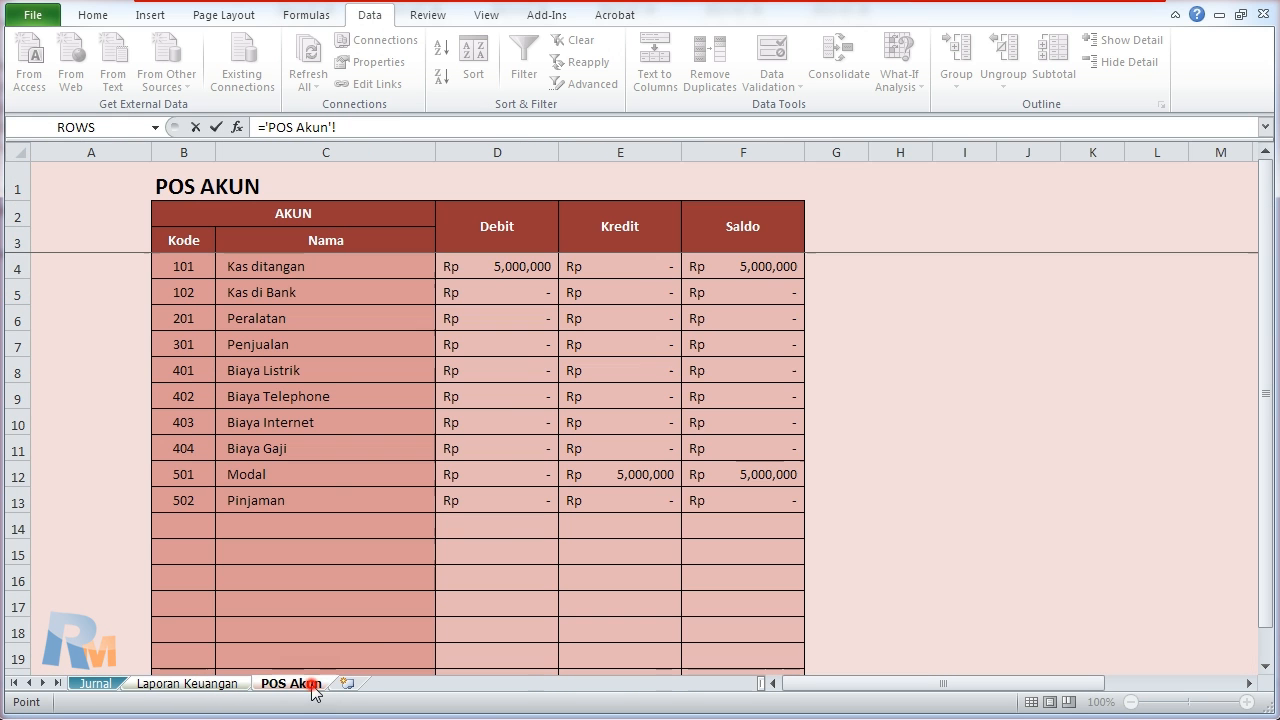
left_click(768, 297)
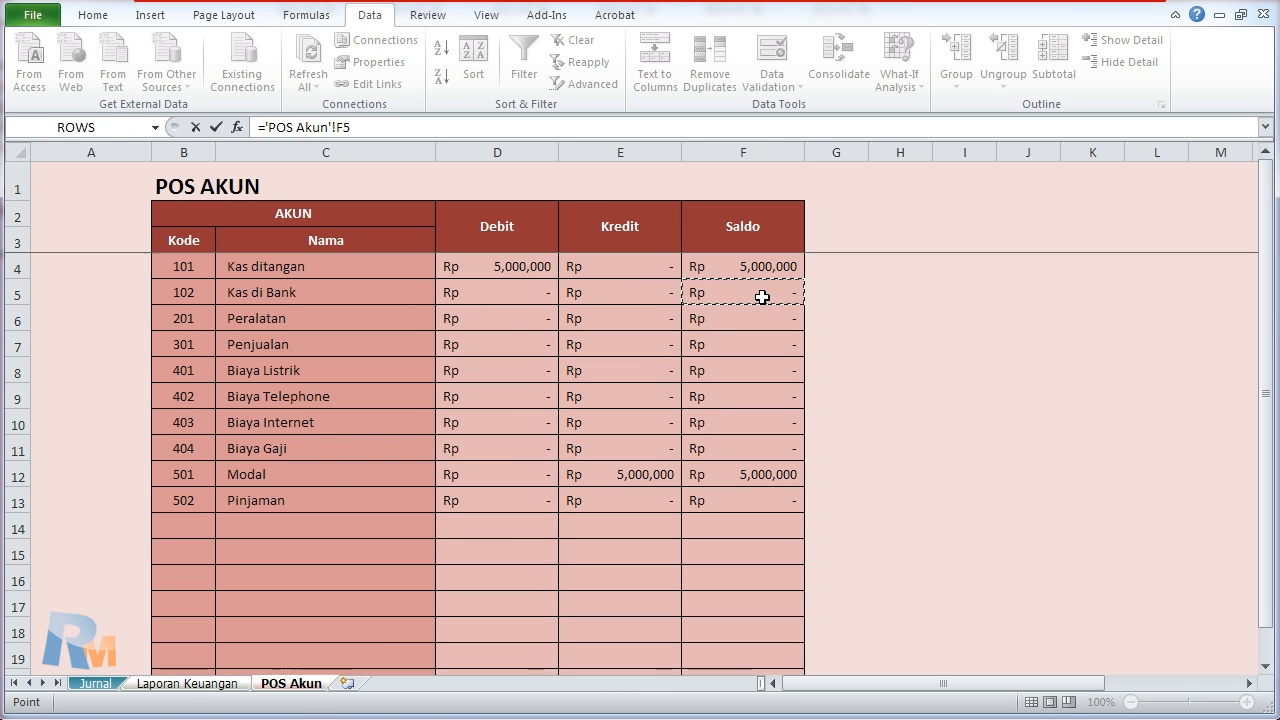
key("Return")
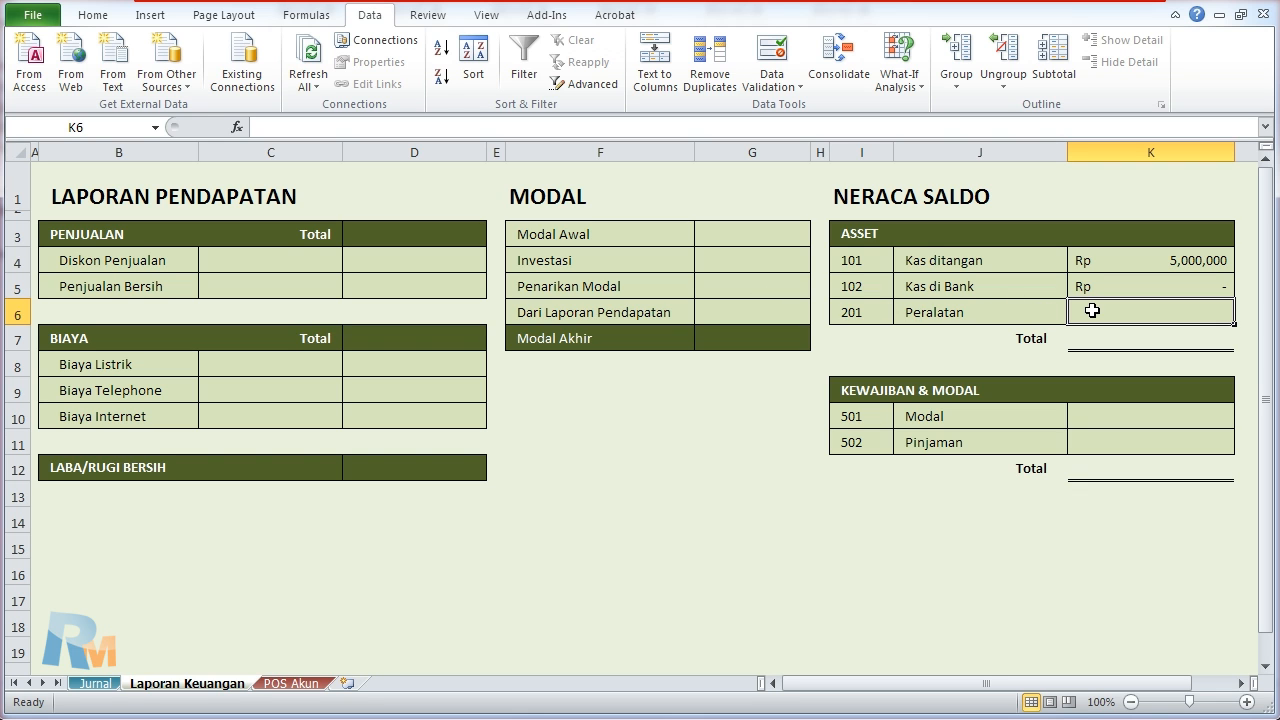
Step: Link the Peralatan amount in K6 to its Saldo with ='POS Akun'!F6
type("=")
left_click(272, 685)
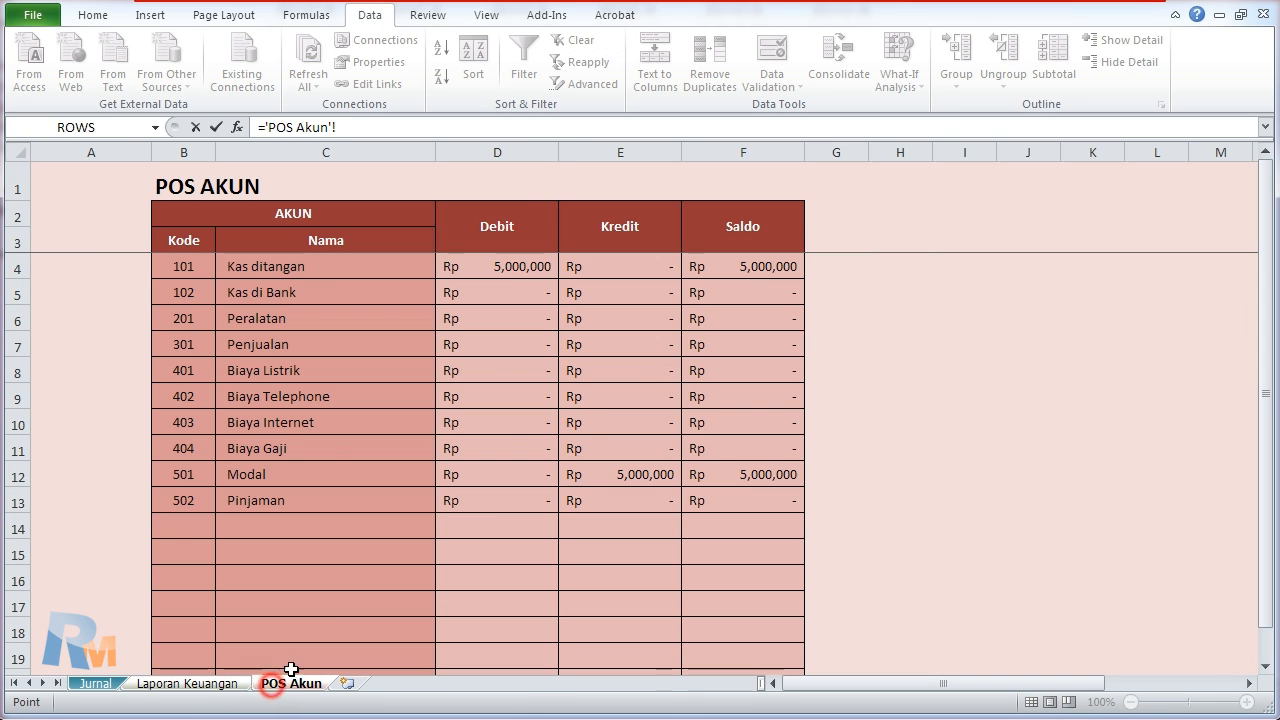
left_click(722, 317)
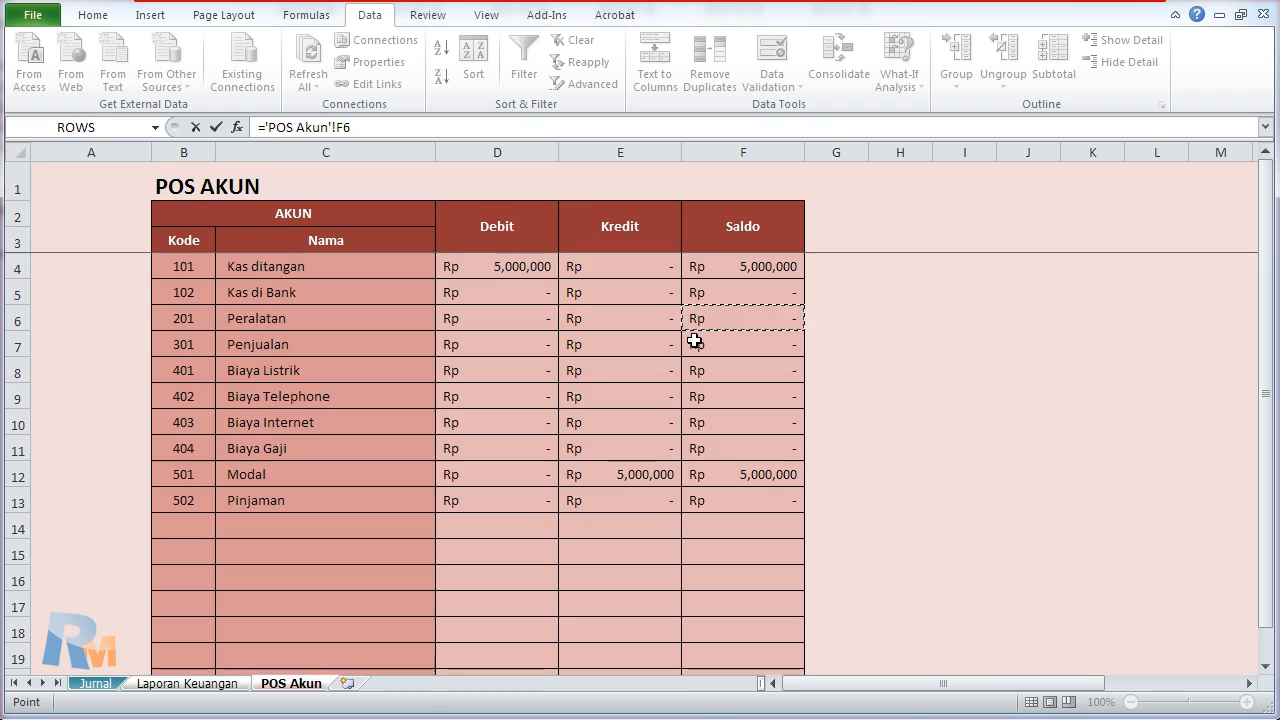
key("Return")
Step: Link the Modal amount in K10 under Kewajiban & Modal to the Modal Akhir cell G7
left_click(1118, 421)
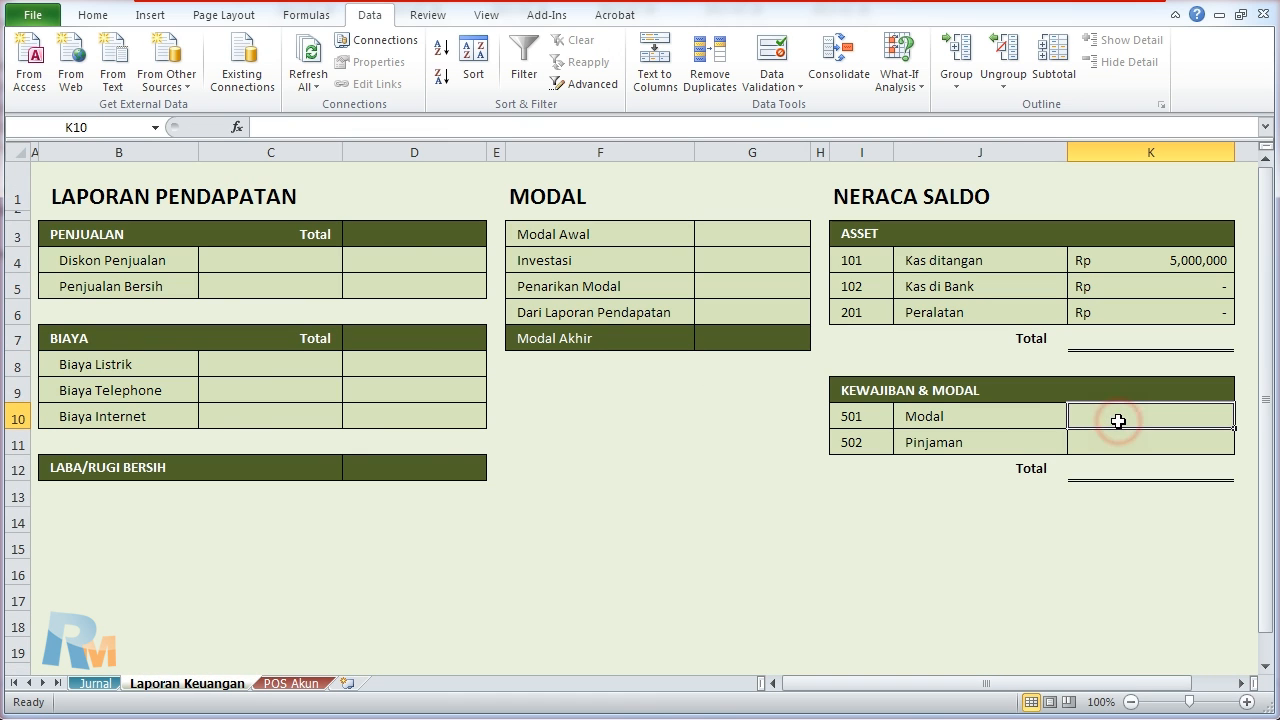
type("=")
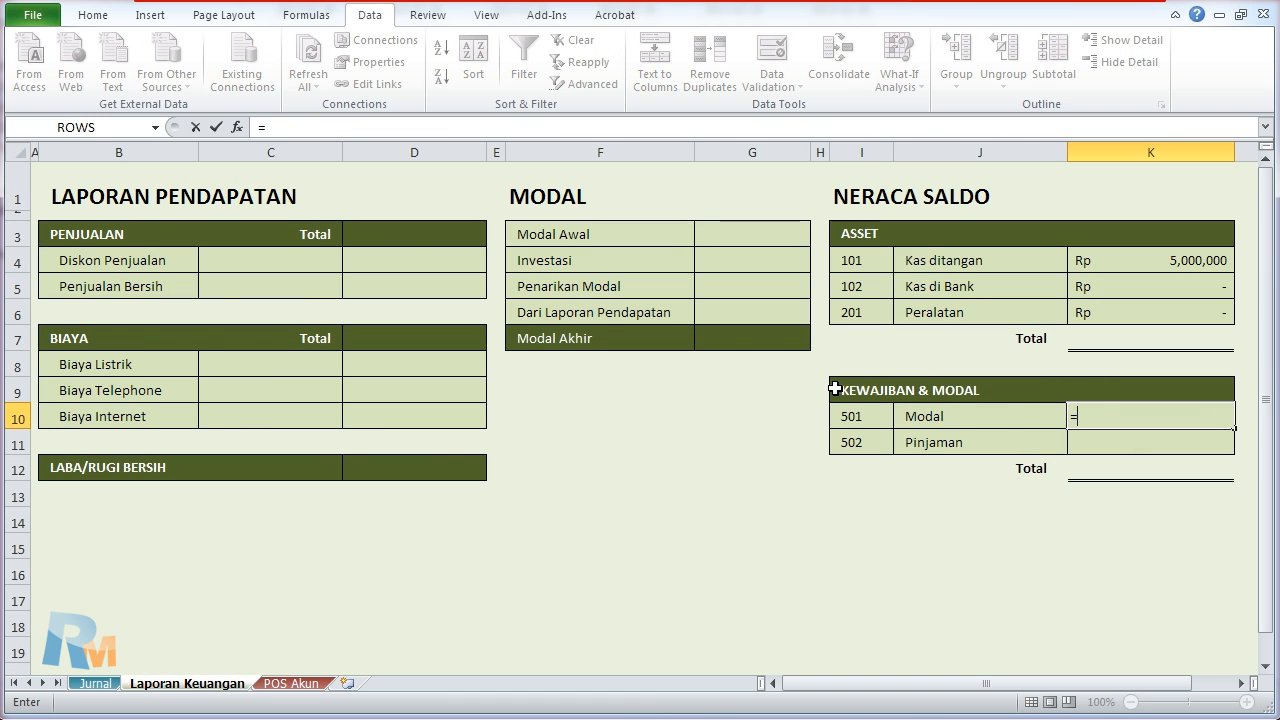
left_click(736, 340)
key("Return")
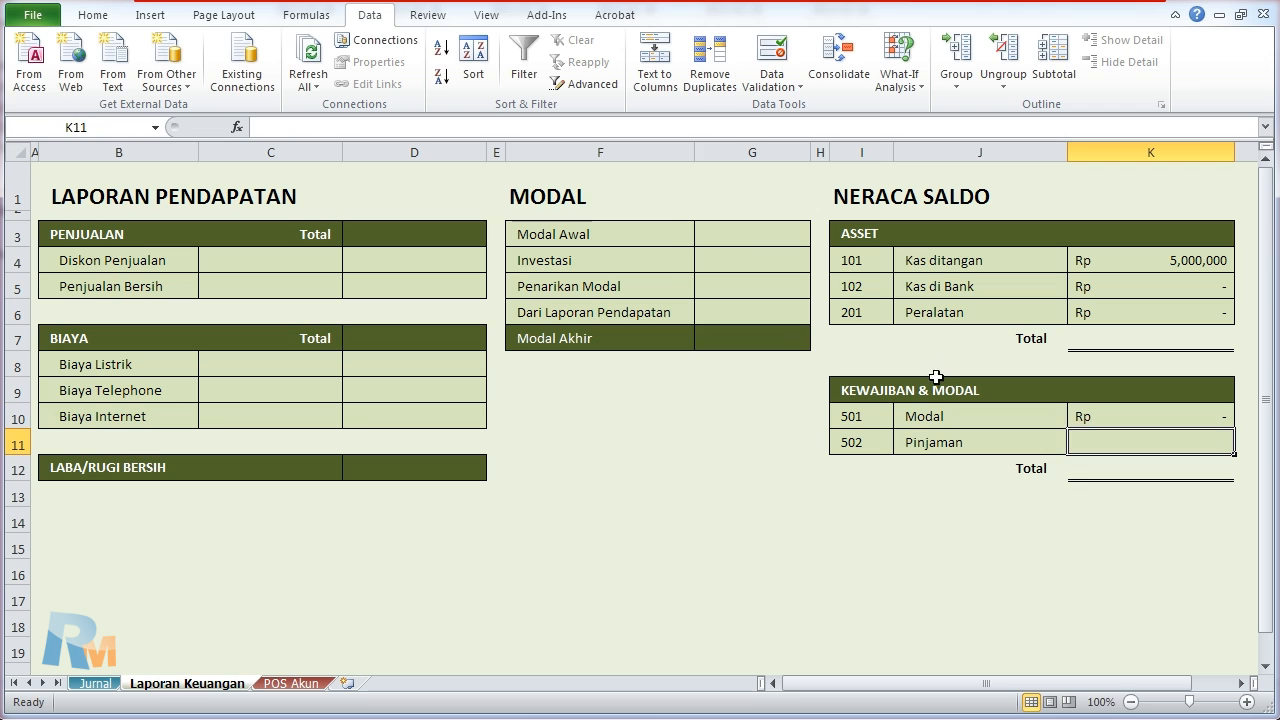
Step: Link Investasi in G4 to the Kredit total of the Modal account with ='POS Akun'!E12
left_click(728, 256)
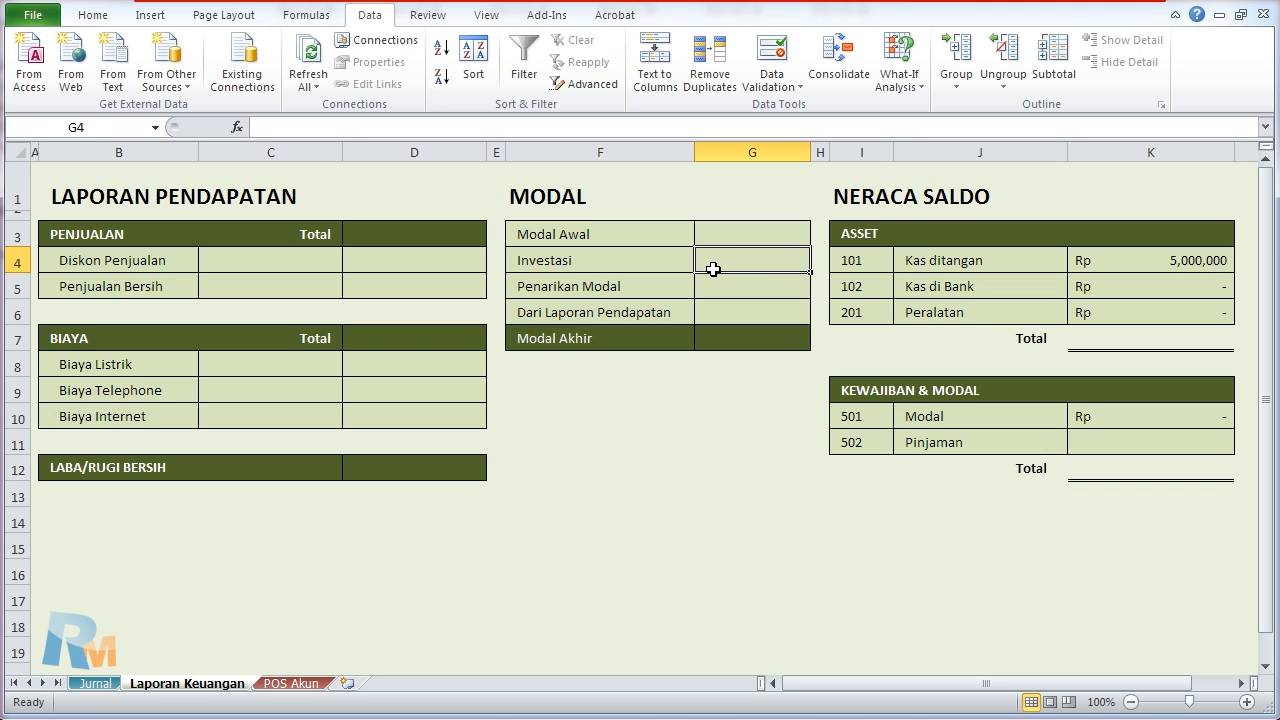
type("=")
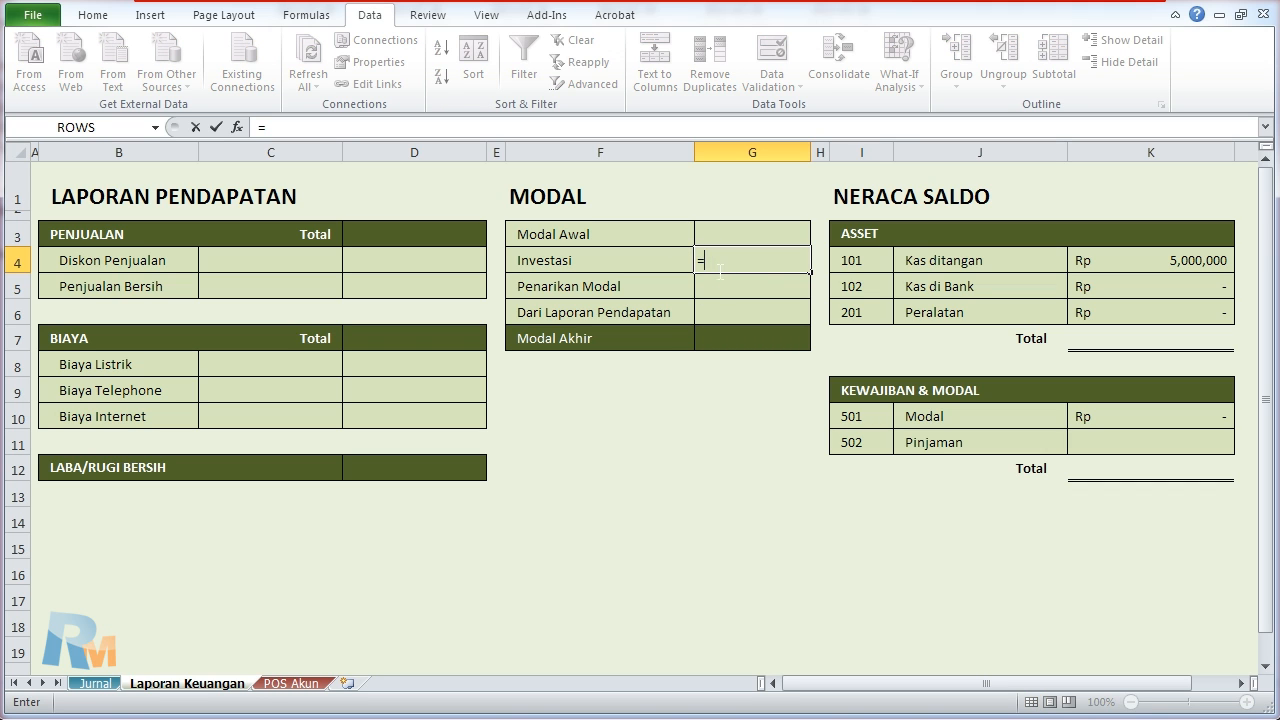
left_click(291, 683)
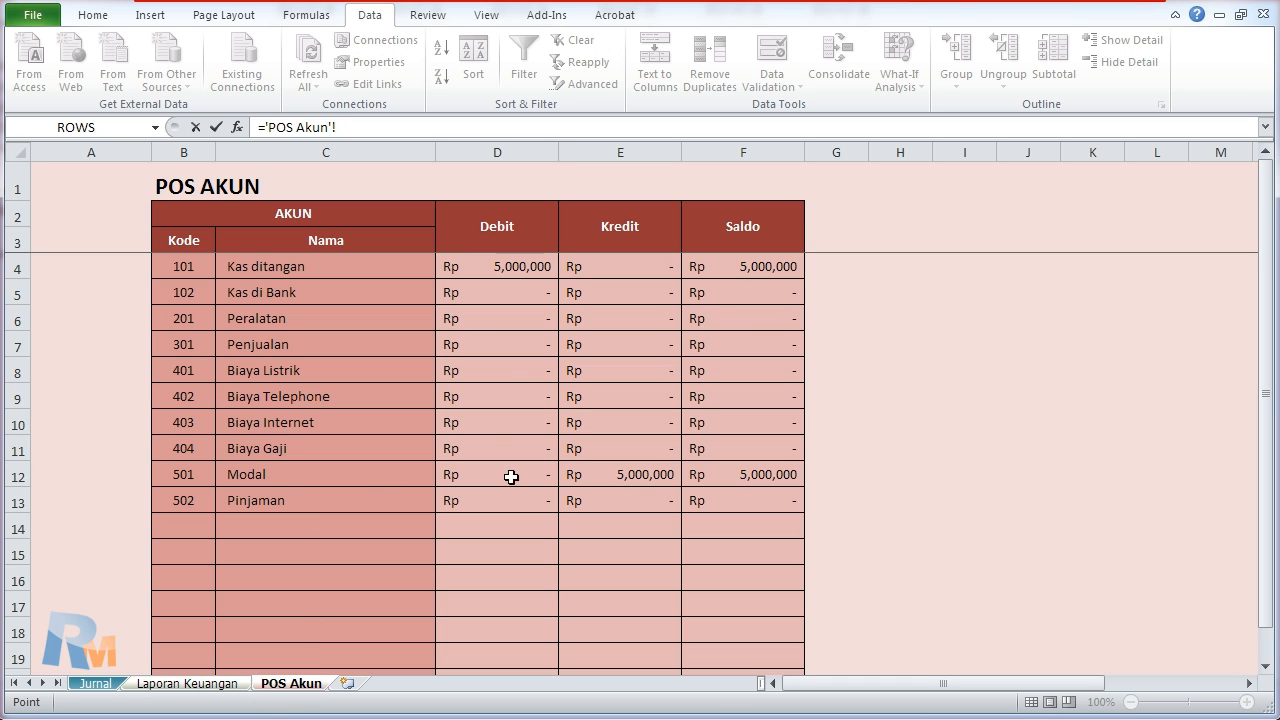
left_click(603, 473)
key("Return")
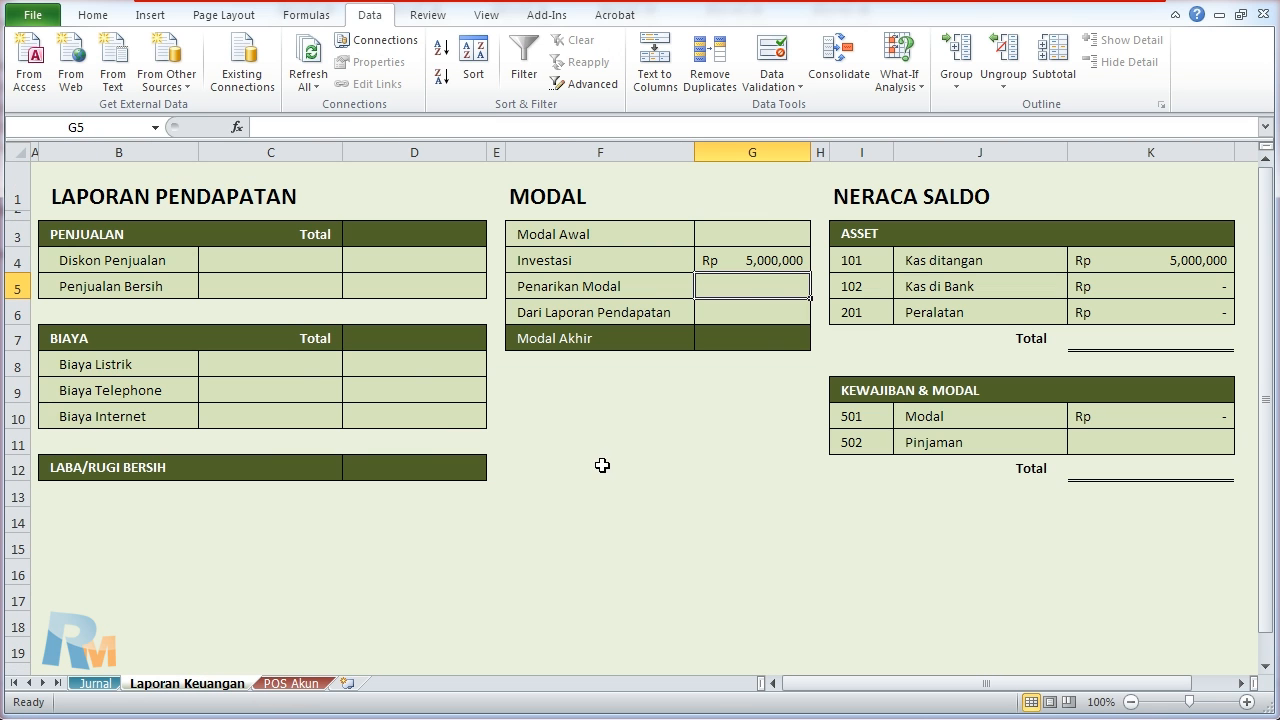
Step: Link Penarikan Modal in G5 to the Debit total of the Modal account, cell D12 on POS Akun
type("=")
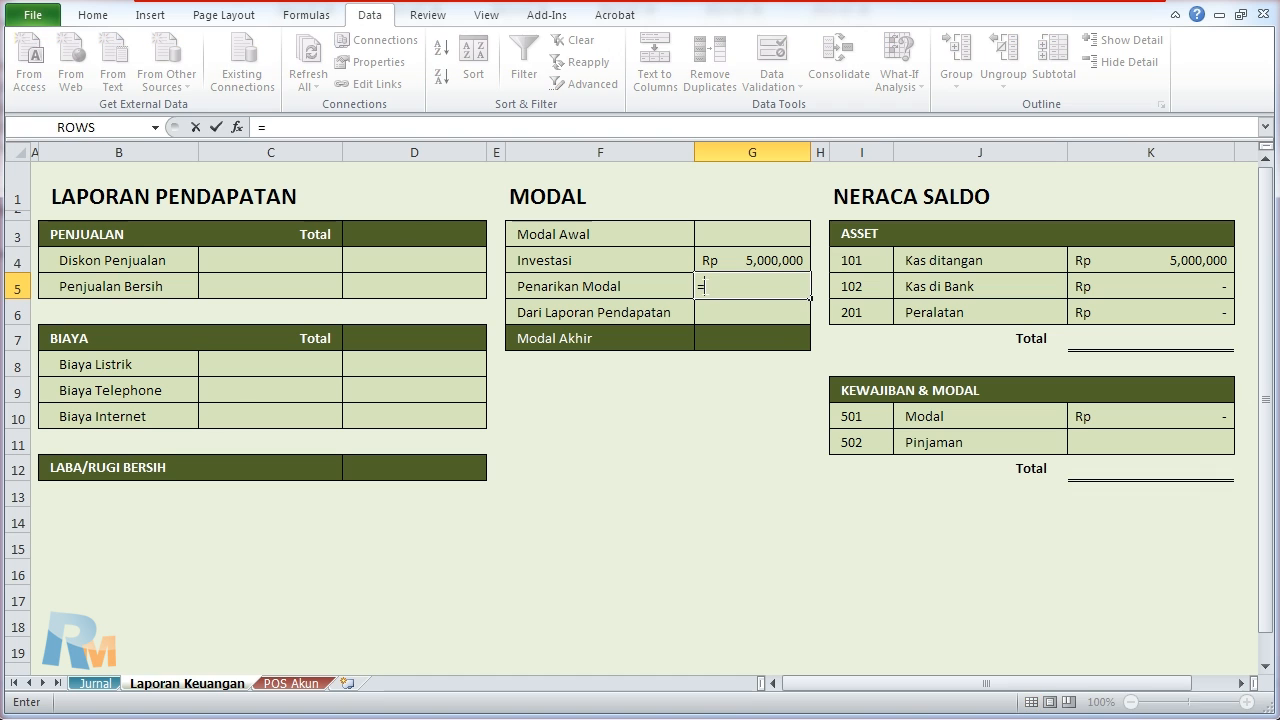
left_click(275, 688)
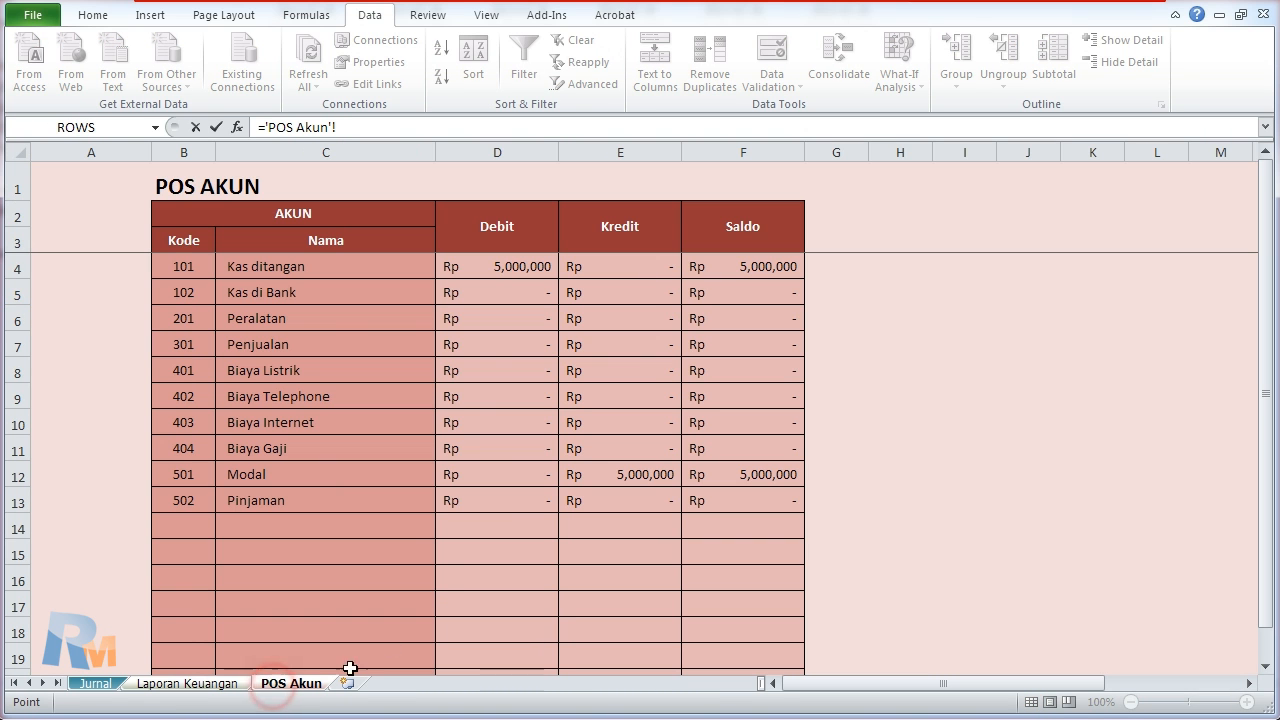
left_click(472, 477)
key("Return")
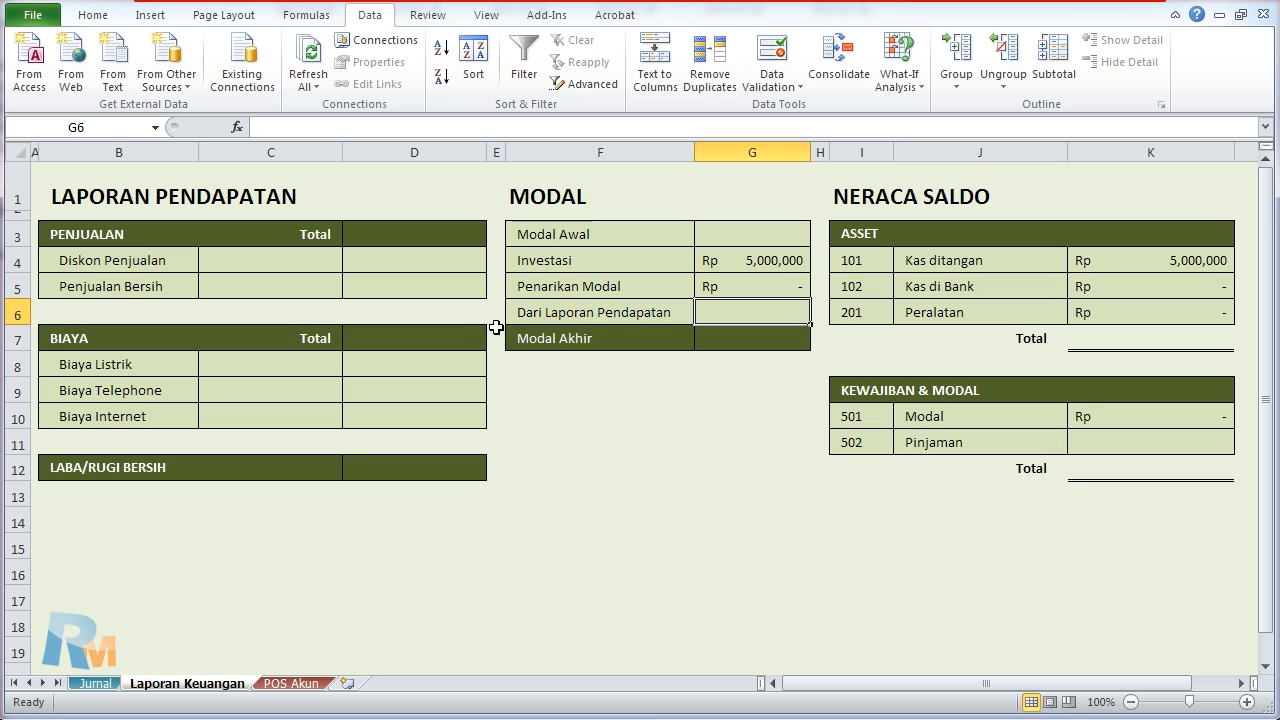
Step: Link Dari Laporan Pendapatan in G6 to the Laba/Rugi Bersih cell D12 on the same sheet
type("=")
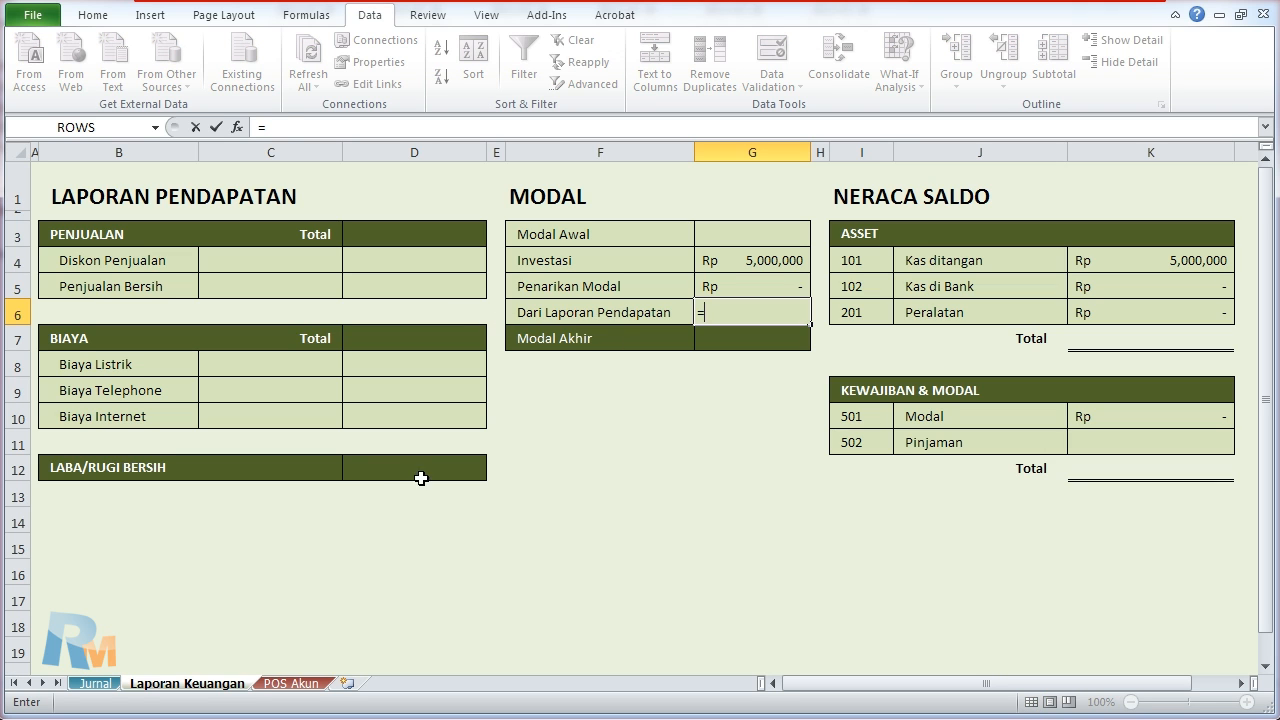
left_click(378, 478)
key("Return")
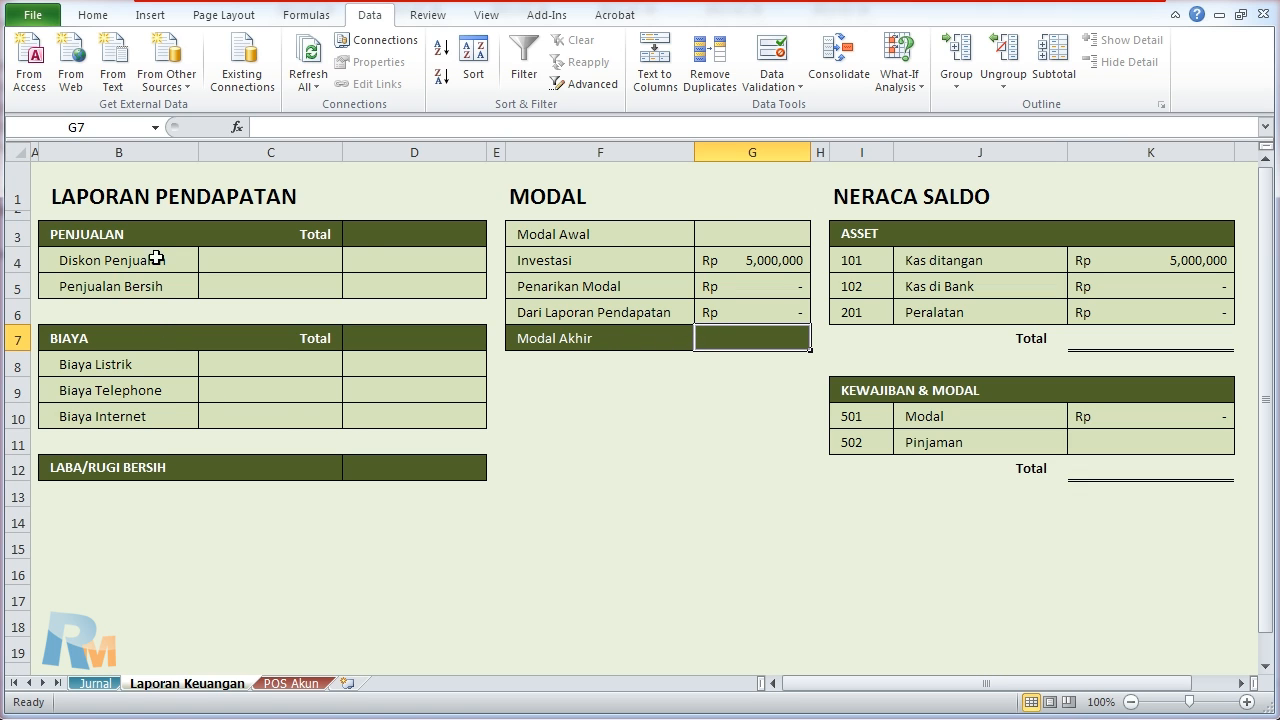
Step: Enter 0 as the Modal Awal in G3
left_click(736, 234)
type("0")
key("Return")
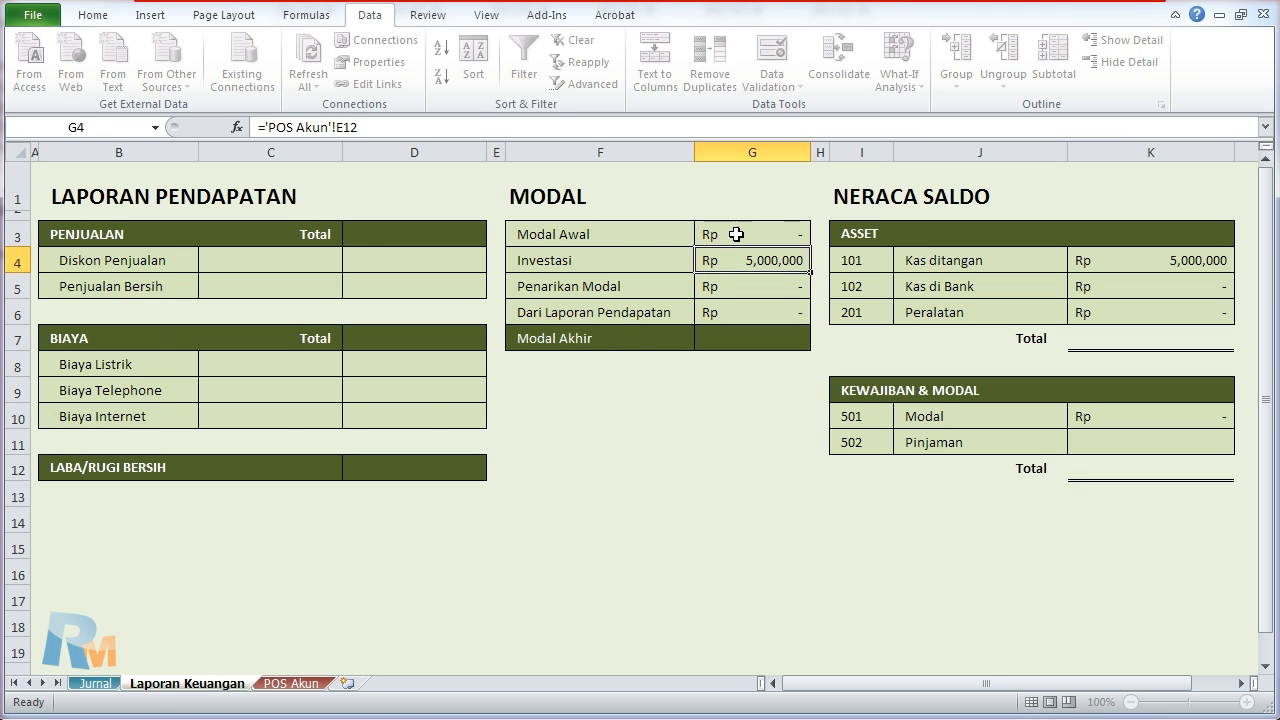
Step: Total the Asset amounts K4:K6 in K7 with the SUM function
left_click(1140, 337)
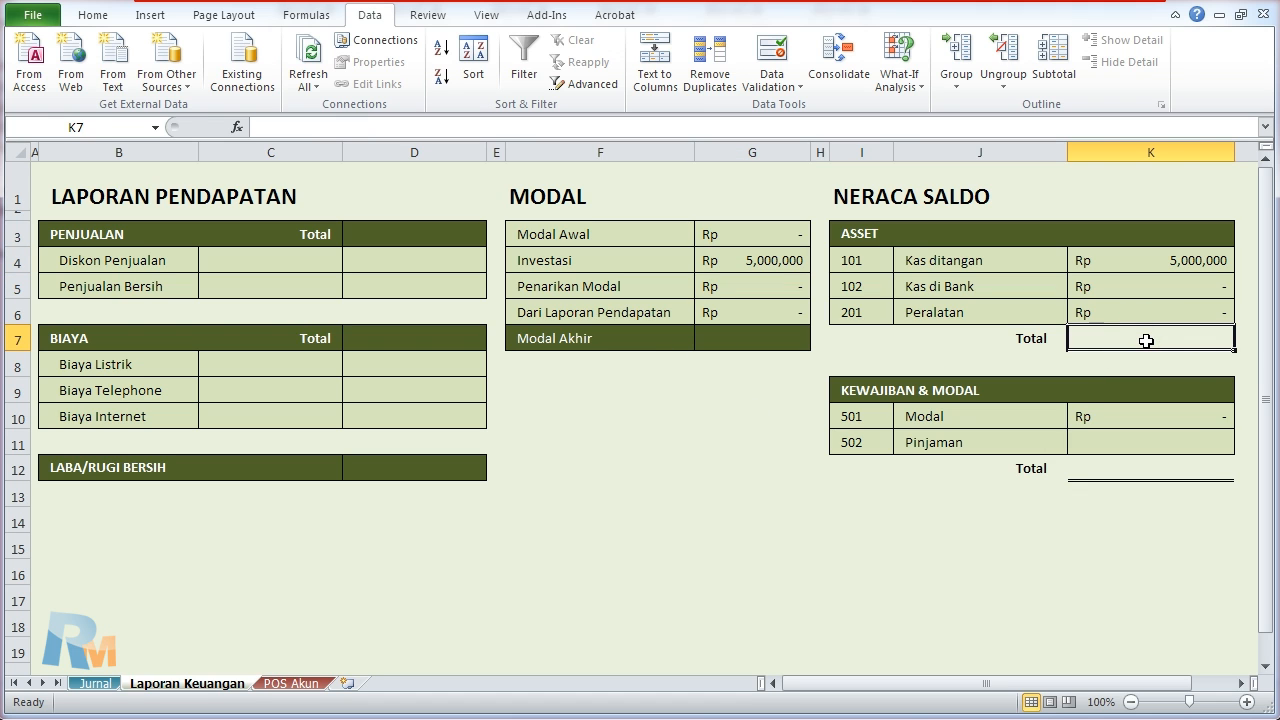
type("=sum")
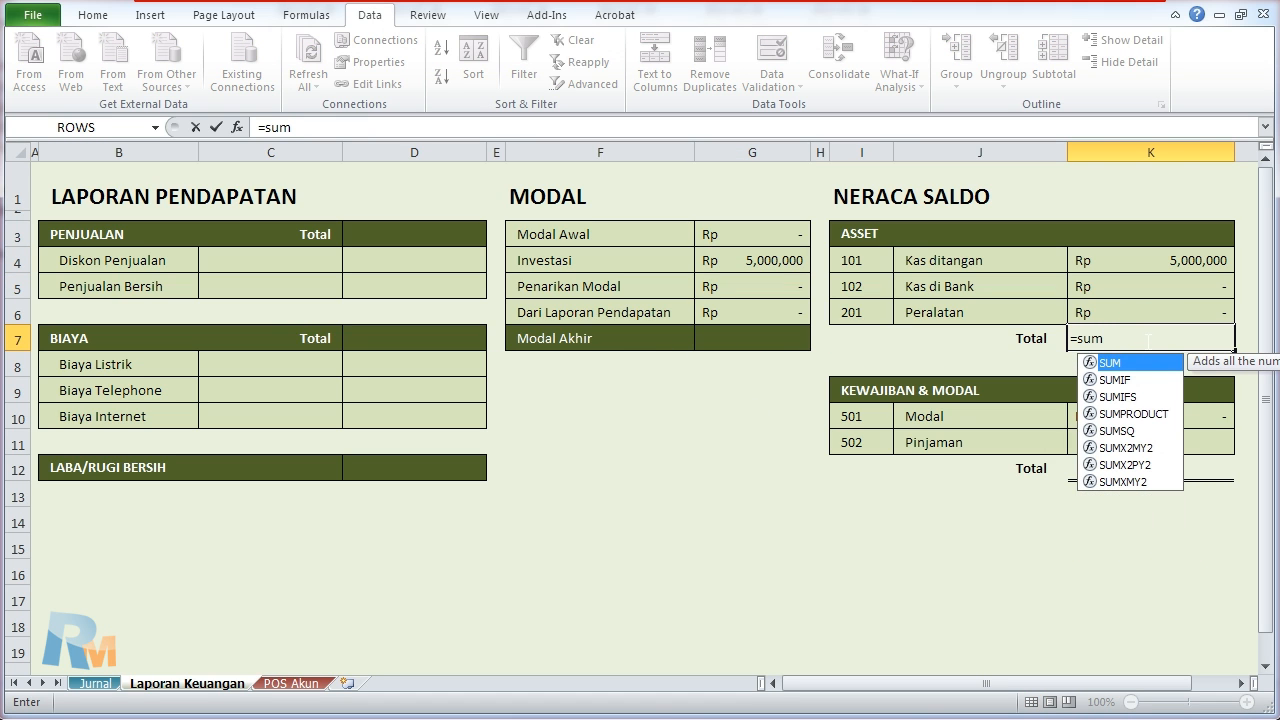
type("(")
left_click_drag(1171, 260, 1172, 305)
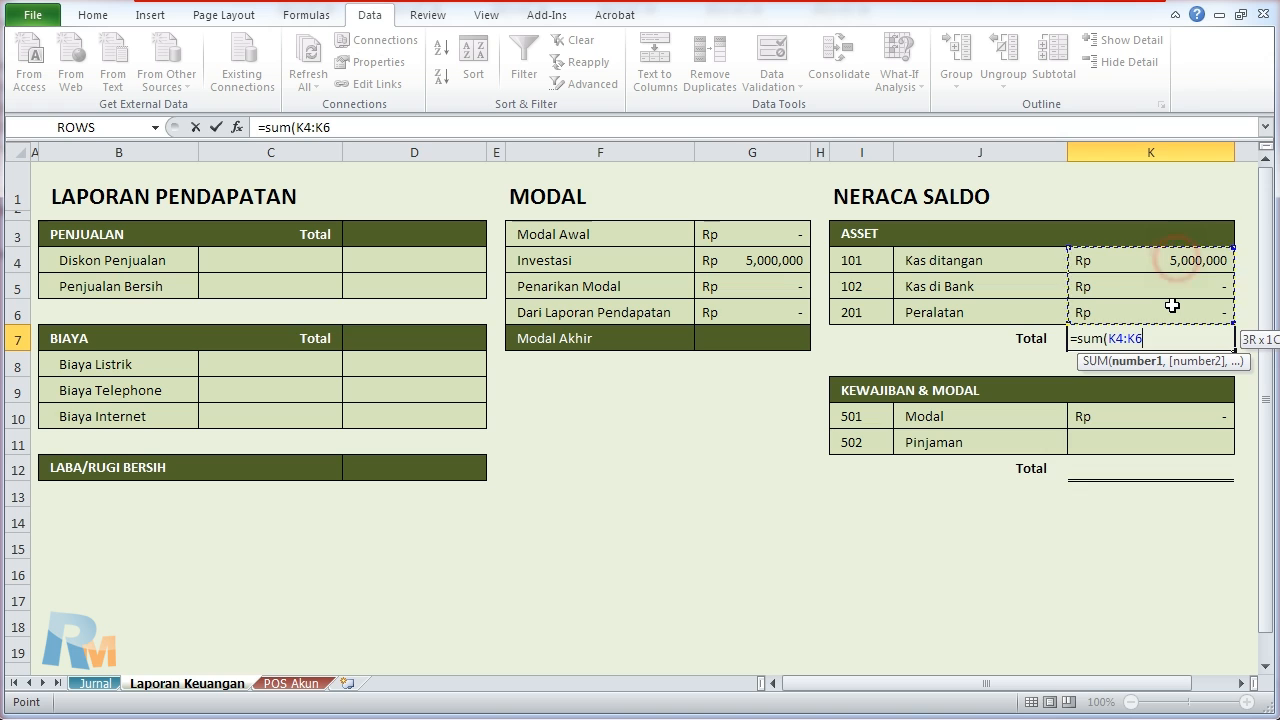
key("Return")
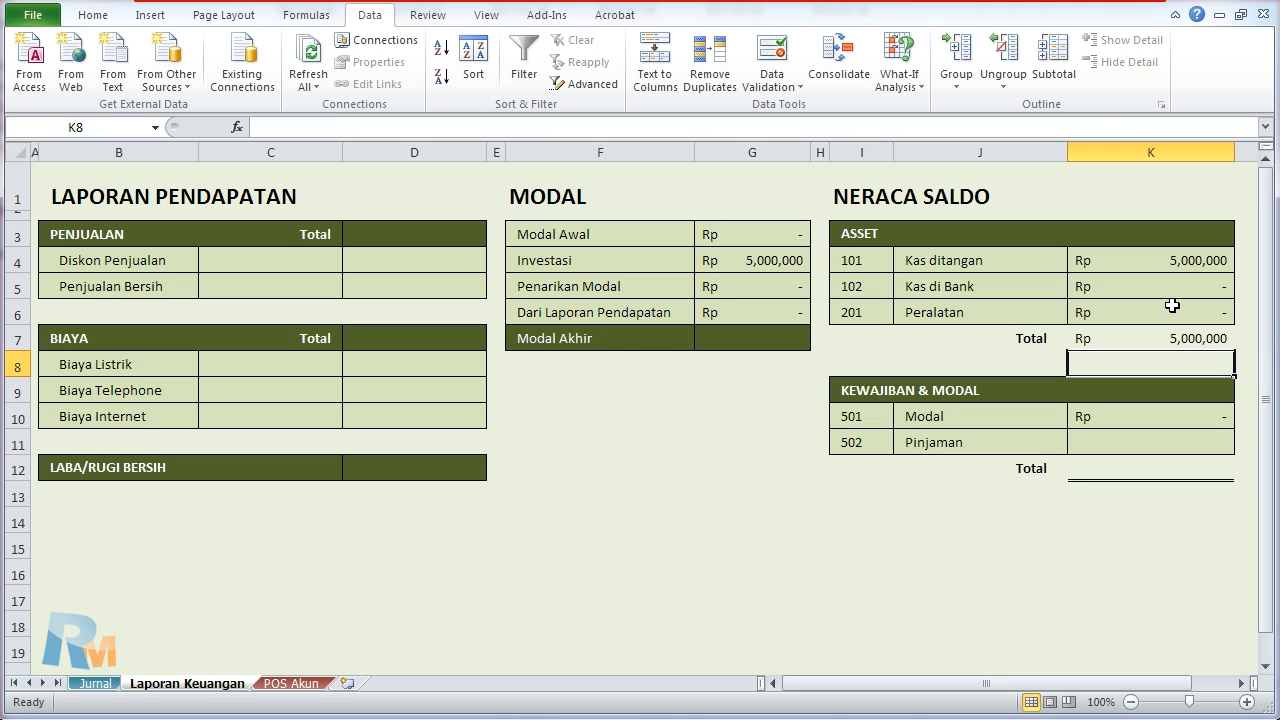
Step: Link the Pinjaman amount in K11 to its Saldo with ='POS Akun'!F13
left_click(1165, 441)
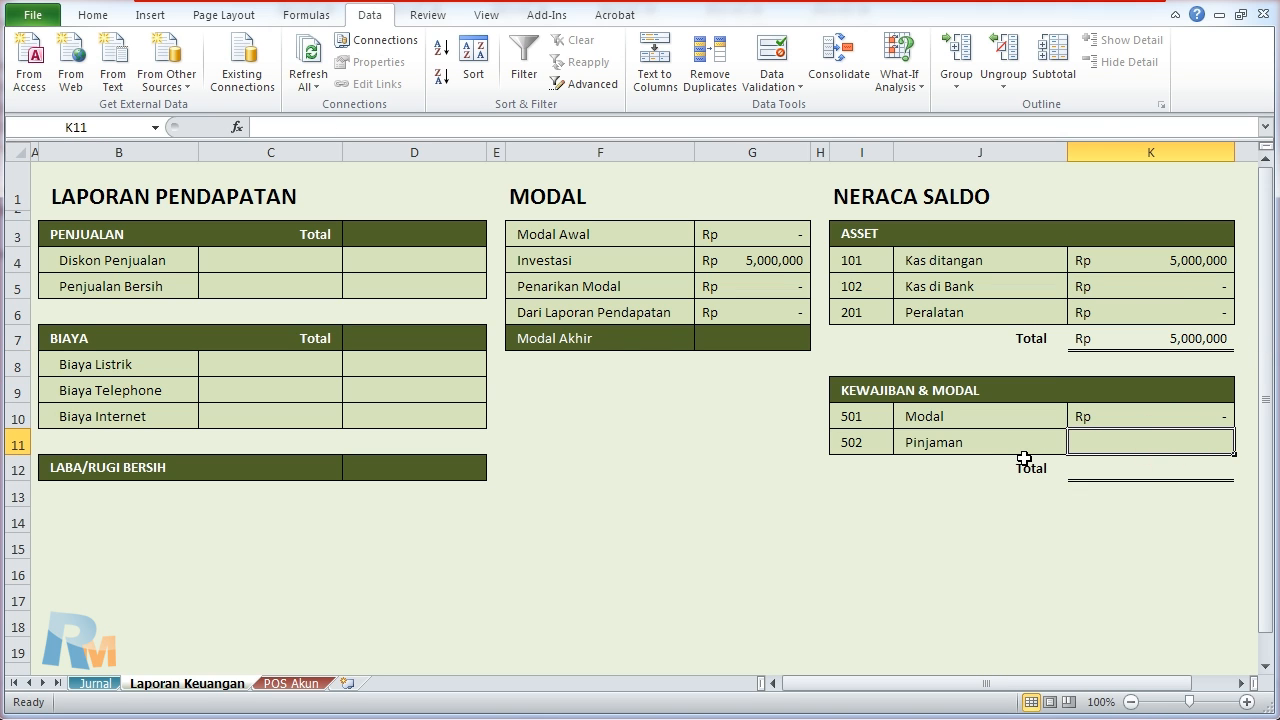
type("=")
left_click(291, 683)
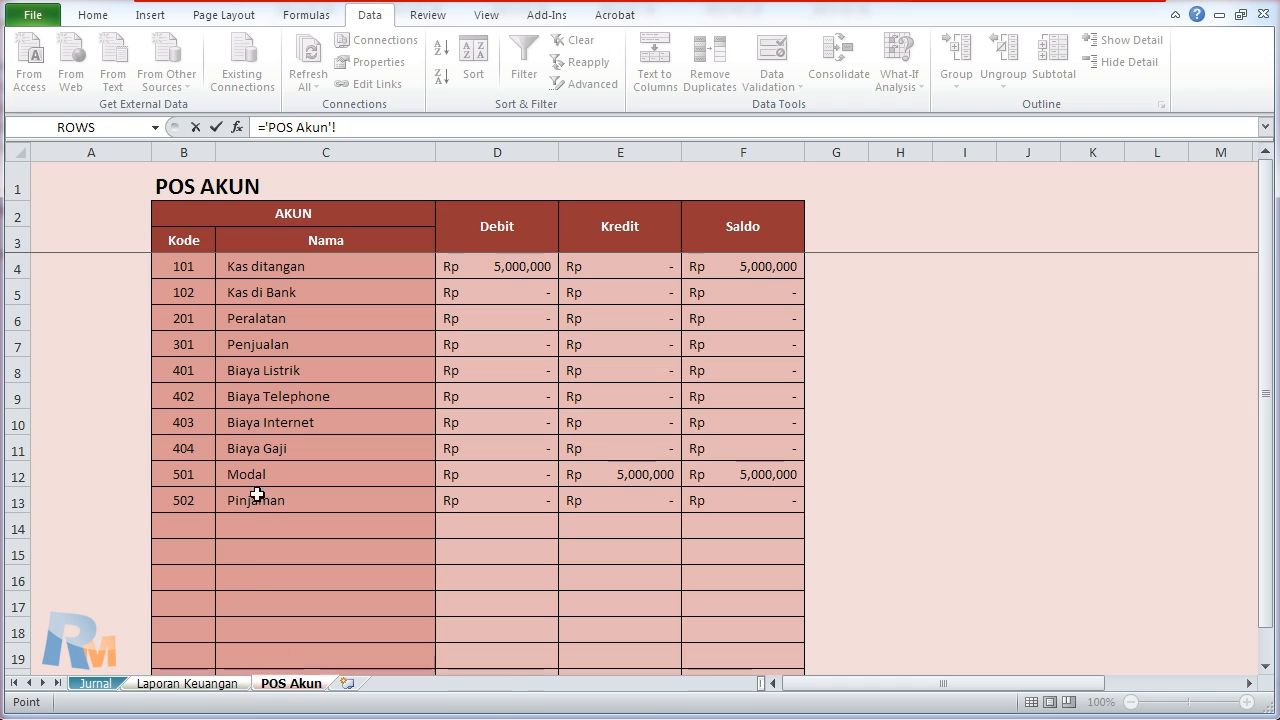
left_click(713, 496)
key("Return")
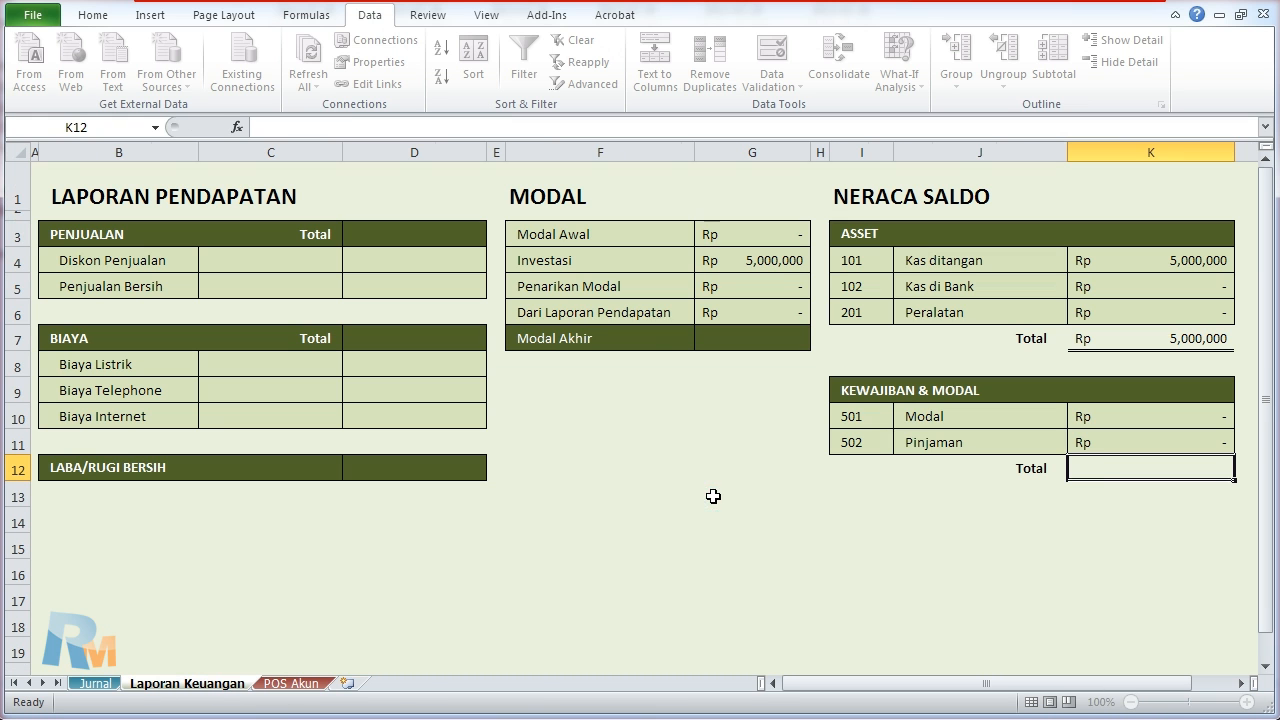
Step: Total the Kewajiban & Modal amounts K10:K11 in K12 with the SUM function
type("=sum(")
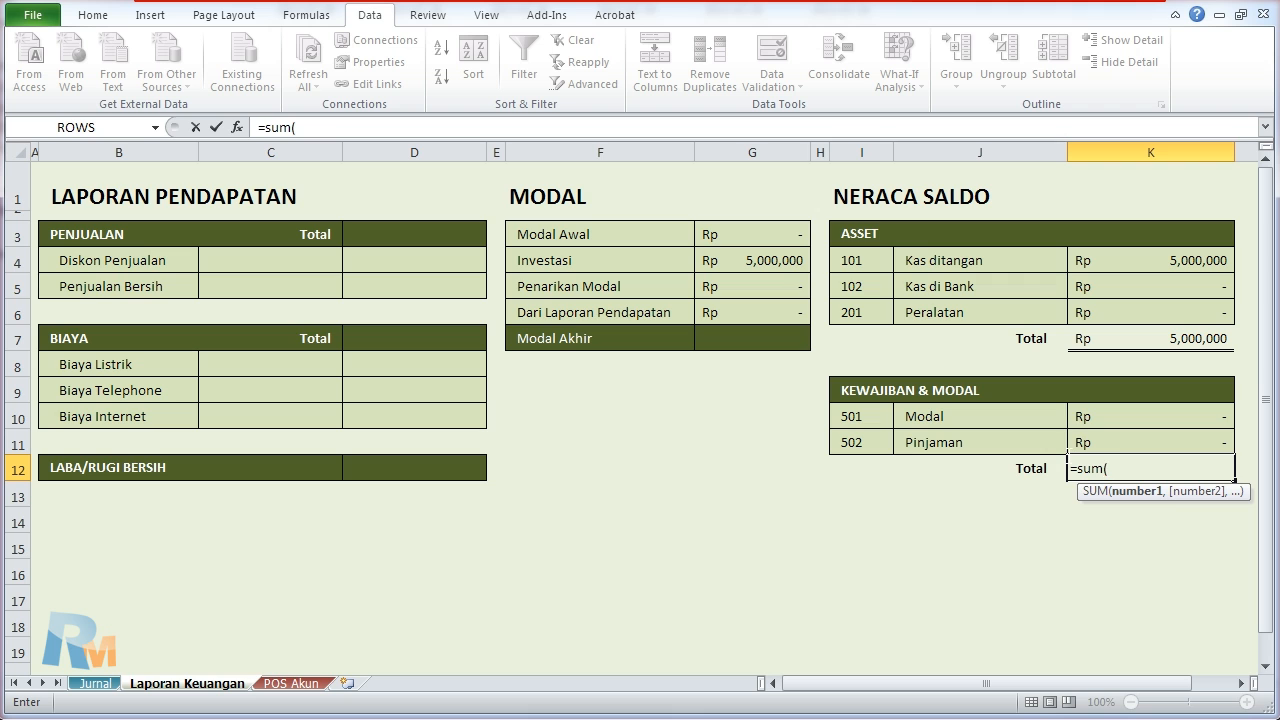
left_click_drag(1086, 416, 1088, 440)
type(")")
key("Return")
left_click(1090, 440)
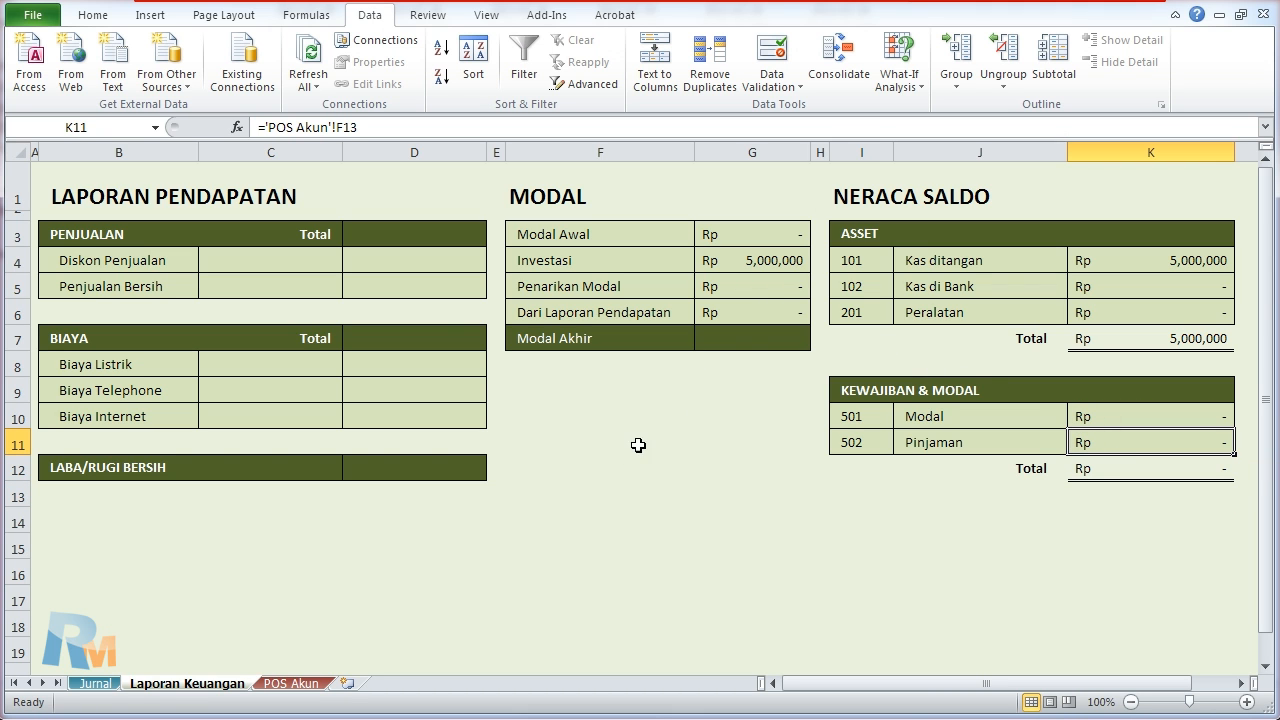
Step: Calculate the LABA/RUGI BERSIH amount in D12 with =IF(D3>D7,D3-D7,D7-D3)
left_click(430, 474)
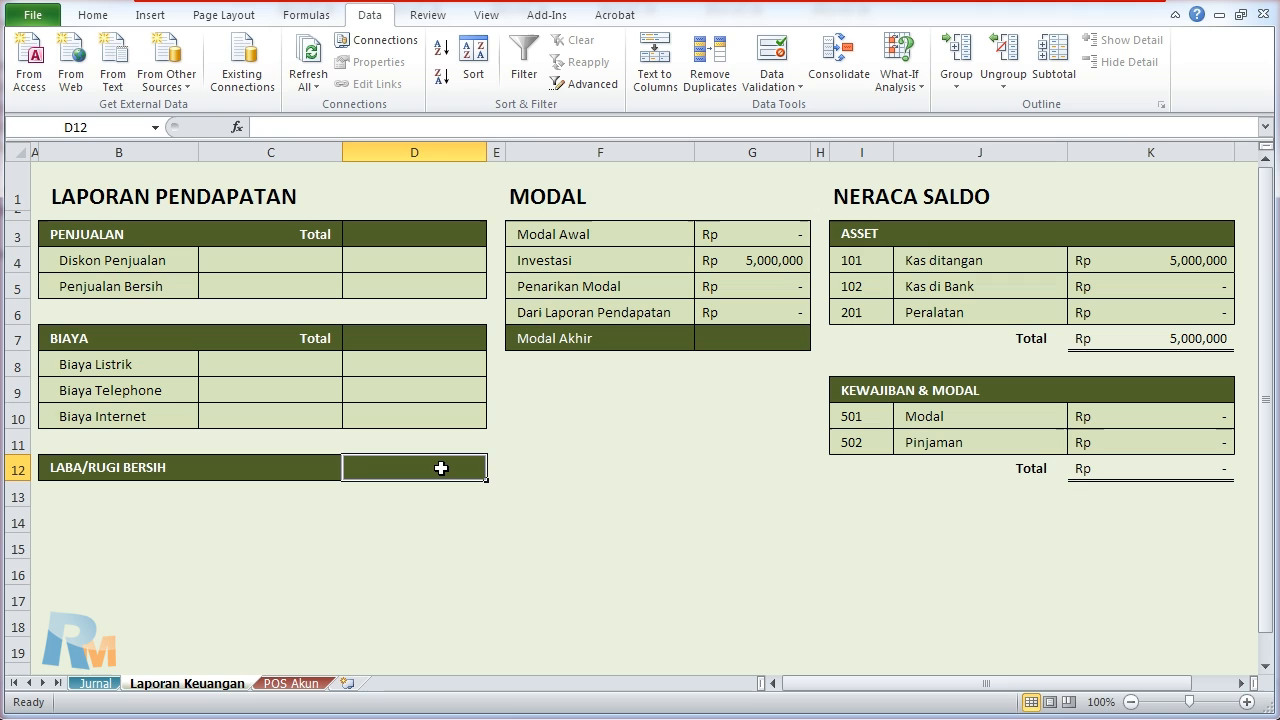
type("=if(")
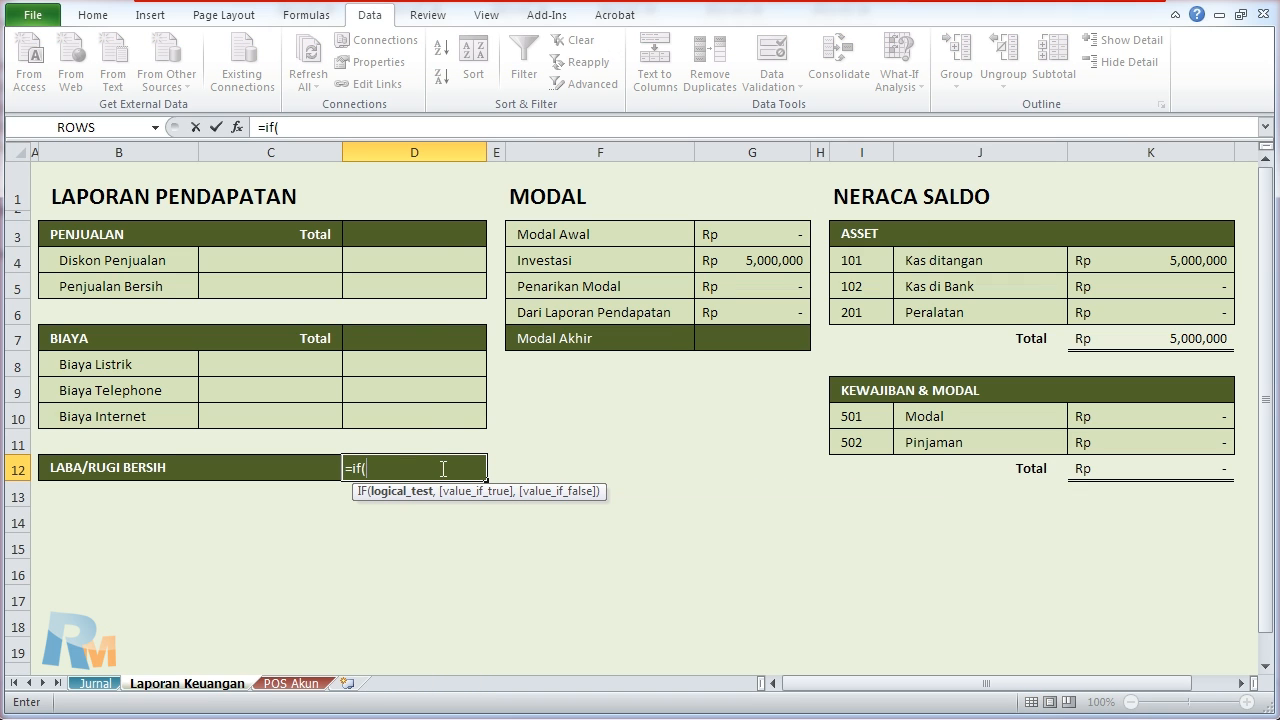
left_click(437, 240)
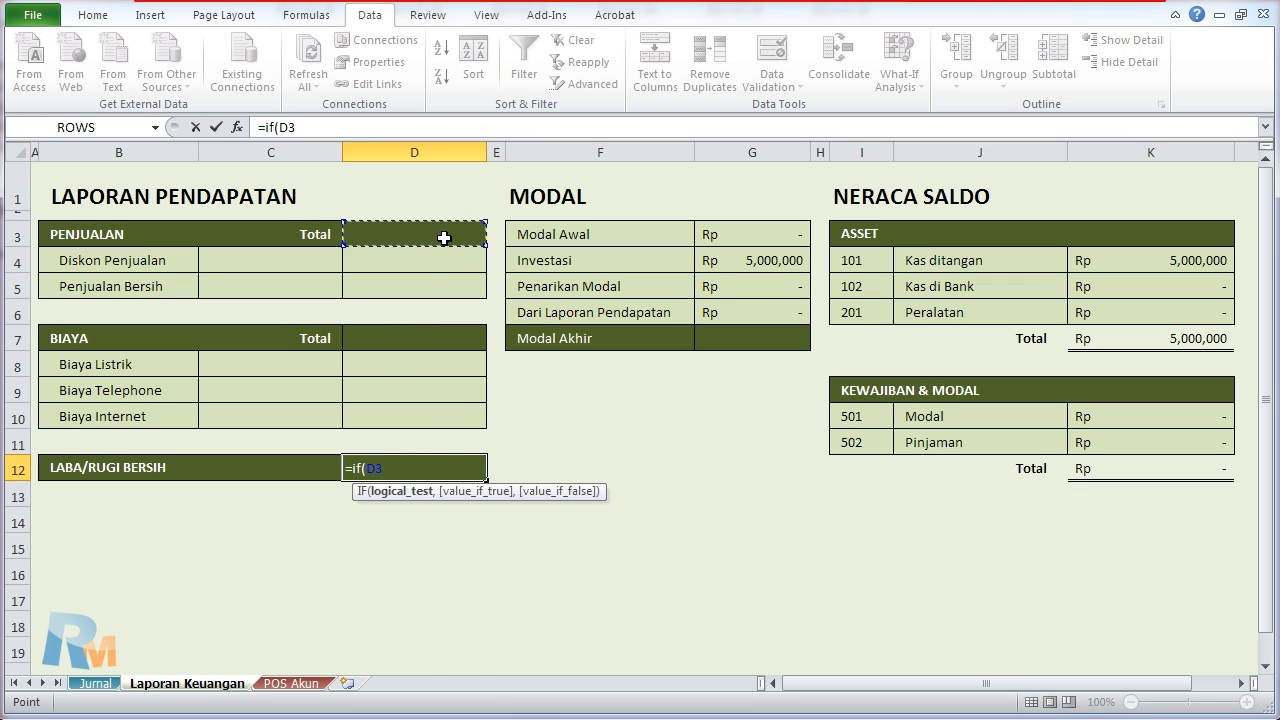
type(">")
left_click(399, 337)
type(",")
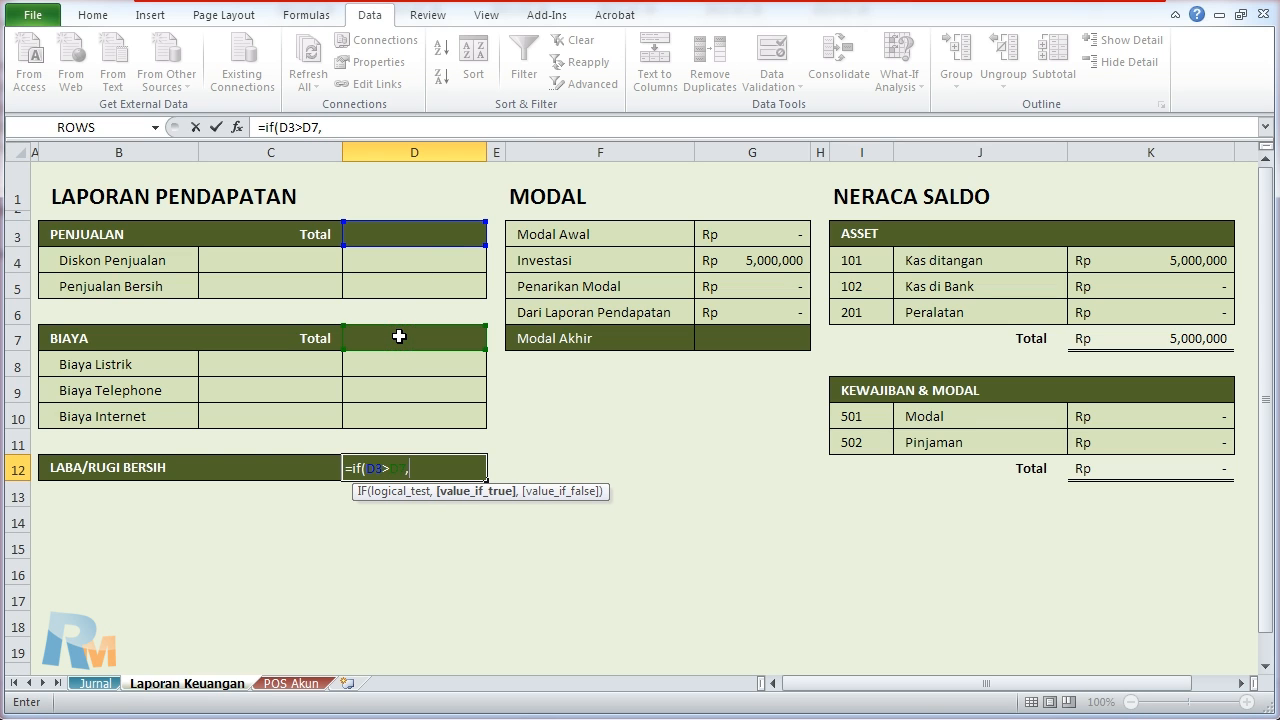
left_click(415, 236)
type("-")
left_click(408, 337)
type(",D3")
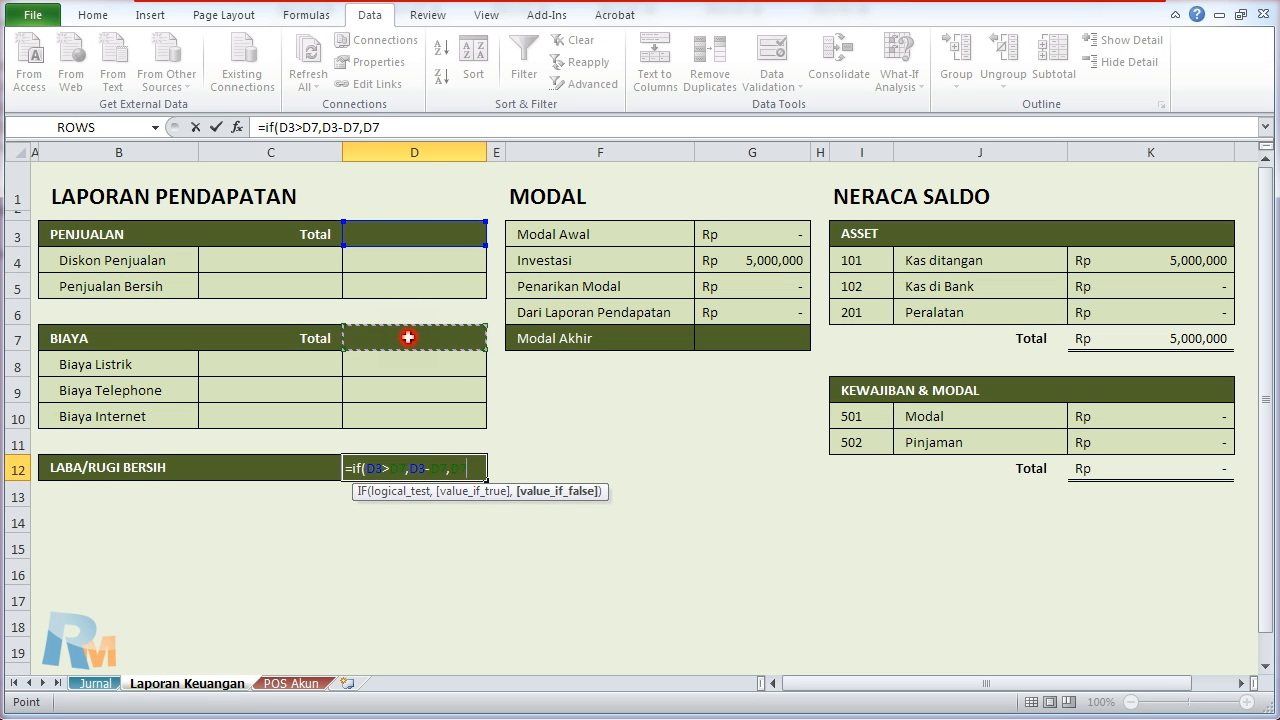
type("-")
left_click(403, 237)
key("Return")
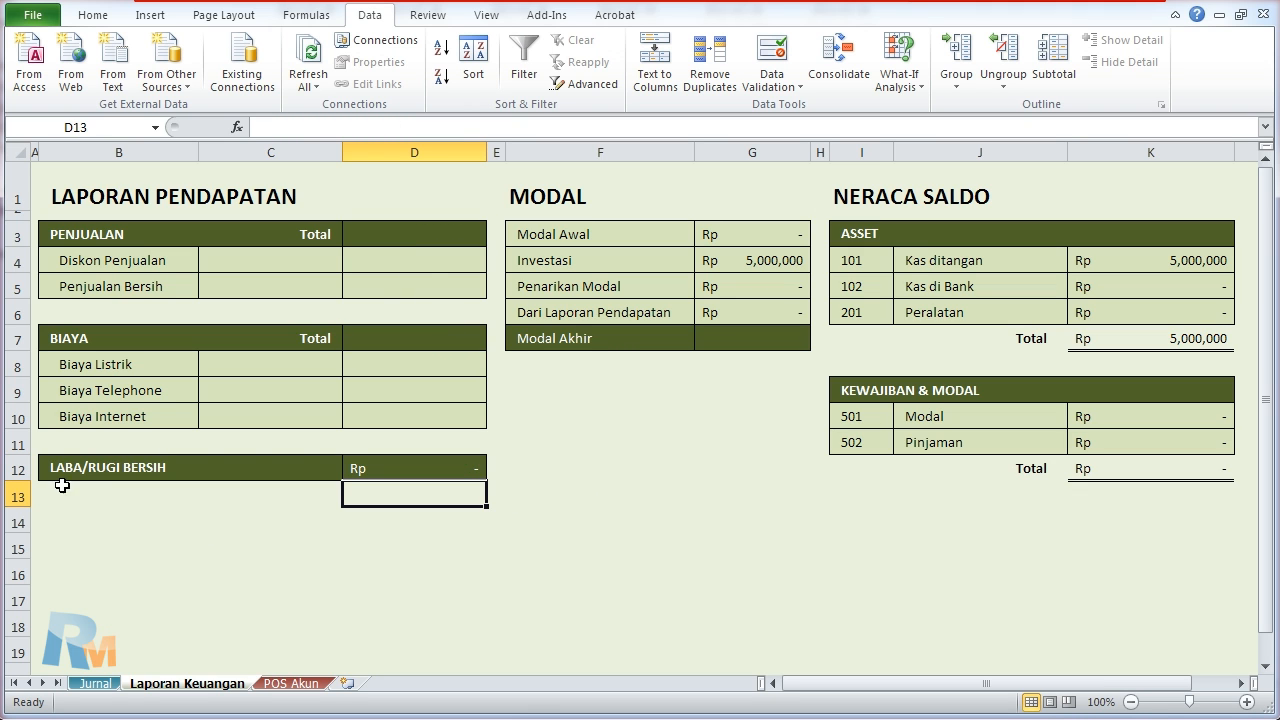
Step: Replace the LABA/RUGI BERSIH label in B12 with =IF(D3>D7, "Laba Bersih","Rugi Bersih")
left_click(75, 470)
type("=")
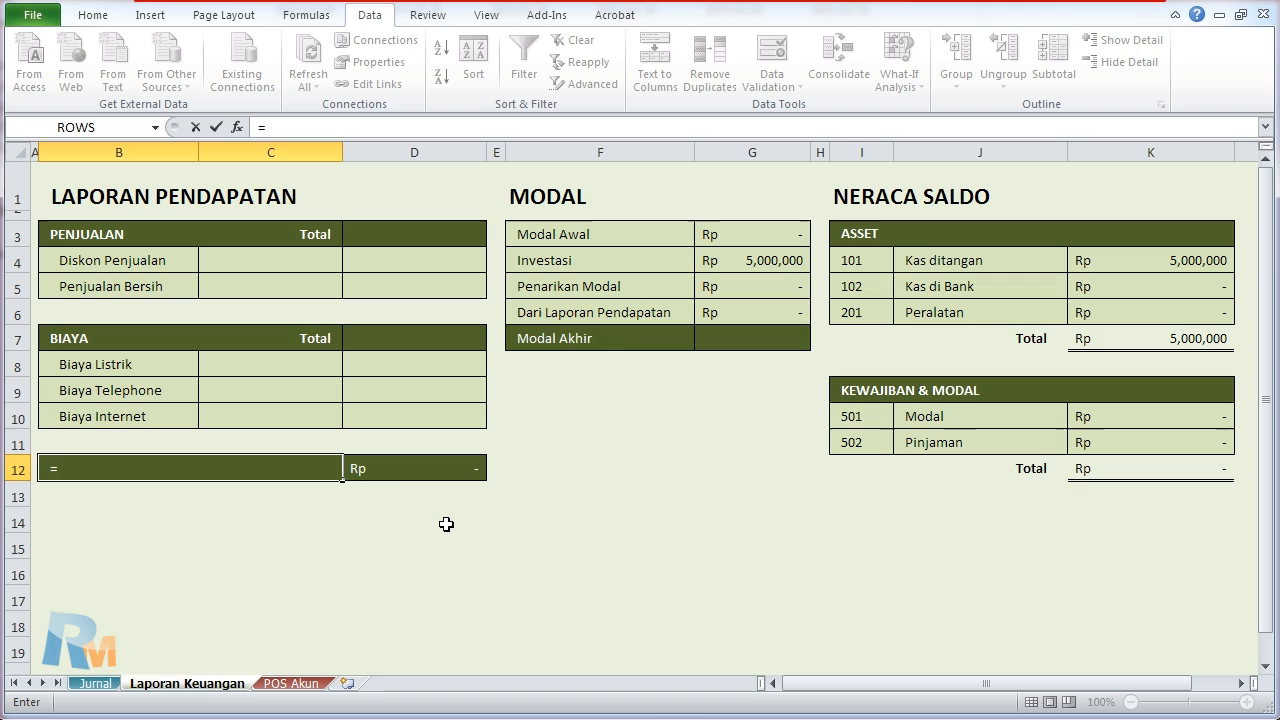
type("if(")
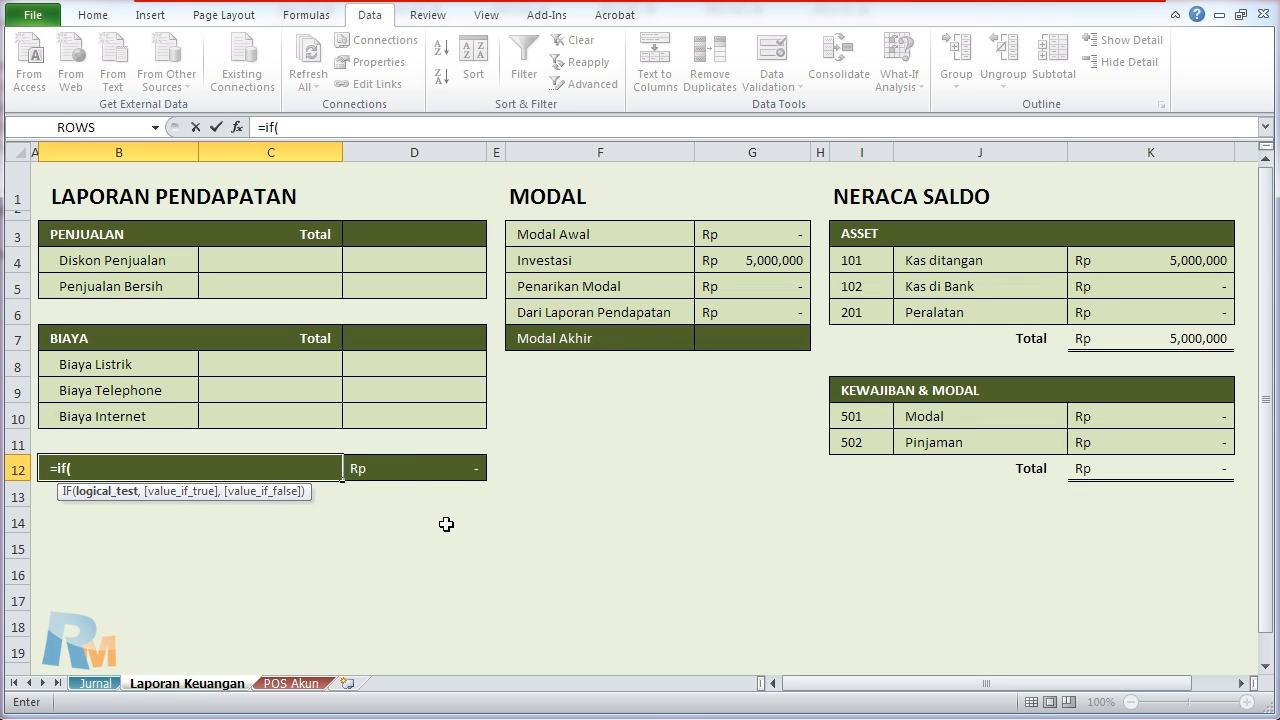
left_click(396, 236)
type(">")
left_click(403, 337)
type(",")
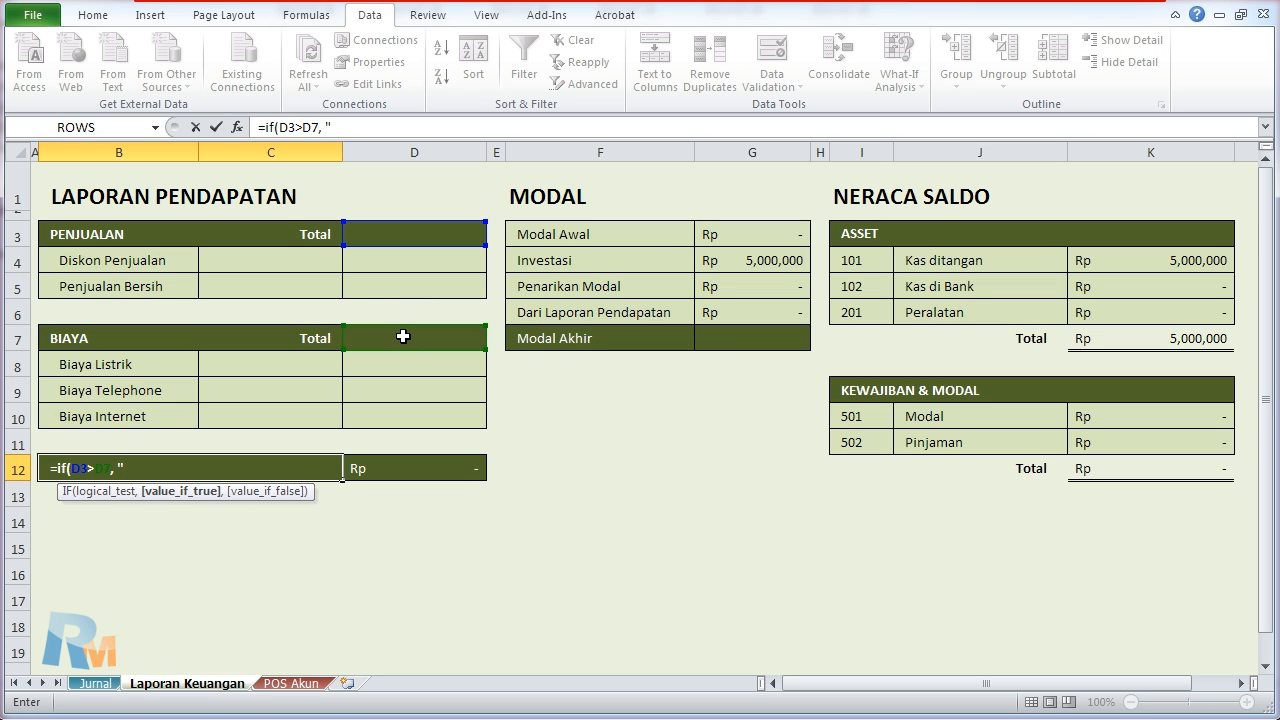
type(" \"Laba Bersih")
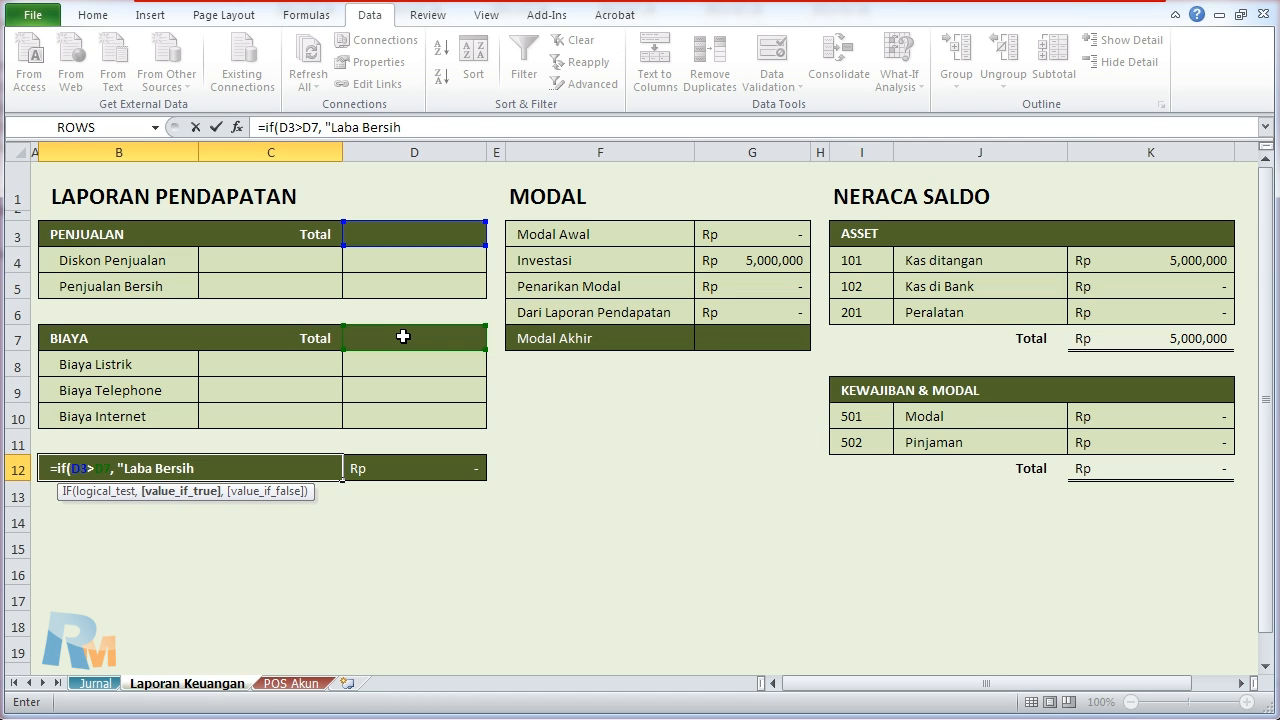
type("\",")
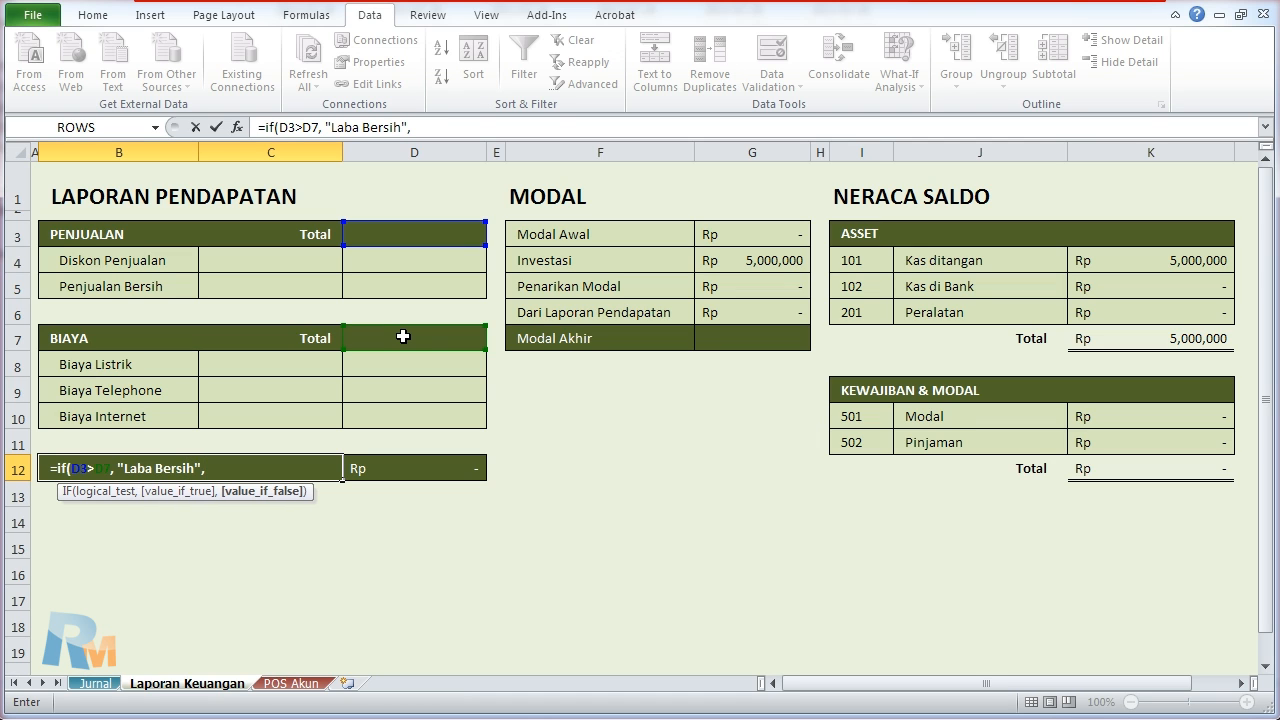
type("\"Rugi Bersih")
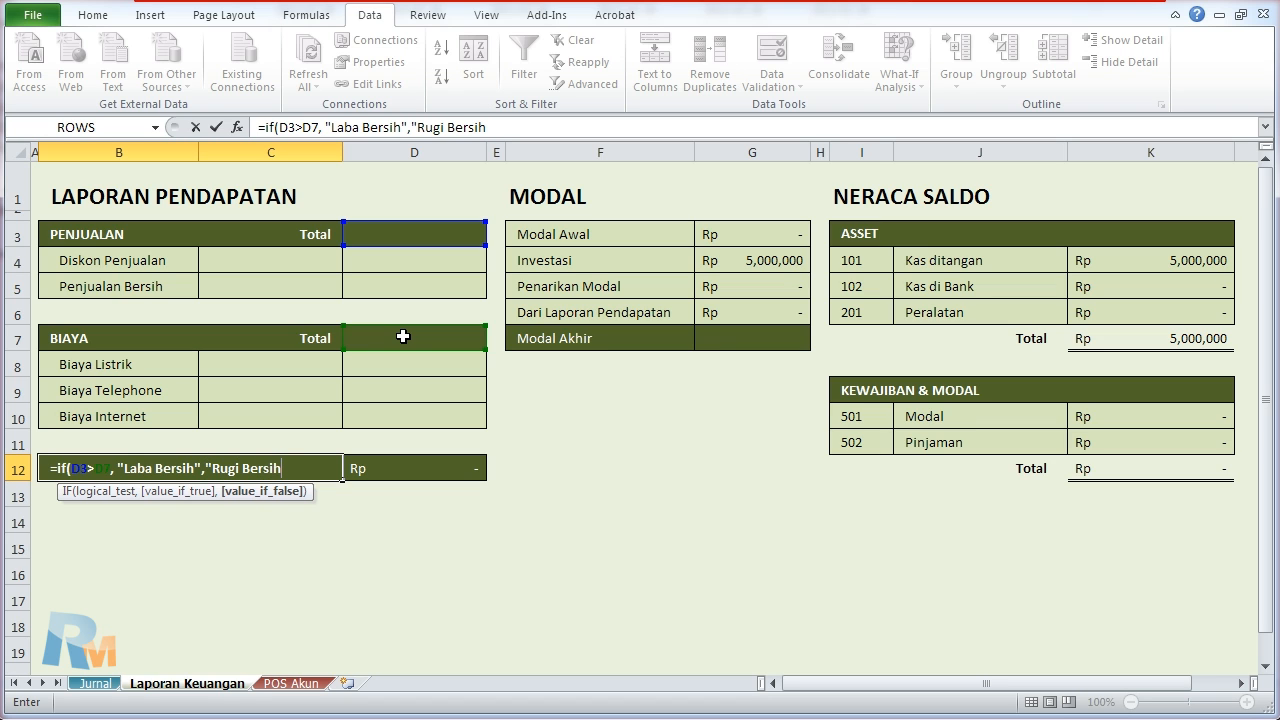
type("\")")
key("Return")
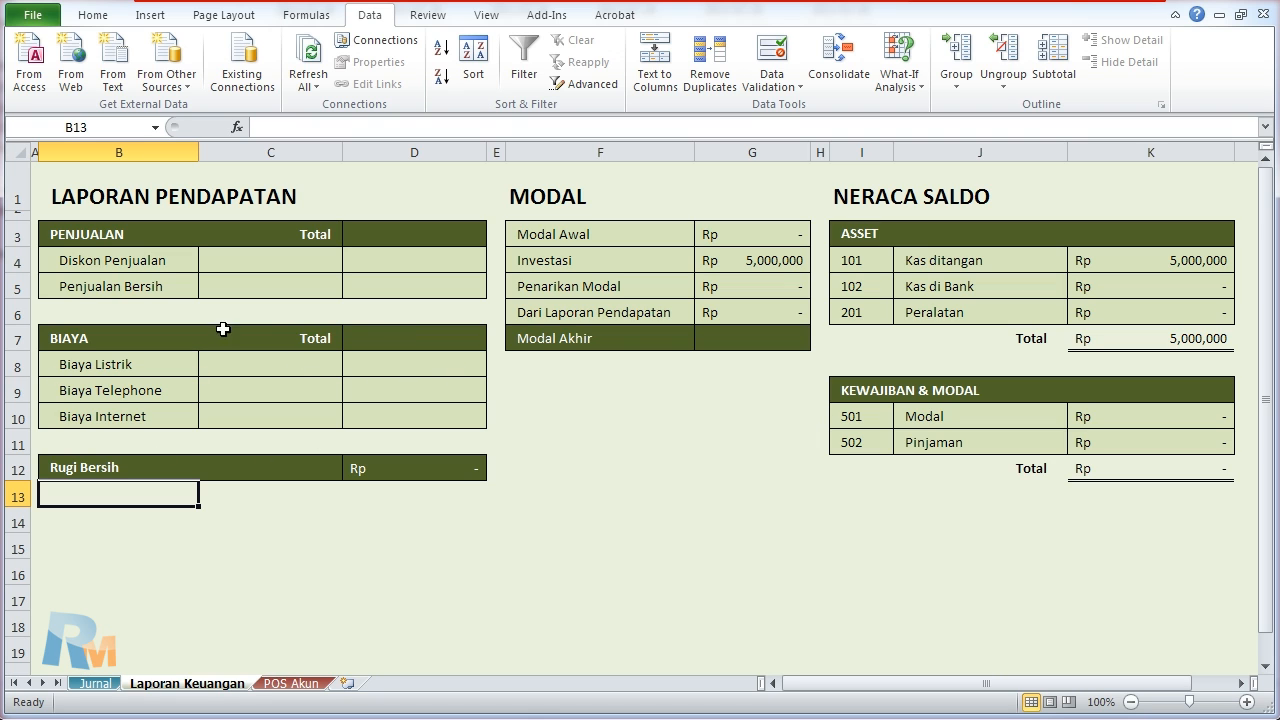
Step: Relabel the two sales rows as Penjualan in B4 and Diskon Penjualan in B5
left_click(100, 285)
type("P")
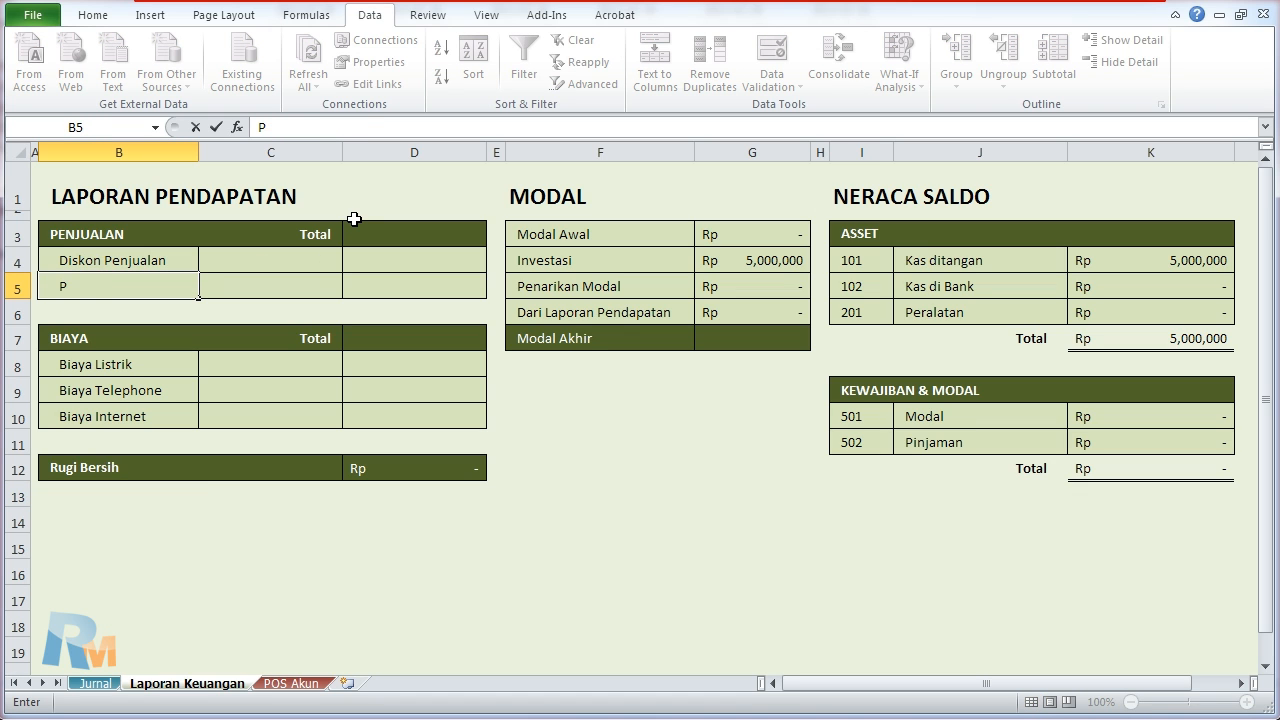
double_click(148, 262)
left_click_drag(177, 259, 20, 256)
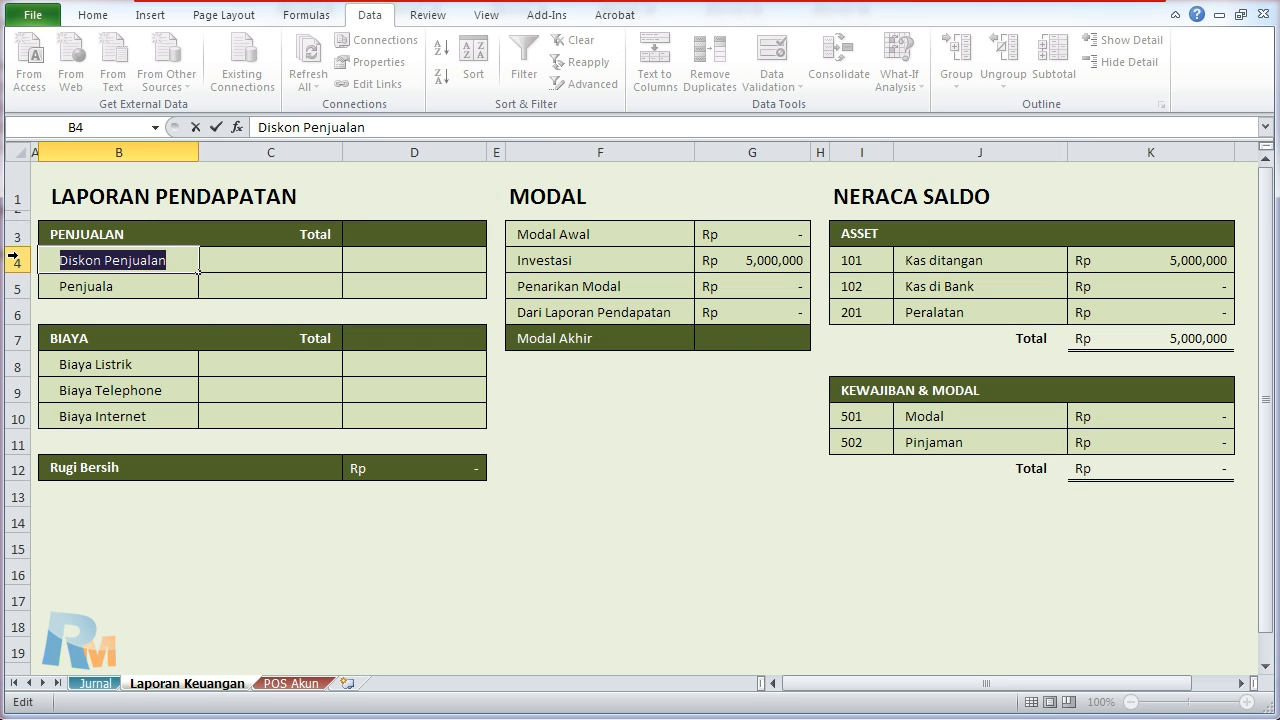
type("Penjualan")
key("Return")
type("Diskon P")
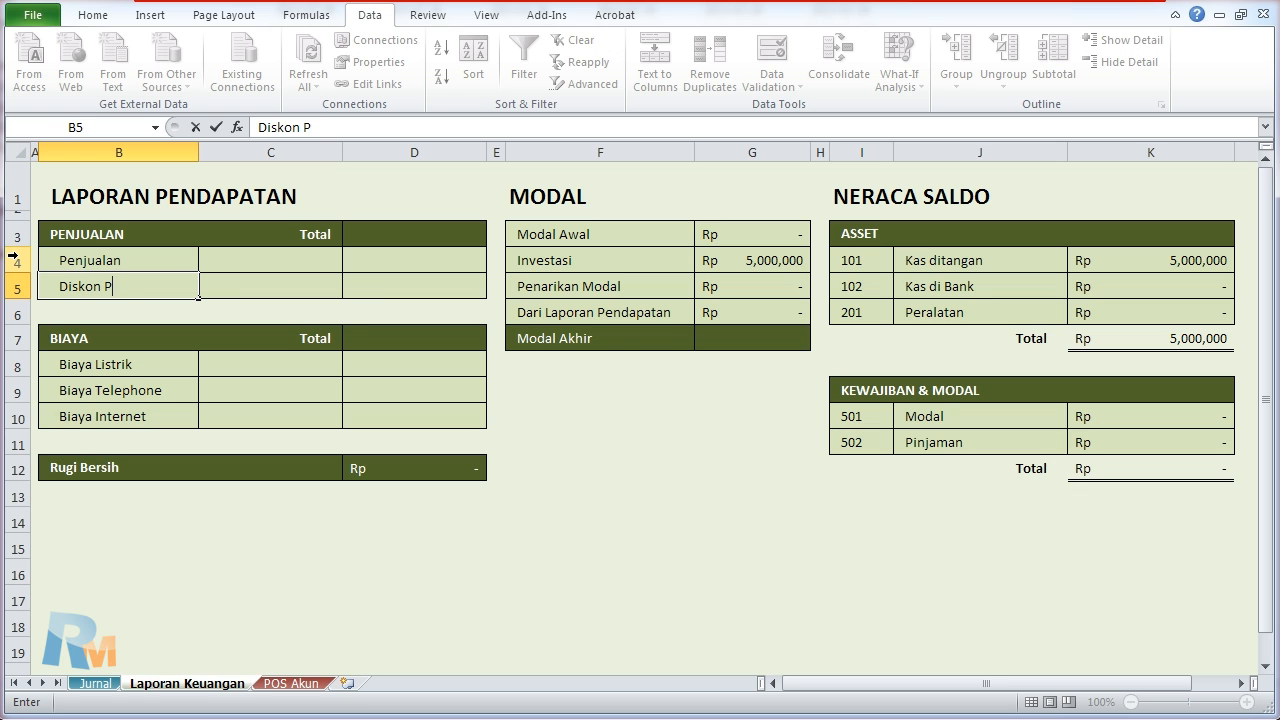
key("Return")
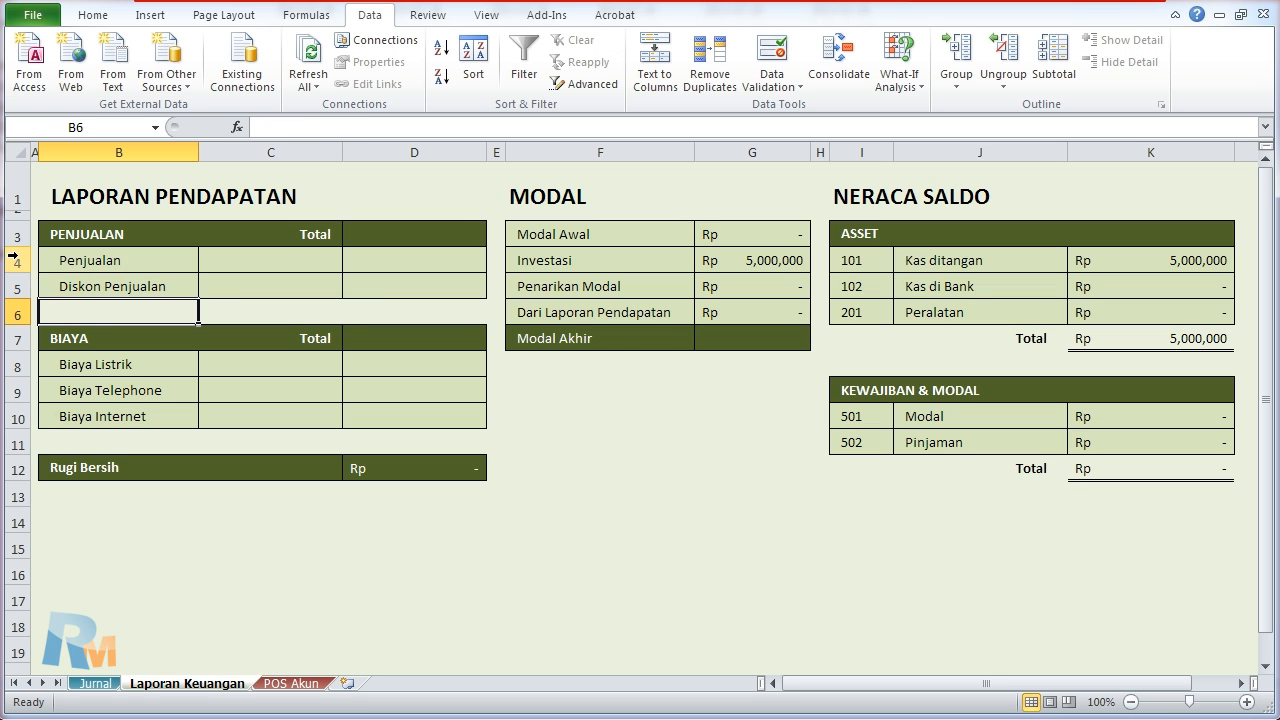
Step: Rename the sales section header in B3 as PENJUALAN BERSIH
left_click(85, 234)
type("PENJUALAN BERSIH")
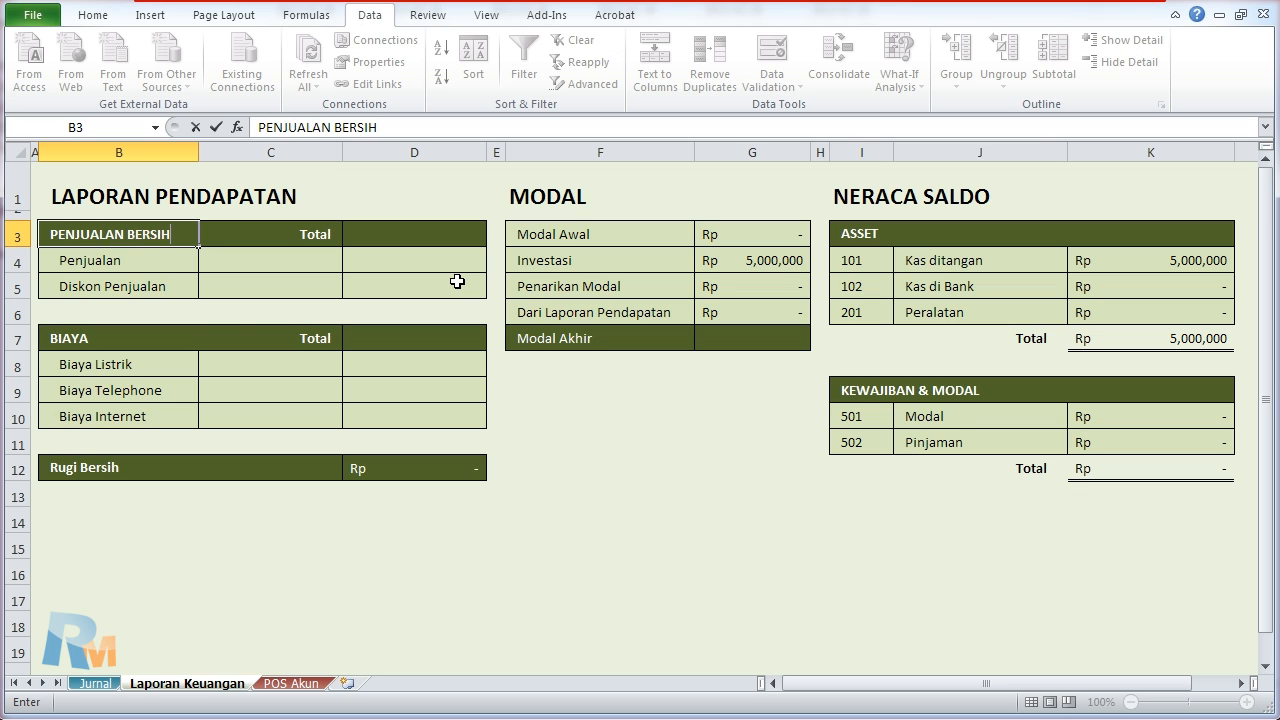
key("Return")
Step: Total the sales amounts C4:C5 in D3 with the SUM function
left_click(447, 238)
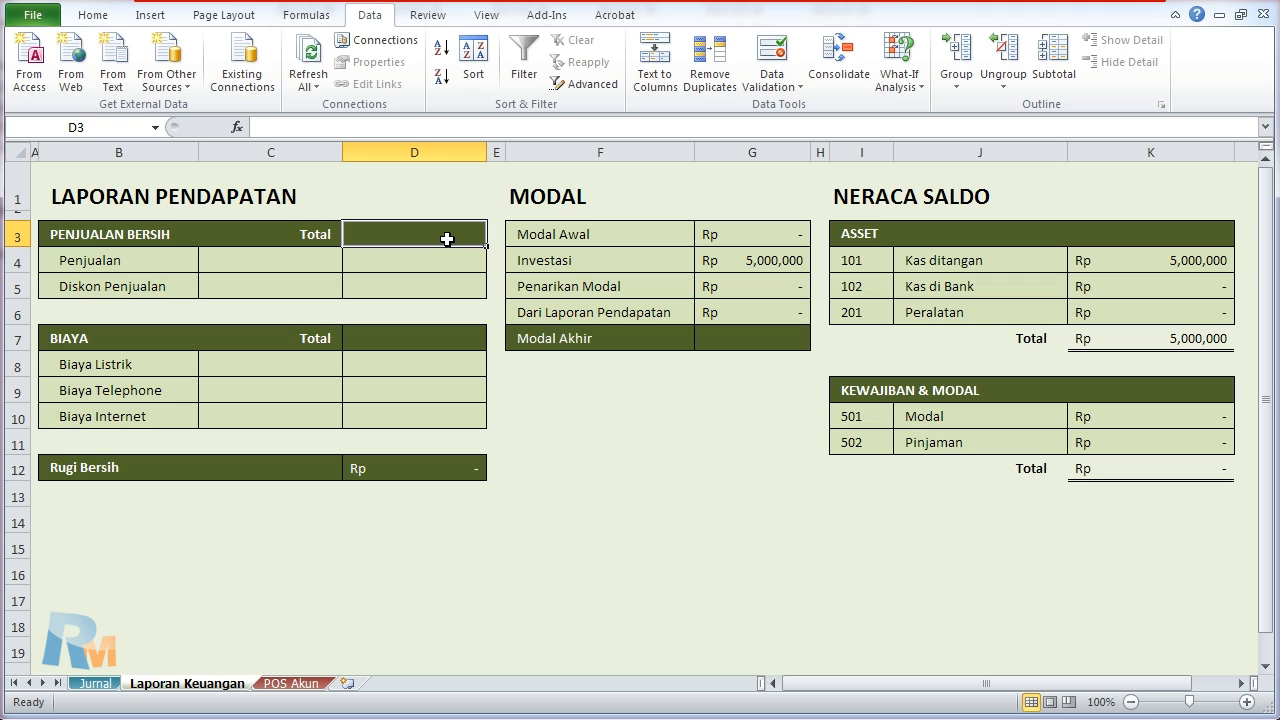
type("=")
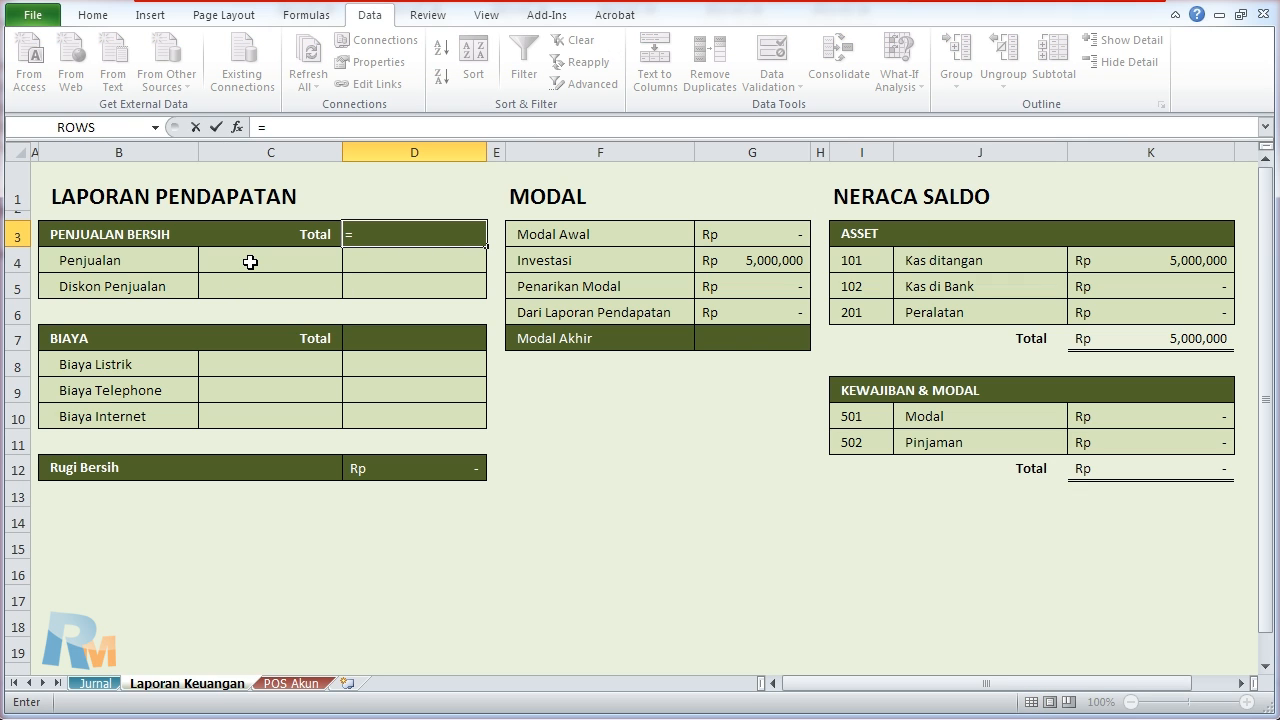
type("sum(")
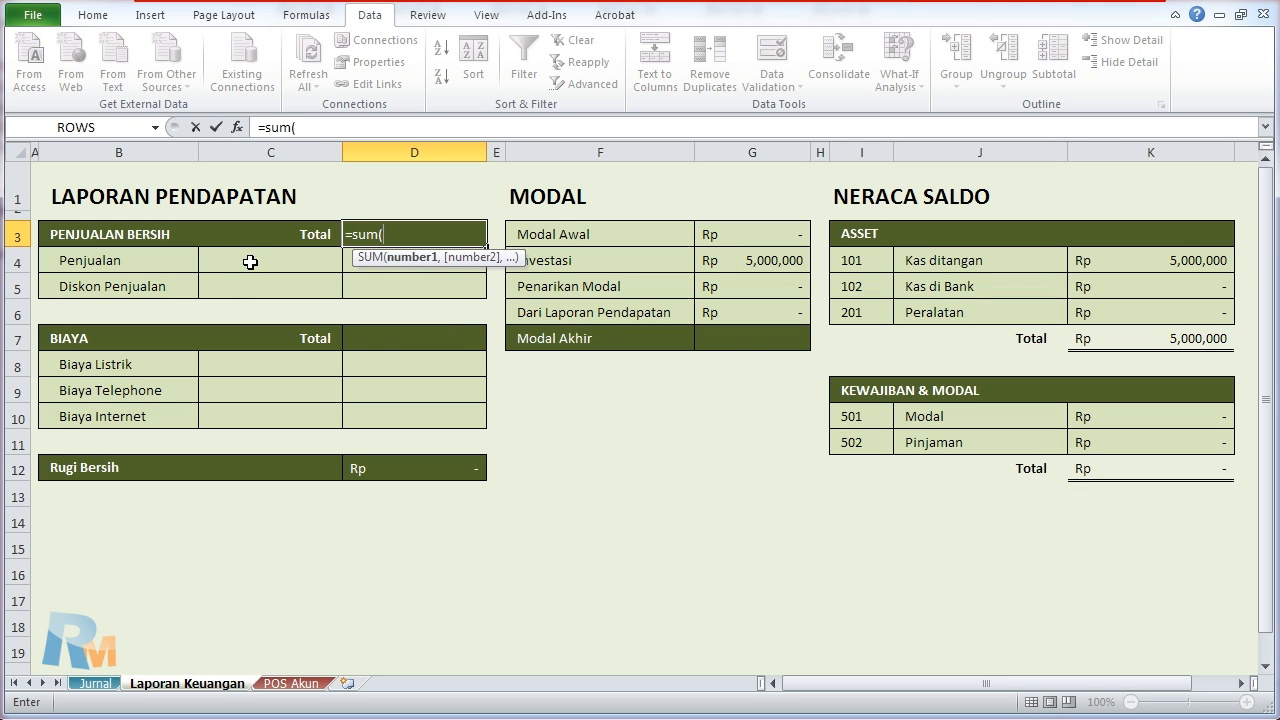
left_click_drag(250, 262, 251, 291)
type(")")
key("Return")
Step: Total the Biaya amounts C8:C10 in D7 with the SUM function
left_click(401, 343)
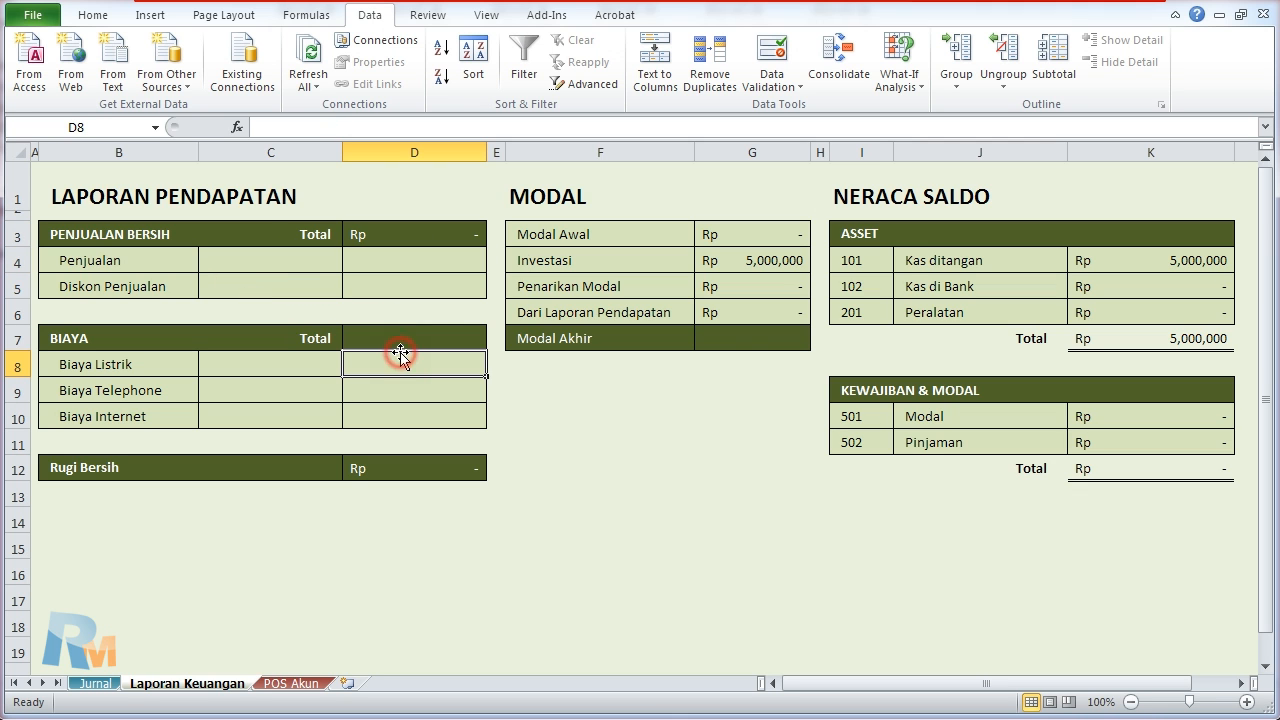
type("=sum(")
left_click_drag(325, 368, 325, 414)
type(")")
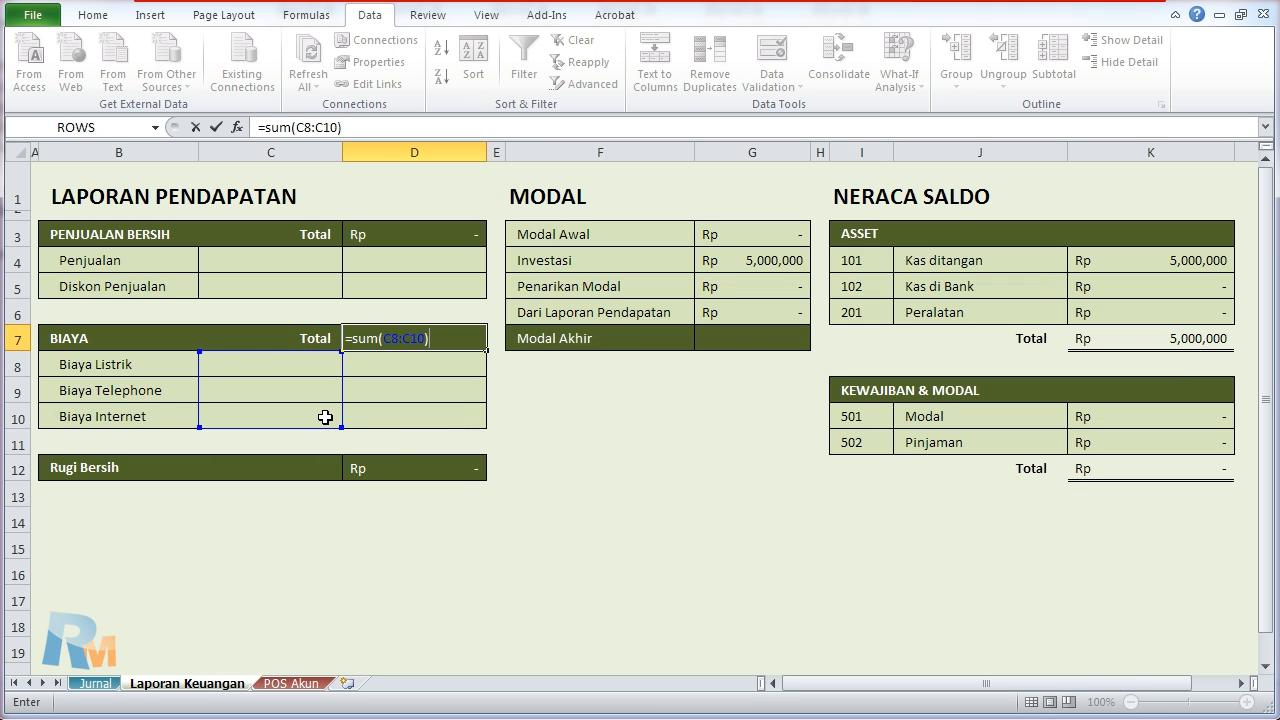
key("Return")
Step: Link the Biaya Listrik amount in C8 to its Saldo with ='POS Akun'!F8
left_click(294, 365)
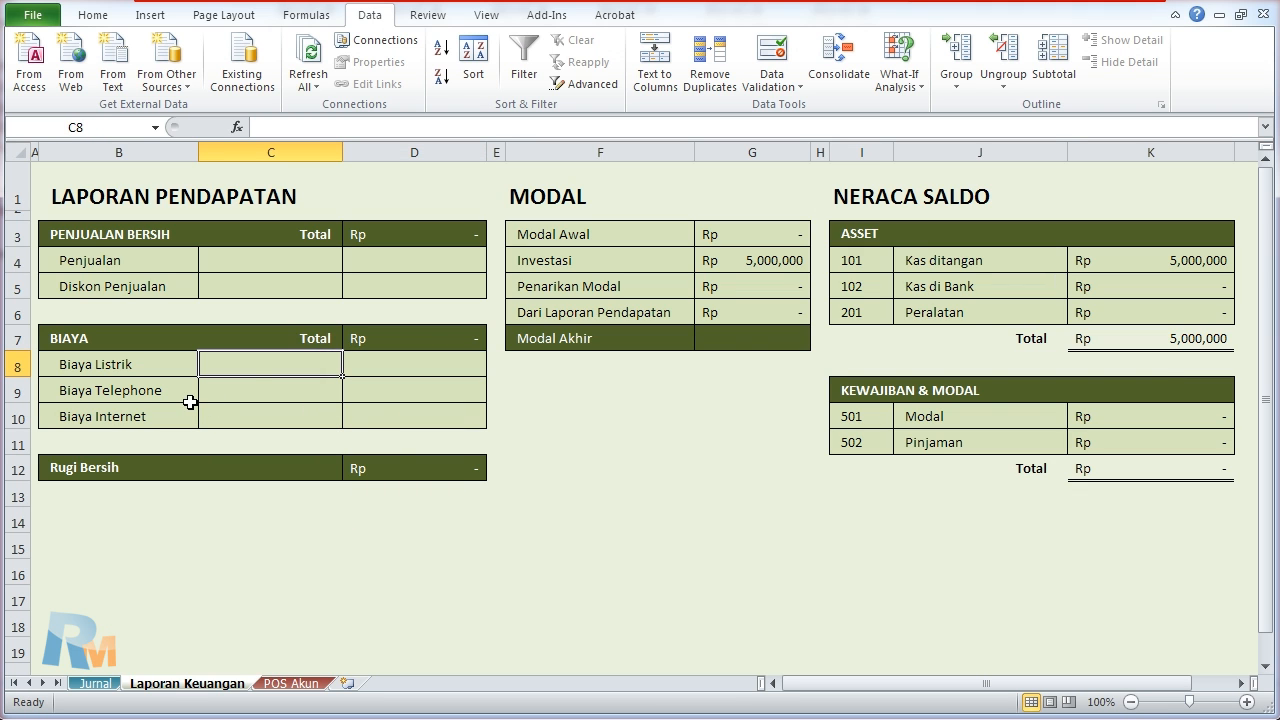
type("=")
left_click(291, 683)
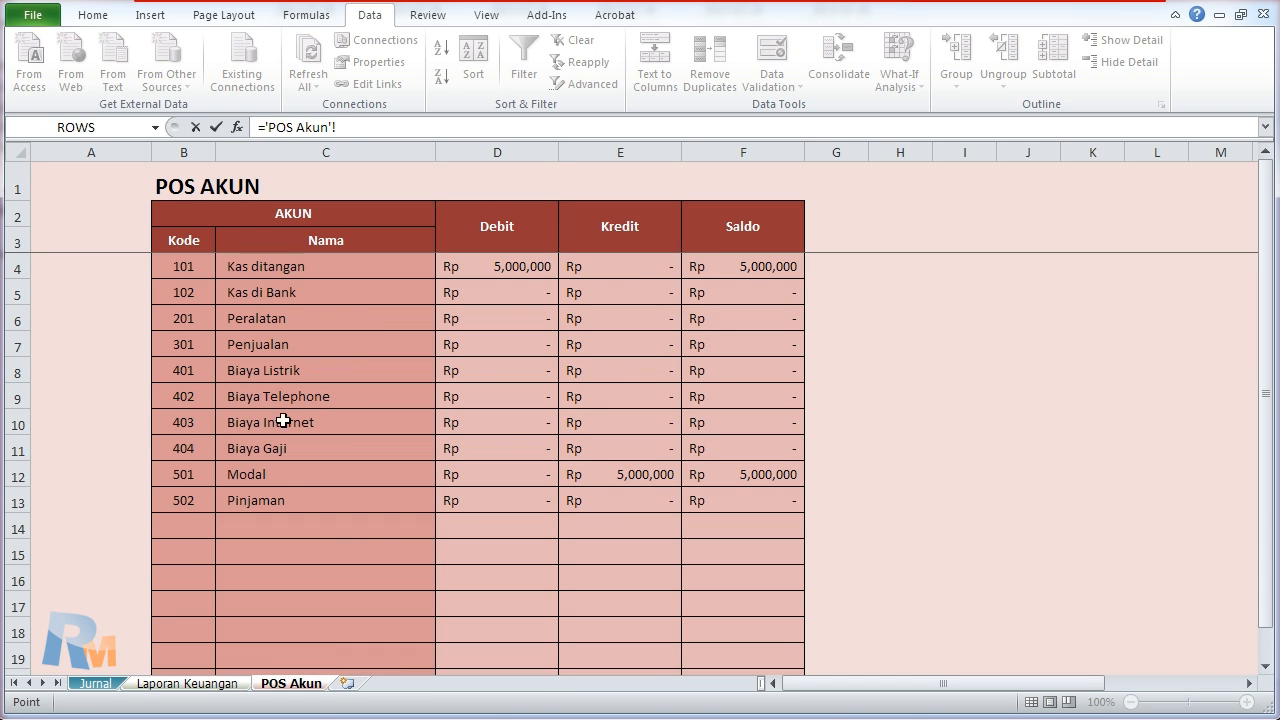
left_click(717, 370)
key("Return")
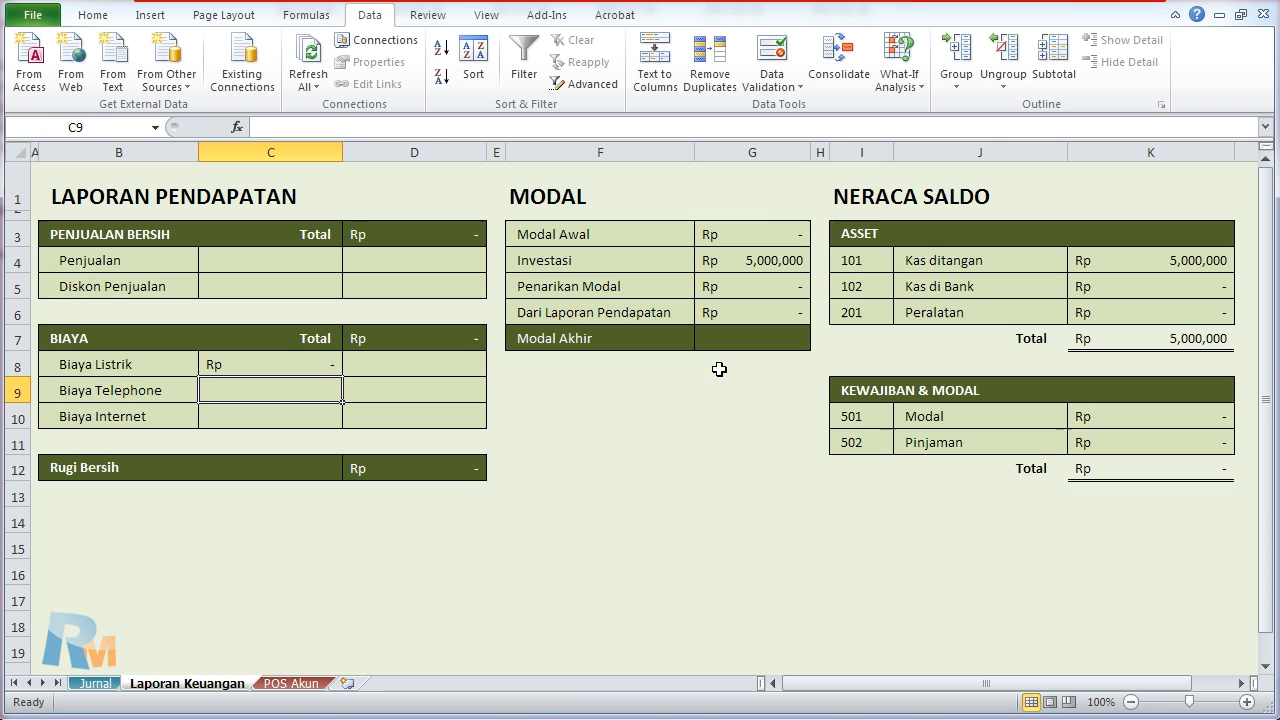
Step: Link the Biaya Telephone amount in C9 to its Saldo with ='POS Akun'!F9
type("=")
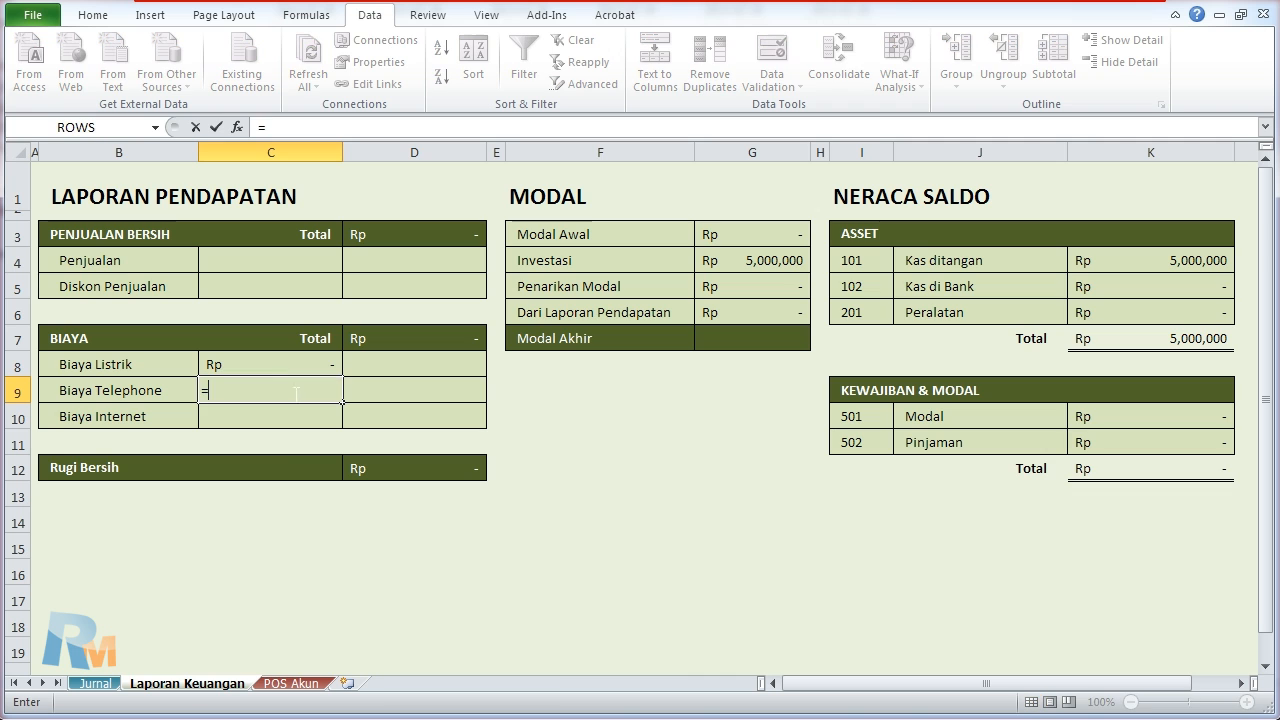
left_click(291, 683)
left_click(706, 390)
key("Return")
Step: Link the Biaya Internet amount in C10 to its Saldo with ='POS Akun'!F10
left_click(397, 409)
left_click(323, 412)
type("=")
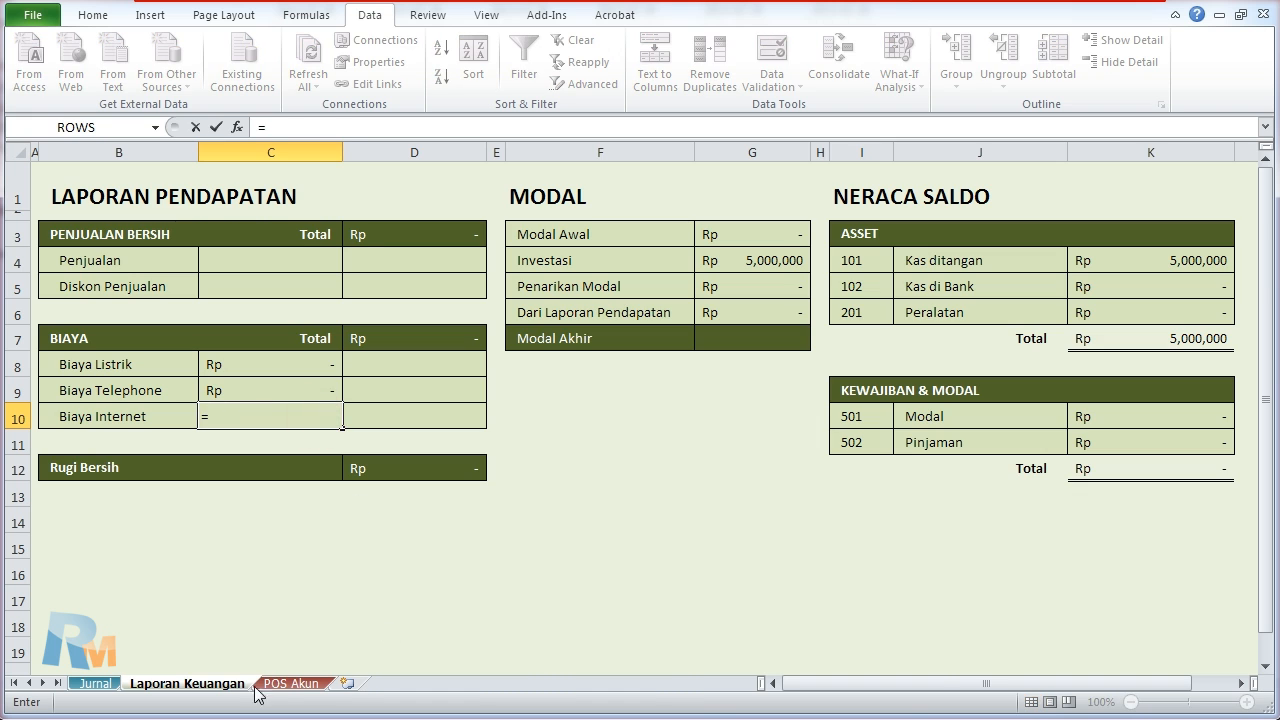
left_click(291, 683)
left_click(715, 422)
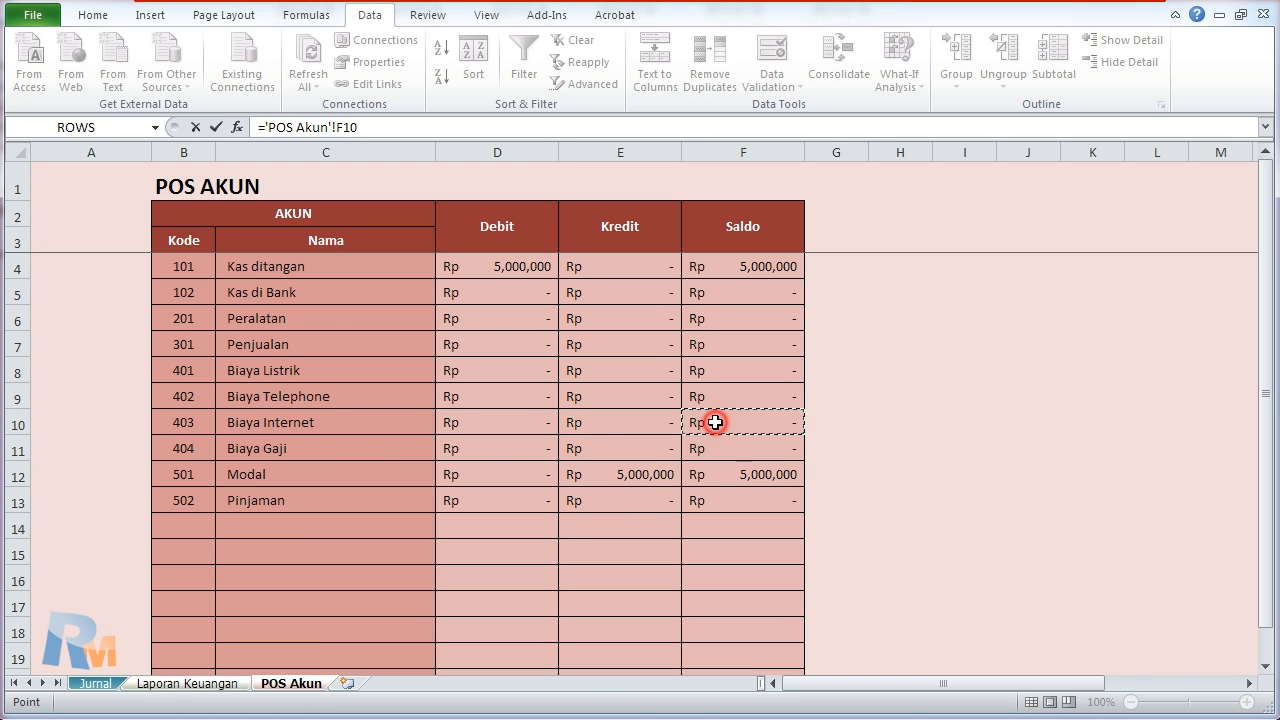
key("Return")
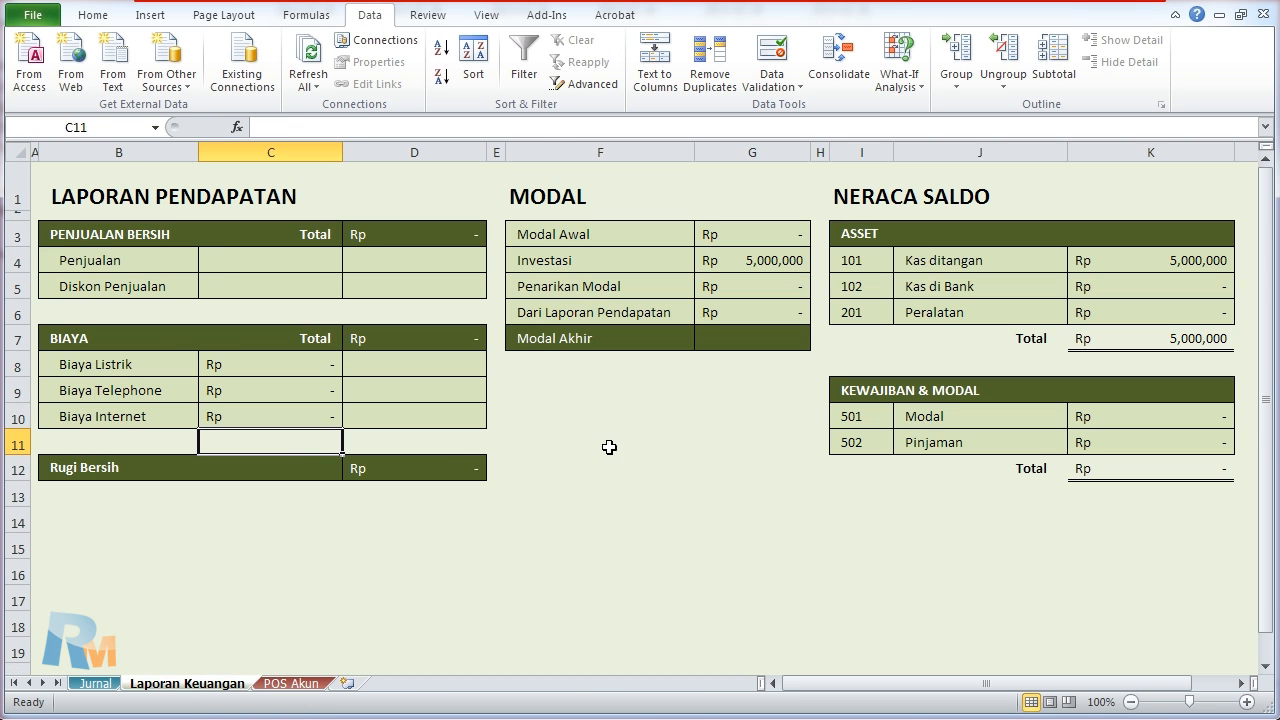
Step: Link the Penjualan amount in C4 to its Saldo with ='POS Akun'!F7
left_click(267, 268)
type("=")
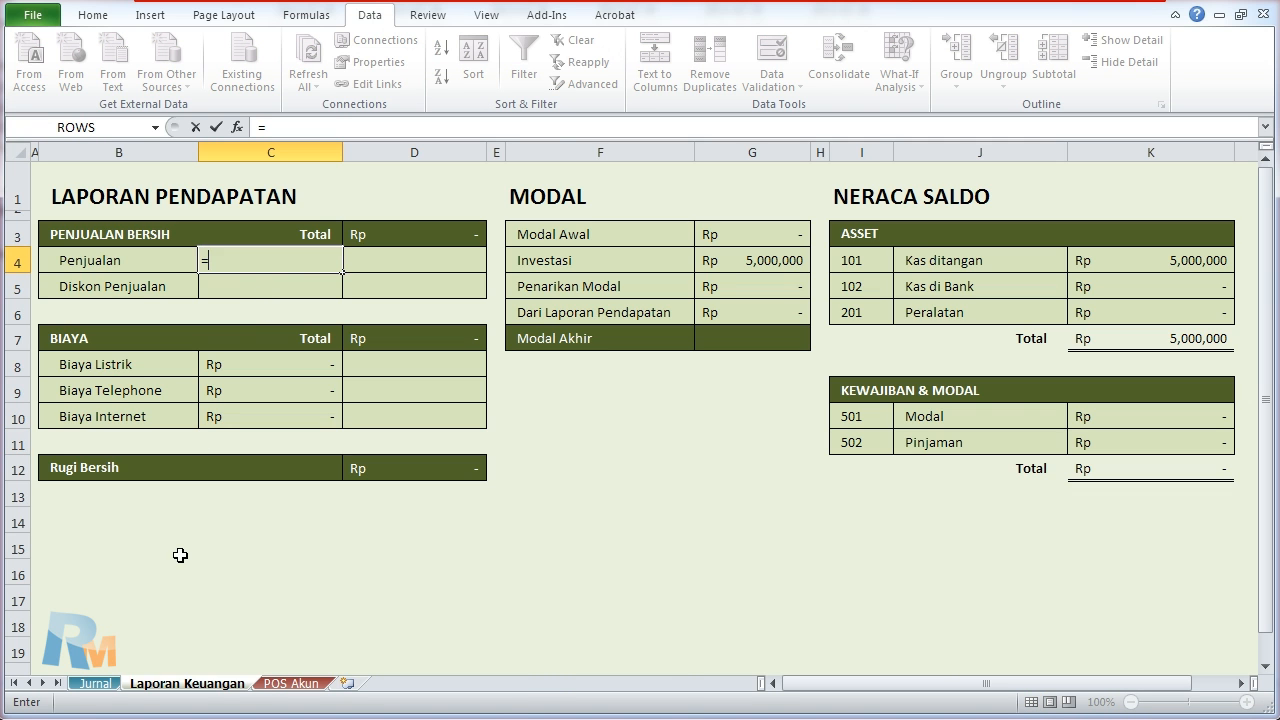
left_click(285, 683)
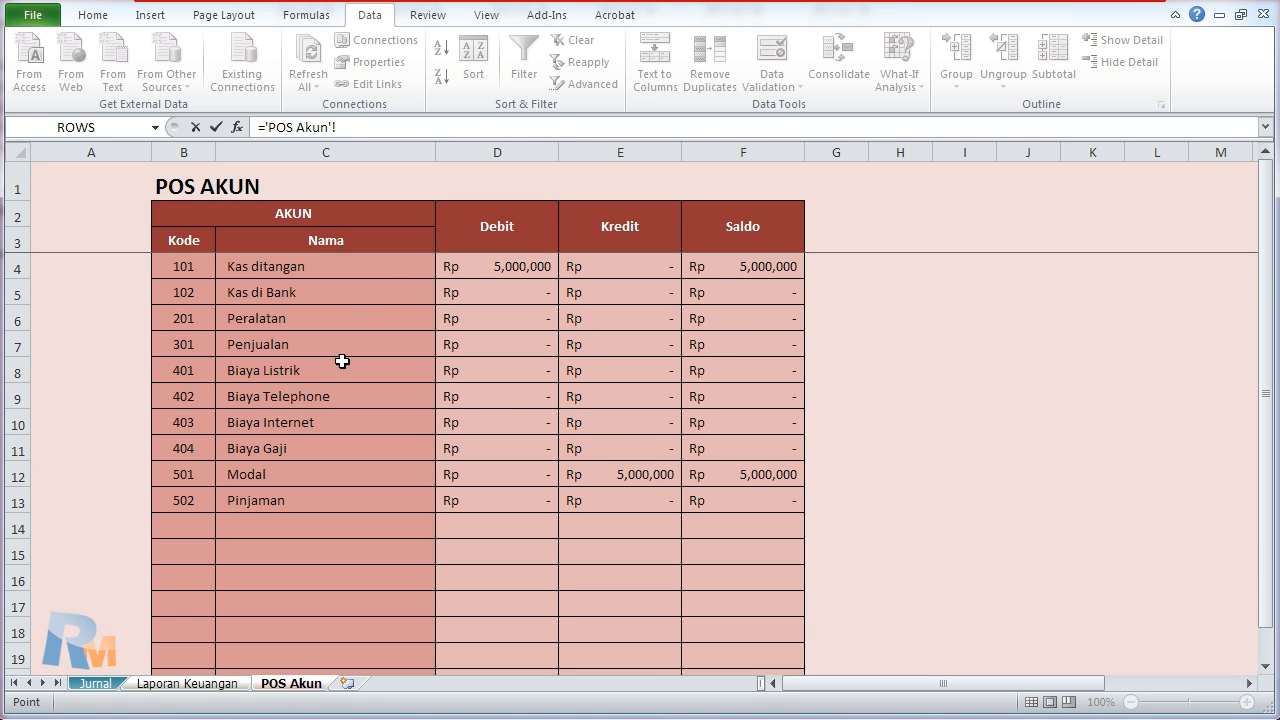
left_click(724, 345)
key("Return")
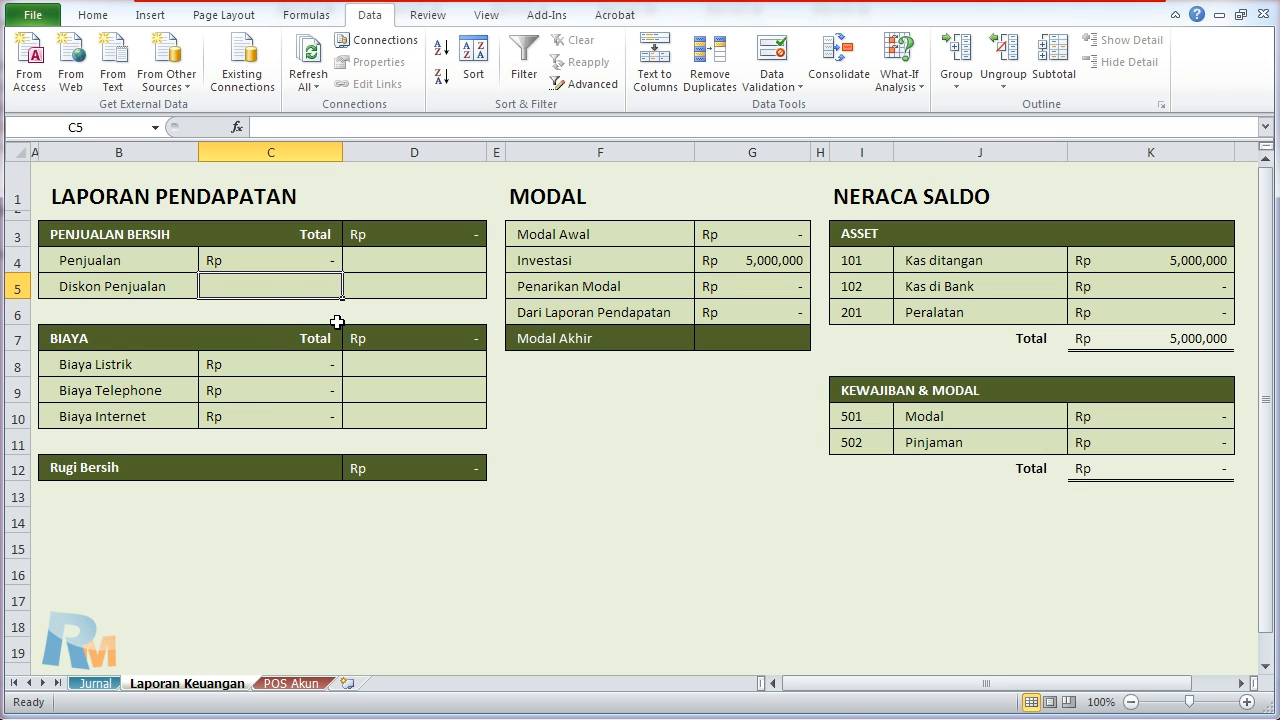
Step: Insert a row below Penjualan on the POS Akun sheet and enter account 302, Diskon Penjualan
left_click(291, 683)
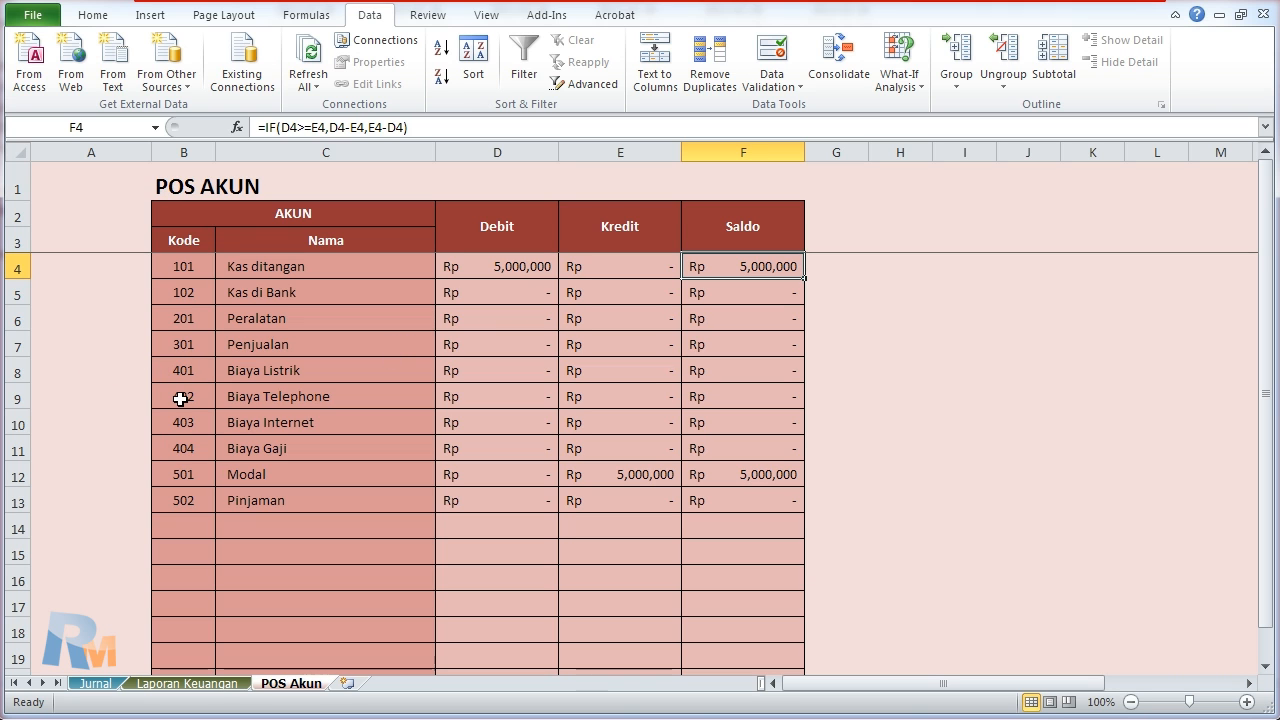
left_click(95, 683)
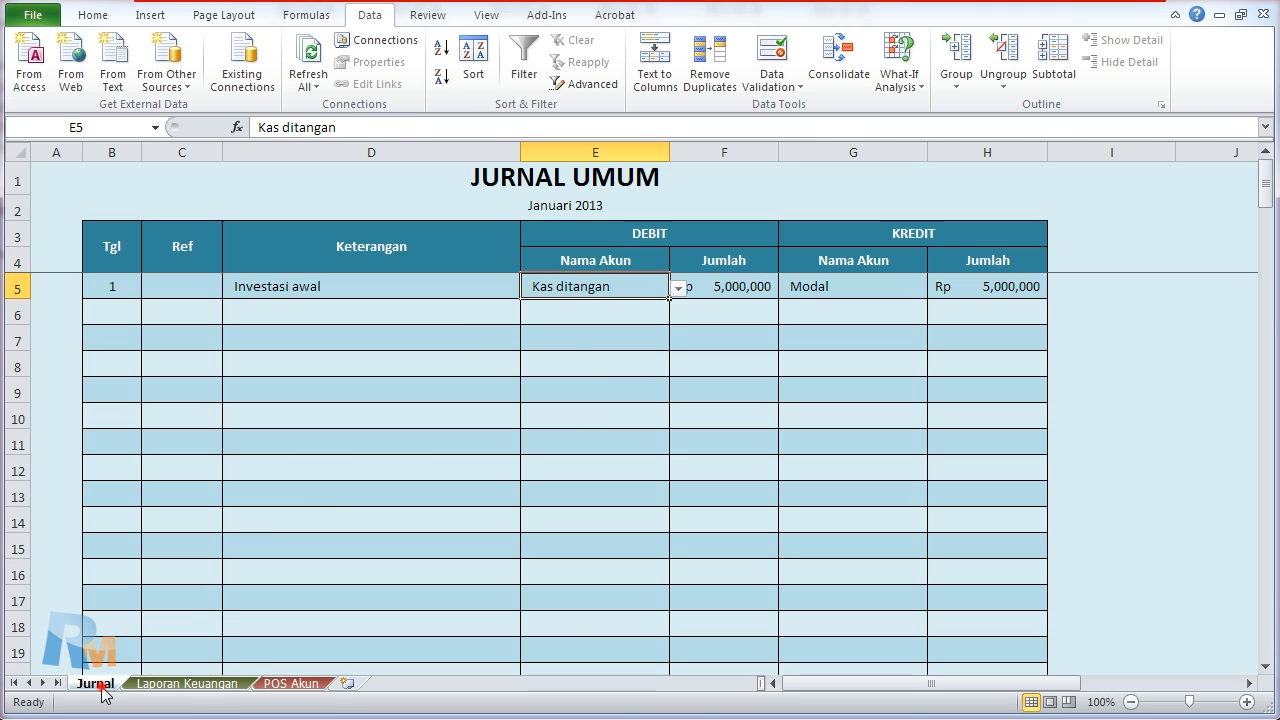
left_click(678, 288)
left_click_drag(681, 332, 683, 343)
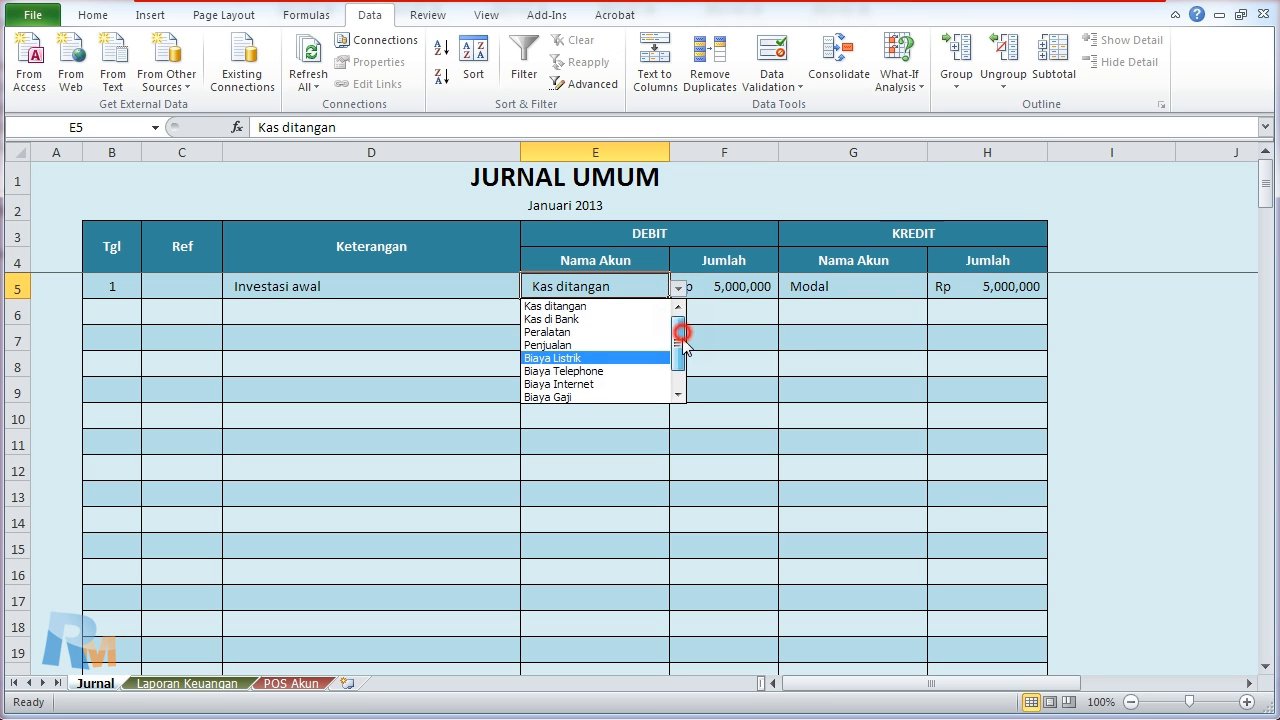
left_click(312, 683)
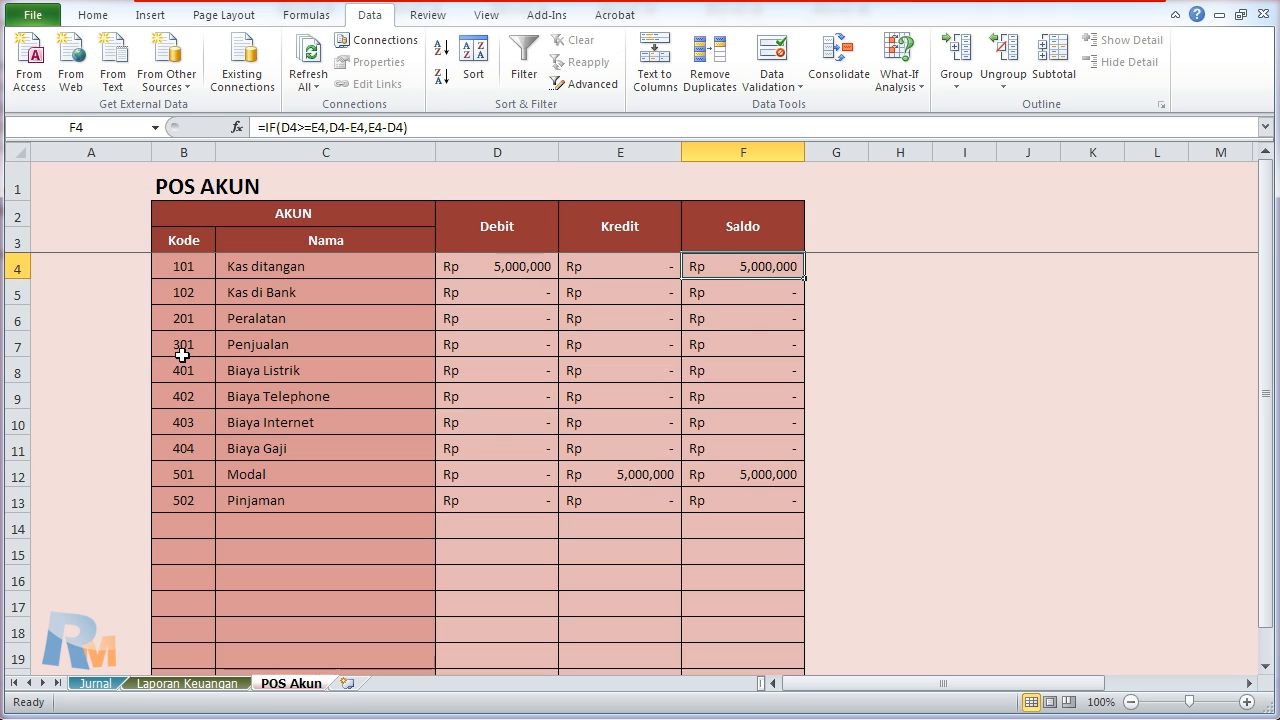
left_click(197, 347)
left_click(286, 344)
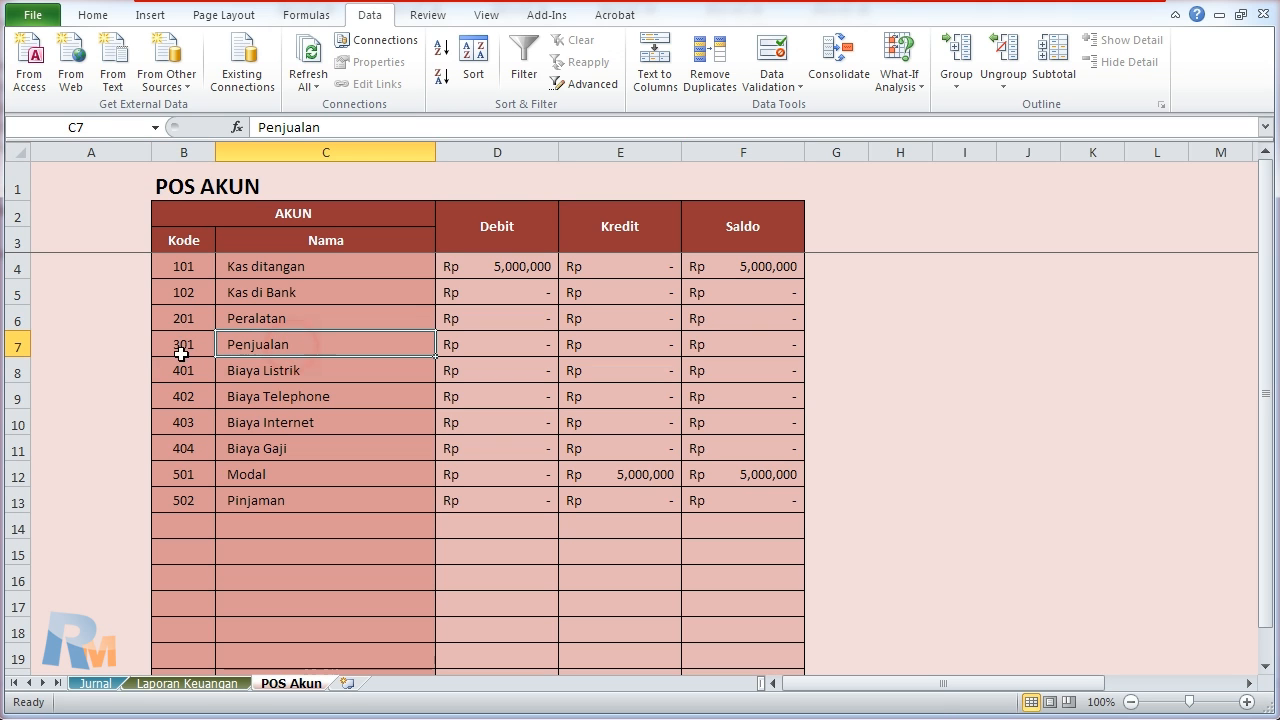
right_click(18, 372)
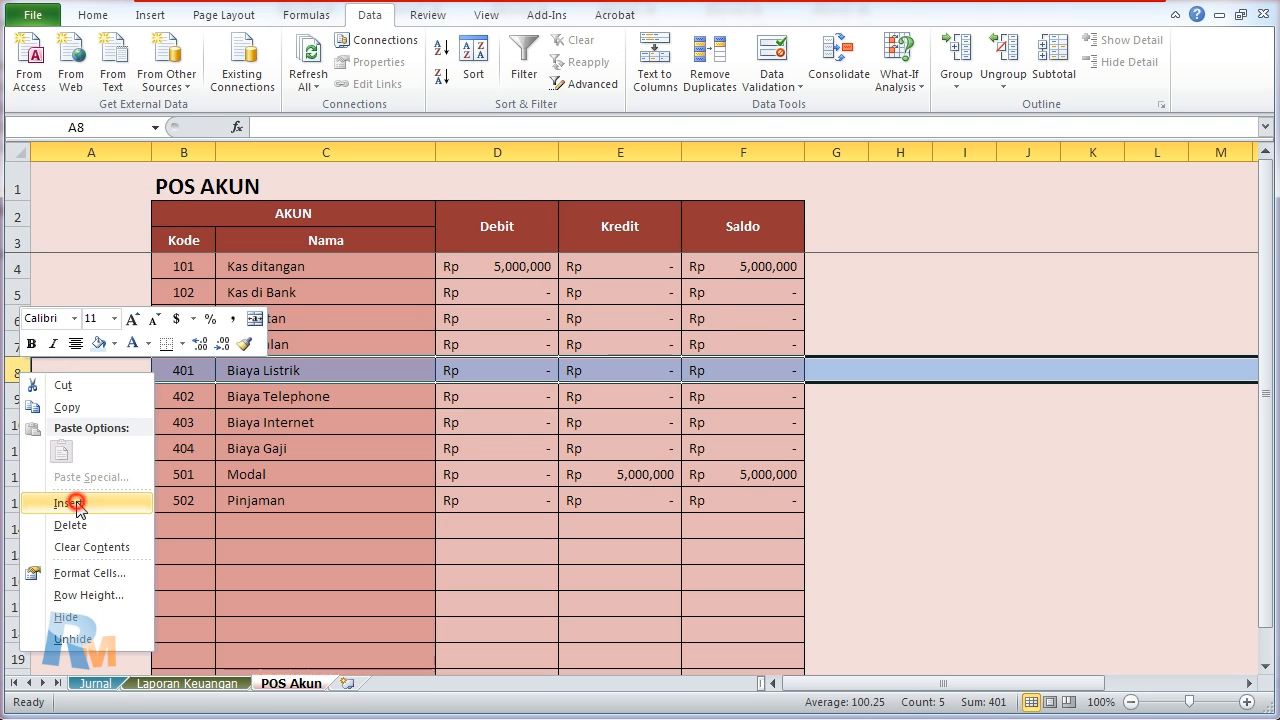
left_click(77, 505)
type("302")
key("Tab")
type("Disk")
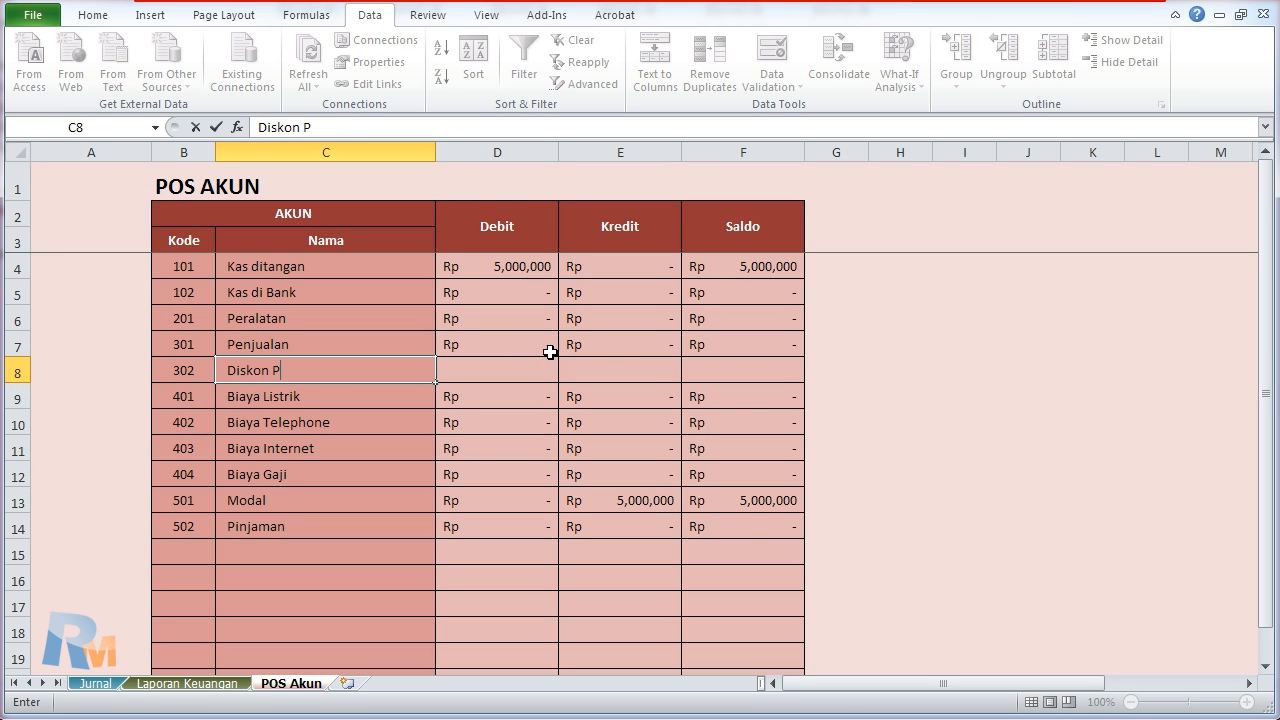
type("on Penjualan")
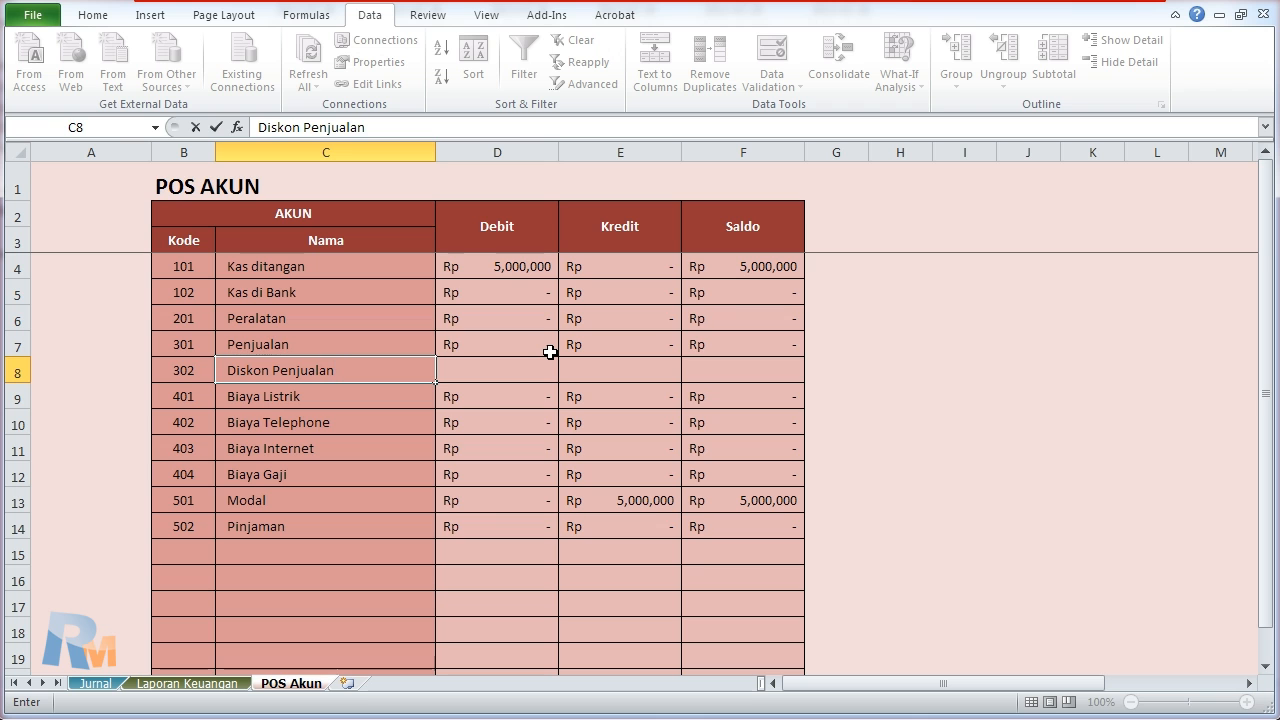
Step: Copy the Debit, Kredit and Saldo formulas from the Penjualan row into the new Diskon Penjualan row
key("Tab")
left_click_drag(548, 350, 800, 378)
left_click(571, 423)
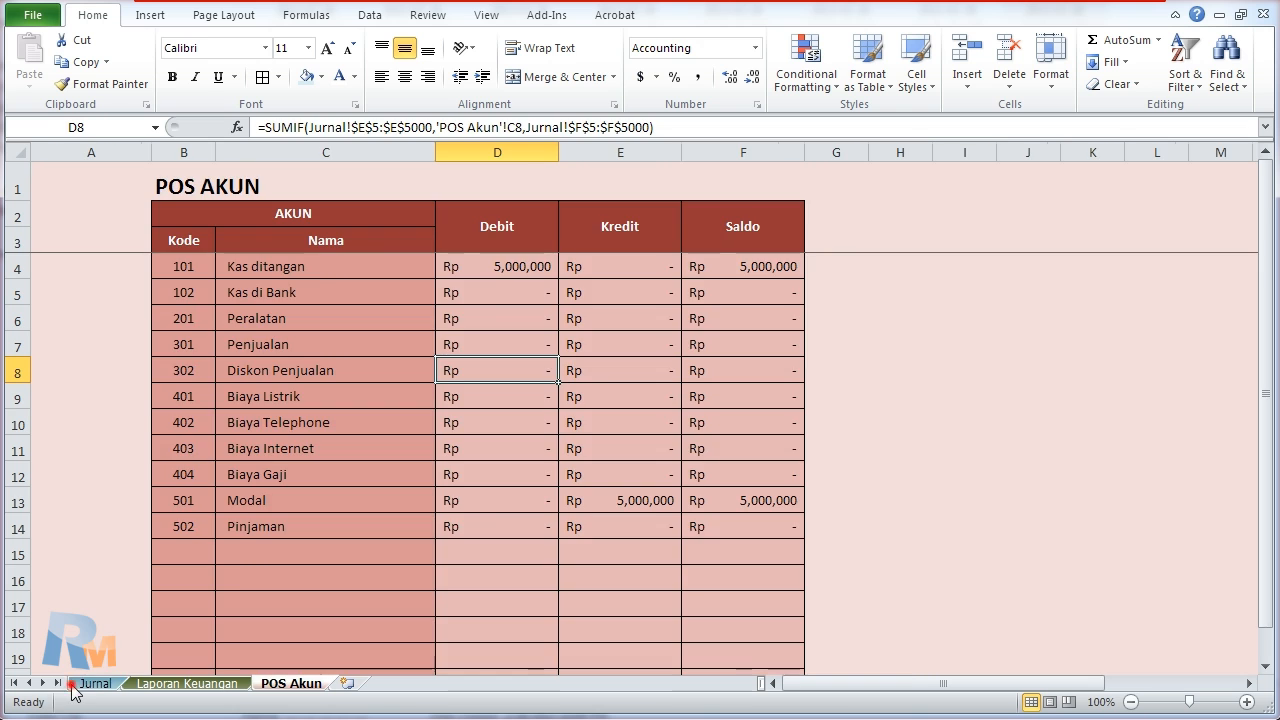
Step: Test the new account by setting the Investasi awal entry's debit account in Jurnal to Diskon Penjualan and checking its POS Akun balance
left_click(95, 683)
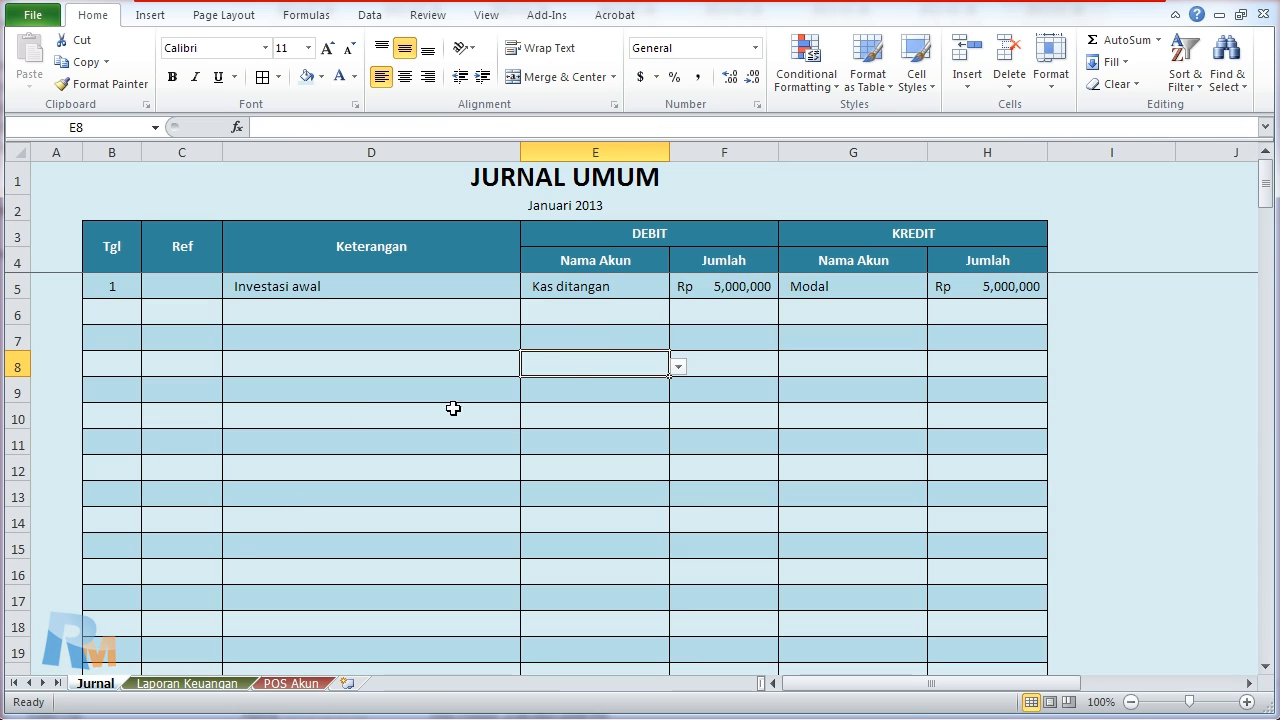
left_click(593, 292)
left_click(679, 288)
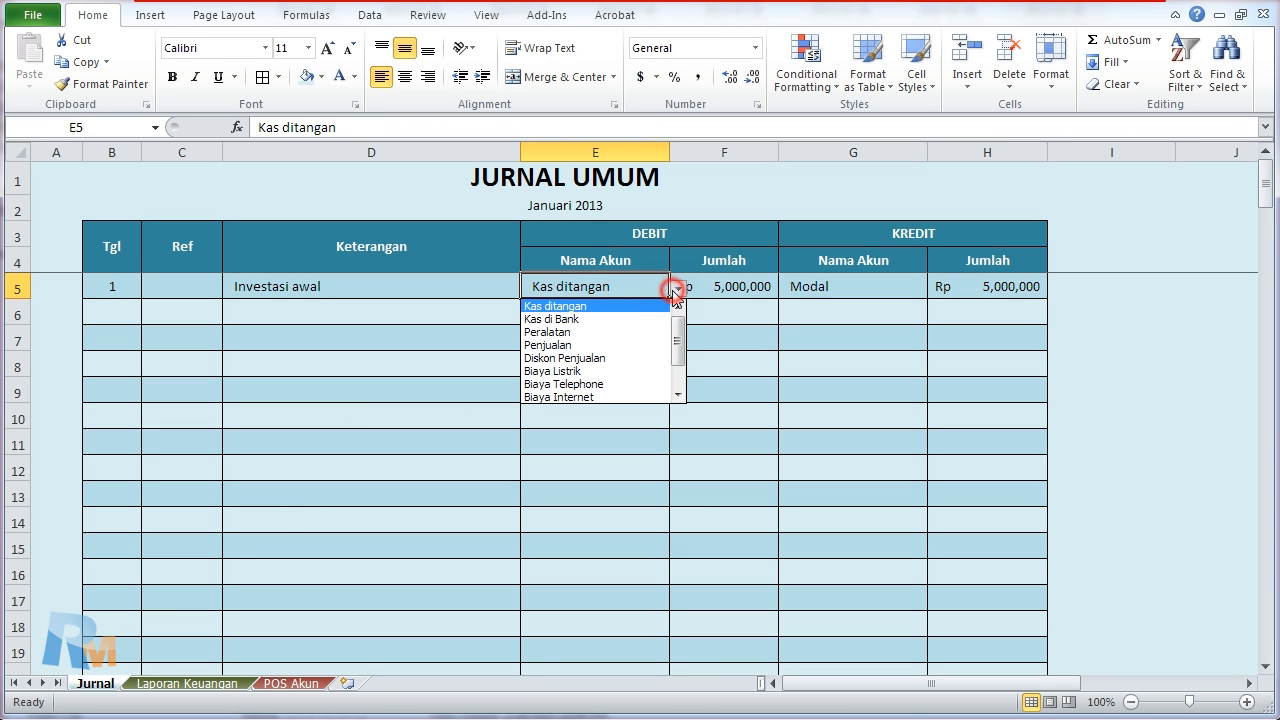
left_click(560, 358)
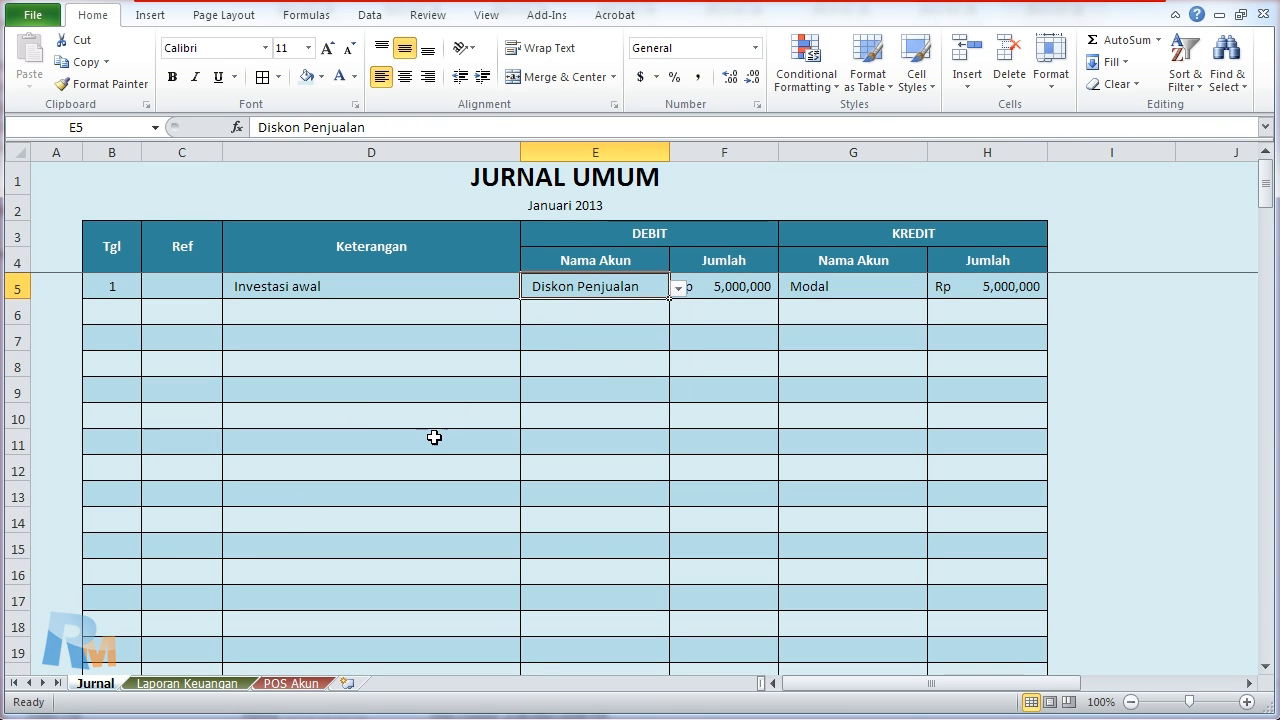
left_click(289, 684)
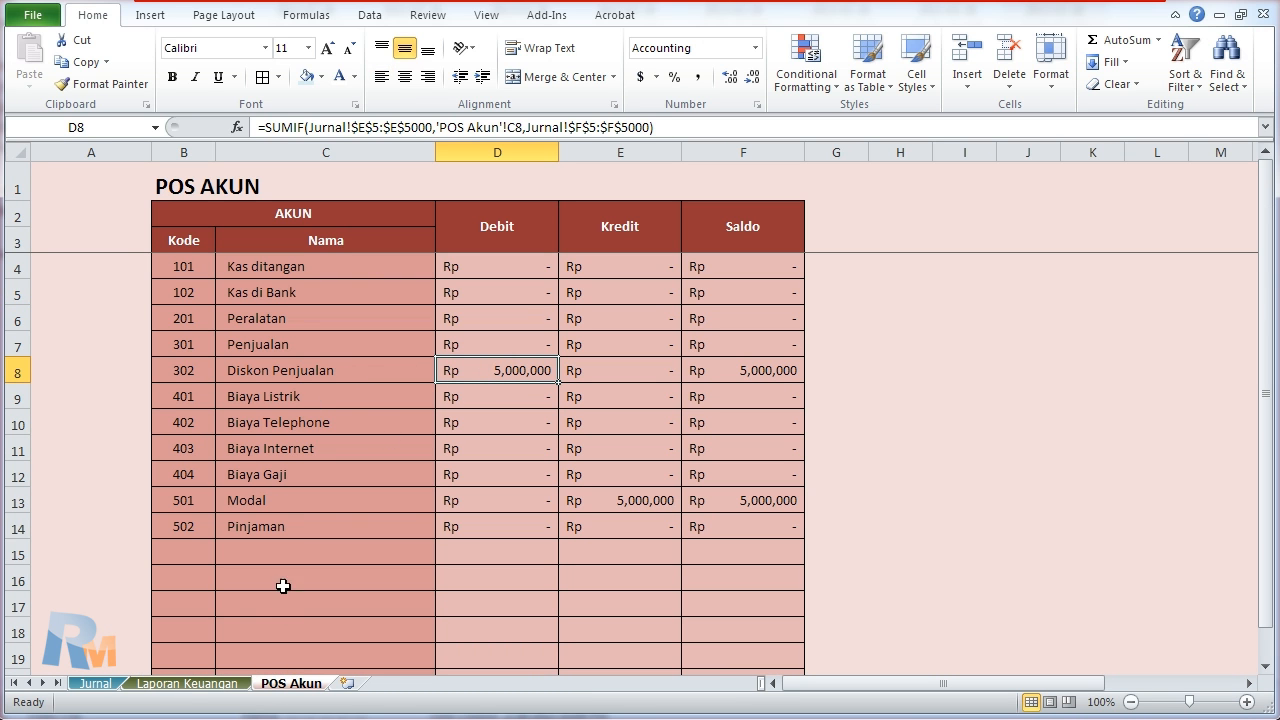
Step: Restore the Investasi awal entry's debit account to Kas ditangan and recheck the balances on POS Akun
left_click(92, 684)
left_click(681, 287)
scroll(600, 340, "up", 2)
left_click(580, 306)
left_click(556, 438)
left_click(285, 684)
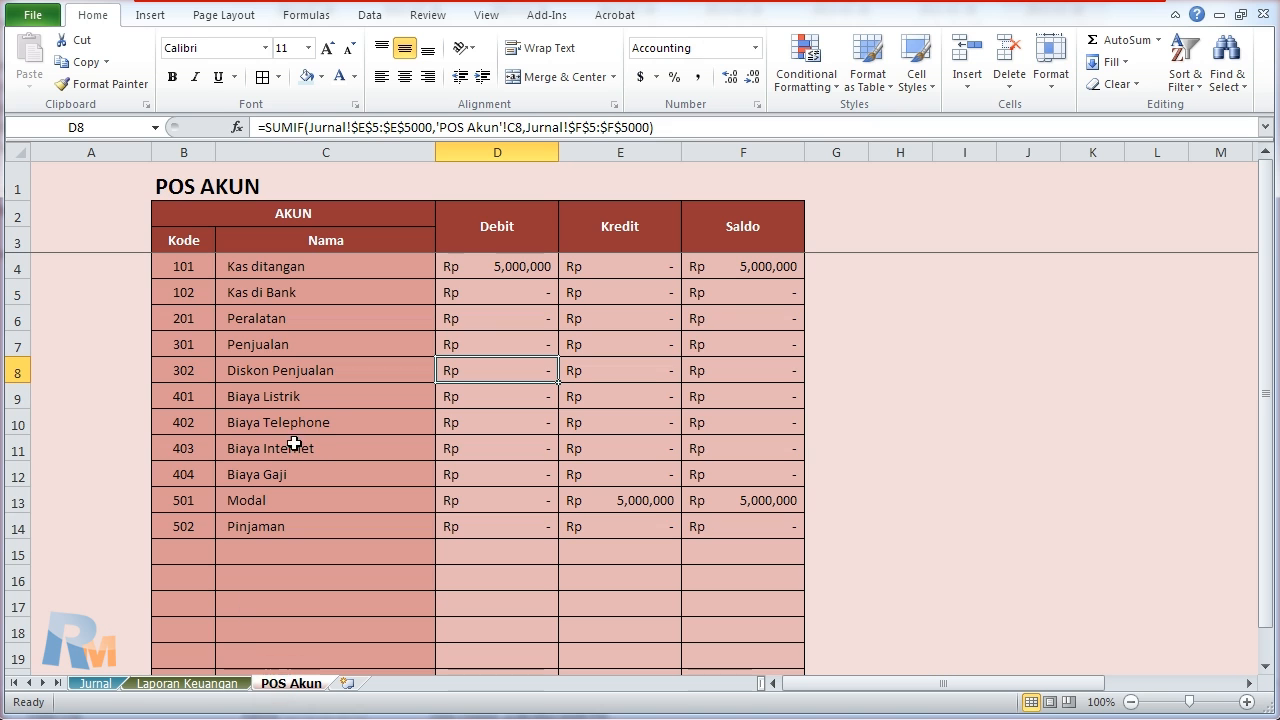
Step: Link the Diskon Penjualan amount in C5 of Laporan Keuangan to its Saldo with ='POS Akun'!F8
left_click(697, 370)
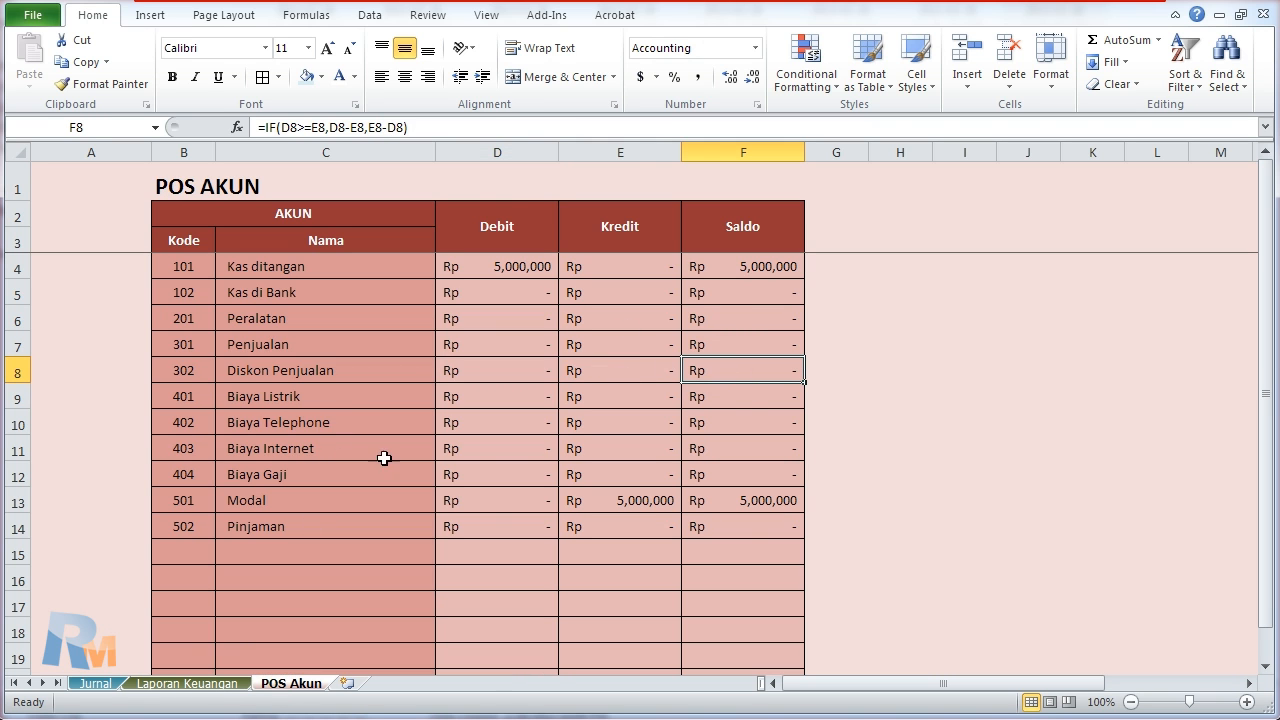
left_click(200, 684)
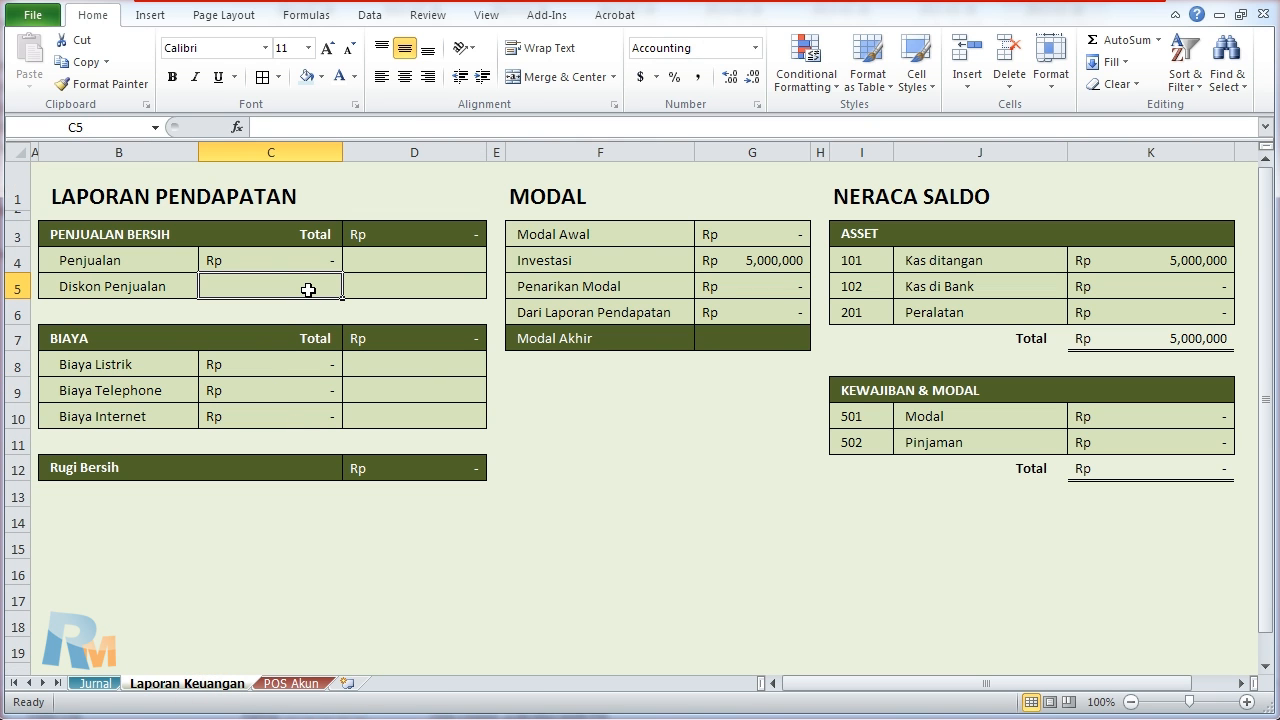
type("=")
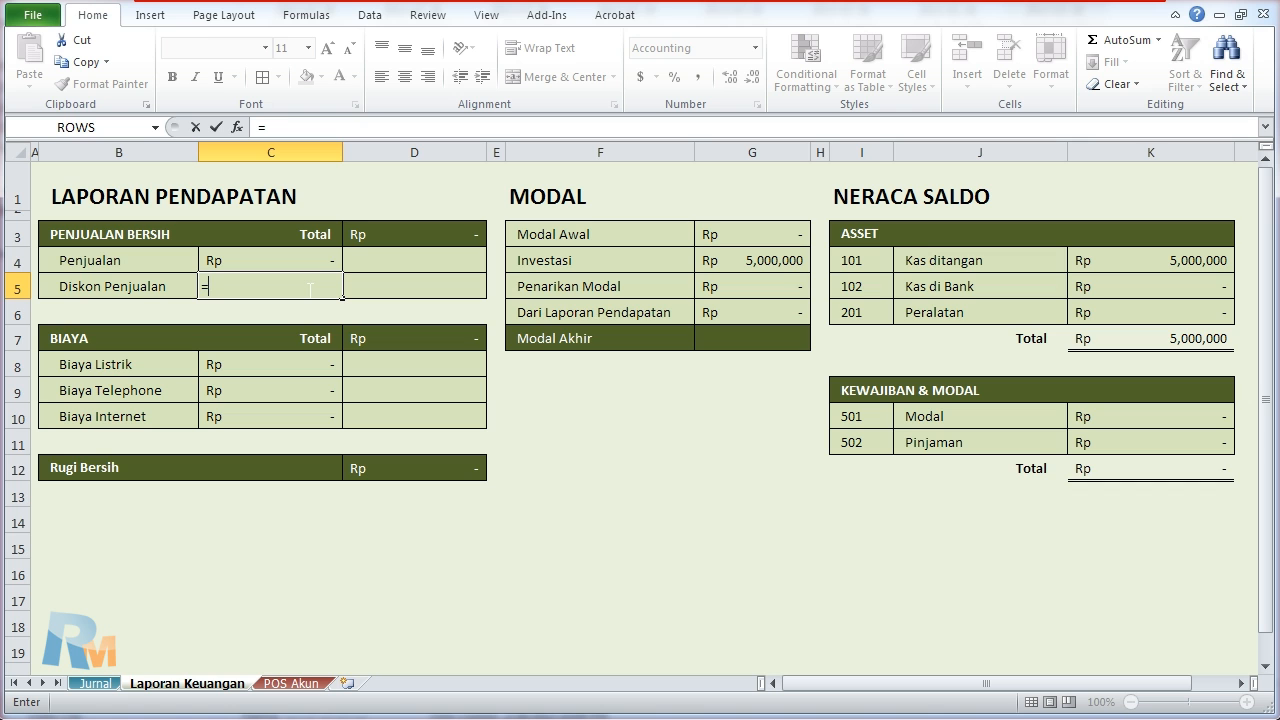
left_click(290, 683)
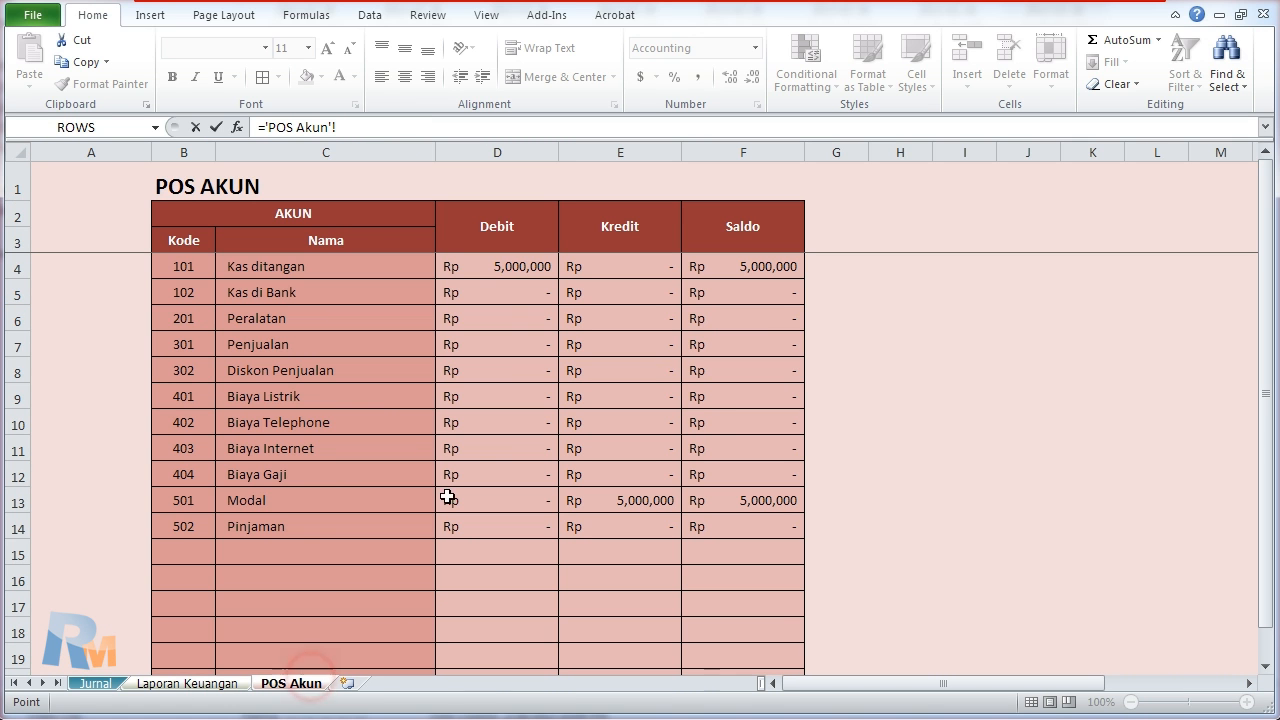
left_click(727, 368)
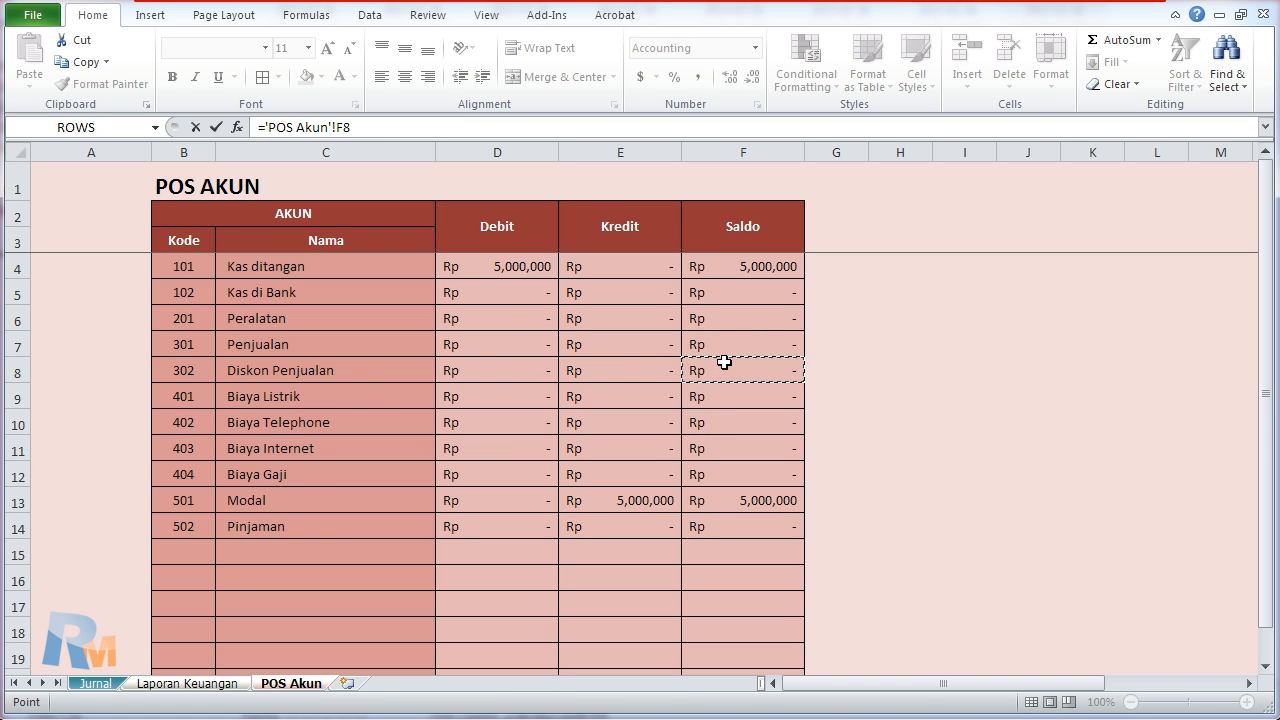
key("Return")
Step: Replace the Penjualan Bersih total in D3 with =C4-C5 so the sales discount is subtracted from sales
left_click(457, 231)
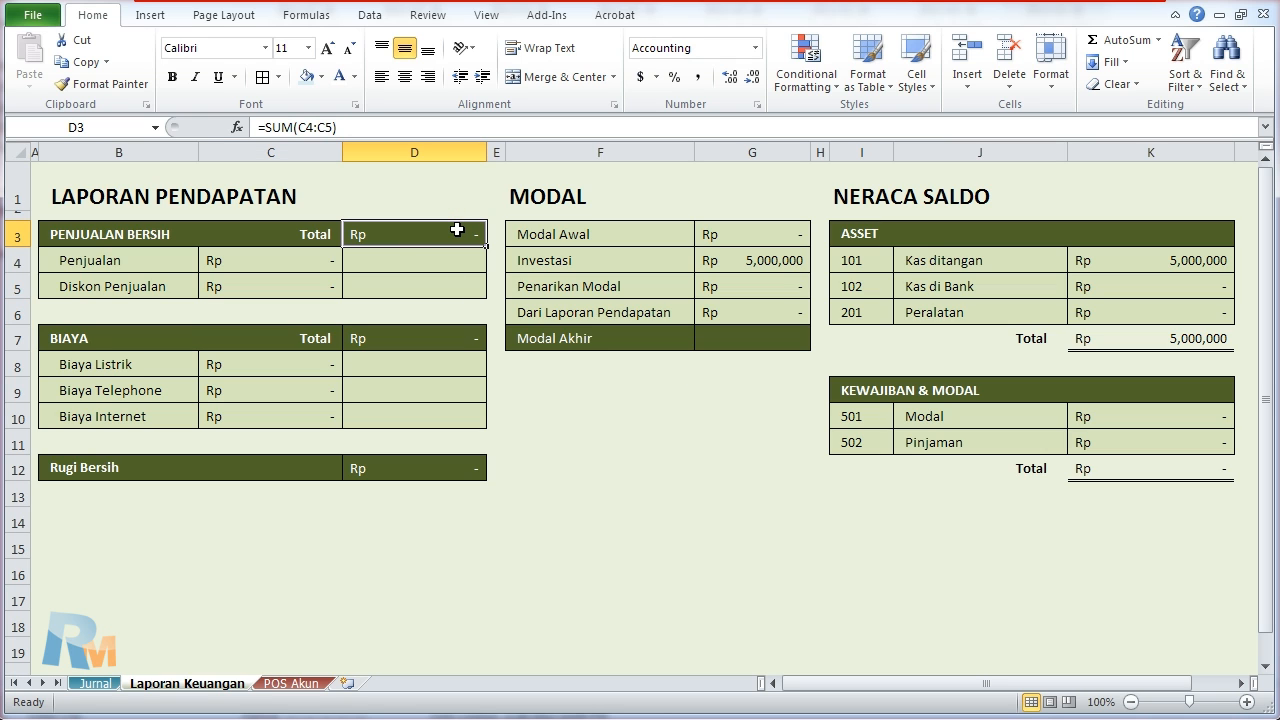
type("=")
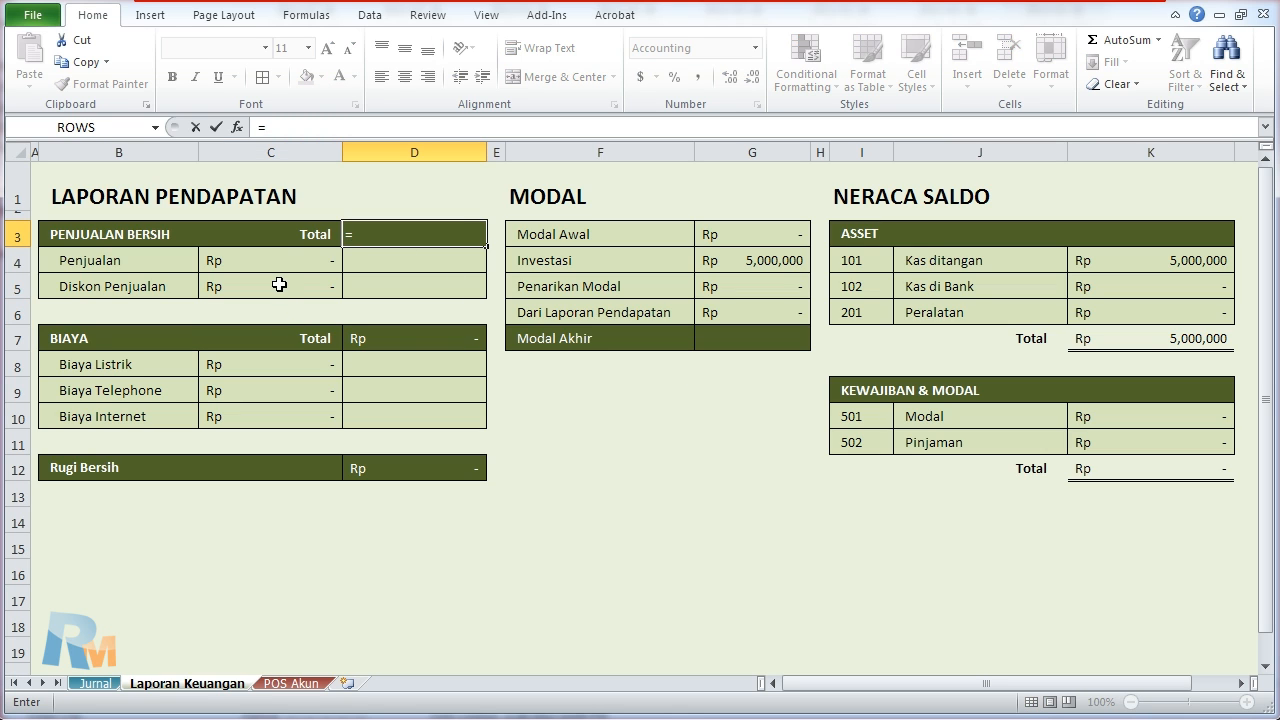
left_click(296, 252)
type("-")
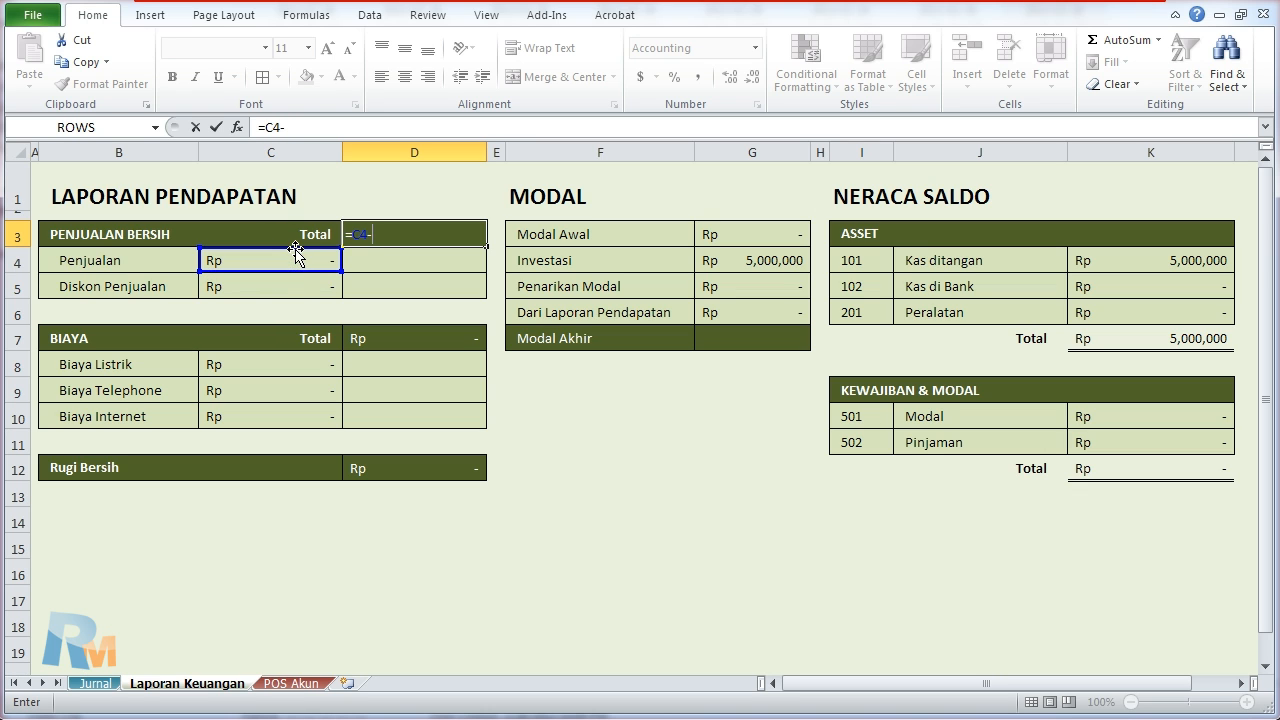
left_click(298, 282)
key("Return")
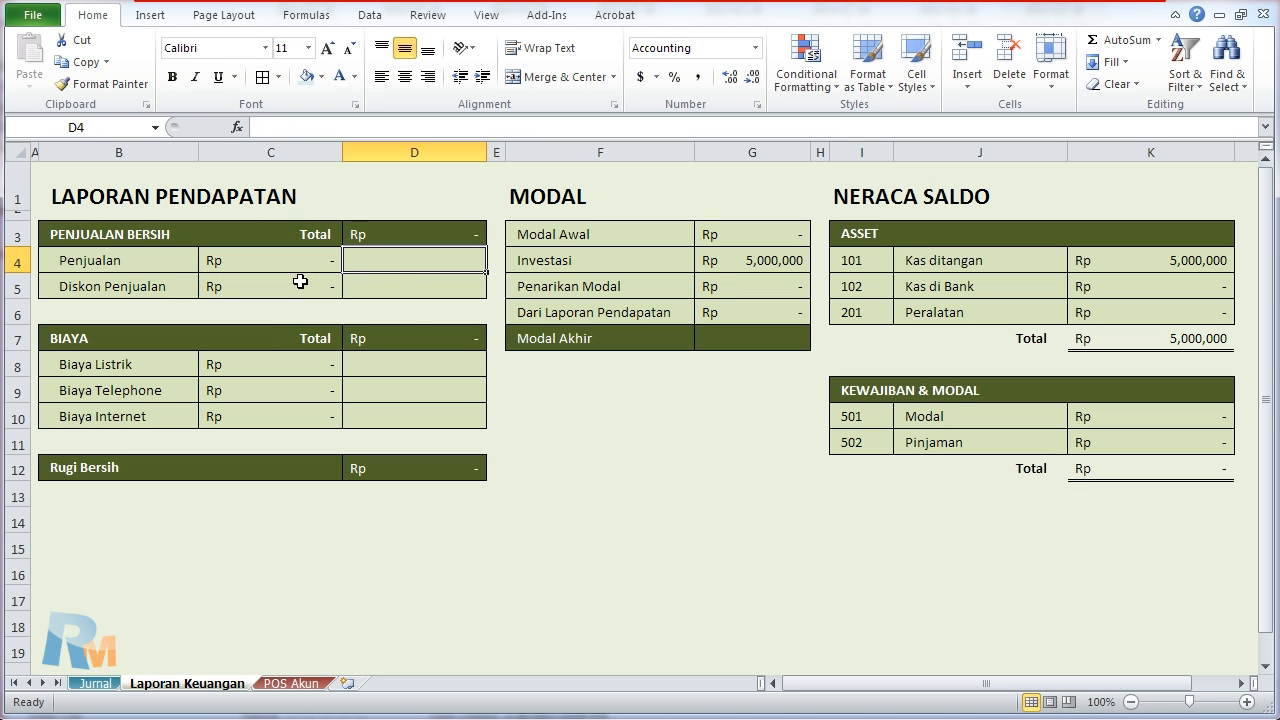
Step: Start a second Jurnal entry in row 6 with date 2 and description Beli Komputer
left_click(100, 684)
left_click(134, 308)
type("2")
key("Tab")
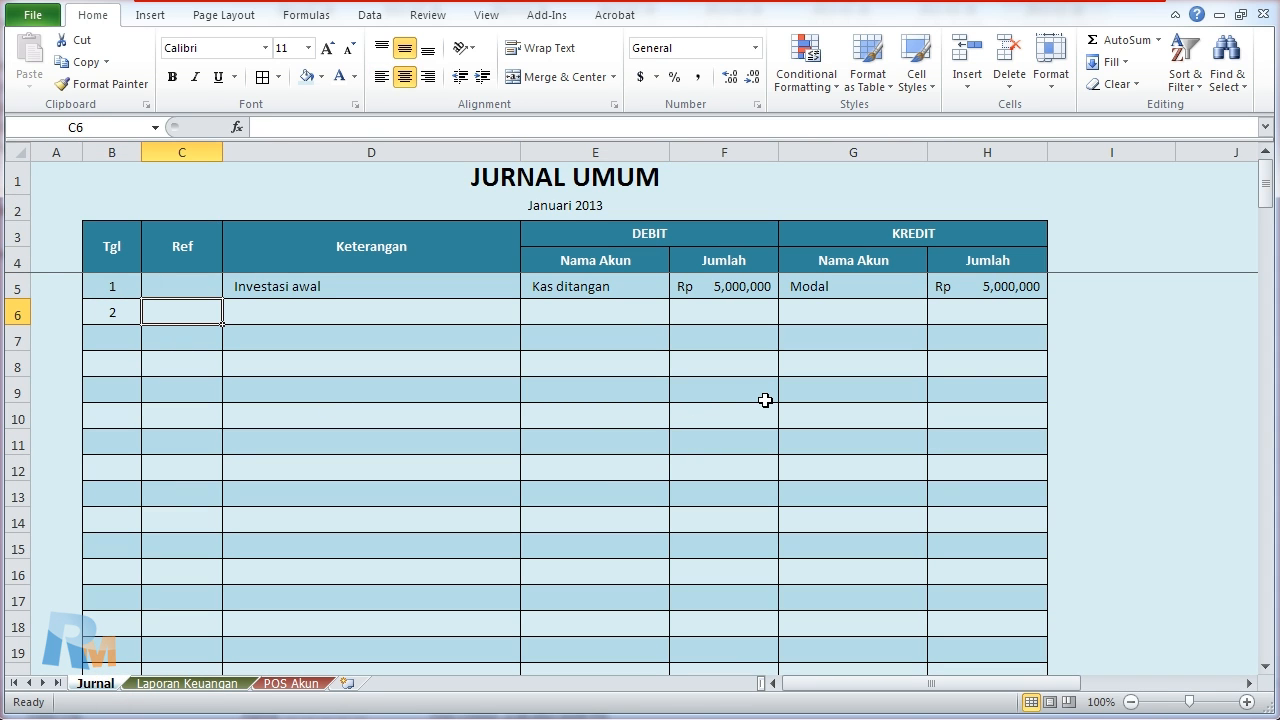
key("Tab")
type("Beli Komputer")
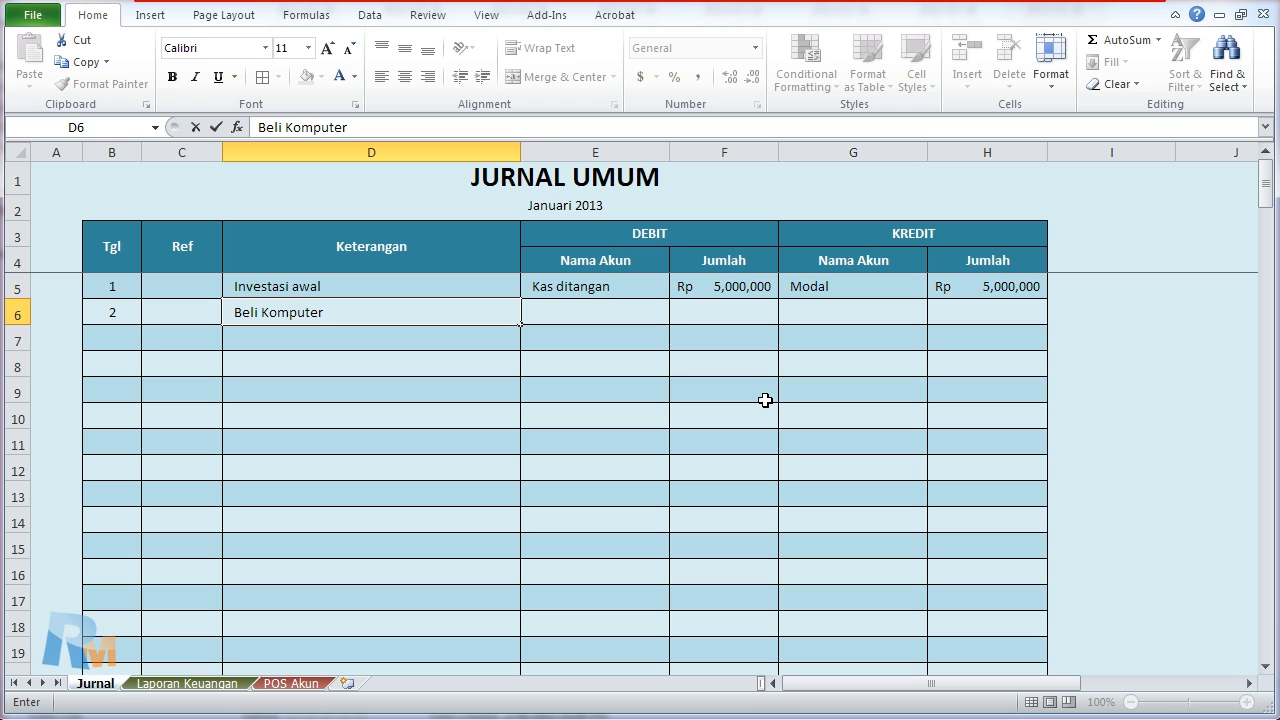
Step: Debit the Peralatan account with 2,100,000 for the Beli Komputer entry
key("Tab")
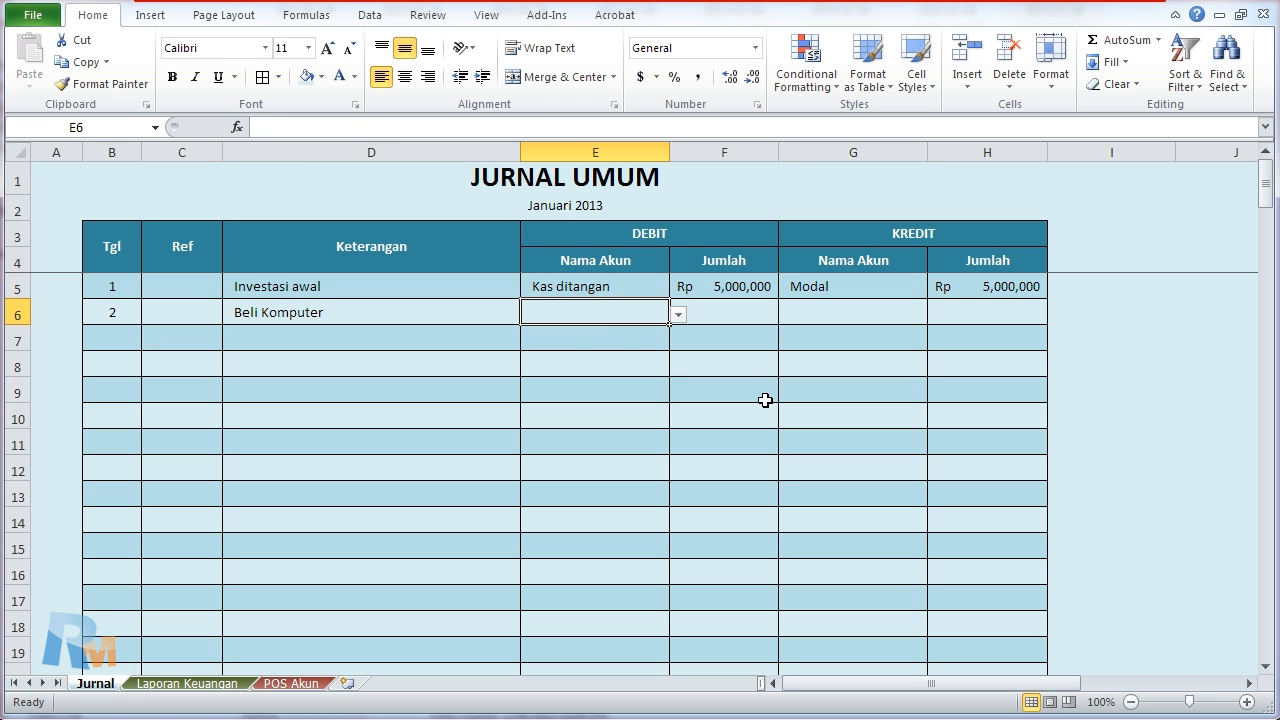
left_click(678, 314)
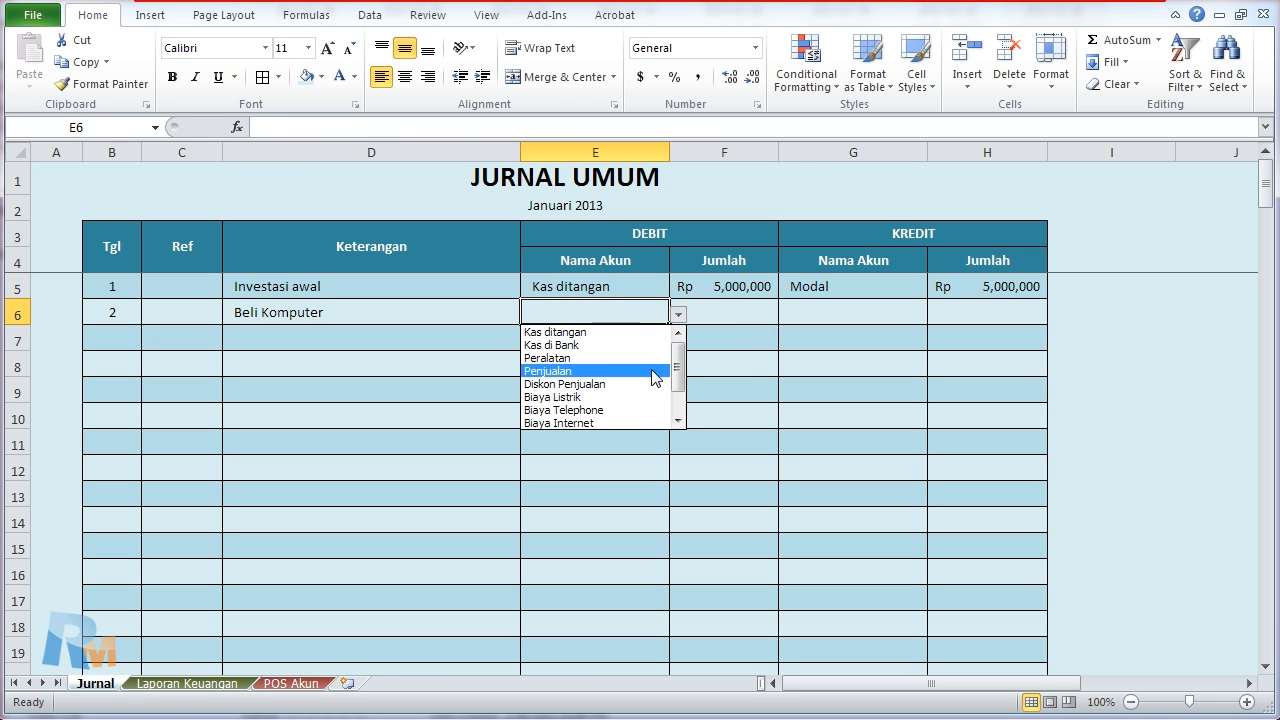
left_click(608, 357)
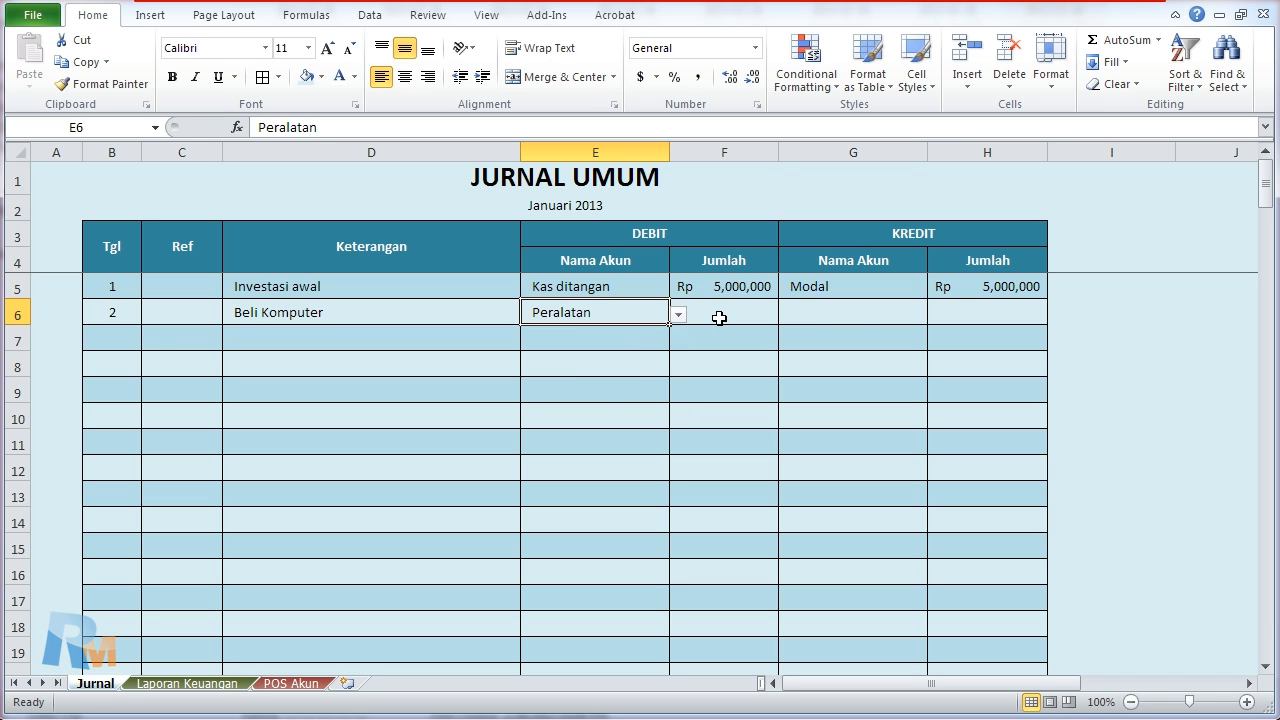
left_click(726, 316)
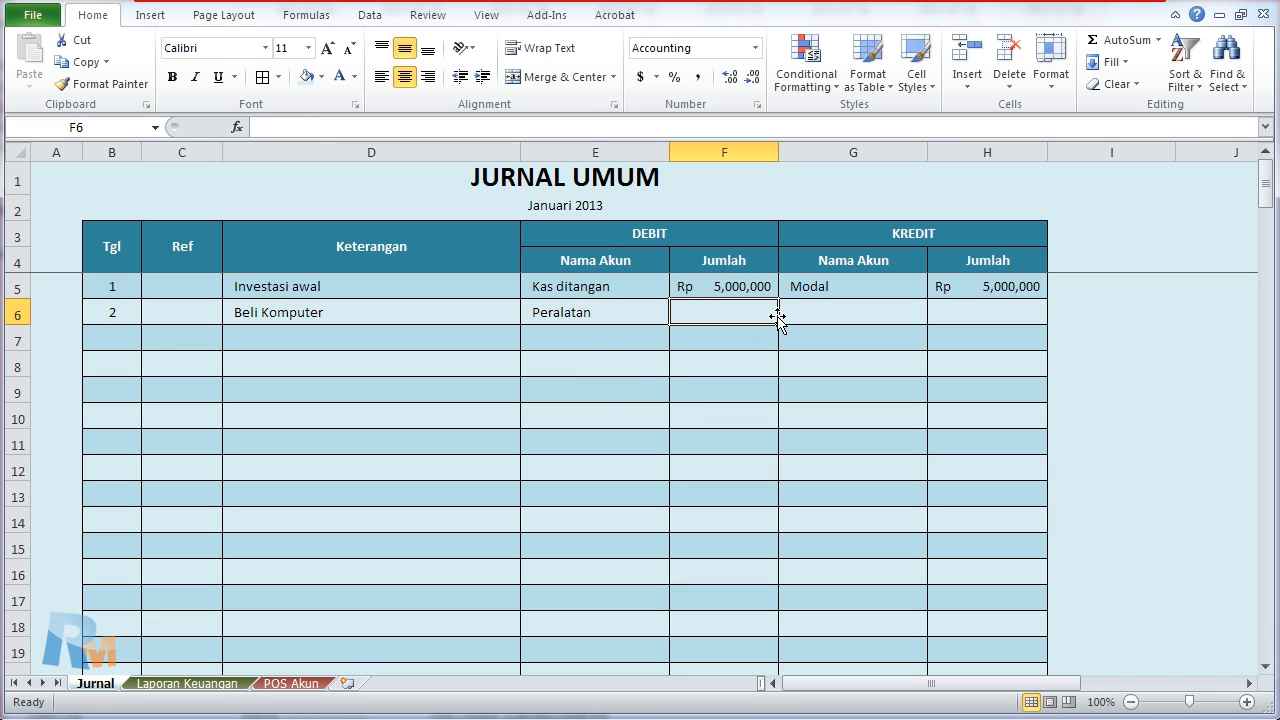
type("2100000")
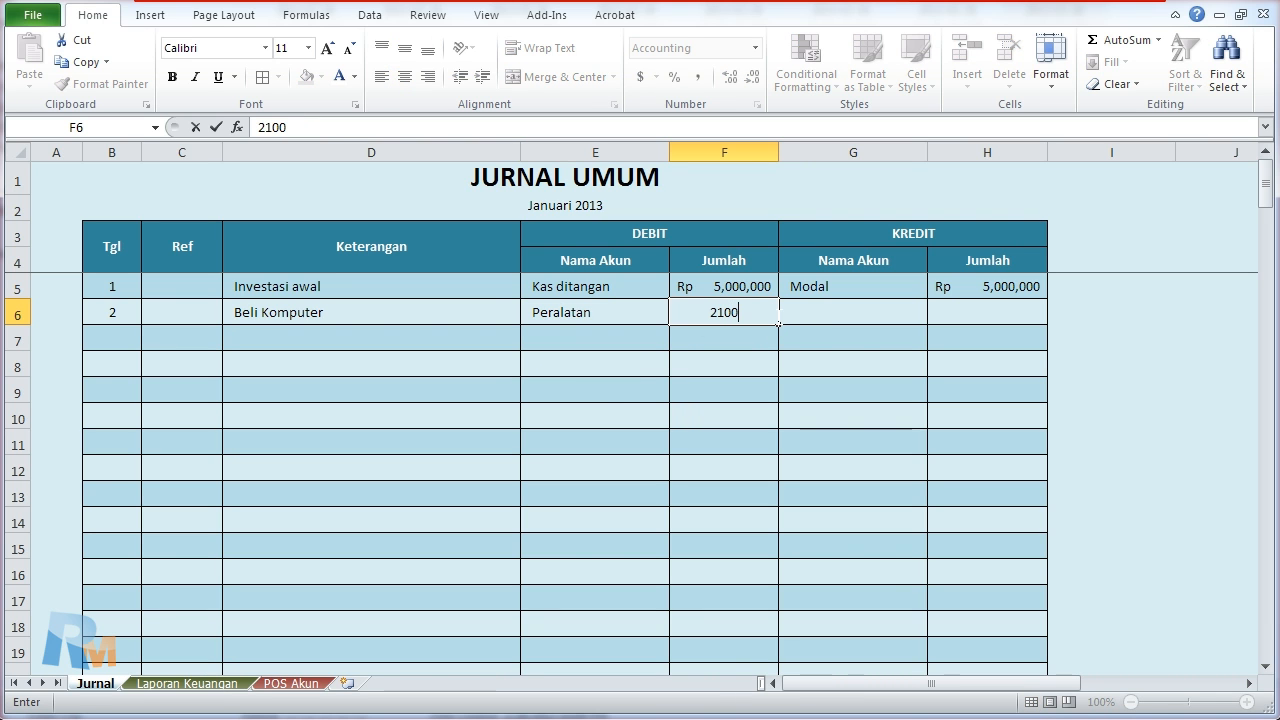
key("Tab")
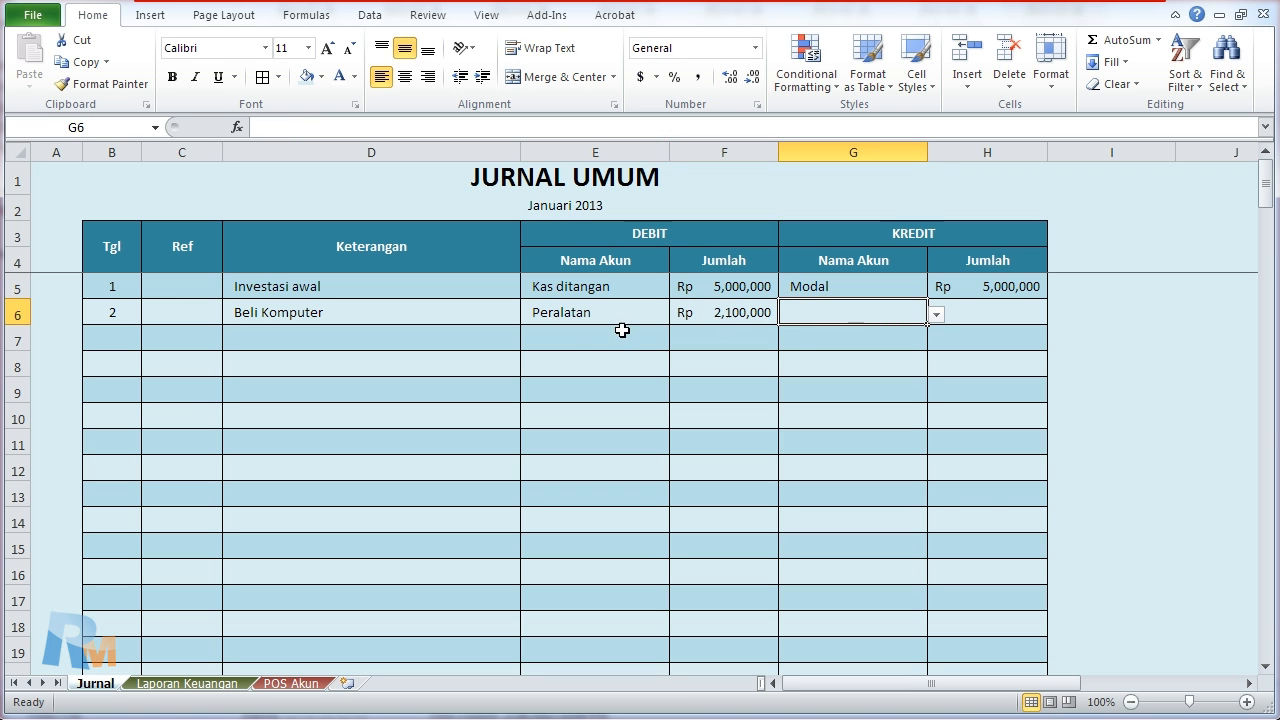
Step: Credit Kas ditangan with 2,100,000 for the Beli Komputer entry and check the account balances on POS Akun
left_click(936, 314)
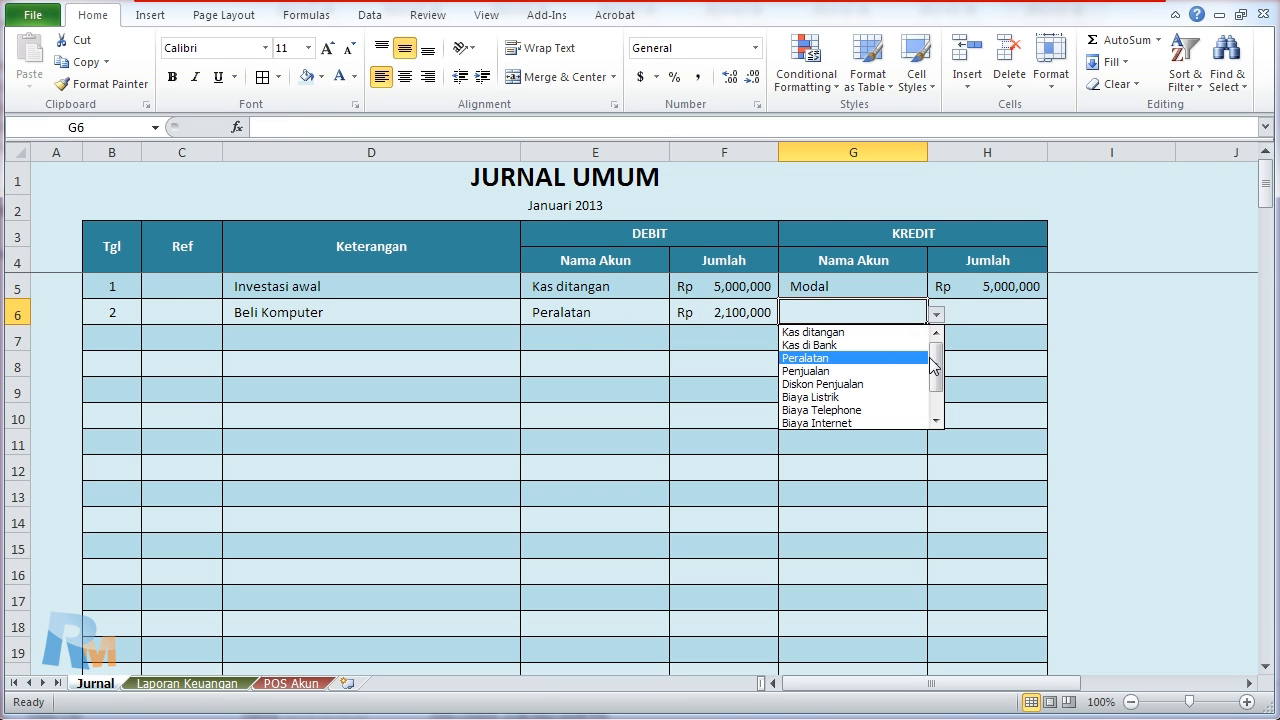
left_click(862, 332)
left_click(980, 313)
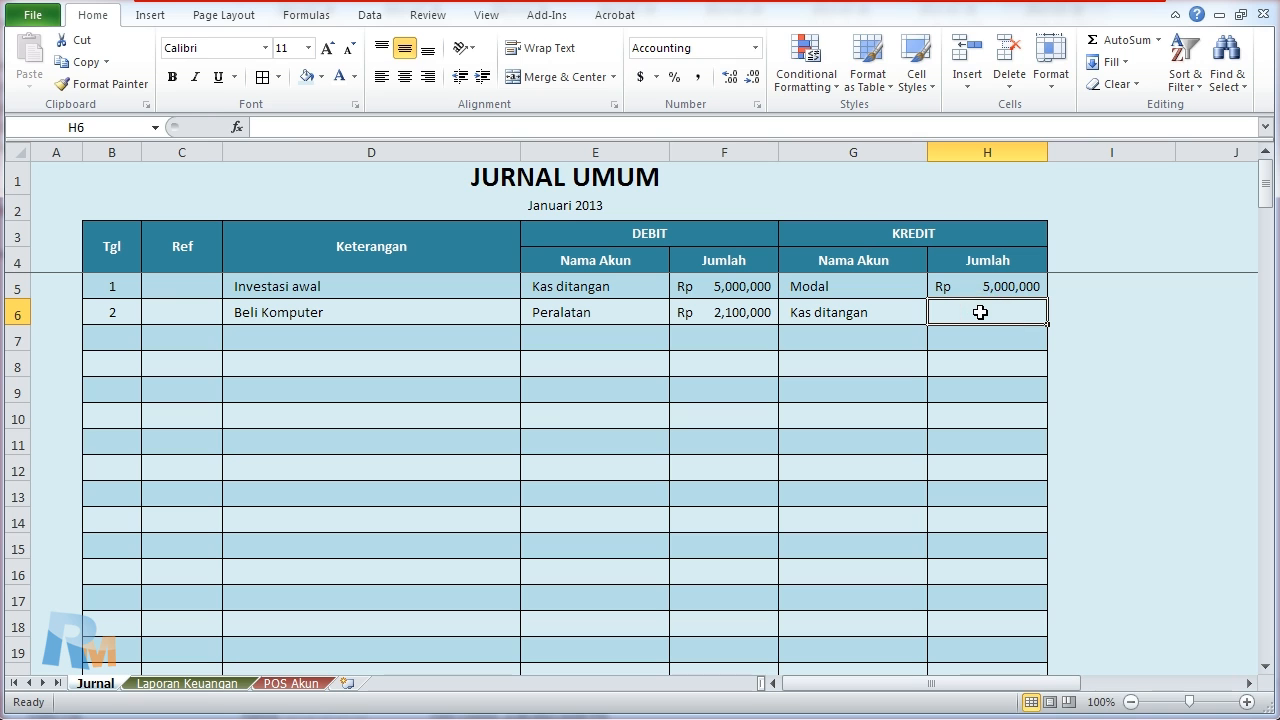
type("2,100,")
type("0000")
key("Return")
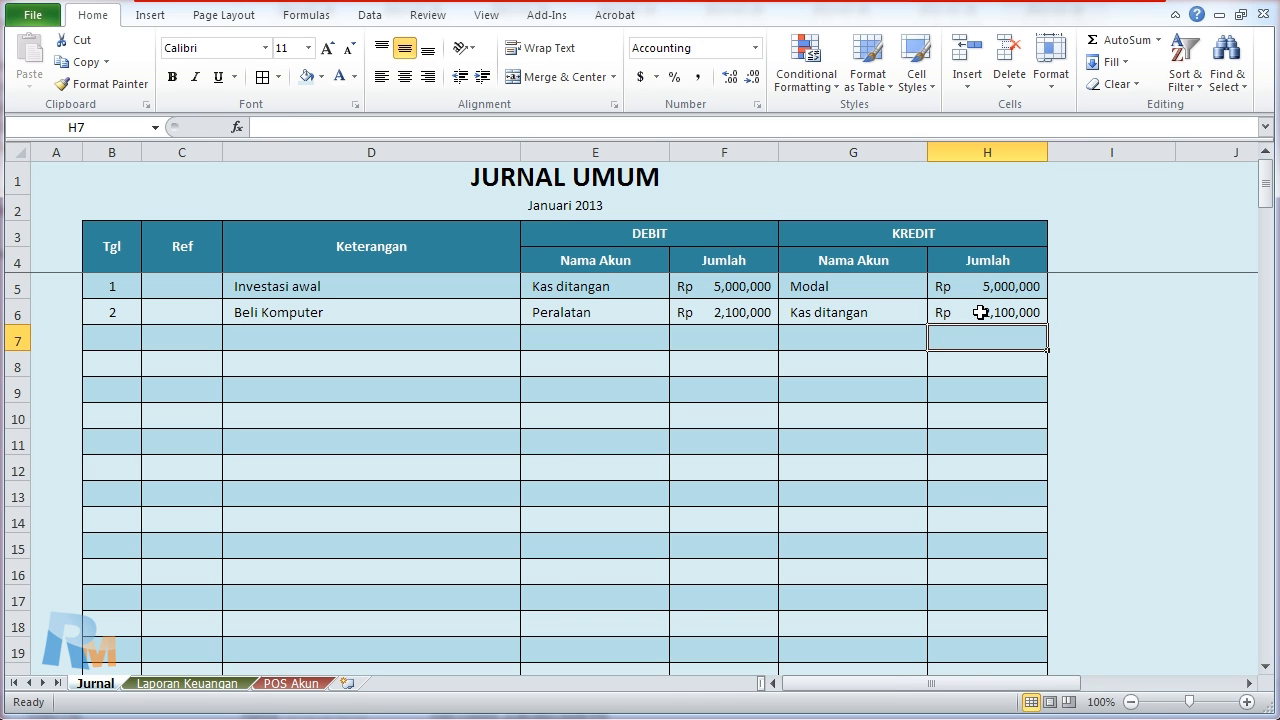
left_click(303, 684)
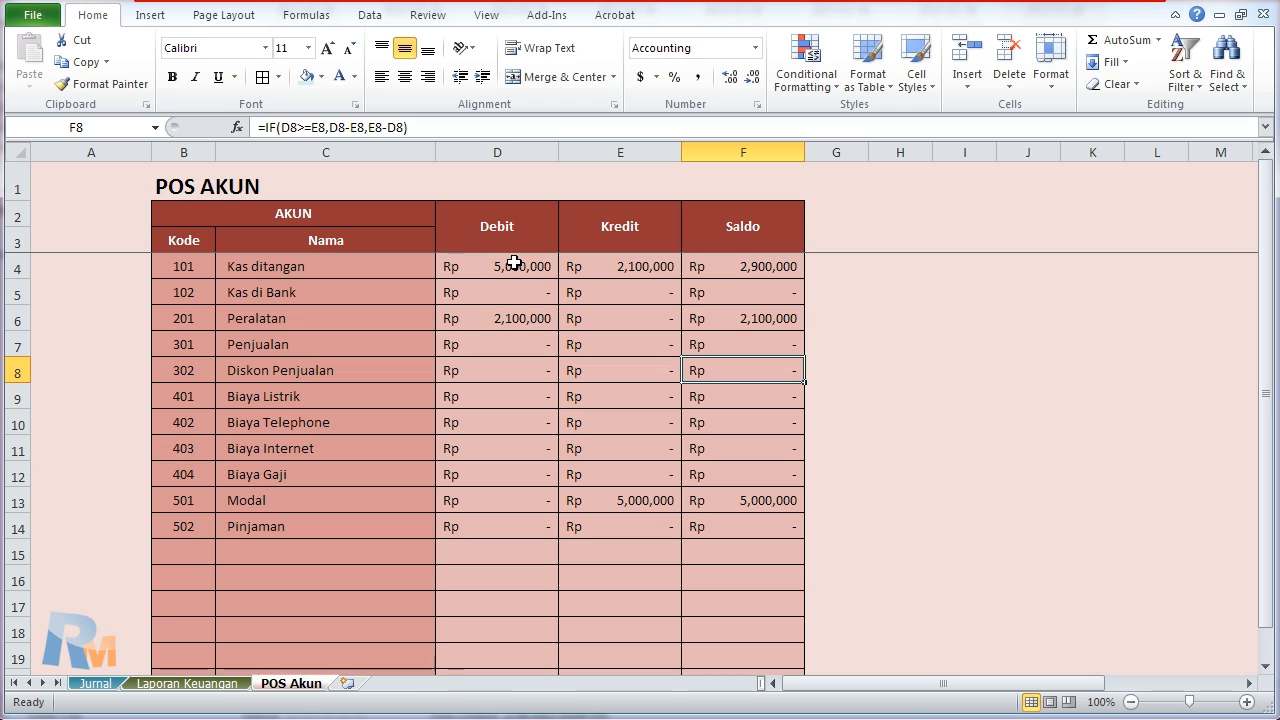
Step: Check the Kas ditangan and Peralatan balances on POS Akun and the Kewajiban & Modal total on Laporan Keuangan
left_click(743, 263)
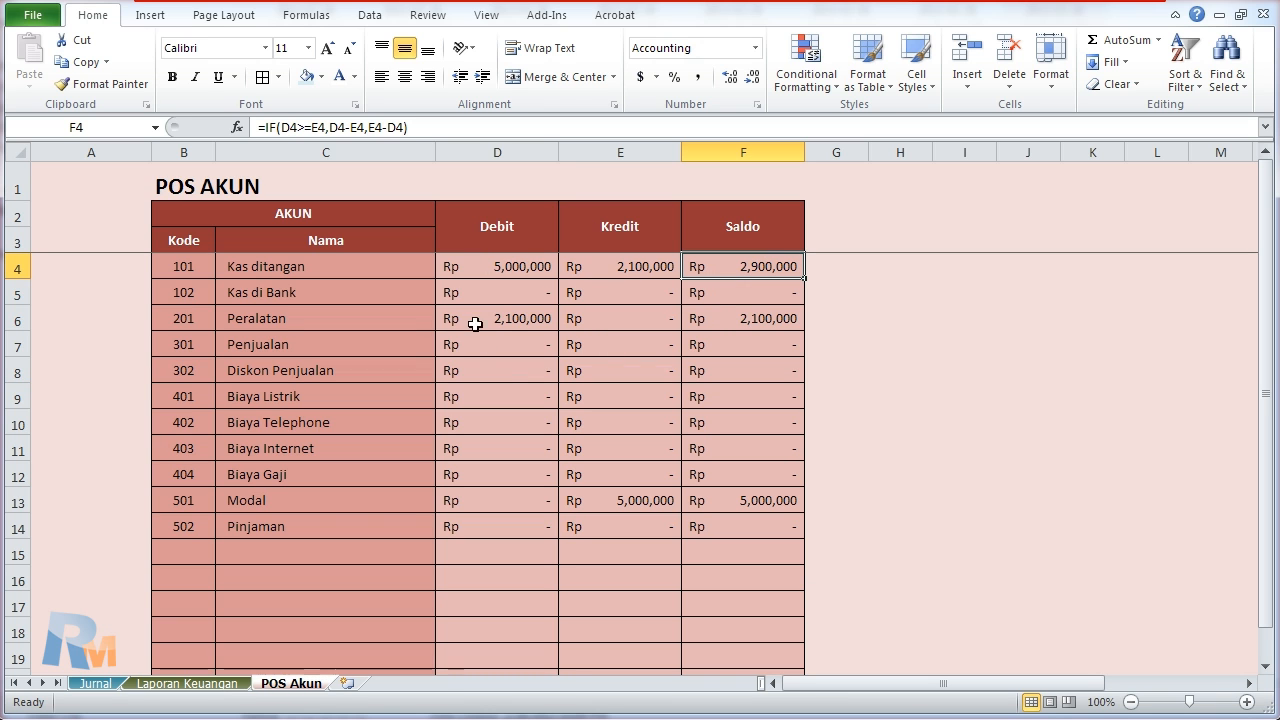
left_click(725, 315)
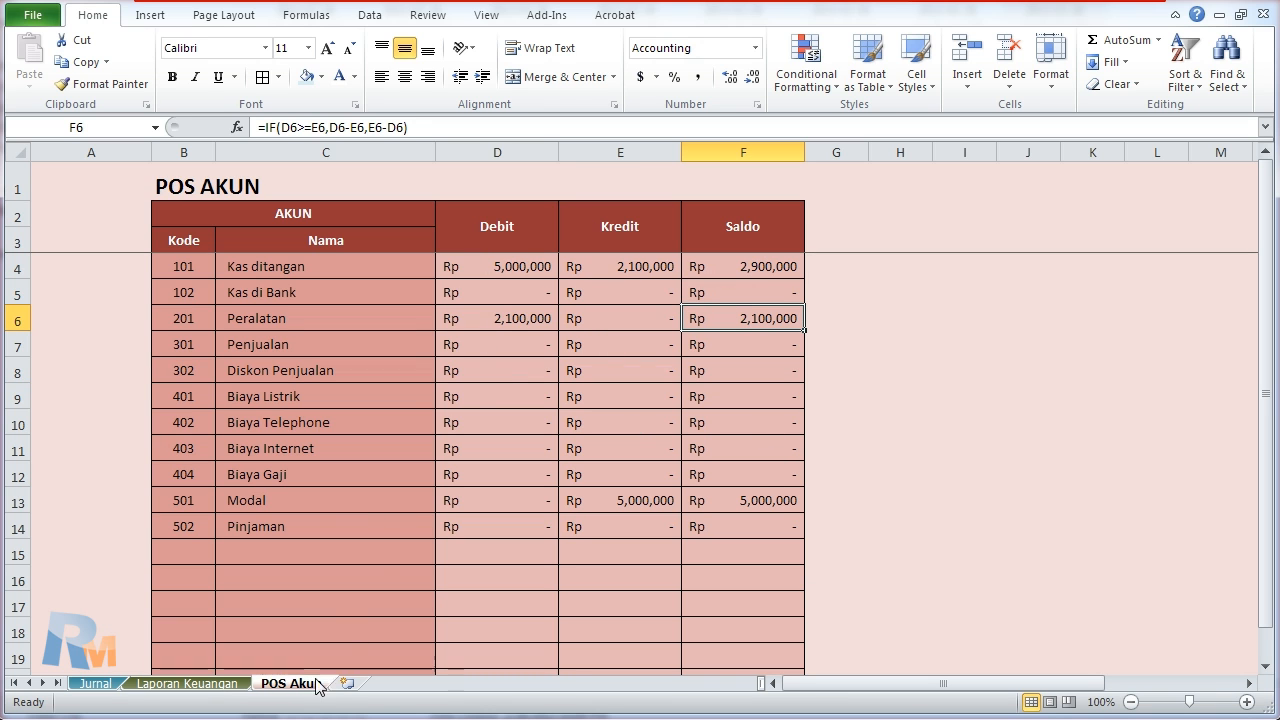
left_click(195, 684)
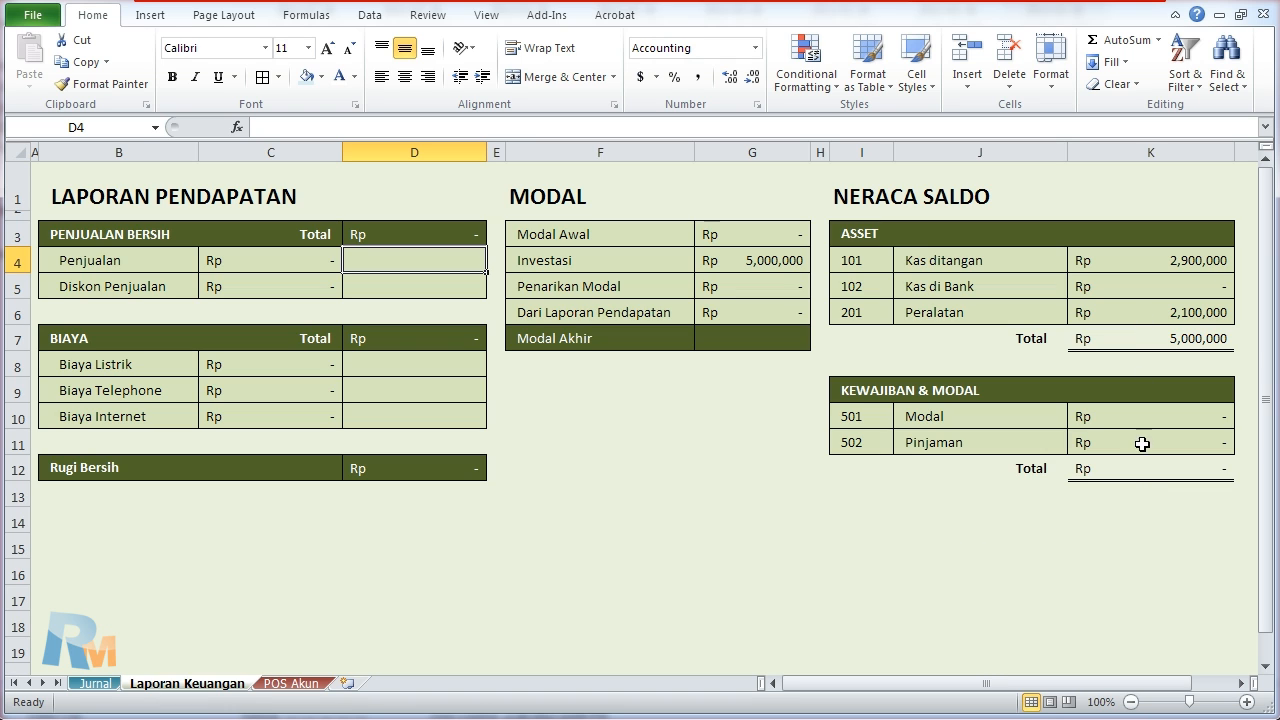
left_click(1123, 473)
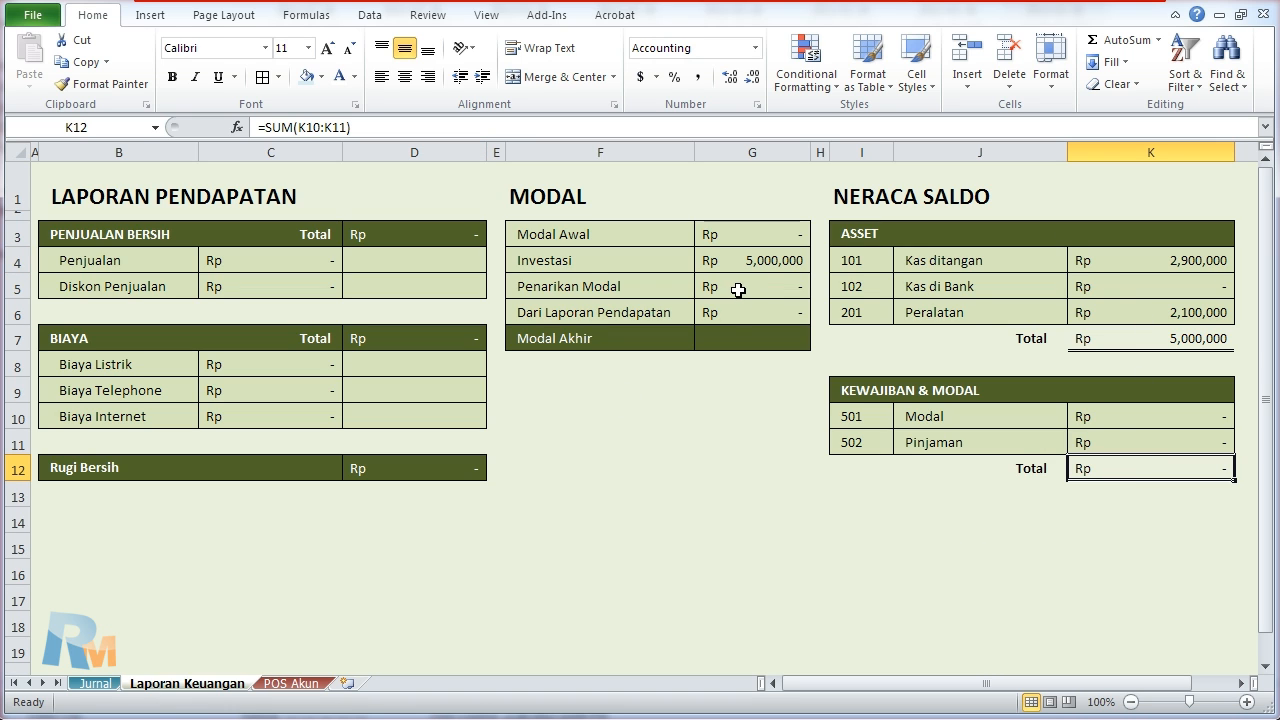
Step: Calculate Modal Akhir in G7 with =G3+G4-G5+G6
left_click(747, 345)
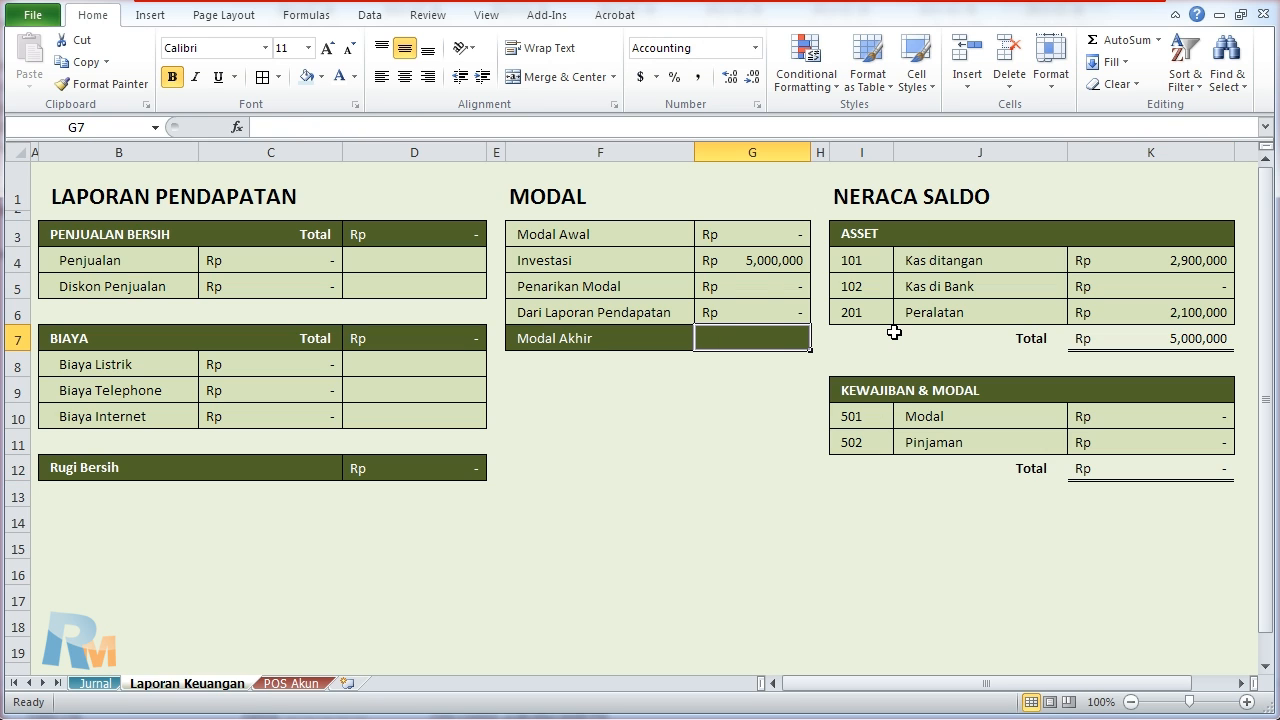
type("=")
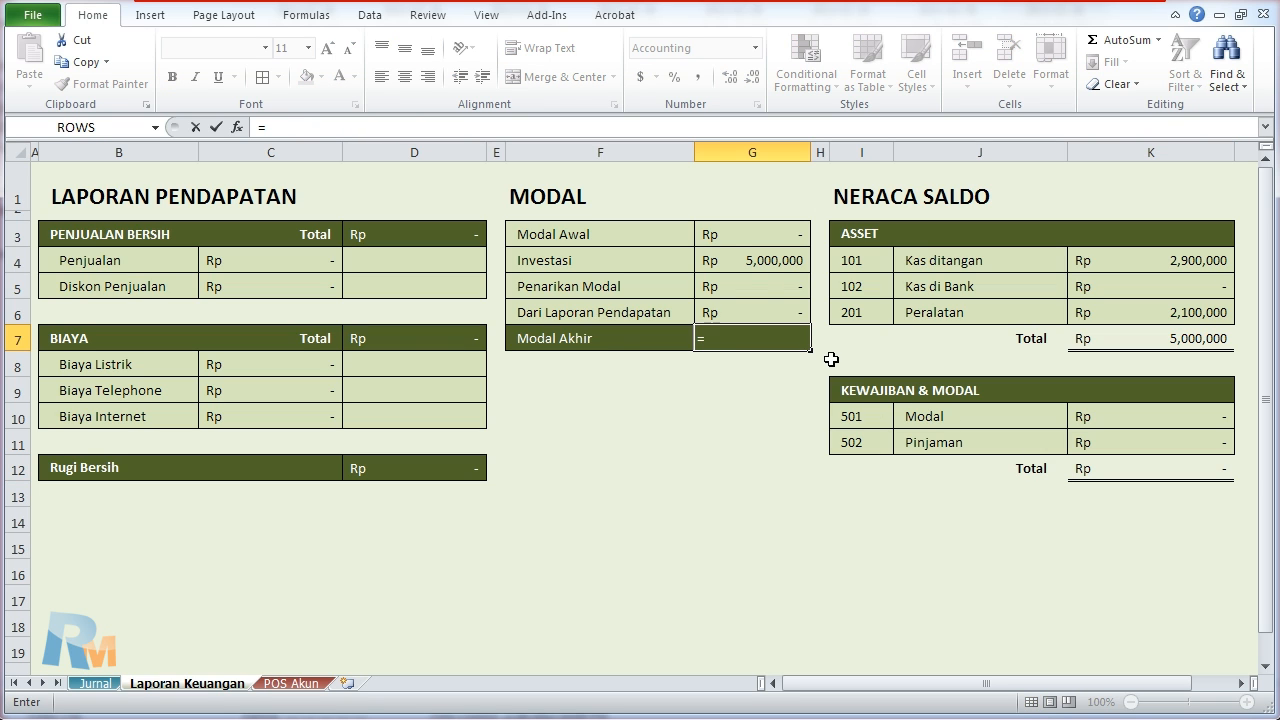
left_click(737, 236)
type("+")
left_click(752, 259)
type("-")
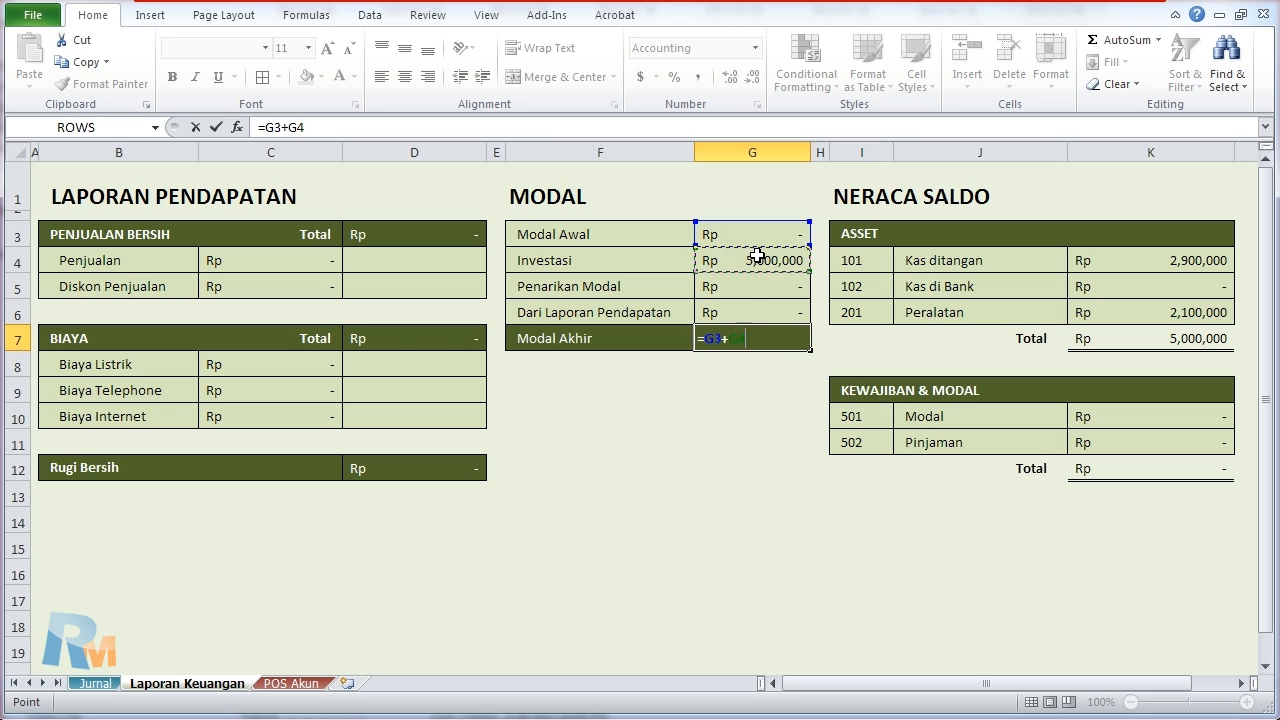
left_click(751, 285)
type("+")
left_click(749, 313)
key("Return")
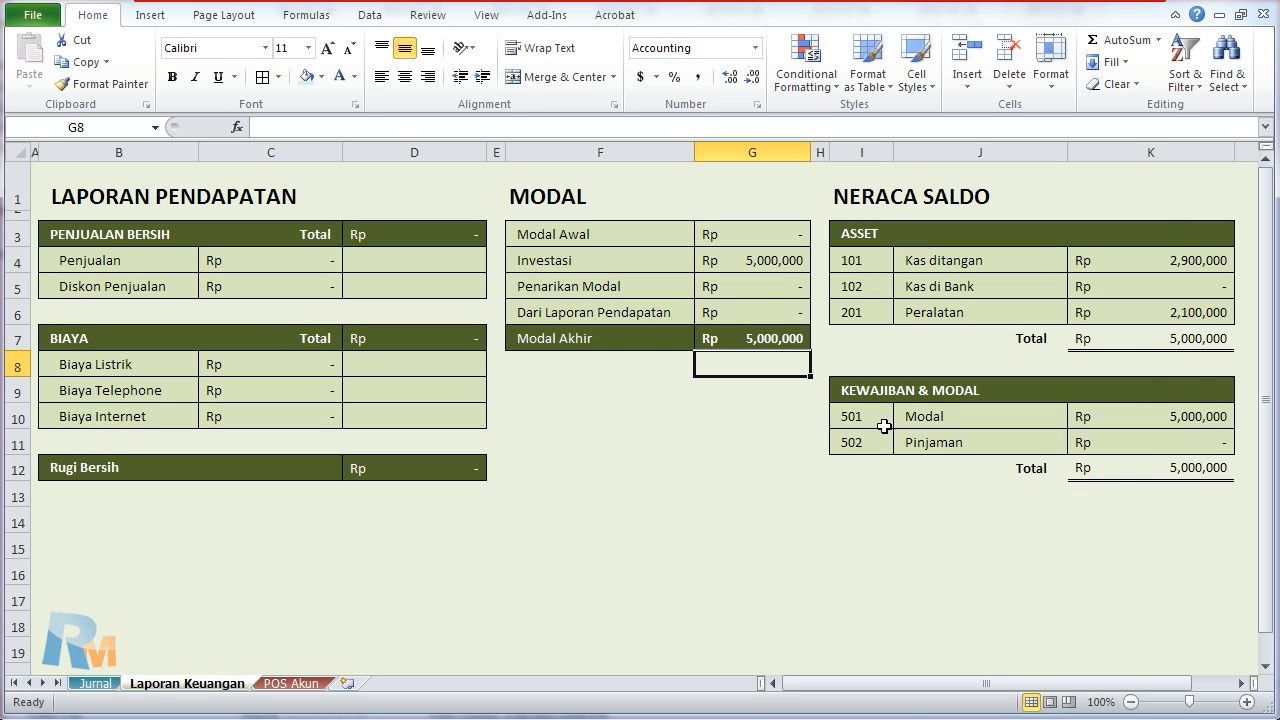
Step: Start a third Jurnal entry in row 7 with date 3 and description Jasa Pemotretan Dokumentasi
left_click(95, 683)
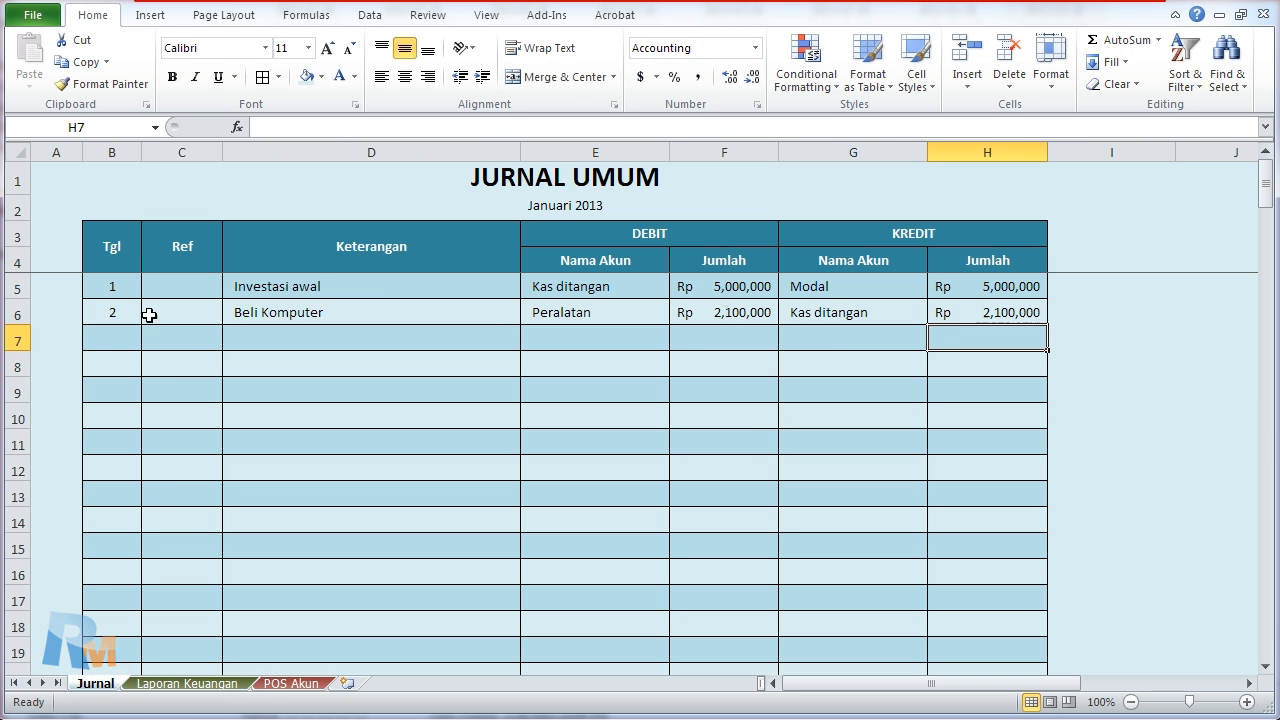
left_click(113, 336)
type("3")
key("Tab")
key("Tab")
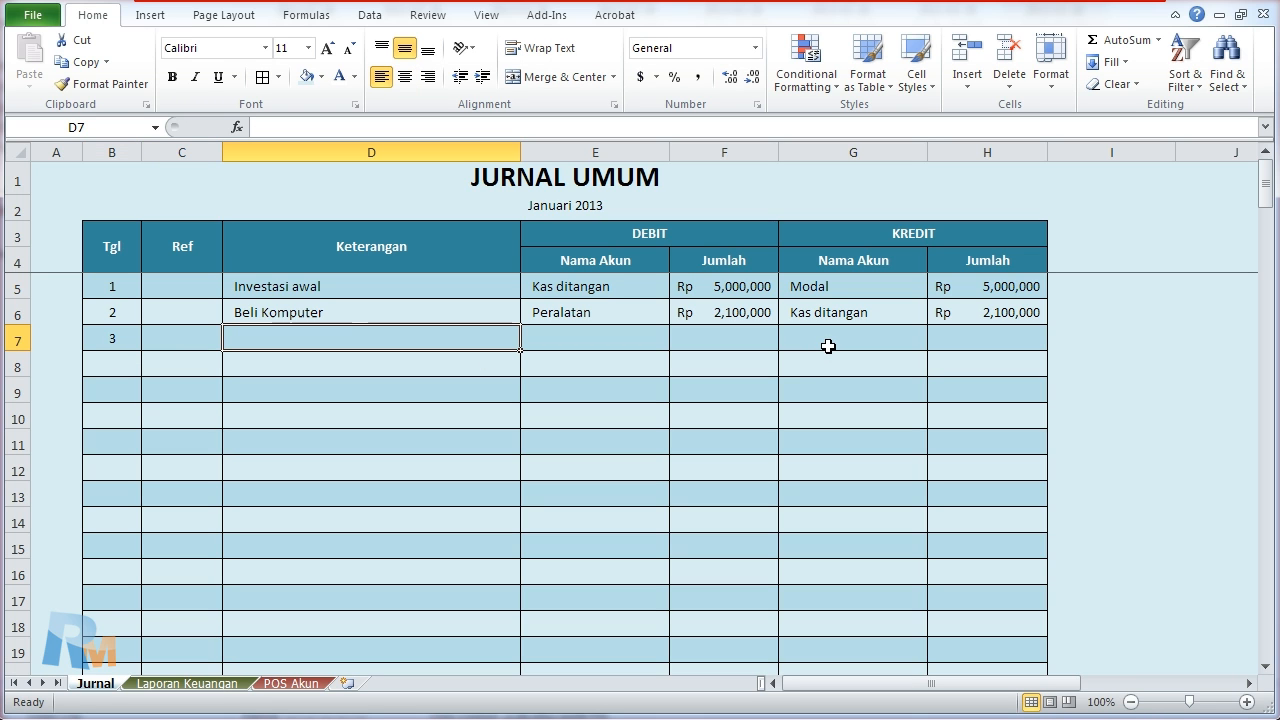
type("Jasa Pemot")
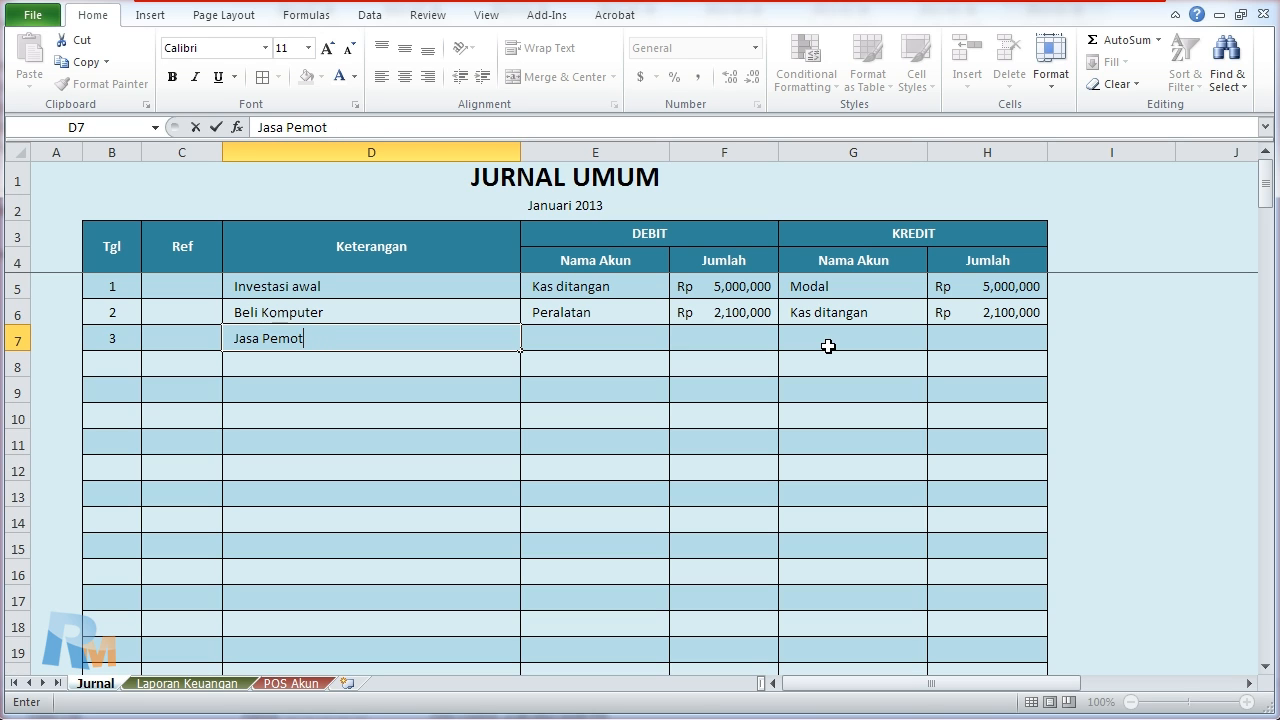
type("eetan Dokument")
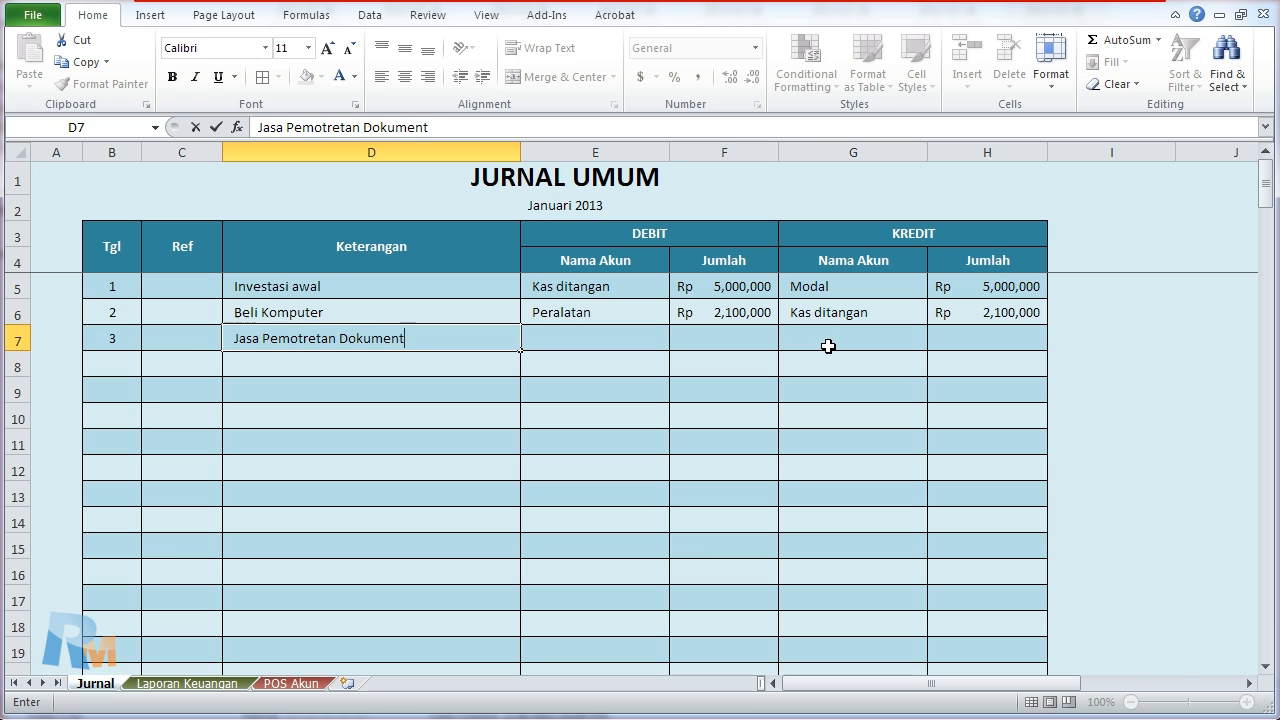
key("Tab")
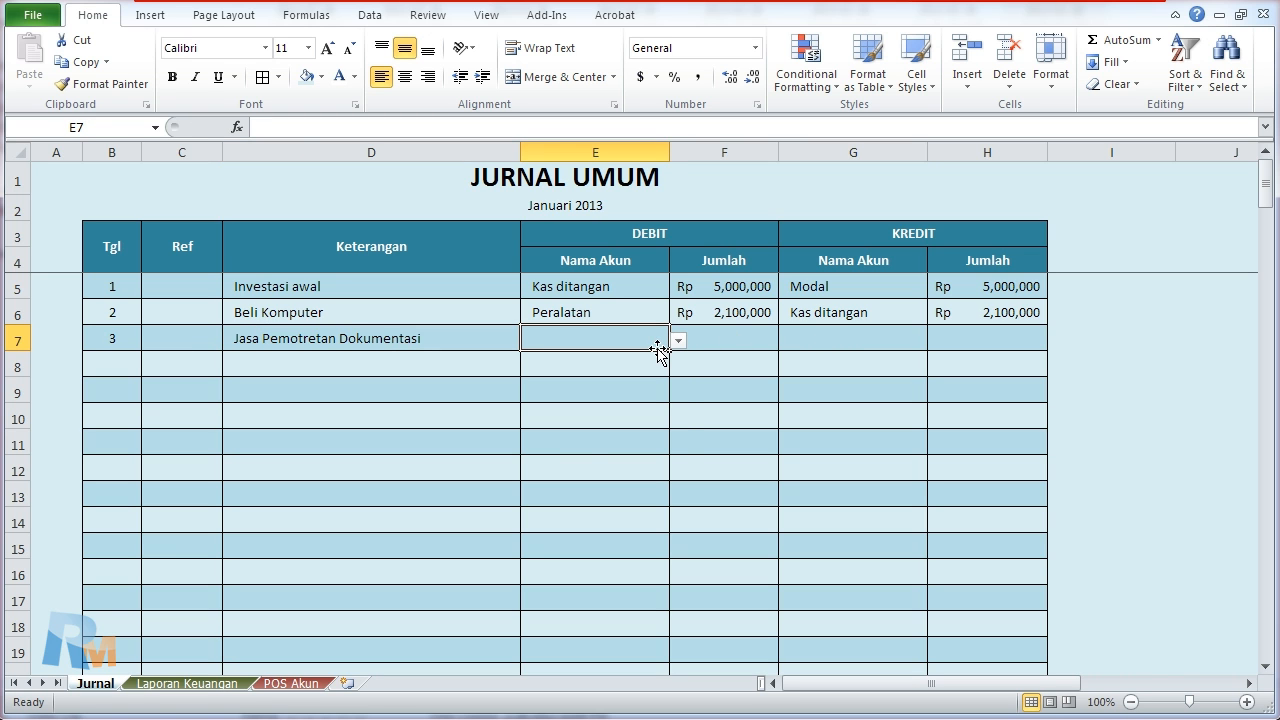
Step: Debit the Kas ditangan account with 1,900,000 for the Jasa Pemotretan Dokumentasi entry
left_click(678, 340)
left_click(651, 358)
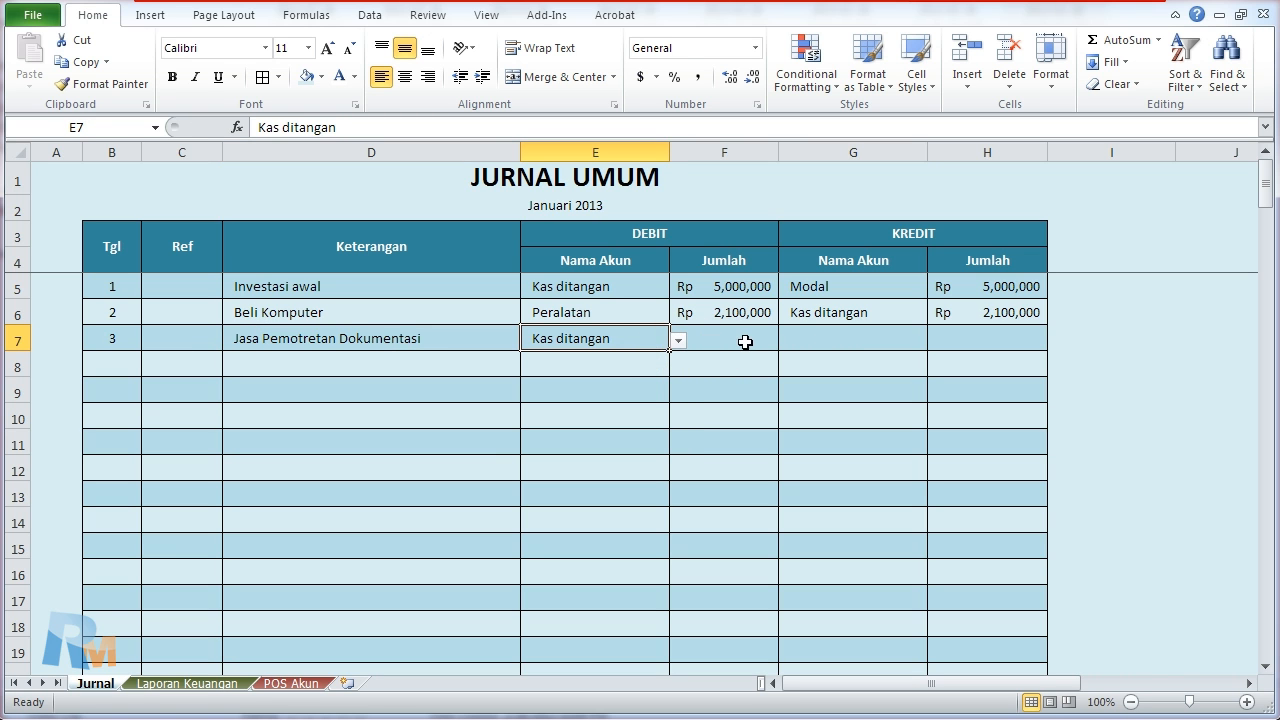
left_click(746, 343)
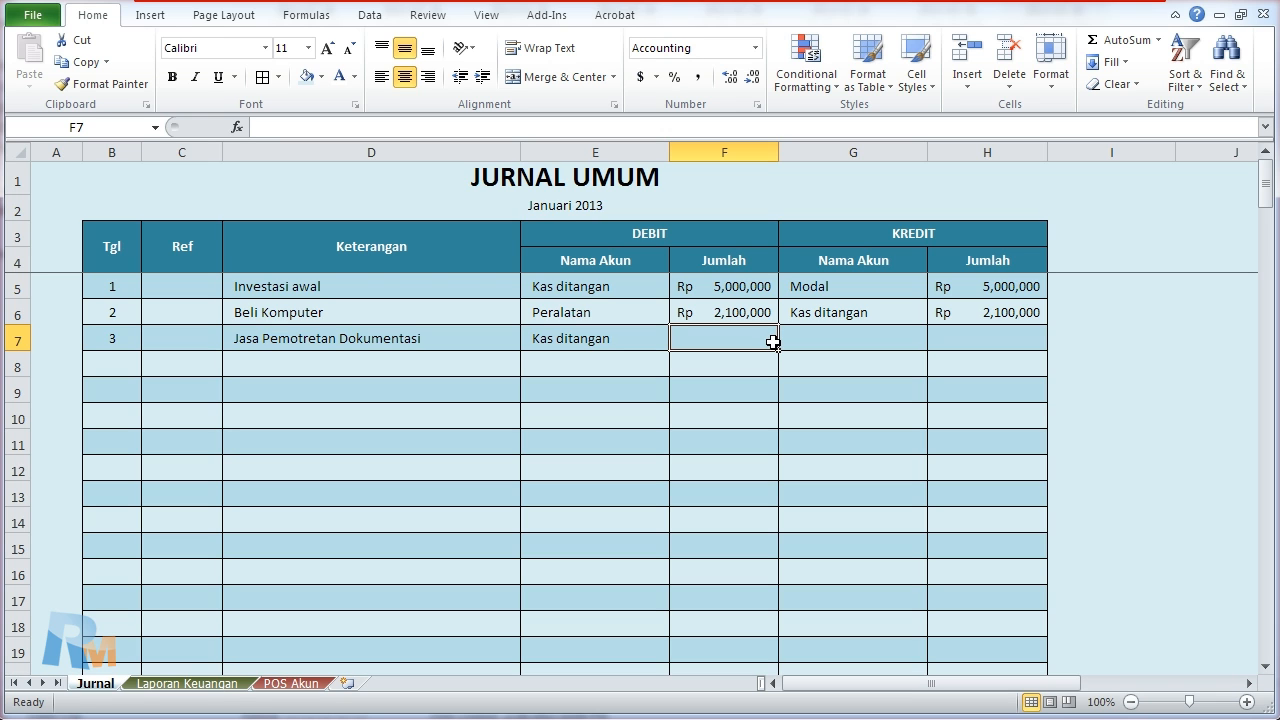
type("2")
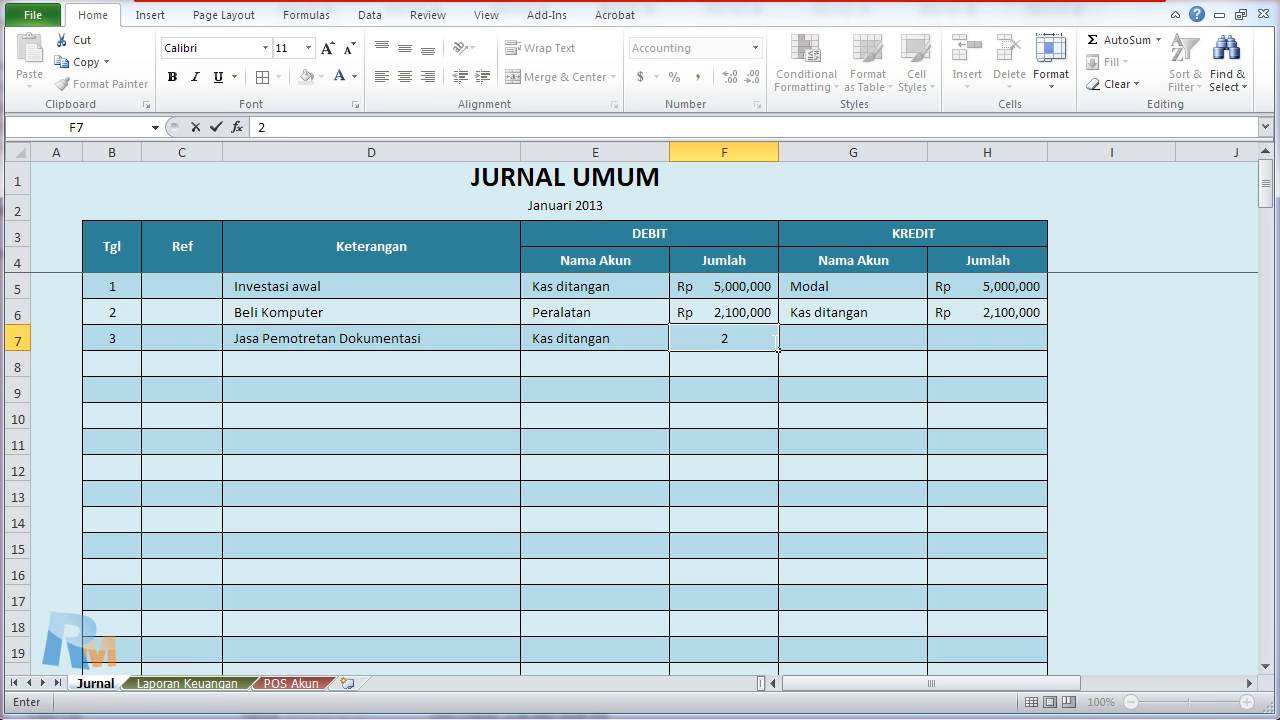
type("0")
key("BackSpace")
key("BackSpace")
type("1,900,000")
key("Tab")
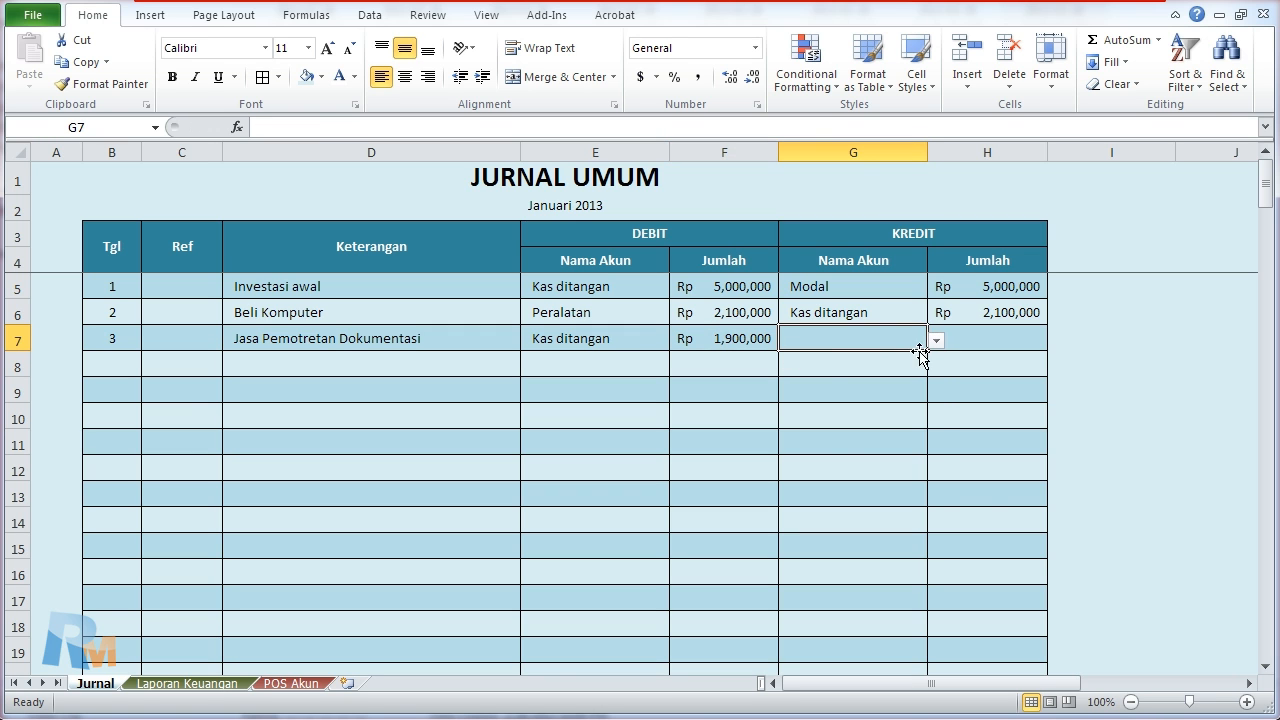
Step: Credit the Penjualan account with 2,000,000 for the Jasa Pemotretan Dokumentasi entry
left_click(936, 340)
left_click(851, 397)
left_click(958, 345)
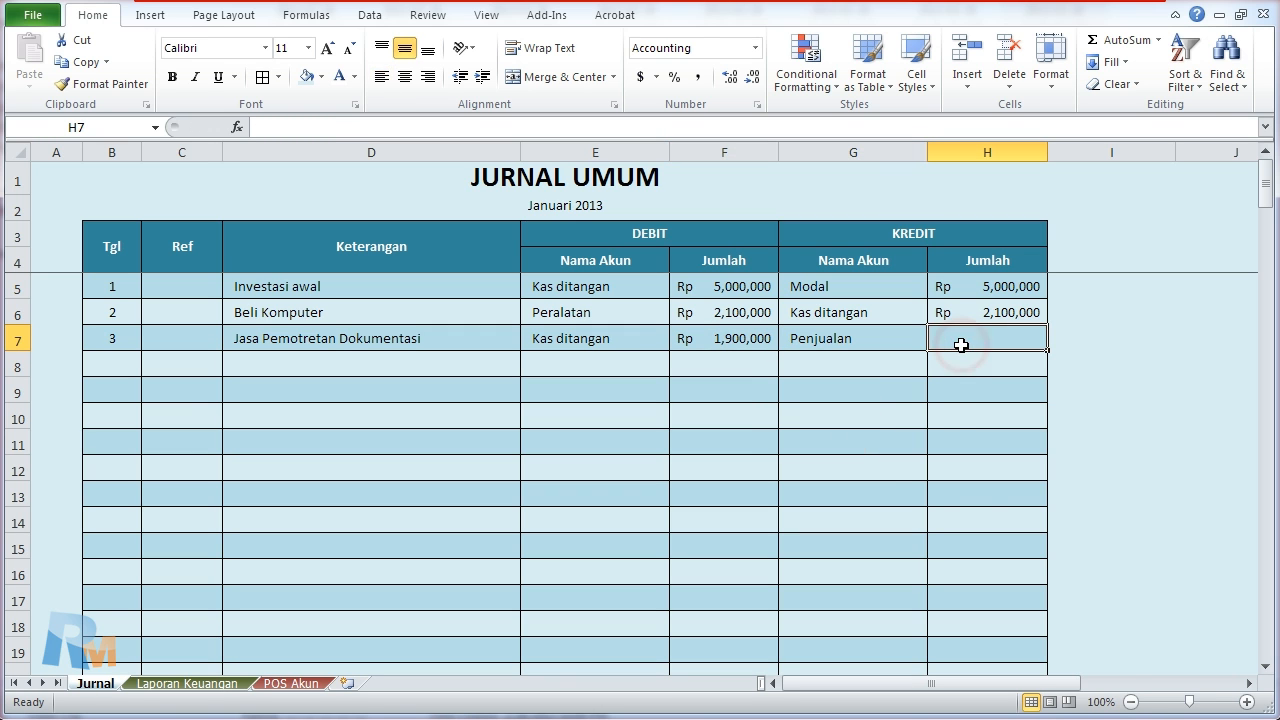
type("1")
key("BackSpace")
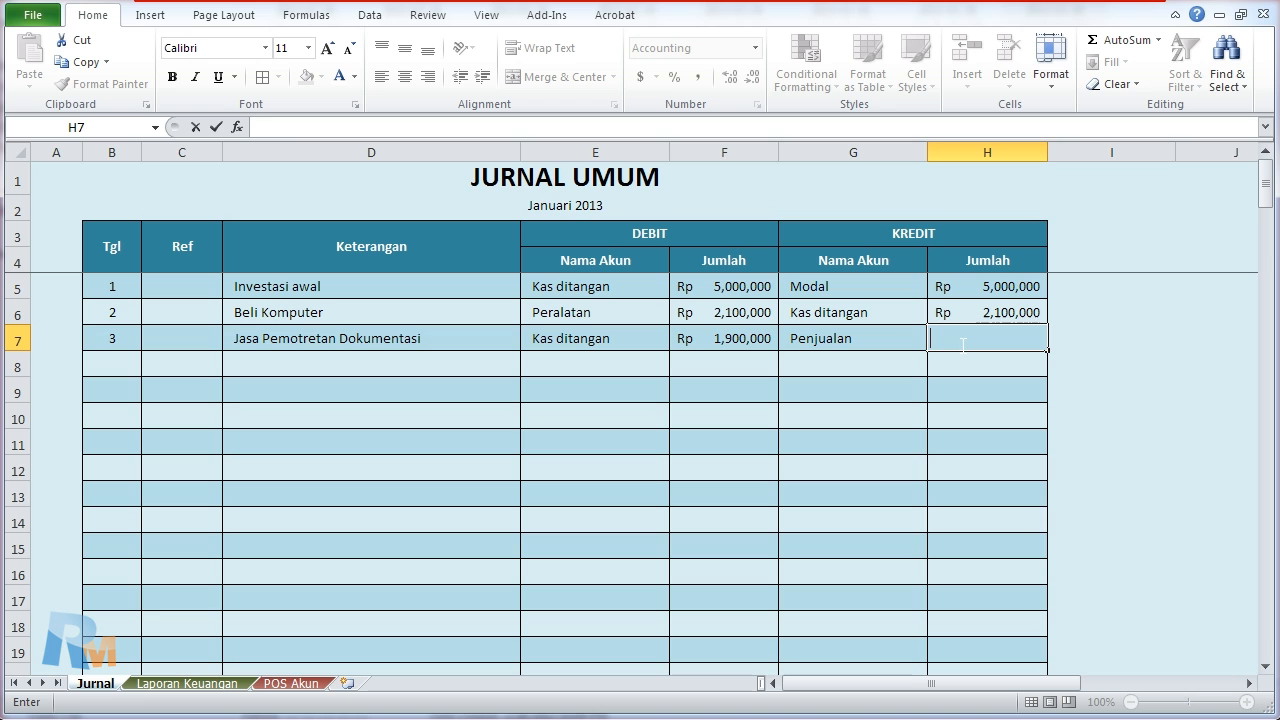
type("2,00")
type("0,000")
key("Return")
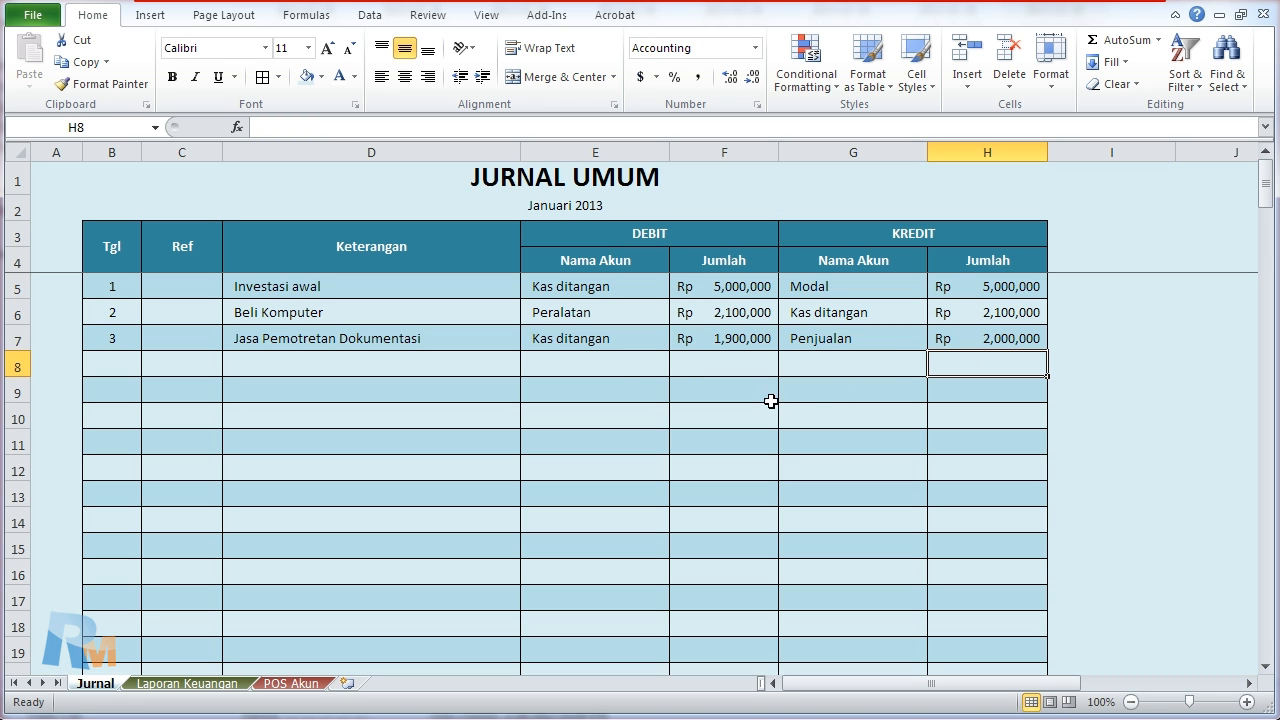
Step: Debit the Diskon Penjualan account with 100,000 in Jurnal row 8
left_click(616, 365)
left_click(678, 366)
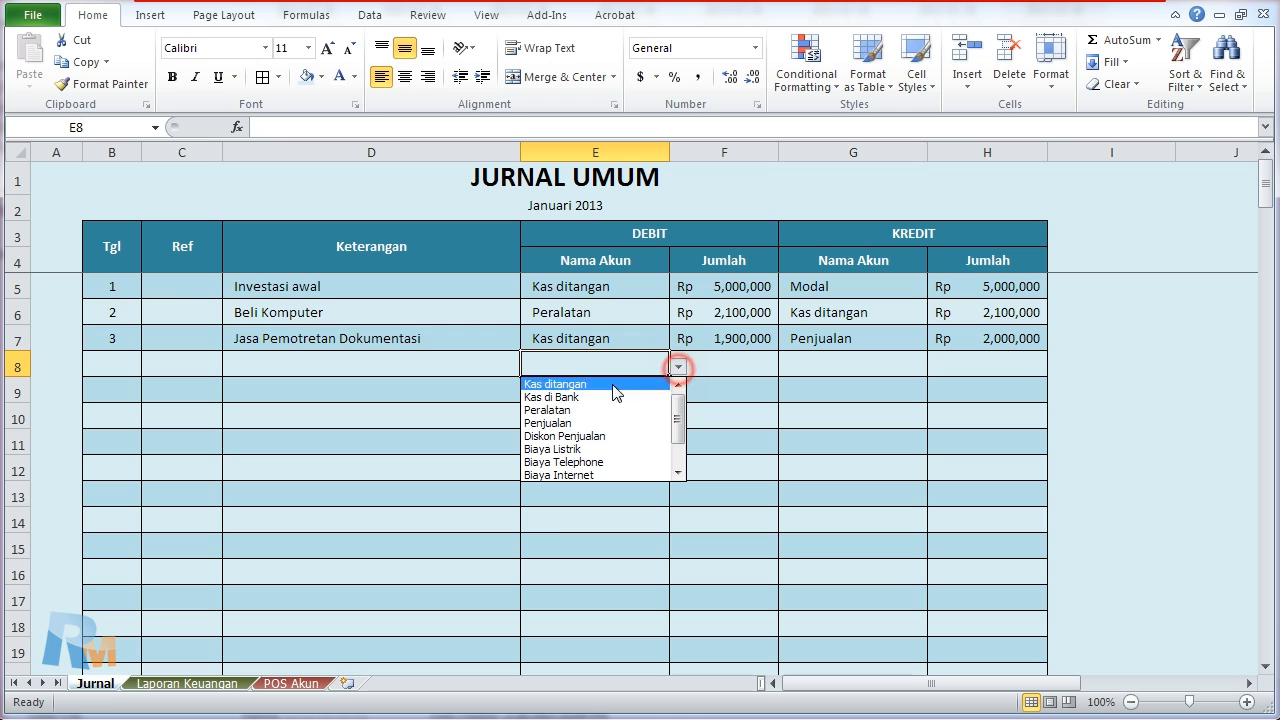
left_click(590, 440)
left_click(728, 366)
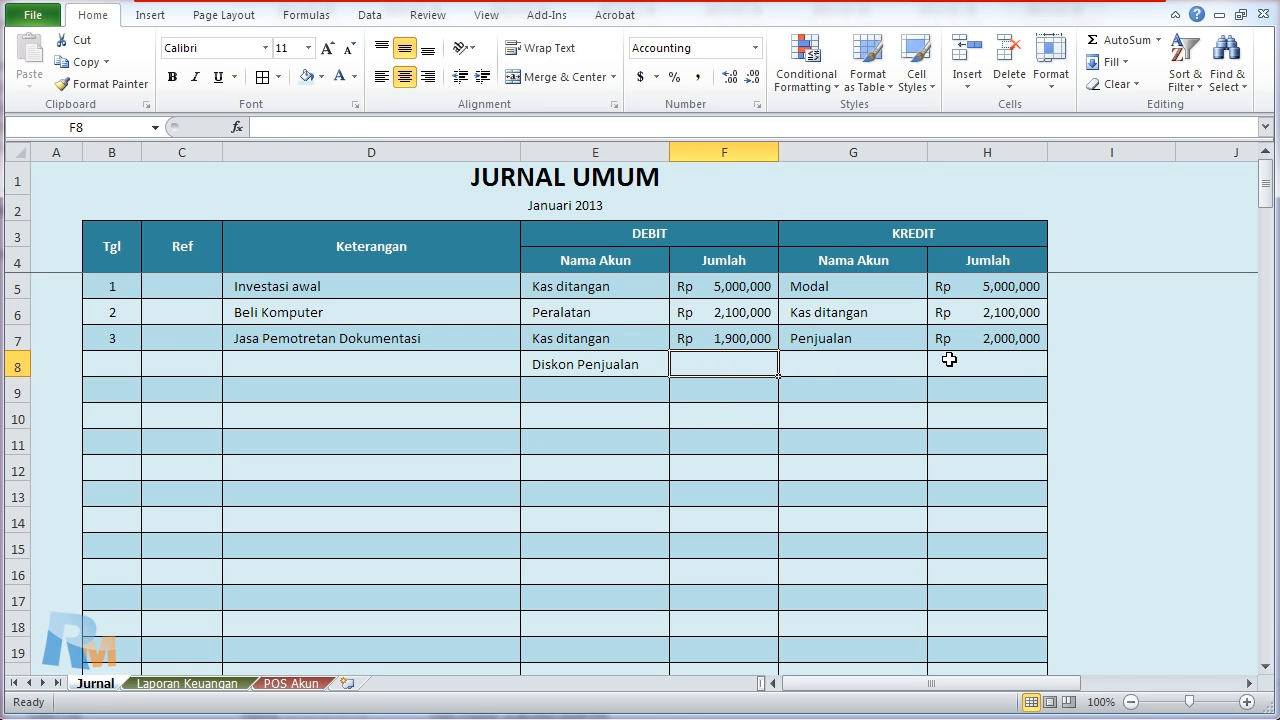
type("100000")
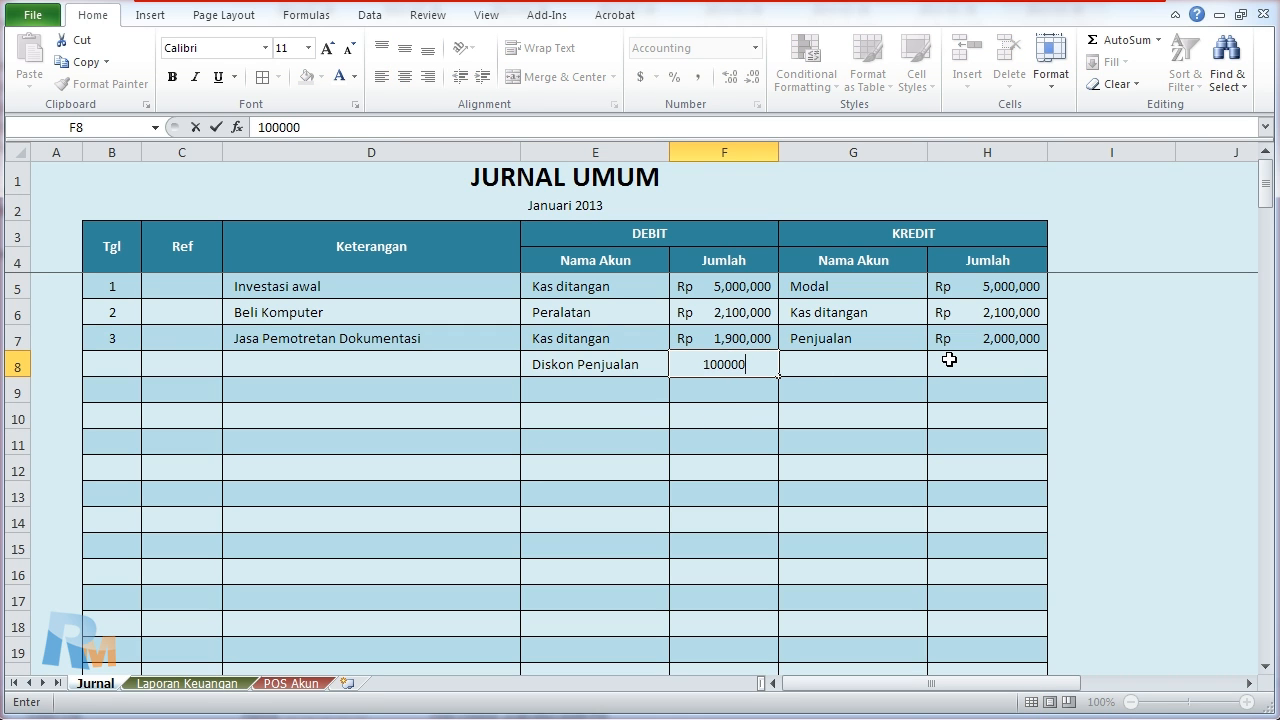
key("Return")
Step: Review the account balances on POS Akun and the net profit, Modal Akhir and Neraca Saldo totals on Laporan Keuangan
left_click(300, 683)
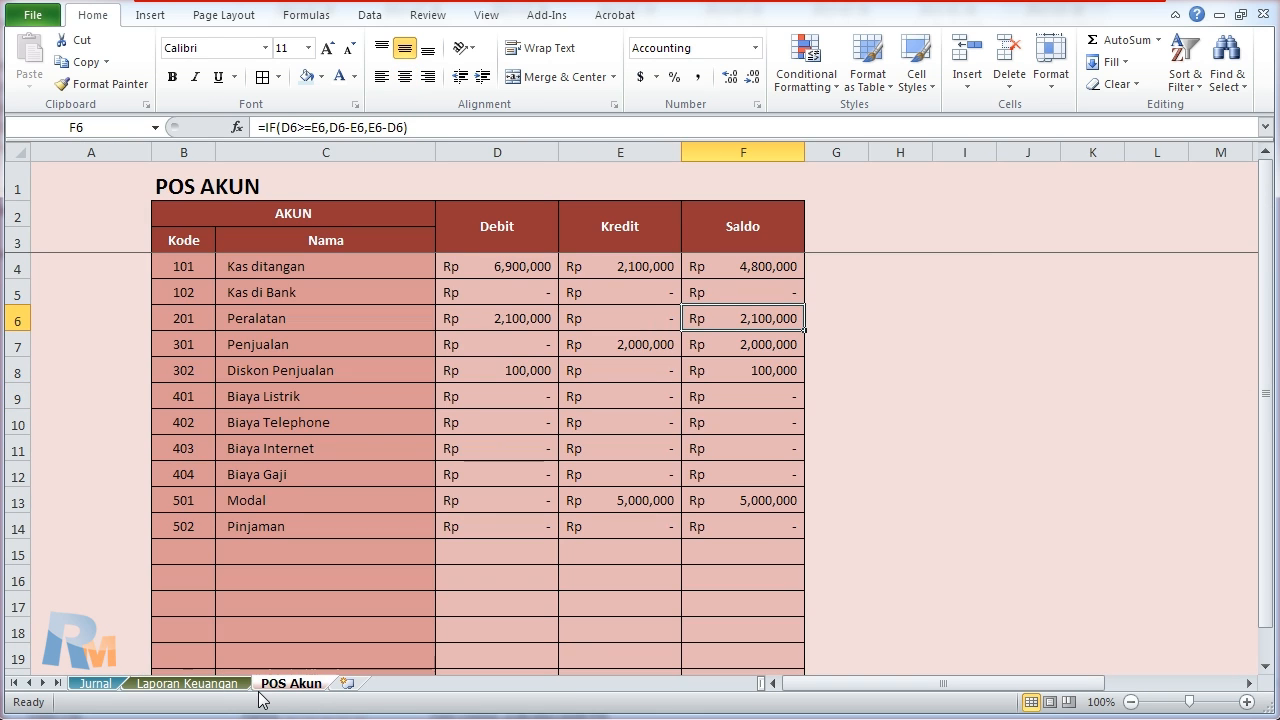
left_click(187, 683)
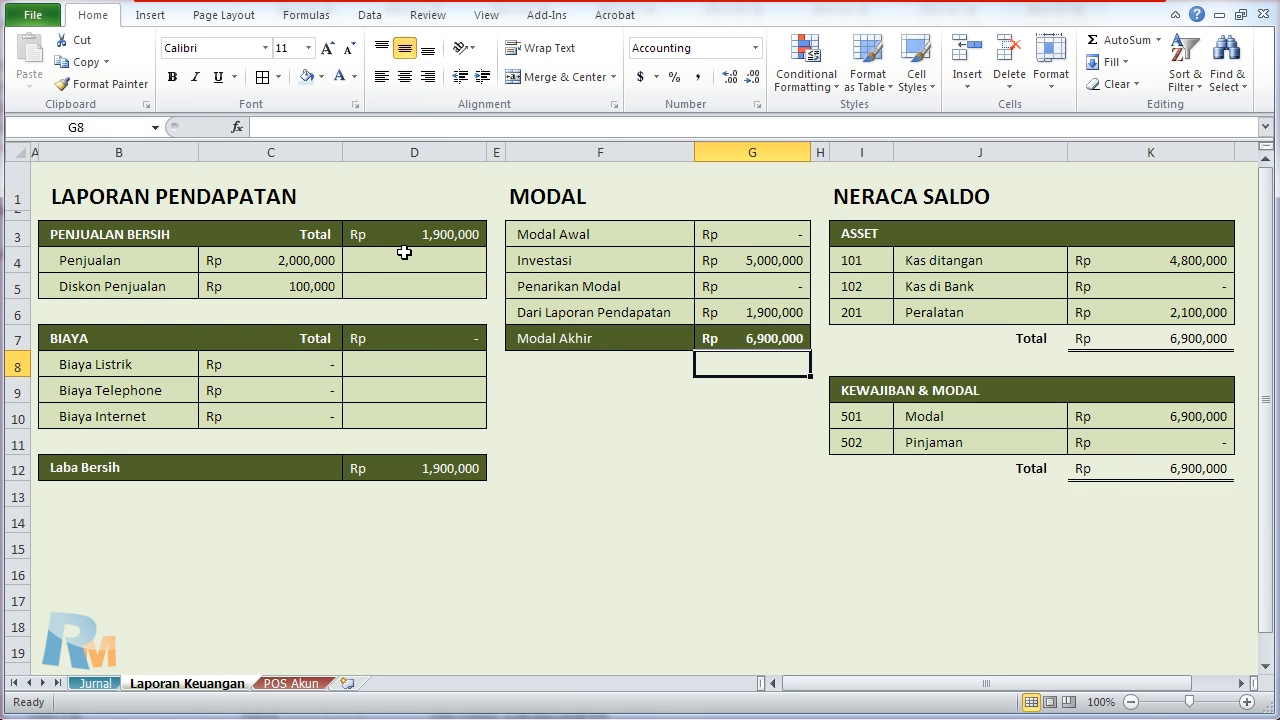
left_click(401, 470)
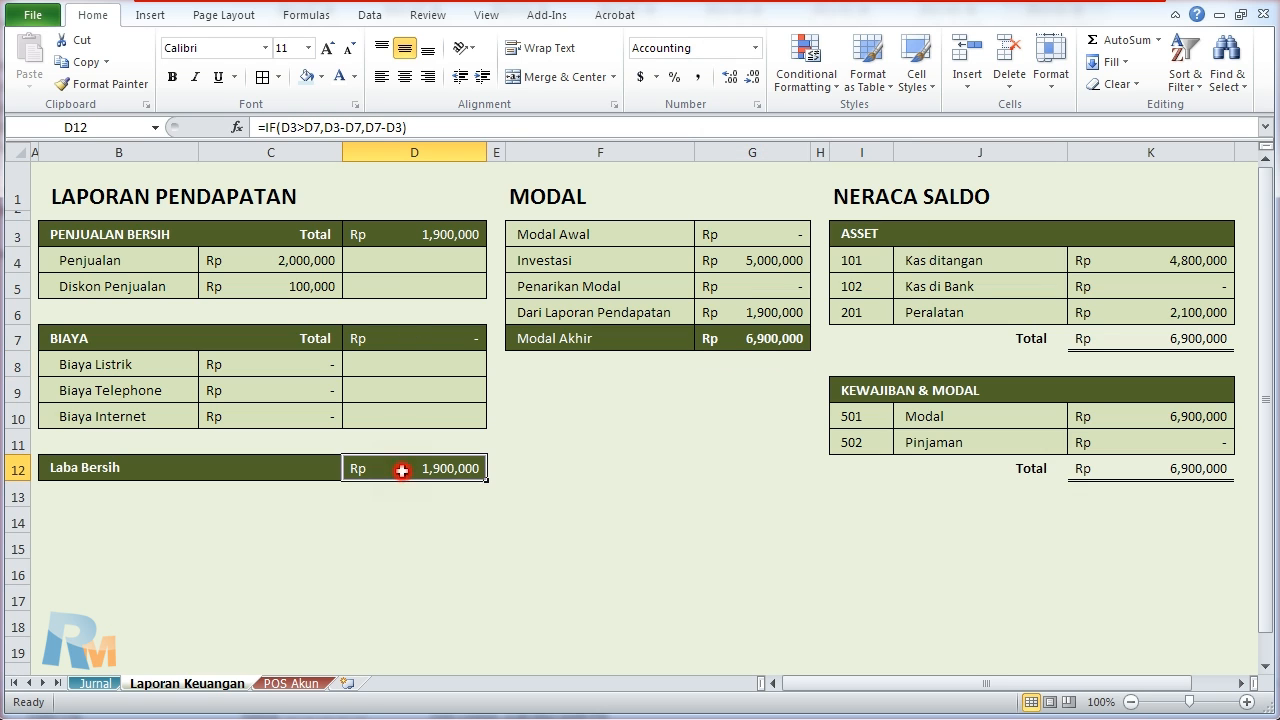
left_click(735, 311)
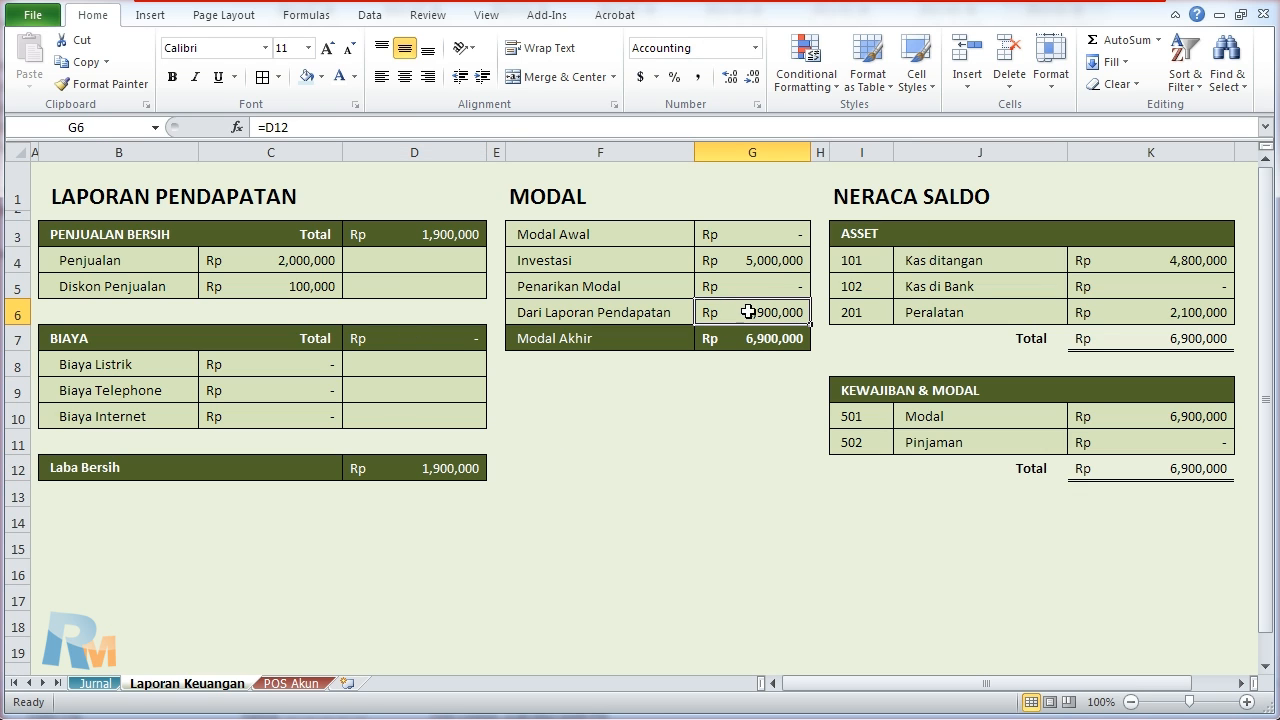
left_click(757, 334)
left_click(1140, 410)
left_click(1158, 467)
left_click(1178, 340)
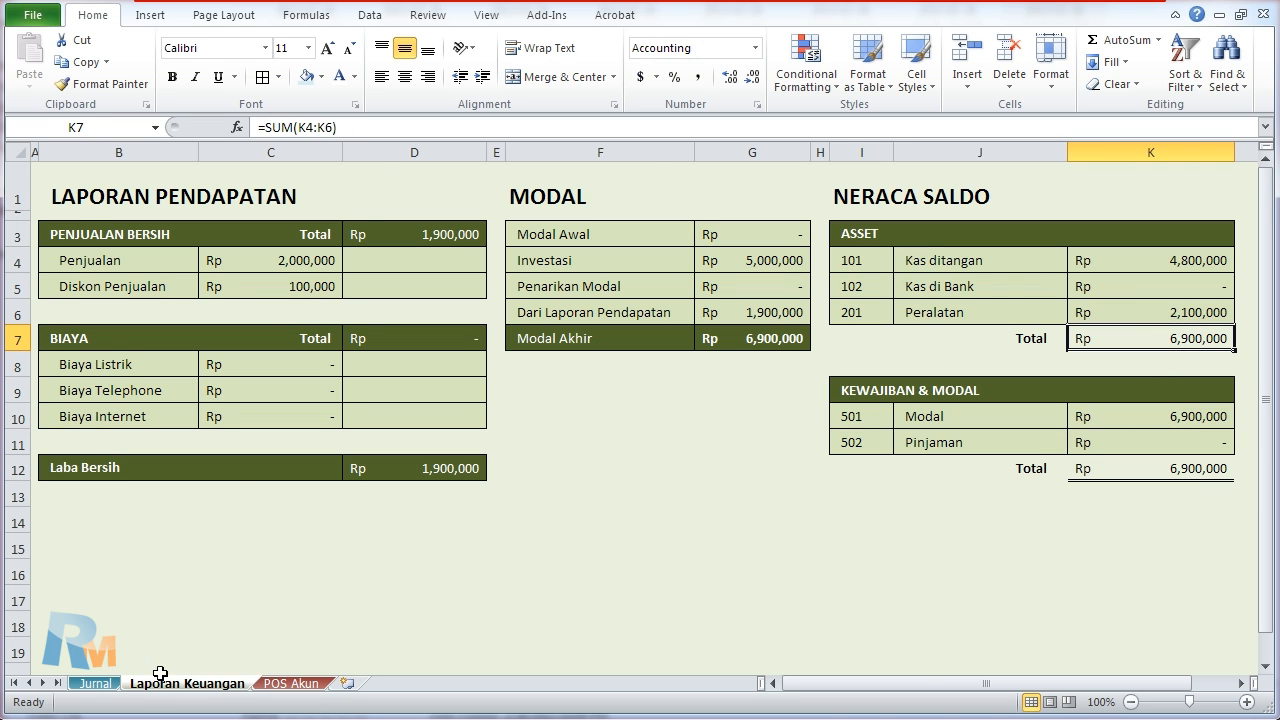
Step: Start another Jurnal entry in row 9 with date 5
left_click(95, 683)
left_click(120, 384)
type("5")
key("Tab")
key("Tab")
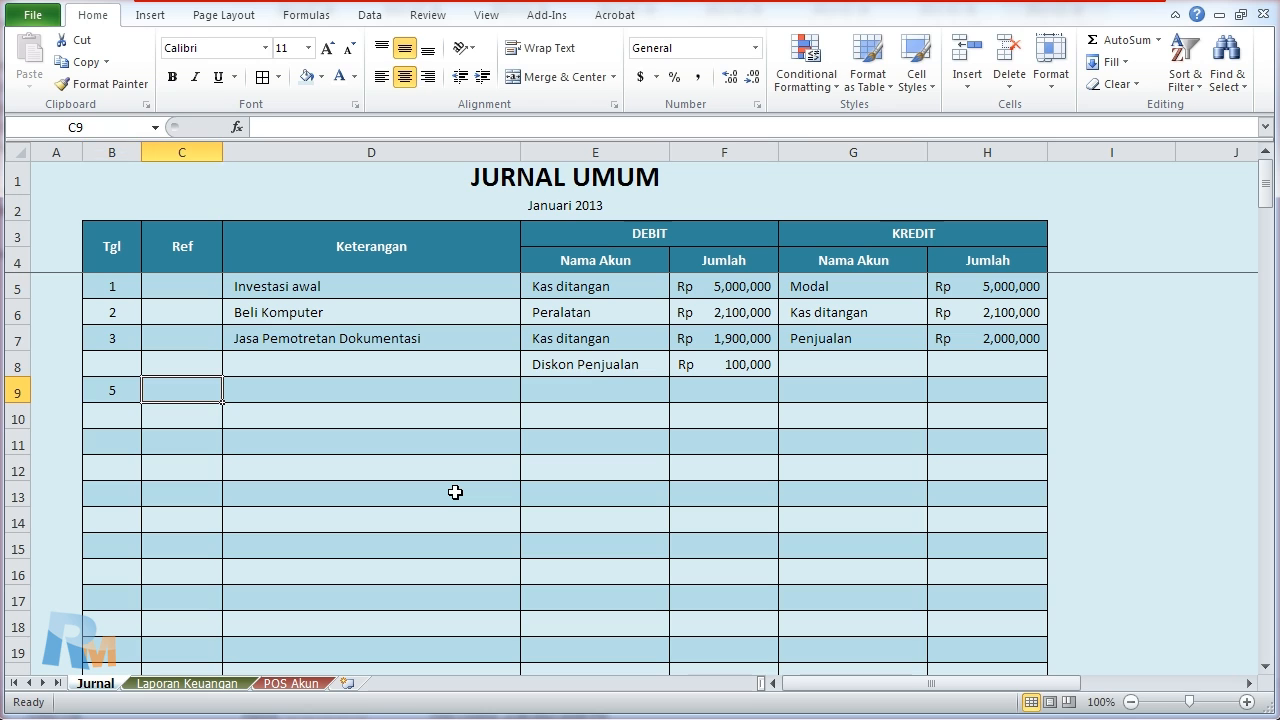
Step: Enter Bayar Upah Kru as the description of the row 9 entry
type("Bayar")
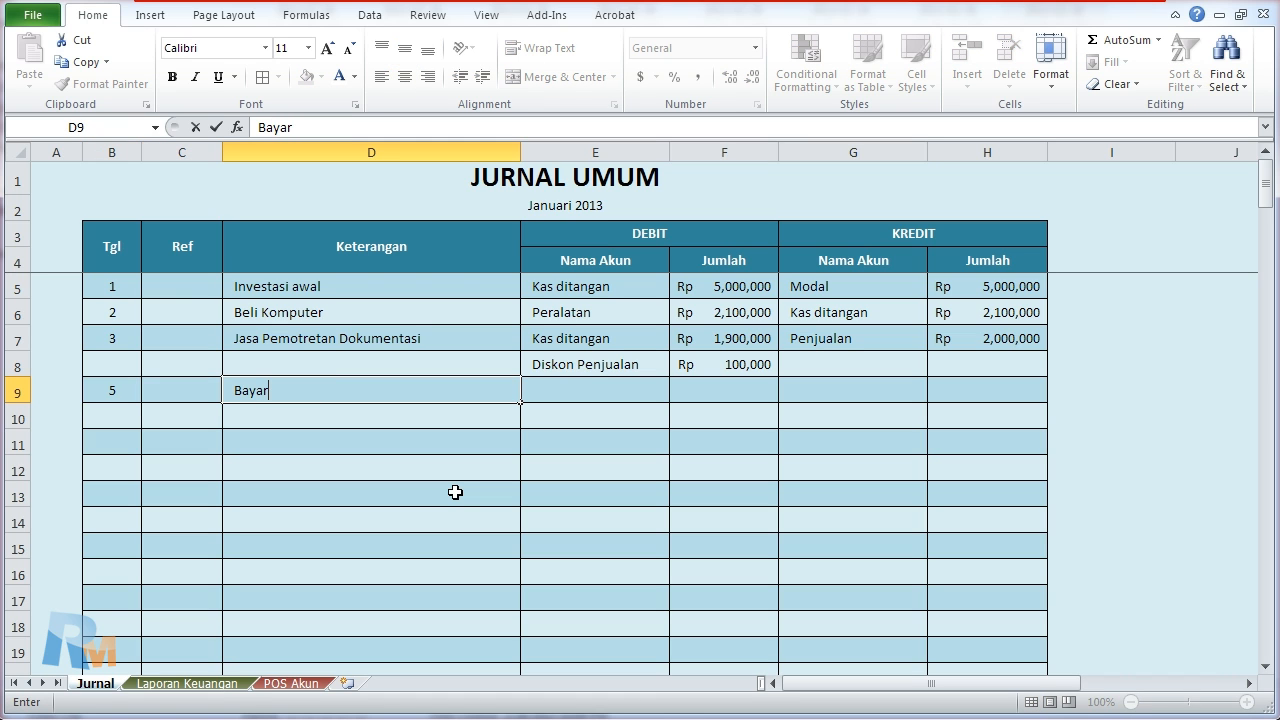
type(" Upah Kru")
key("Tab")
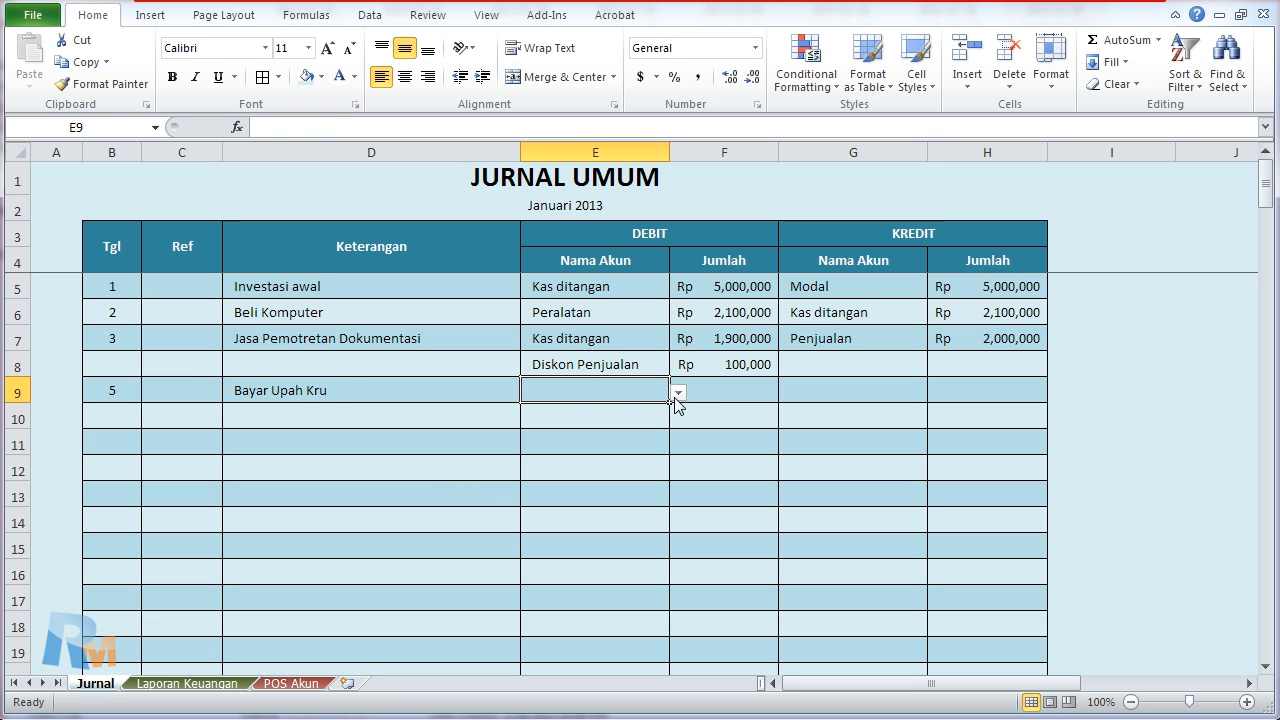
Step: Replace the description of the row 9 entry with Beli voucher listrik
left_click(352, 387)
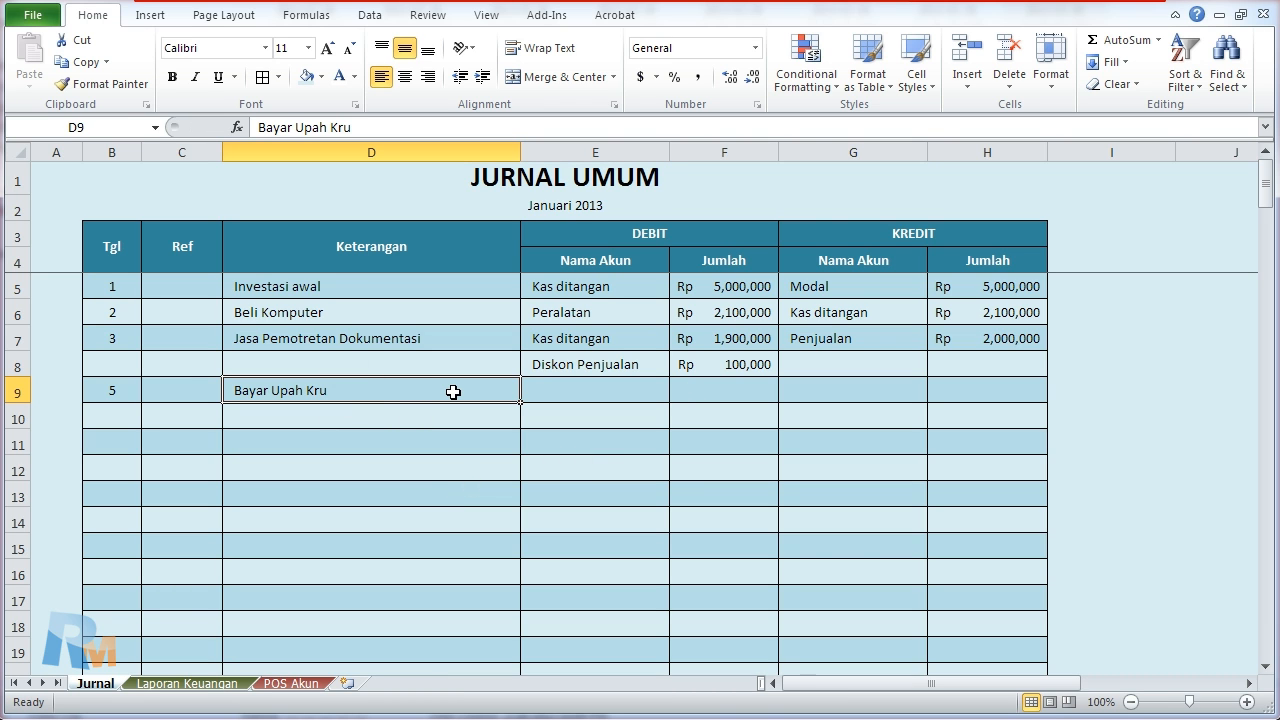
type("Beli ")
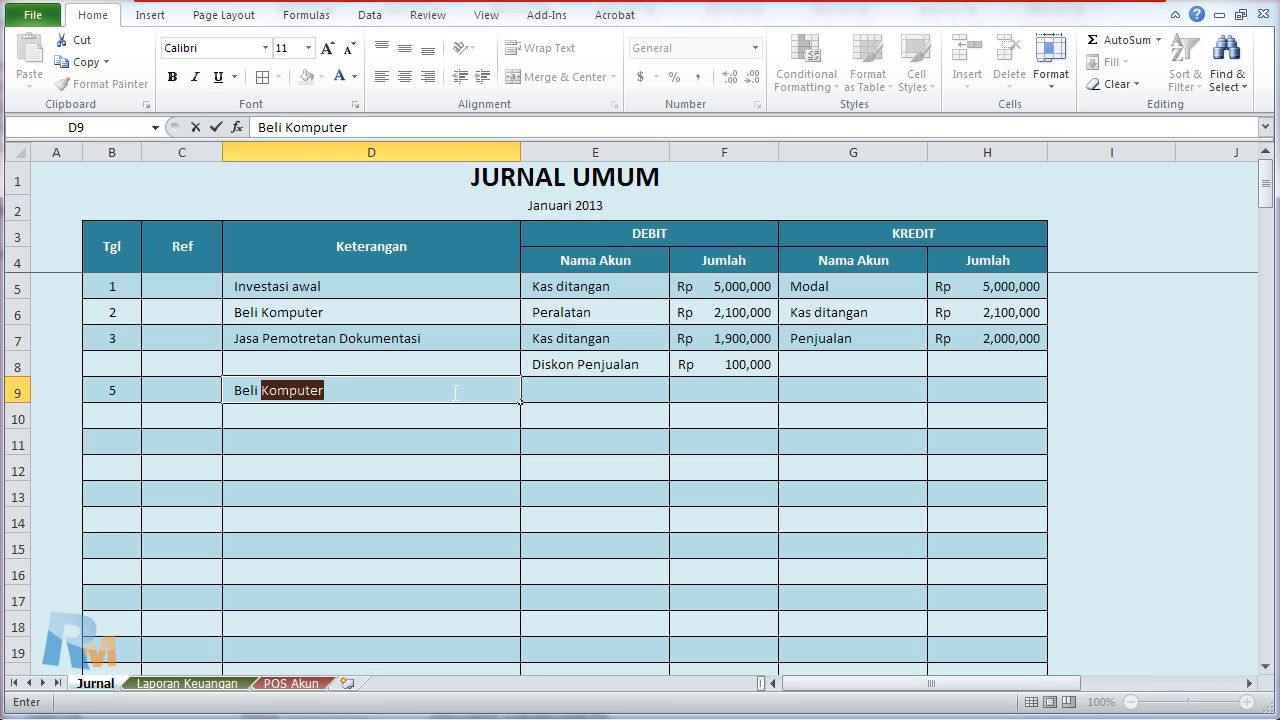
type("voucher listrik")
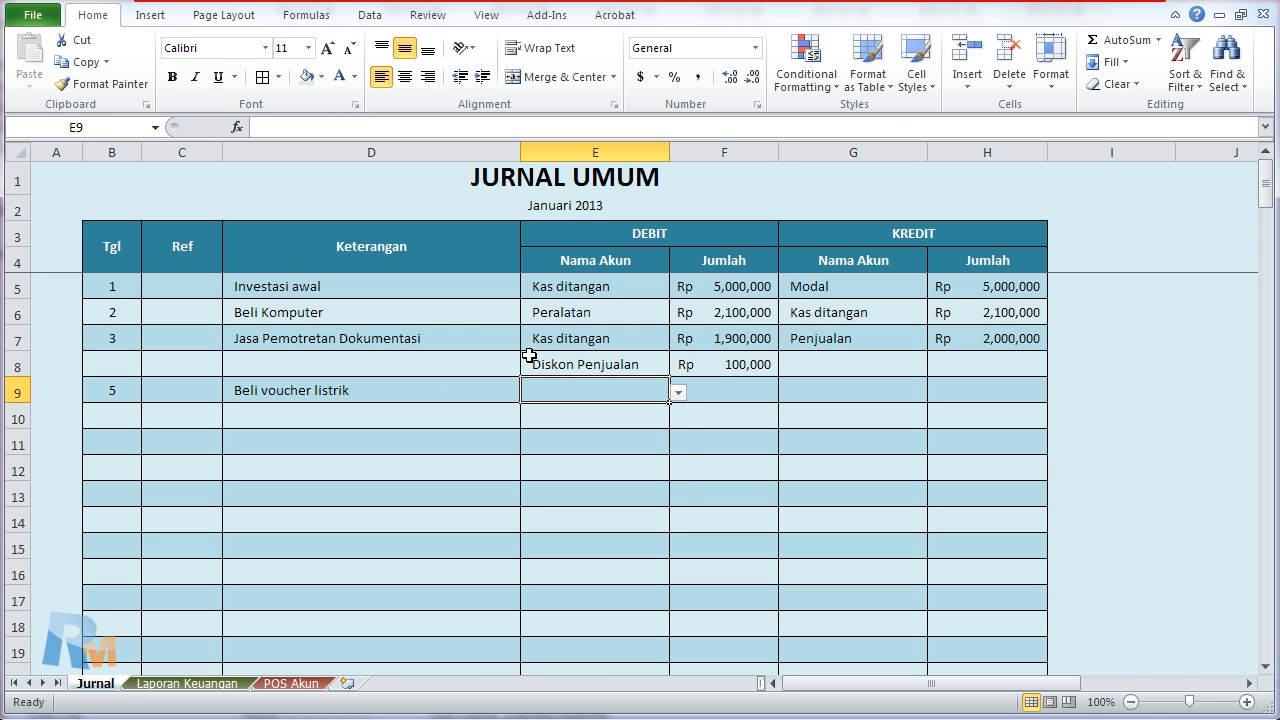
Step: Set the debit side of the row 9 journal entry to Biaya Listrik with an amount of 100,000
left_click(678, 393)
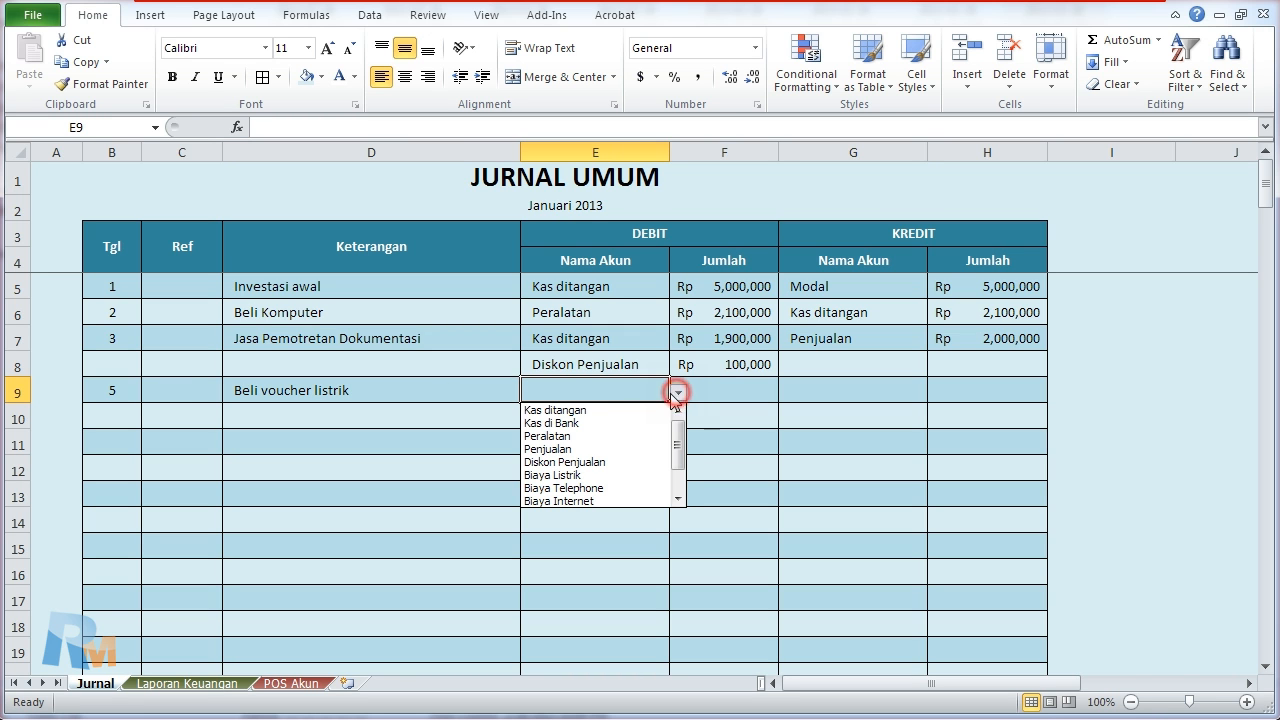
left_click(633, 476)
left_click(740, 388)
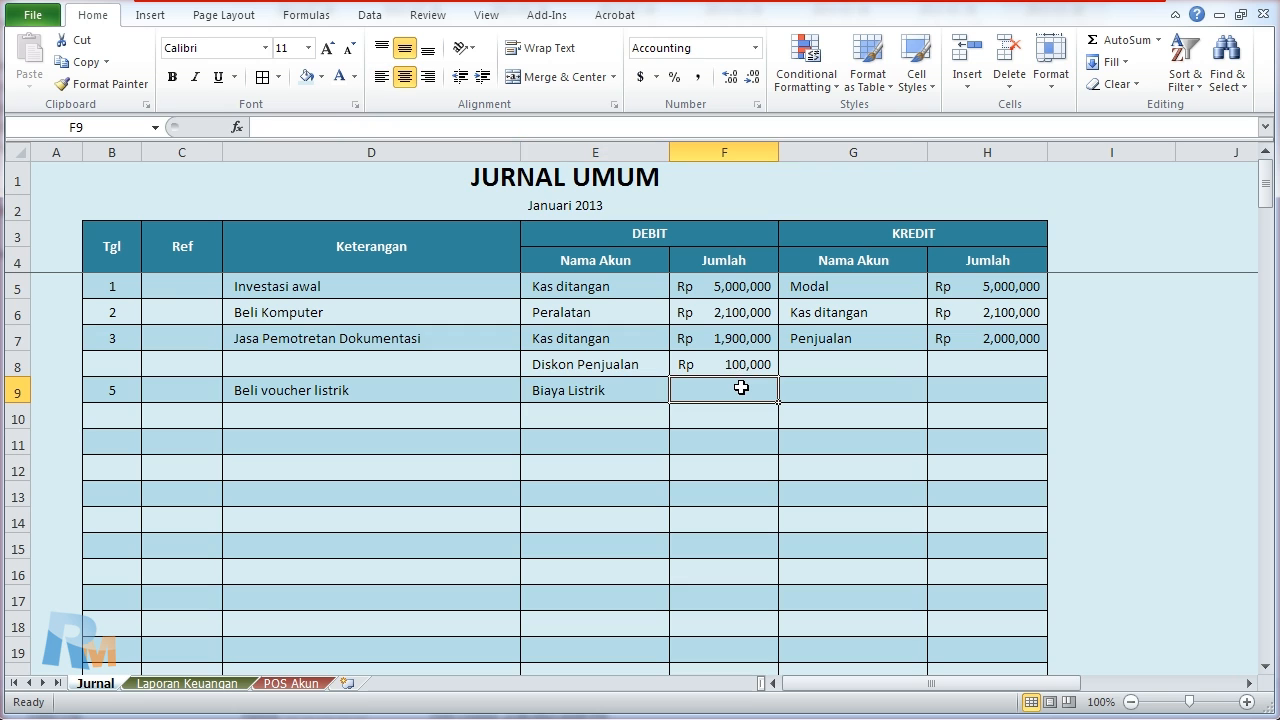
type("100")
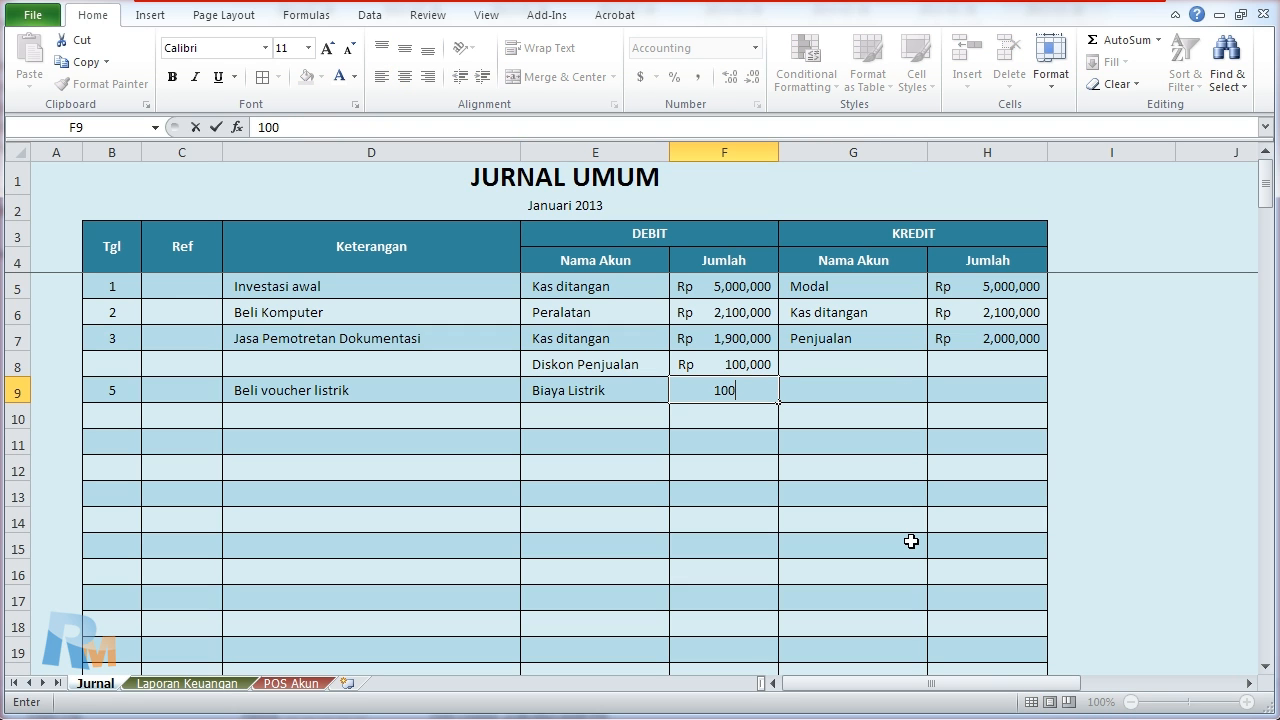
type(",000")
key("Tab")
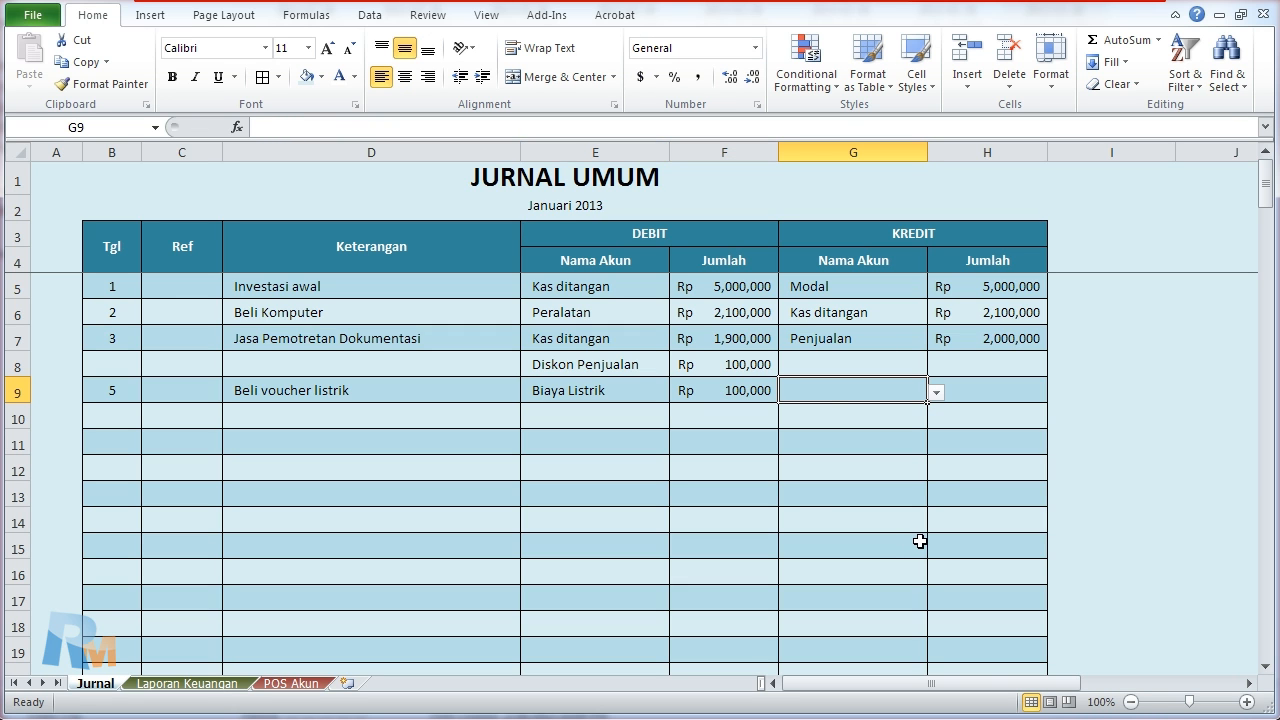
Step: Set the credit side of the row 9 entry to Kas ditangan with an amount of 100,000
left_click(937, 392)
left_click(886, 410)
key("Tab")
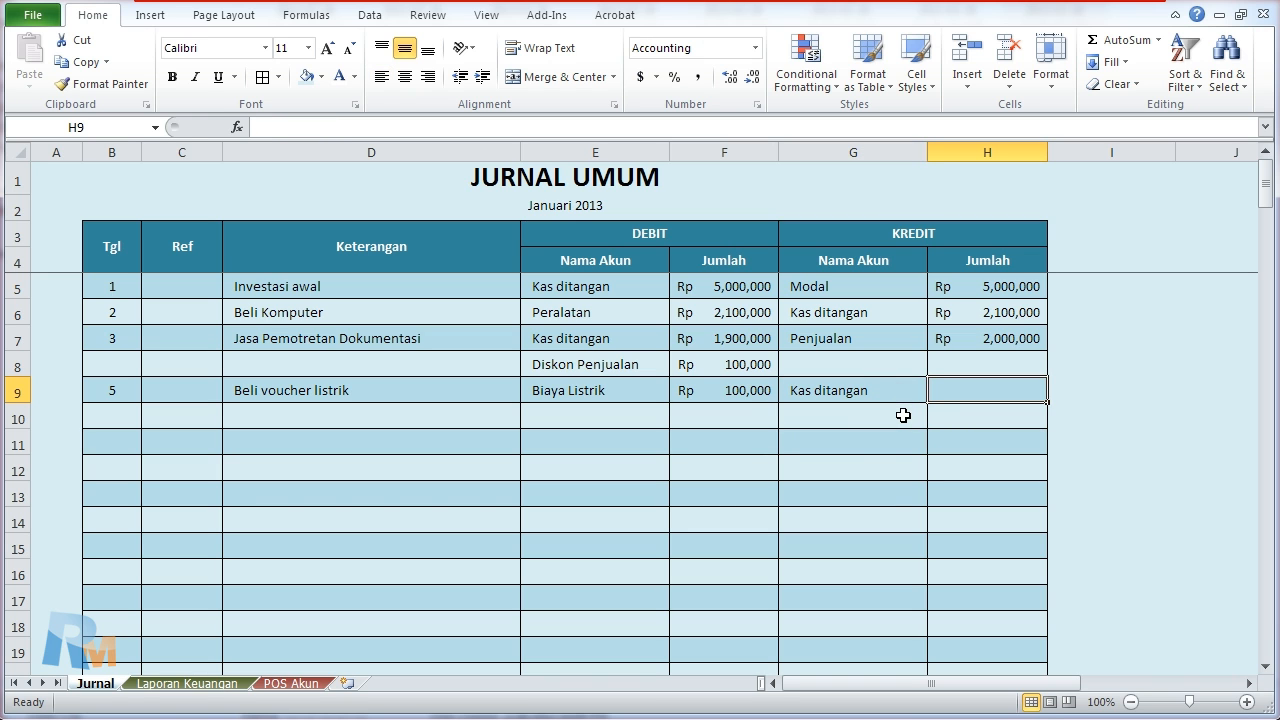
type("10000")
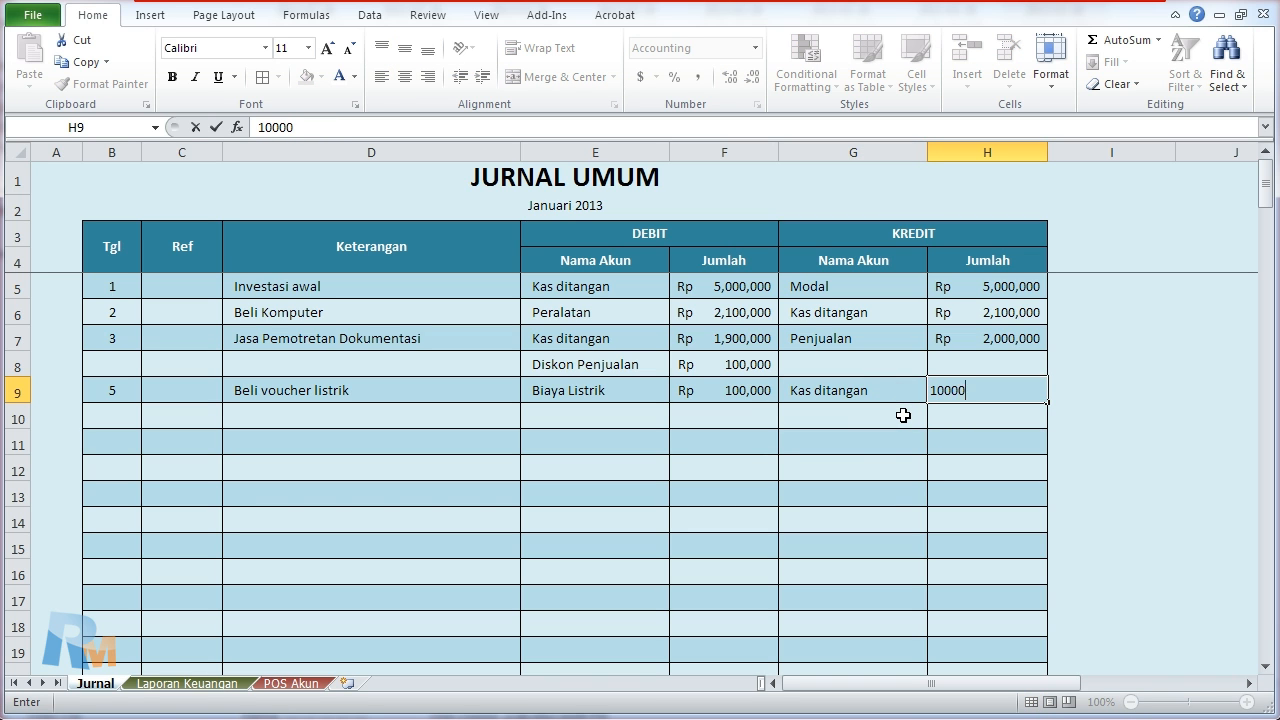
key("Return")
Step: Check the Biaya Listrik balance on POS Akun and the expenses, net profit and Neraca Saldo totals on Laporan Keuangan
left_click(311, 688)
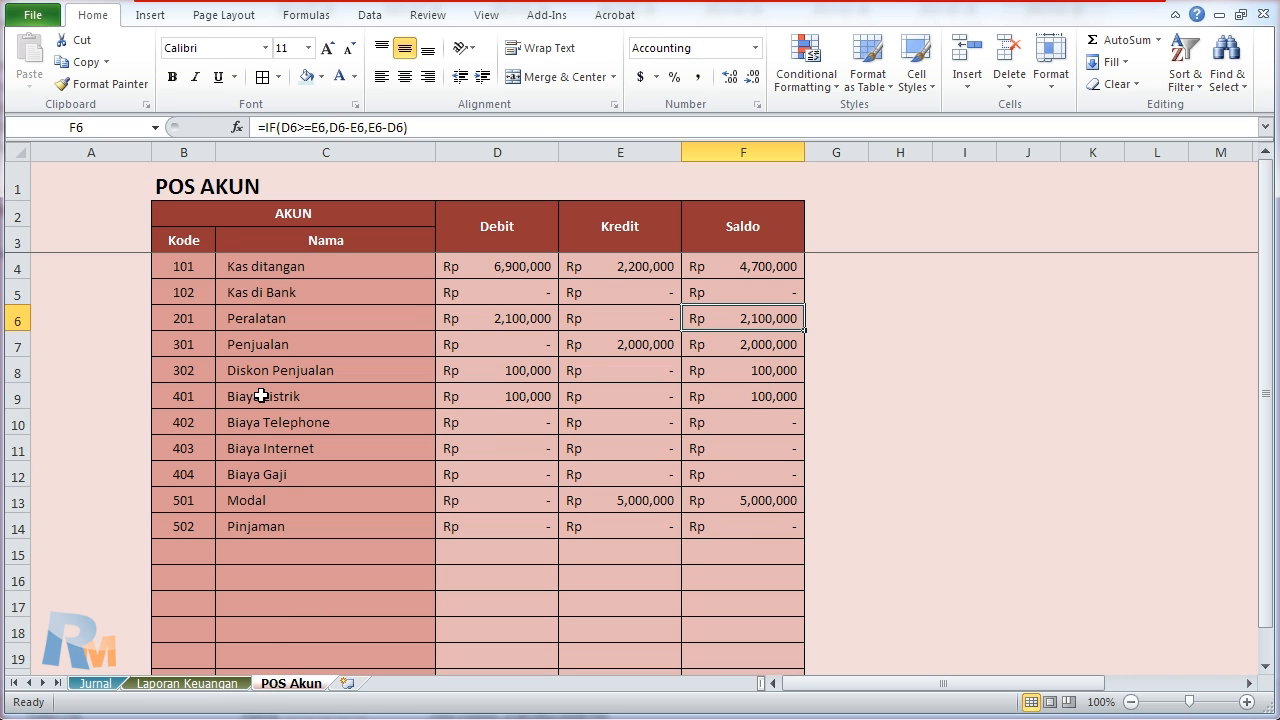
left_click(208, 688)
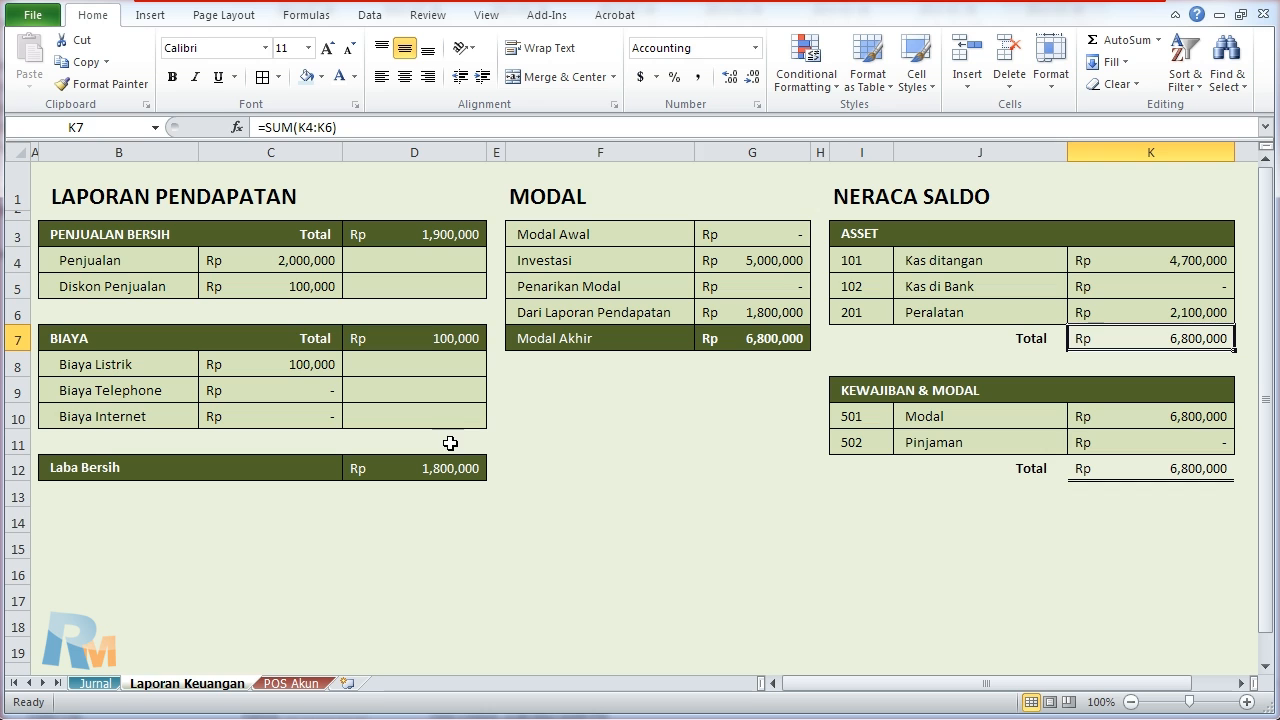
Step: Return to the Jurnal sheet and enter Bayar tagihan telephone as the description in row 10
left_click(97, 684)
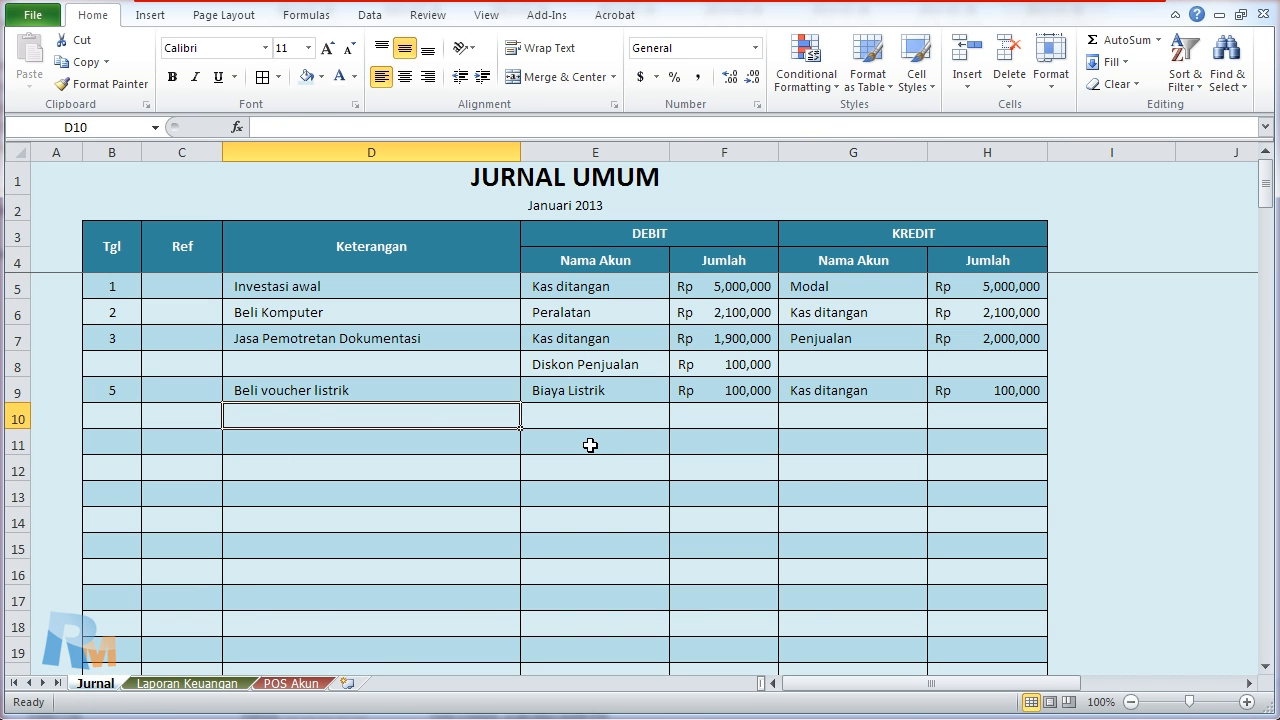
type("B")
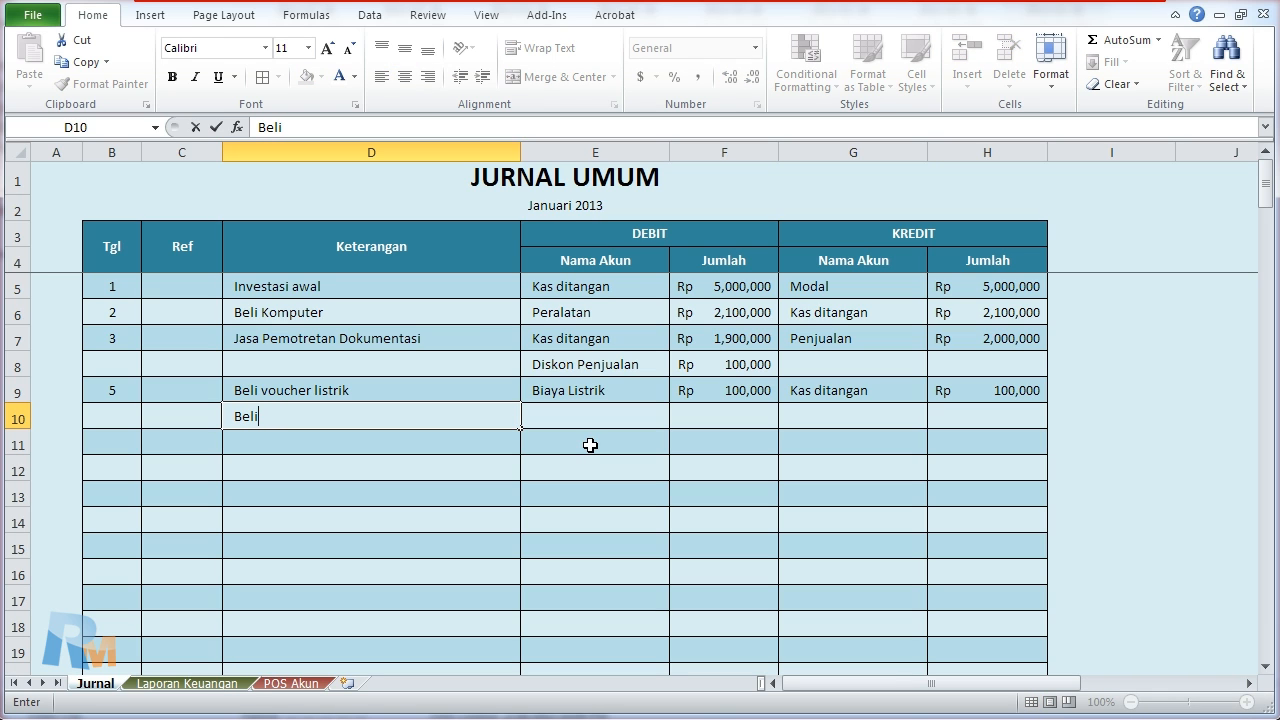
type("ayar tagihan telepho")
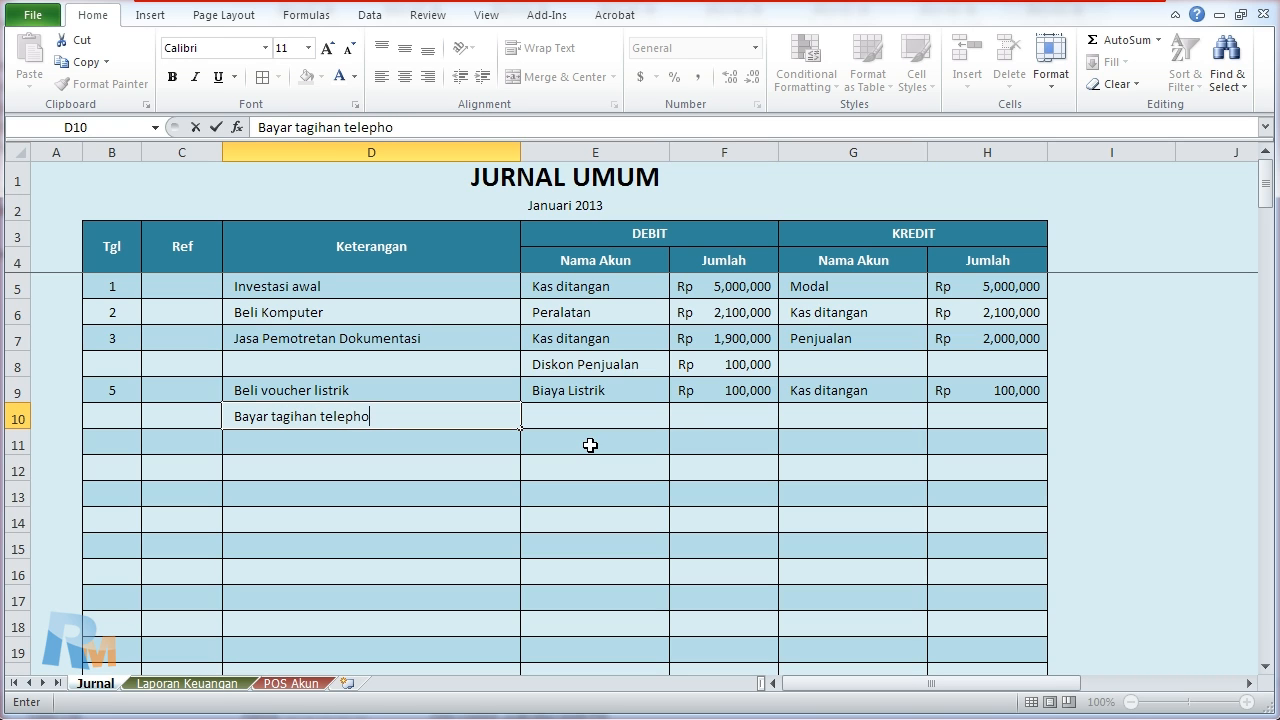
type("ne")
key("Tab")
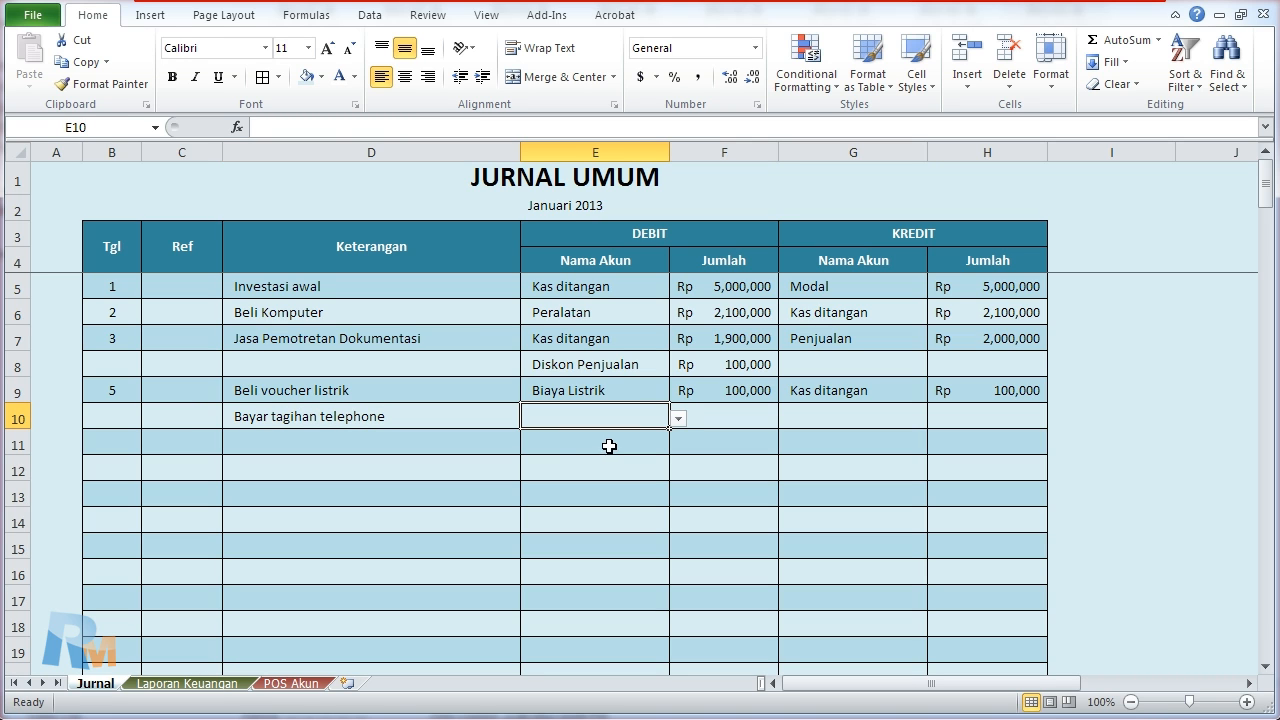
Step: Set the debit side of the row 10 entry to Biaya Telephone with an amount of 45,000
left_click(678, 419)
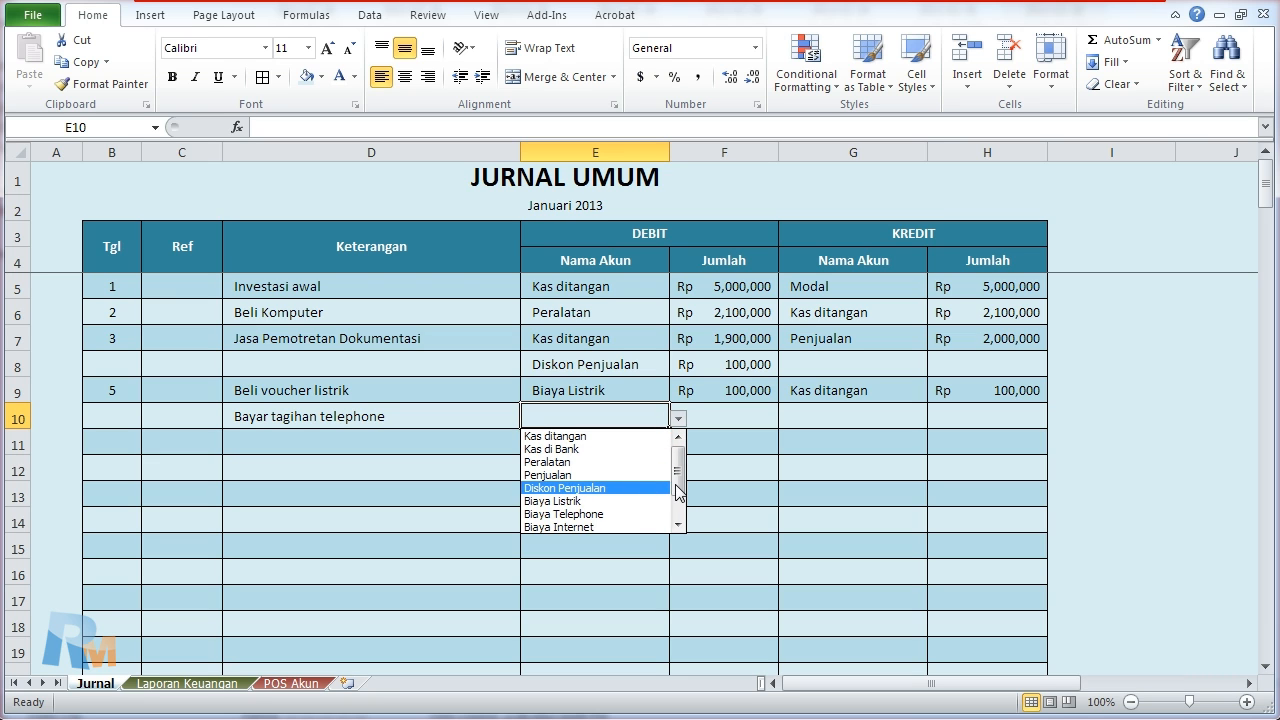
left_click(606, 513)
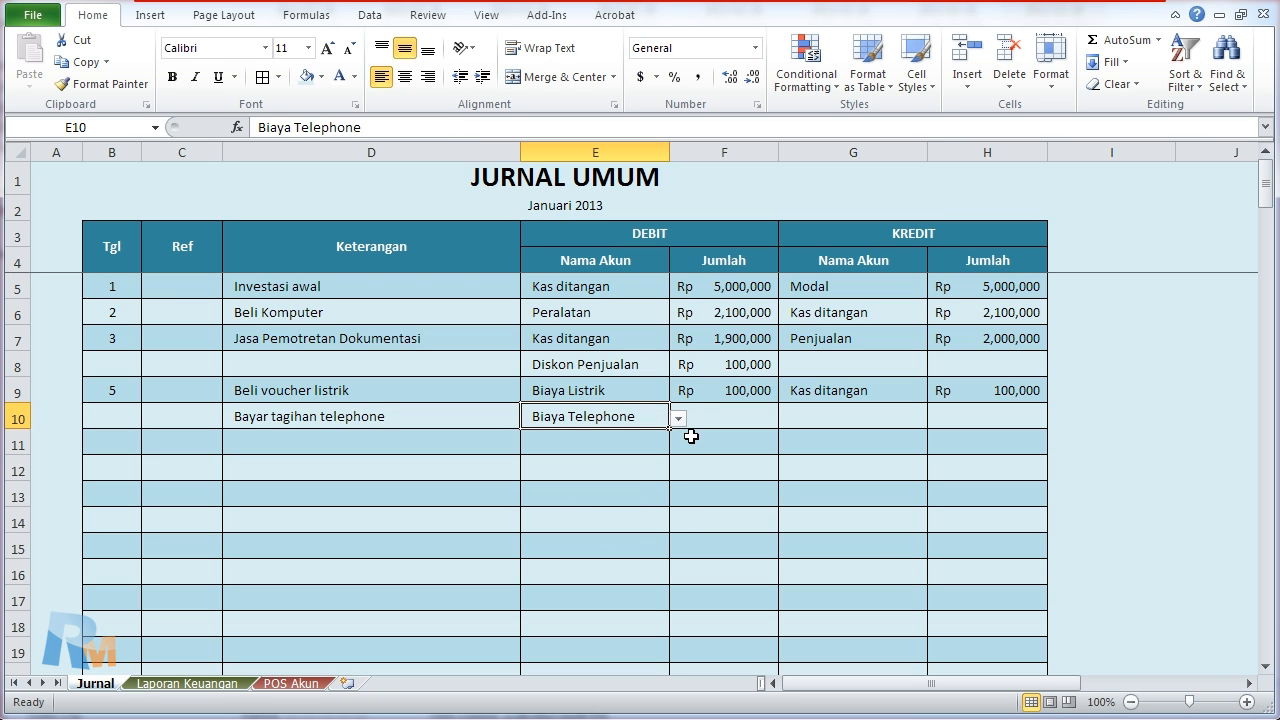
key("Tab")
type("45000")
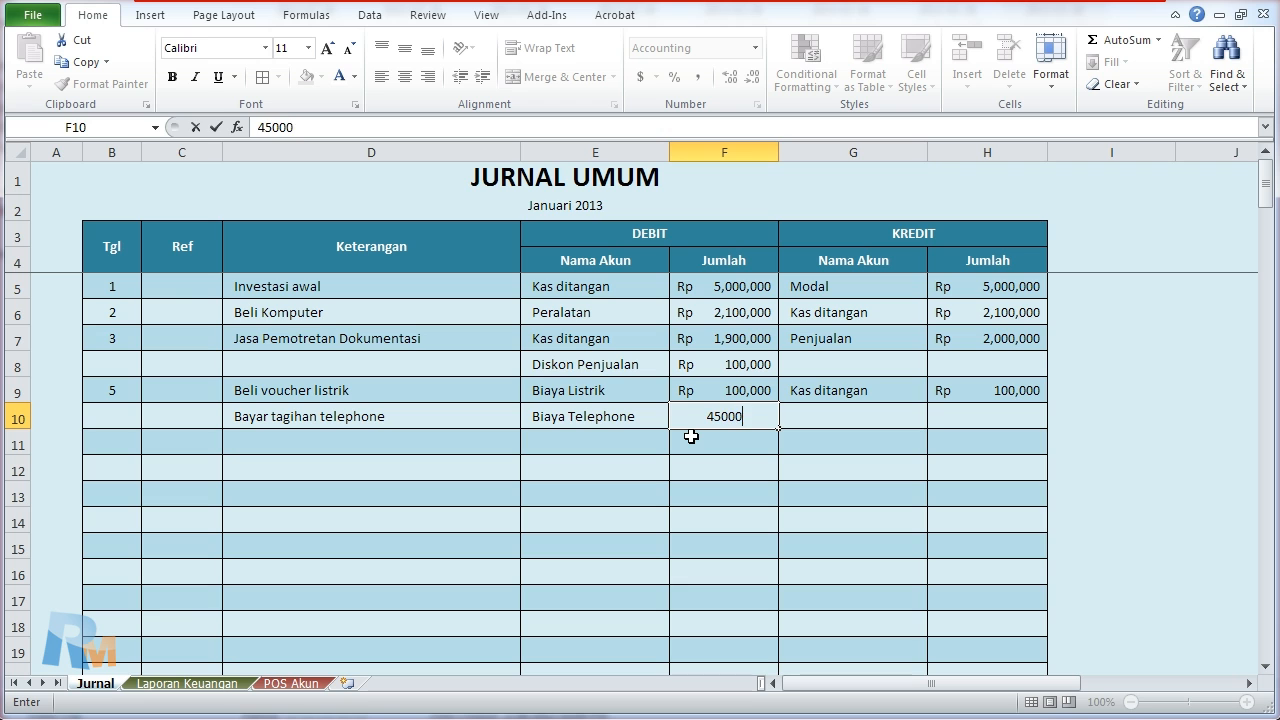
key("Tab")
Step: Set the credit side of the row 10 entry to Kas ditangan with an amount of 45,000
left_click(943, 420)
left_click(884, 415)
left_click(937, 418)
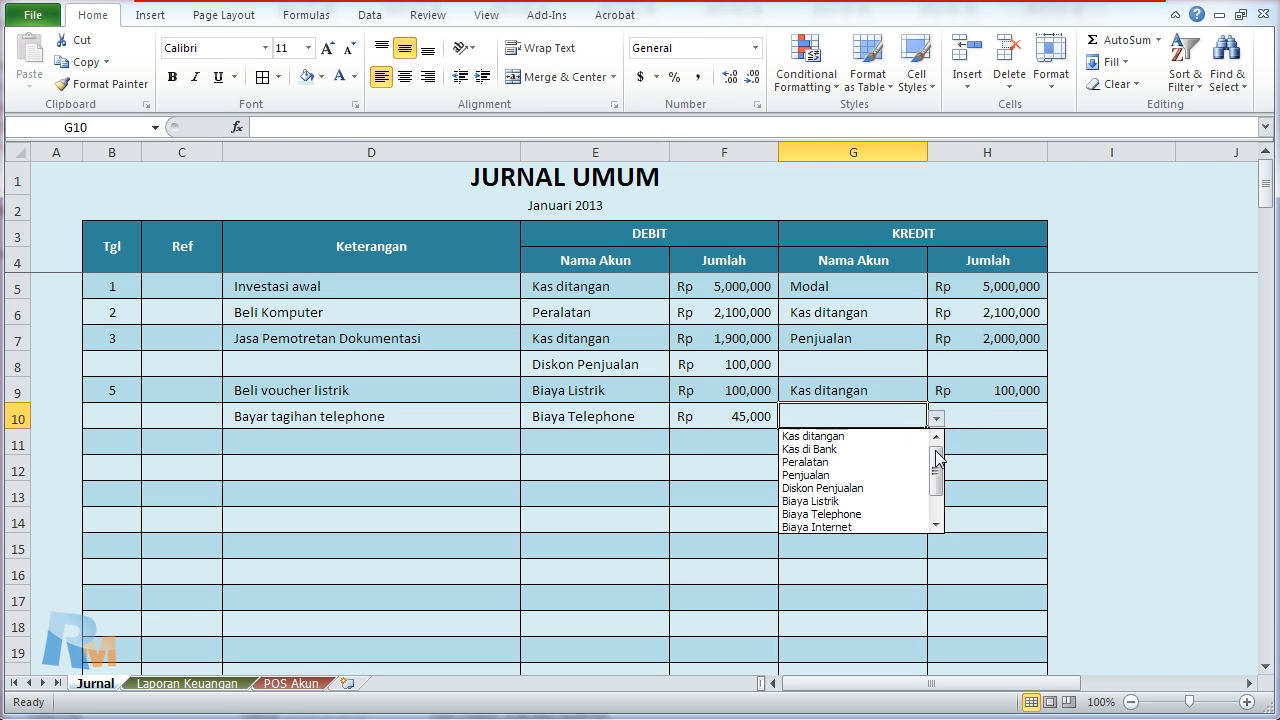
left_click(878, 434)
key("Tab")
type("4500")
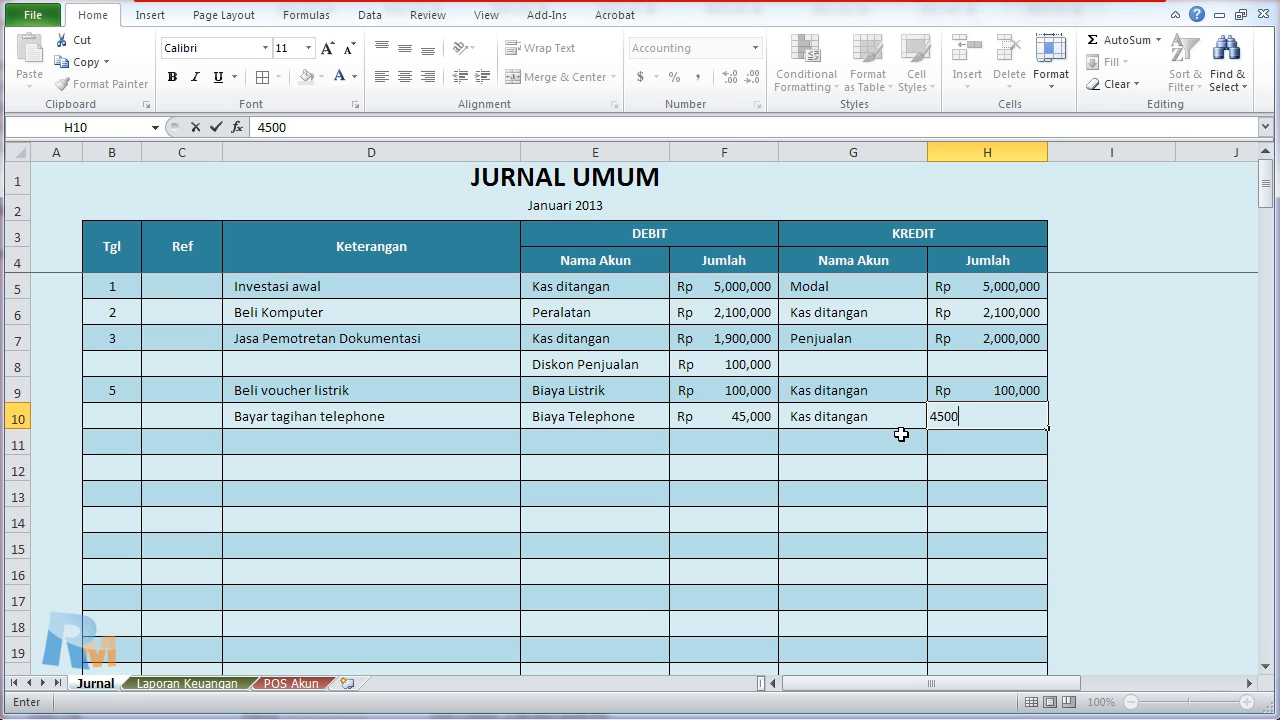
left_click(901, 434)
Step: Check the Biaya Telephone expense and the report totals on Laporan Keuangan, and return to the Jurnal sheet
left_click(372, 451)
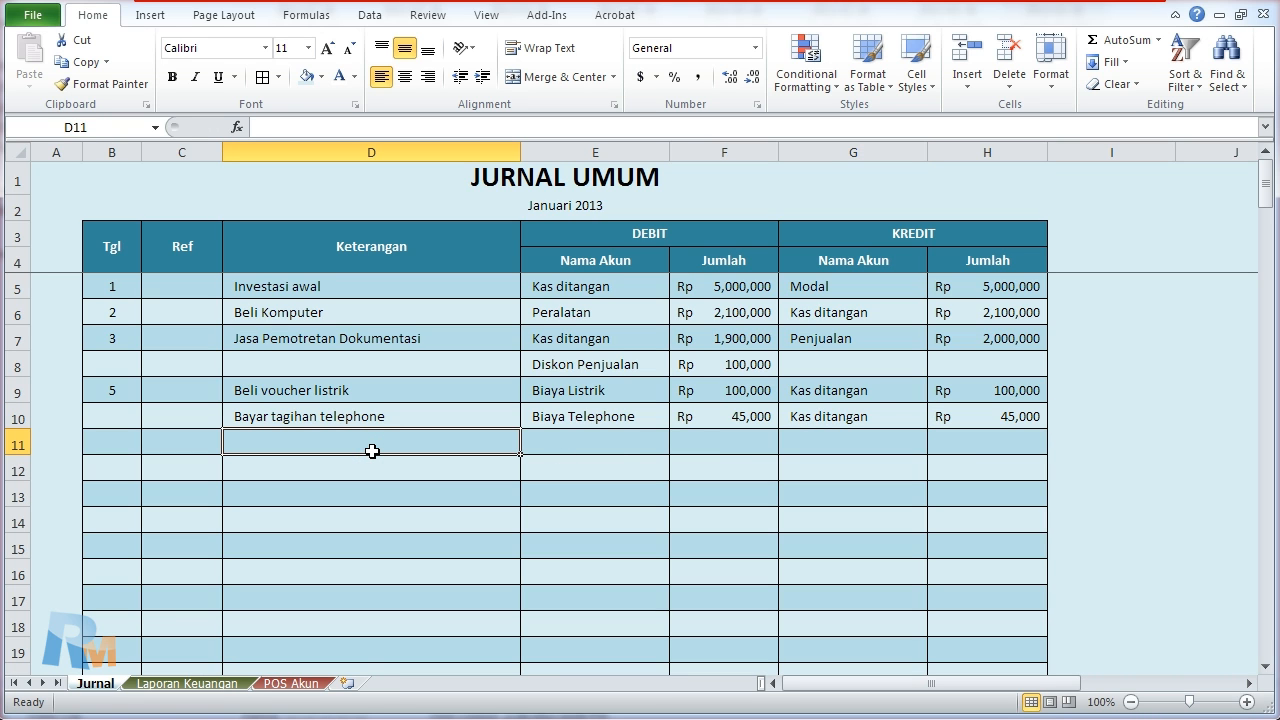
left_click(190, 683)
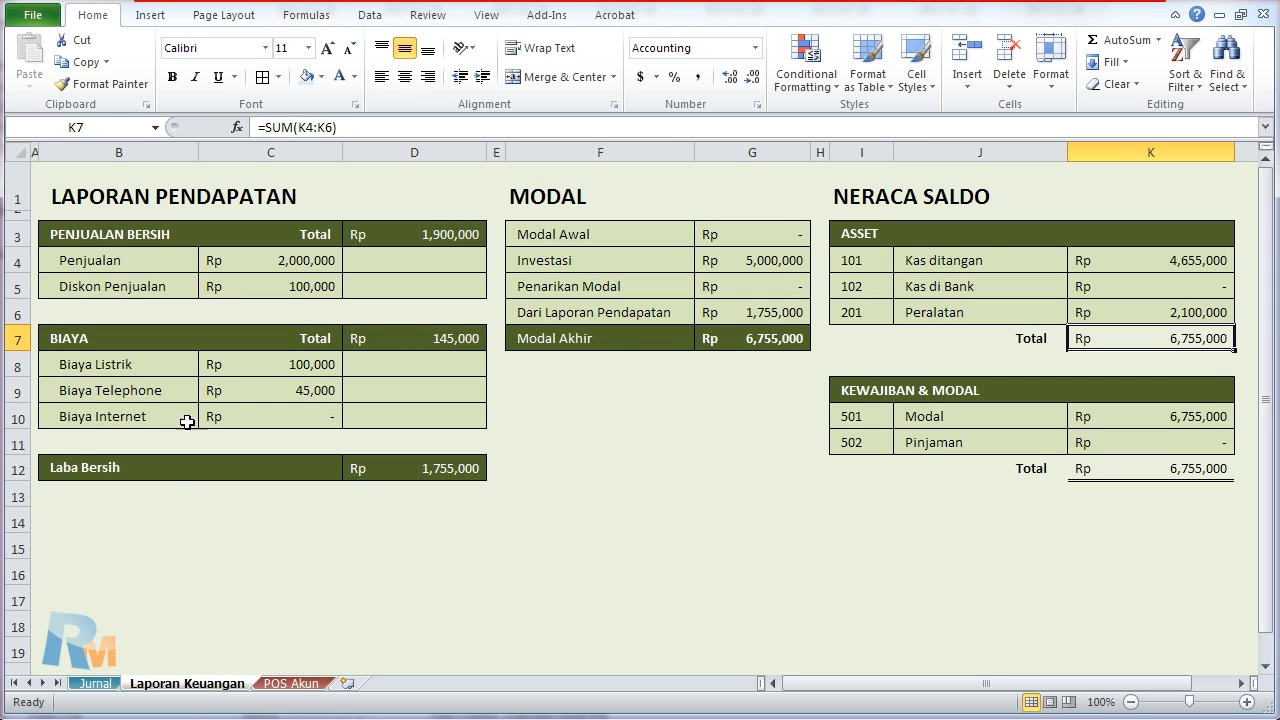
left_click(95, 683)
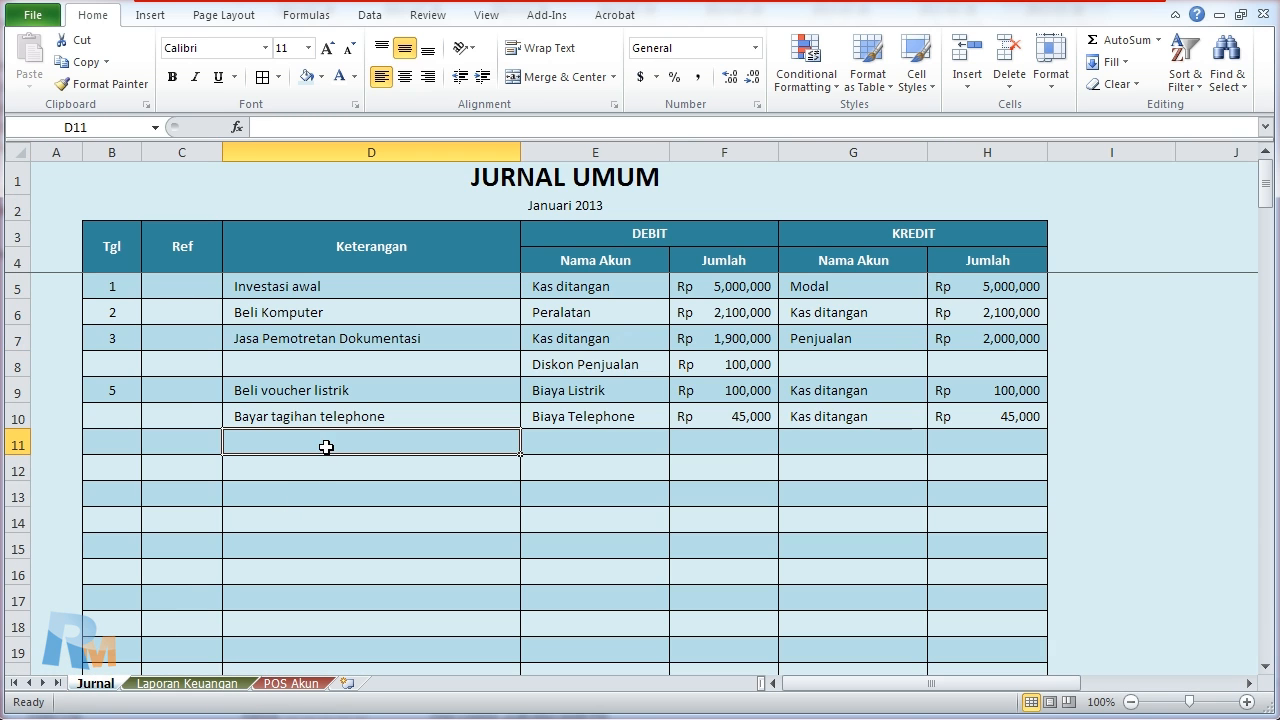
Step: Enter Bayar internet as the description of the journal entry in row 11
type("Biaya")
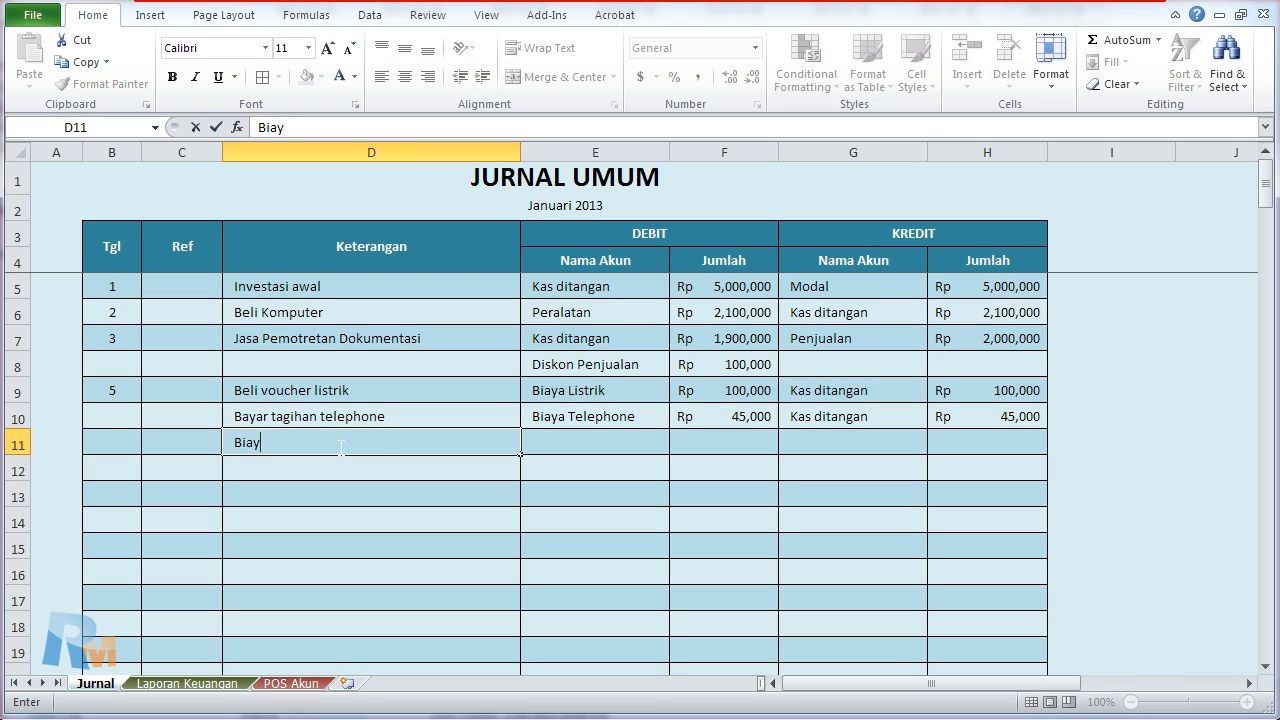
key("BackSpace")
type("ayar ")
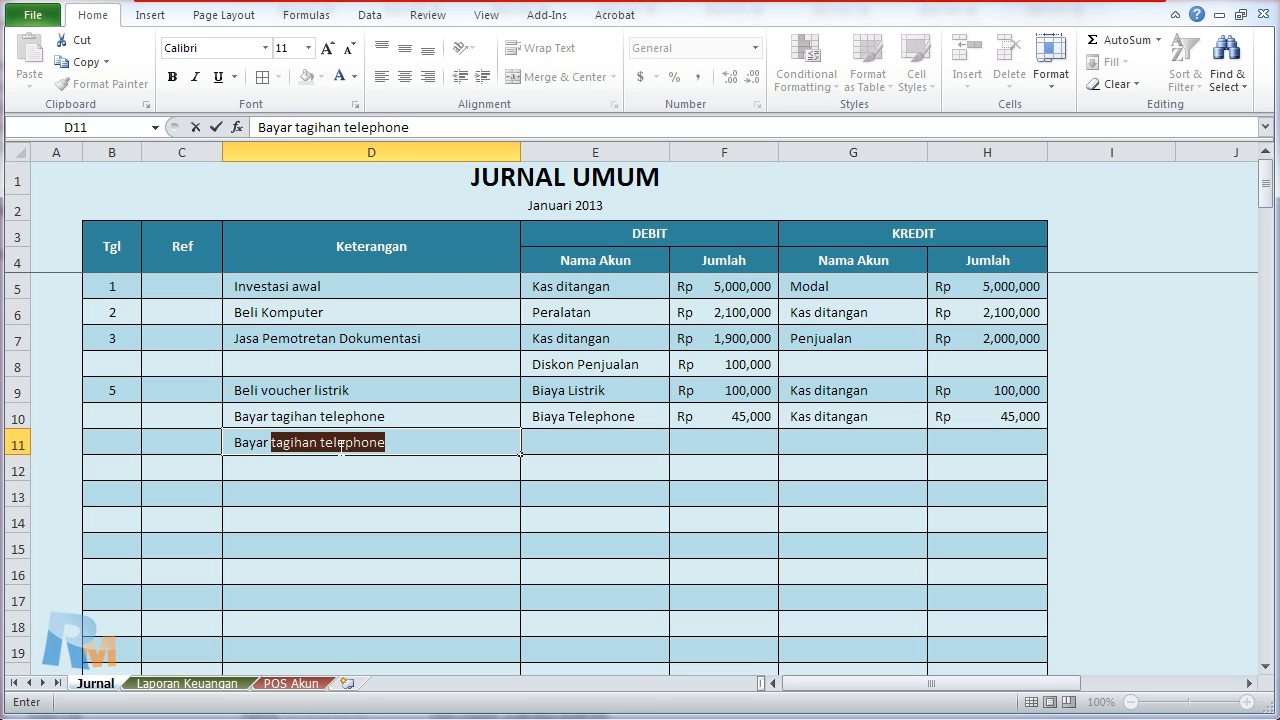
type("internet")
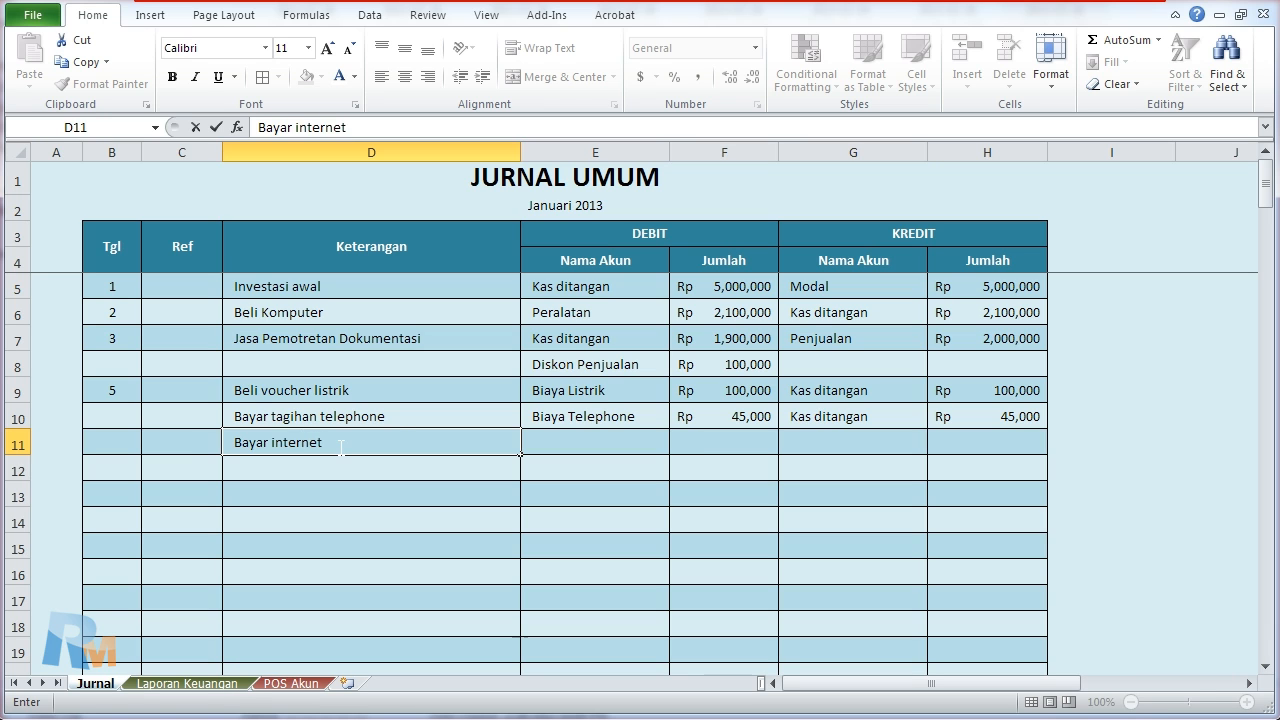
key("Tab")
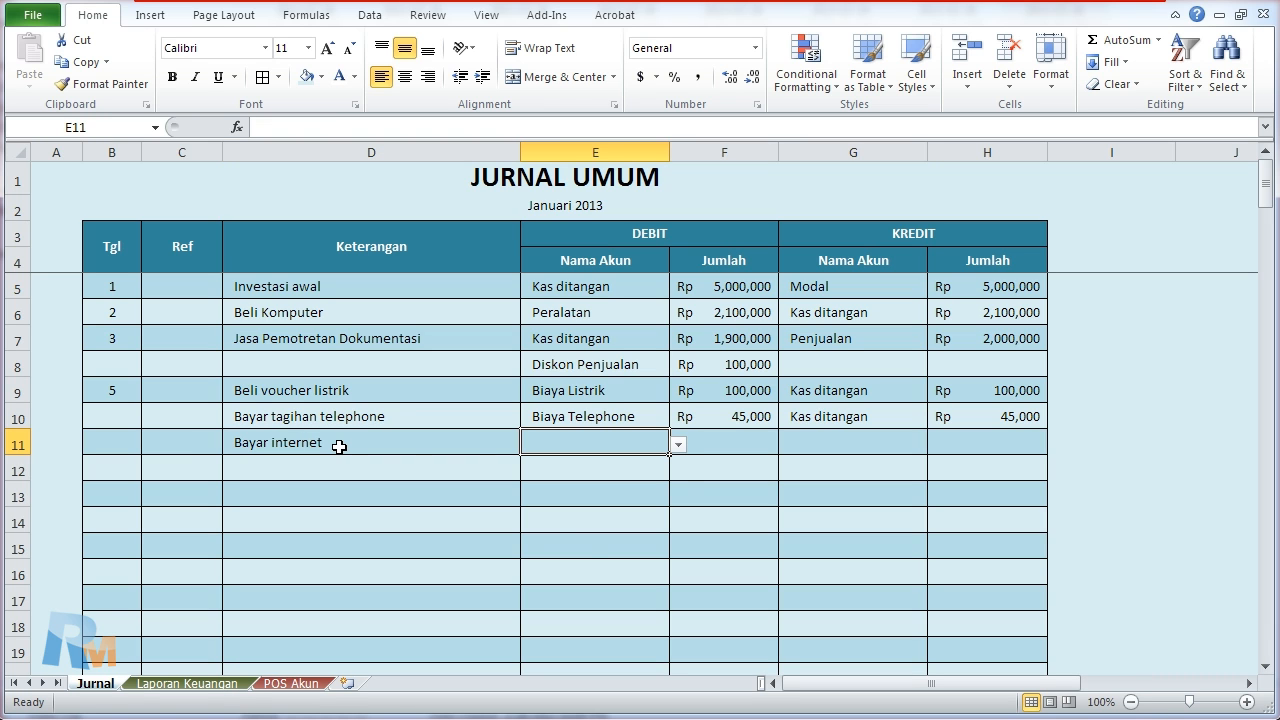
Step: Set the debit side of the row 11 entry to Biaya Internet with an amount of 150,000
left_click(678, 445)
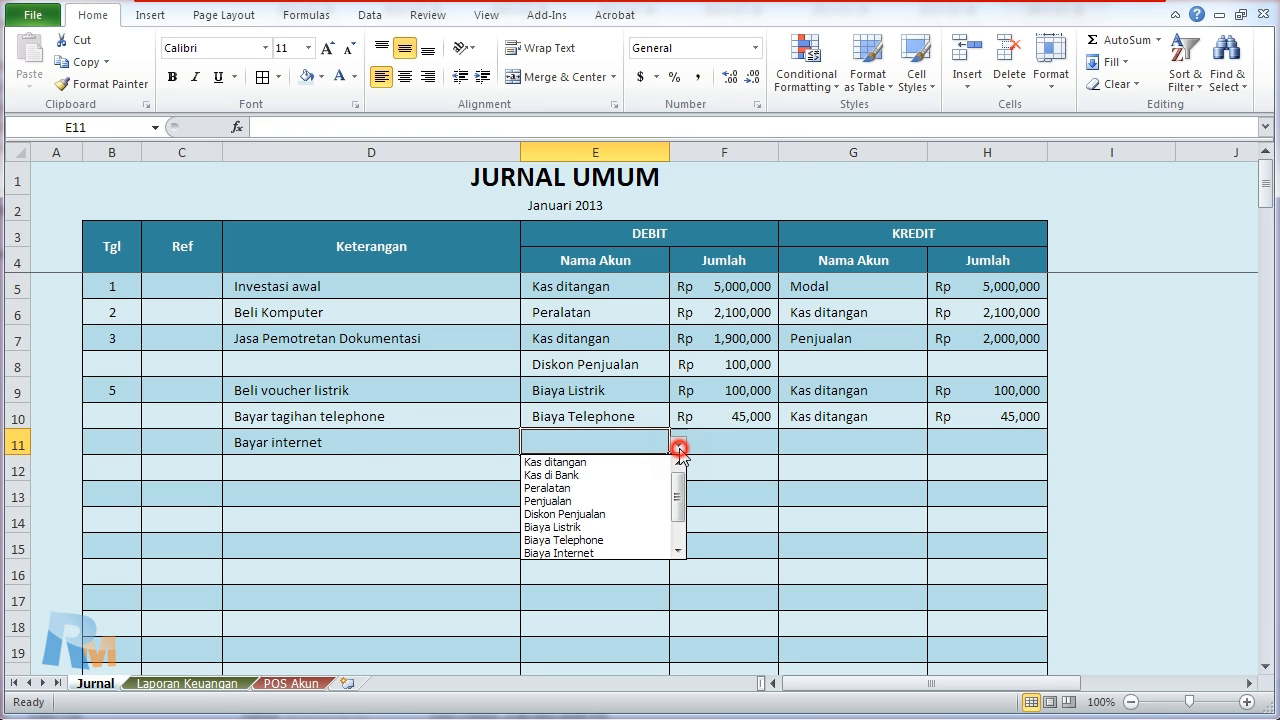
left_click(640, 552)
key("Tab")
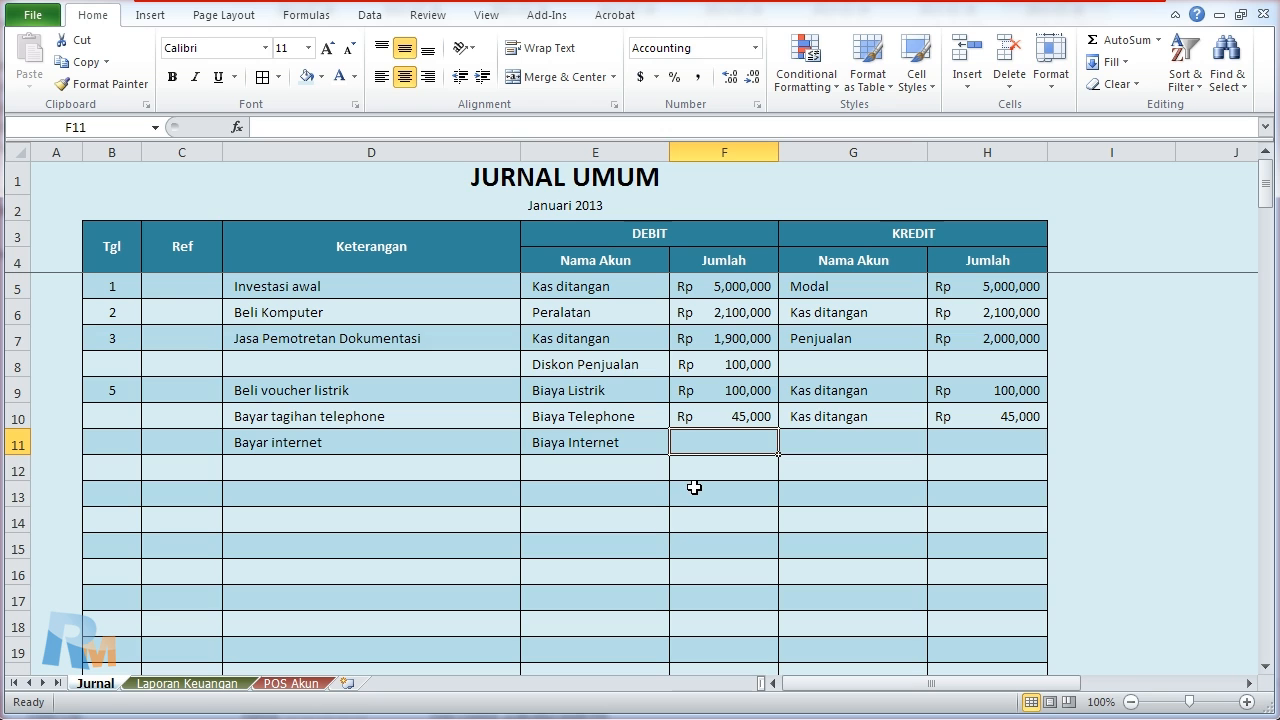
type("150000")
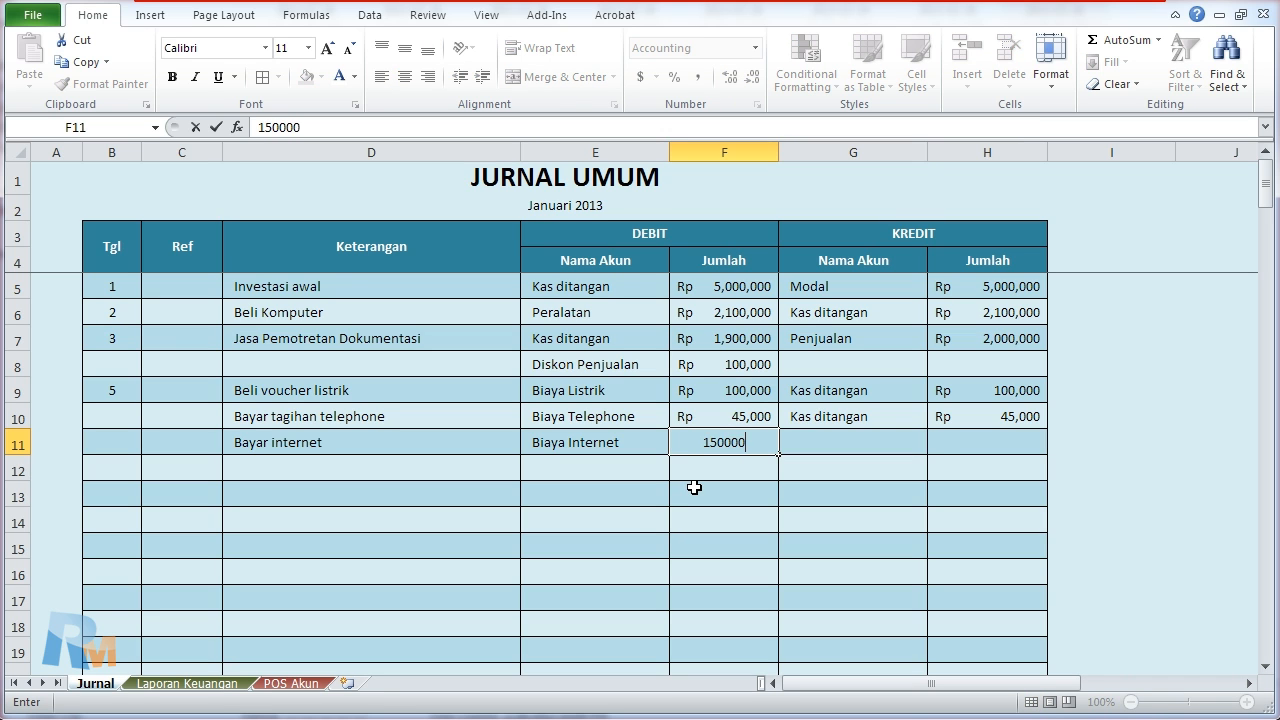
key("Tab")
Step: Set the credit side of the row 11 entry to Kas ditangan with an amount of 150,000
left_click(935, 445)
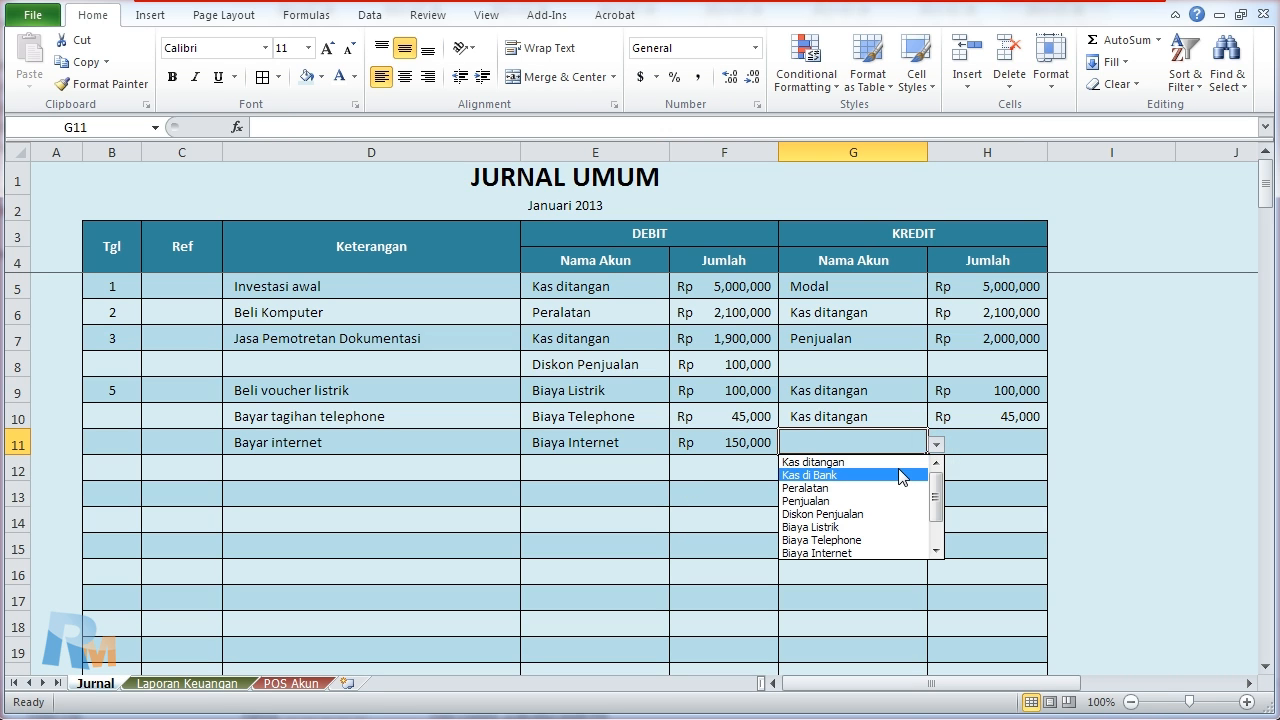
left_click(905, 462)
left_click(971, 446)
type("15")
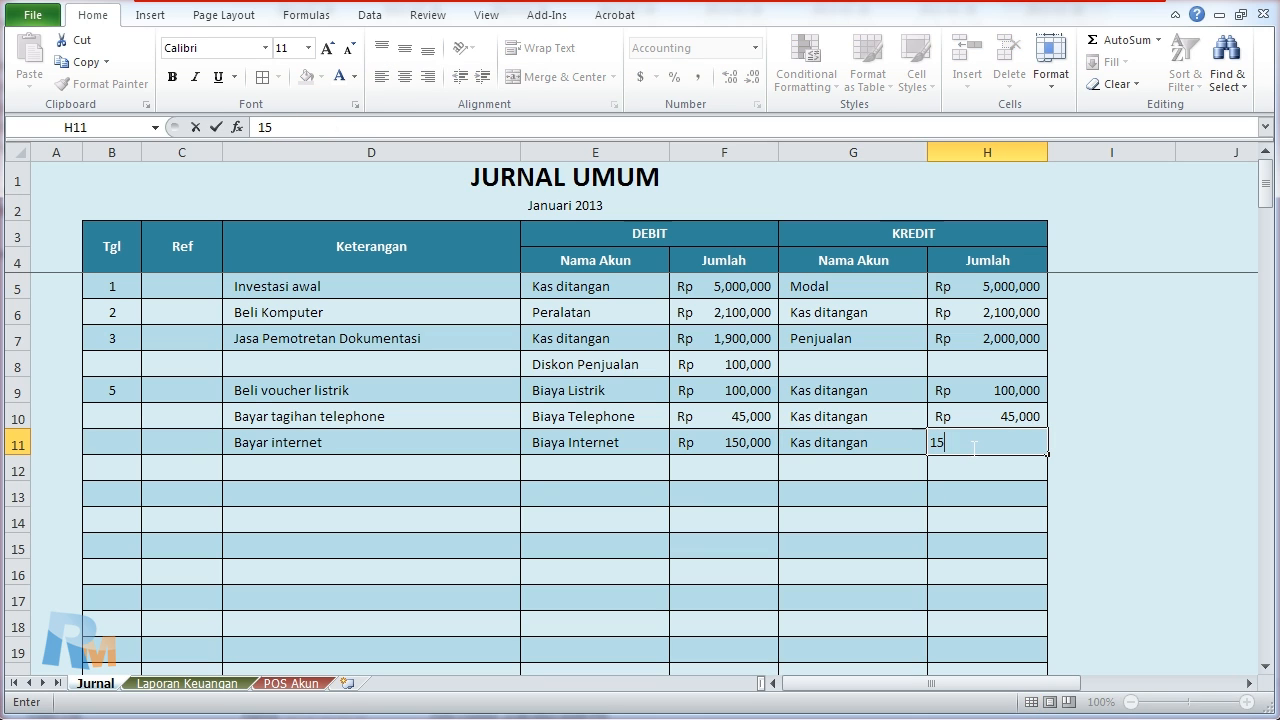
type("0,000")
key("Return")
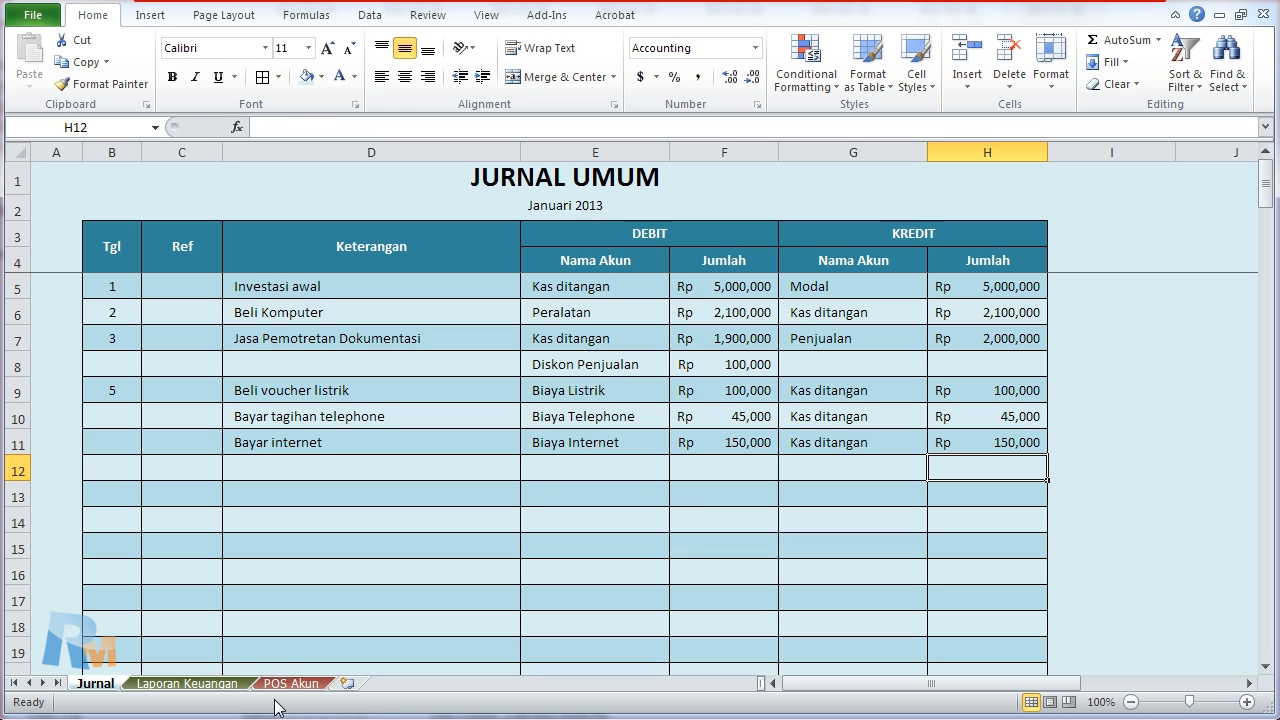
Step: Review the expenses, Laba Bersih and the Kas di Bank balance on Laporan Keuangan
left_click(200, 684)
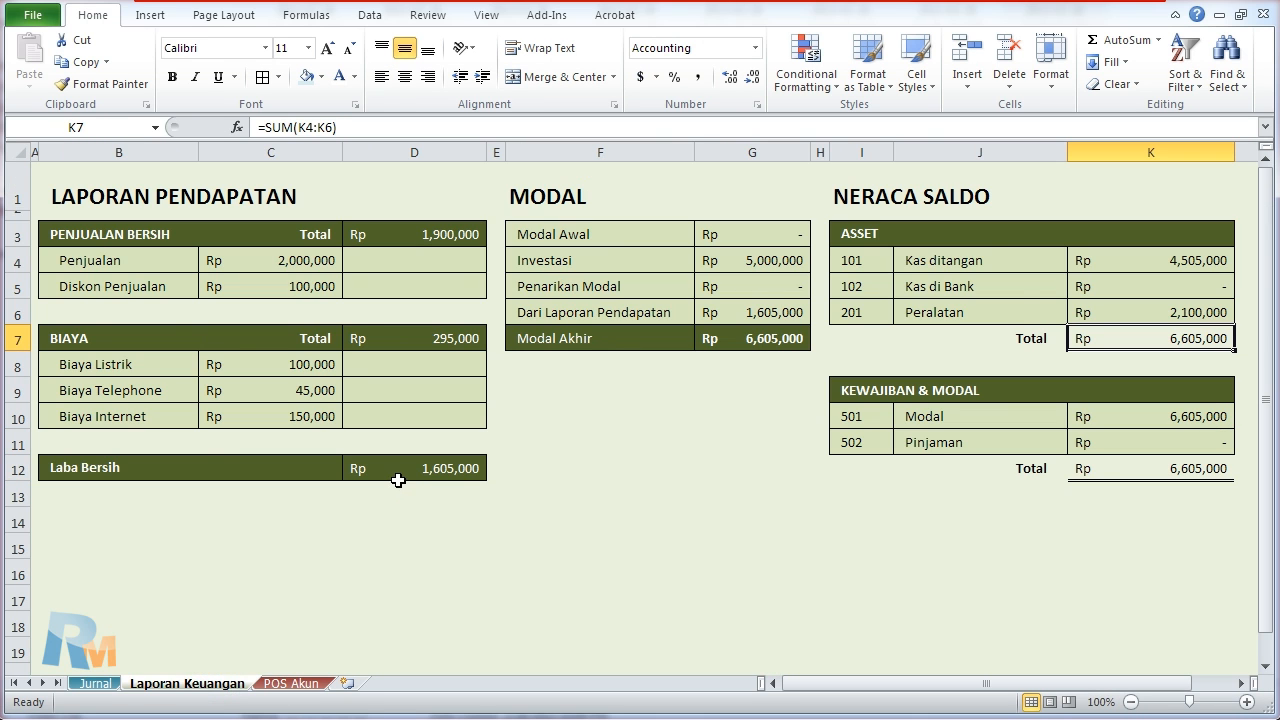
left_click(1107, 289)
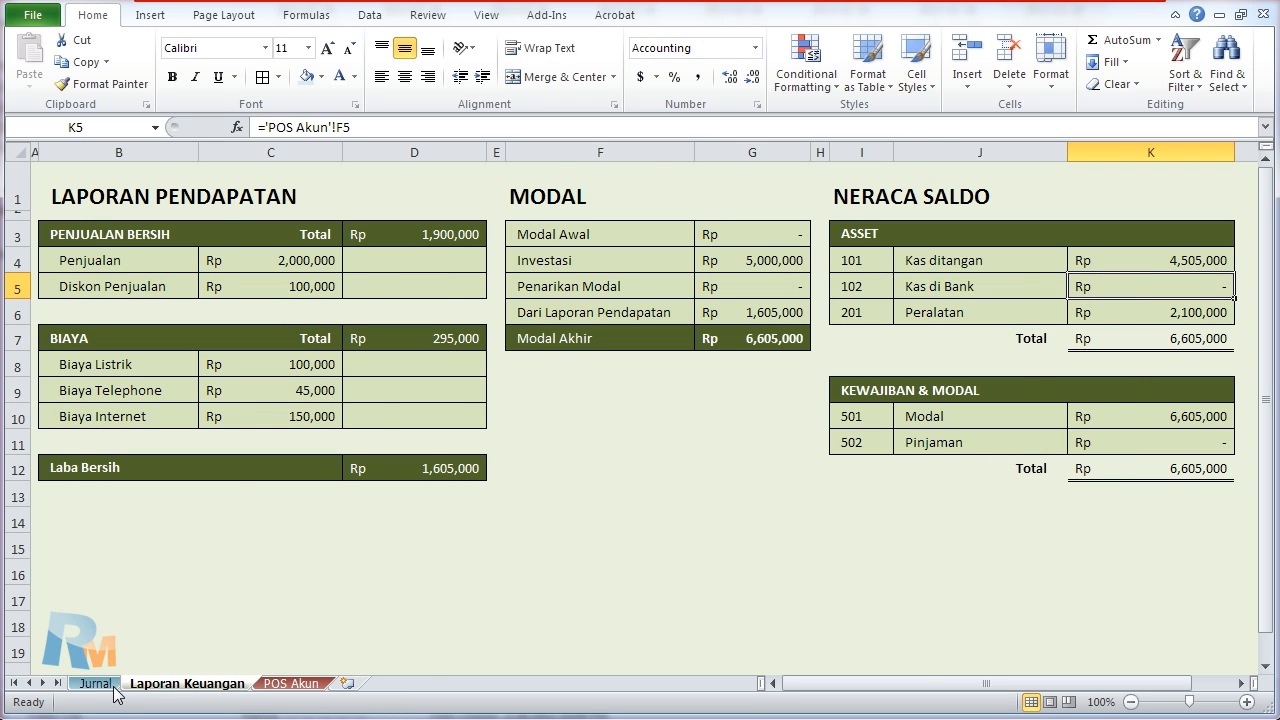
Step: Start the journal entry in row 12 of Jurnal with date 6 and the description Transfer dana
left_click(96, 683)
left_click(121, 470)
type("6")
key("Tab")
key("Tab")
type("T")
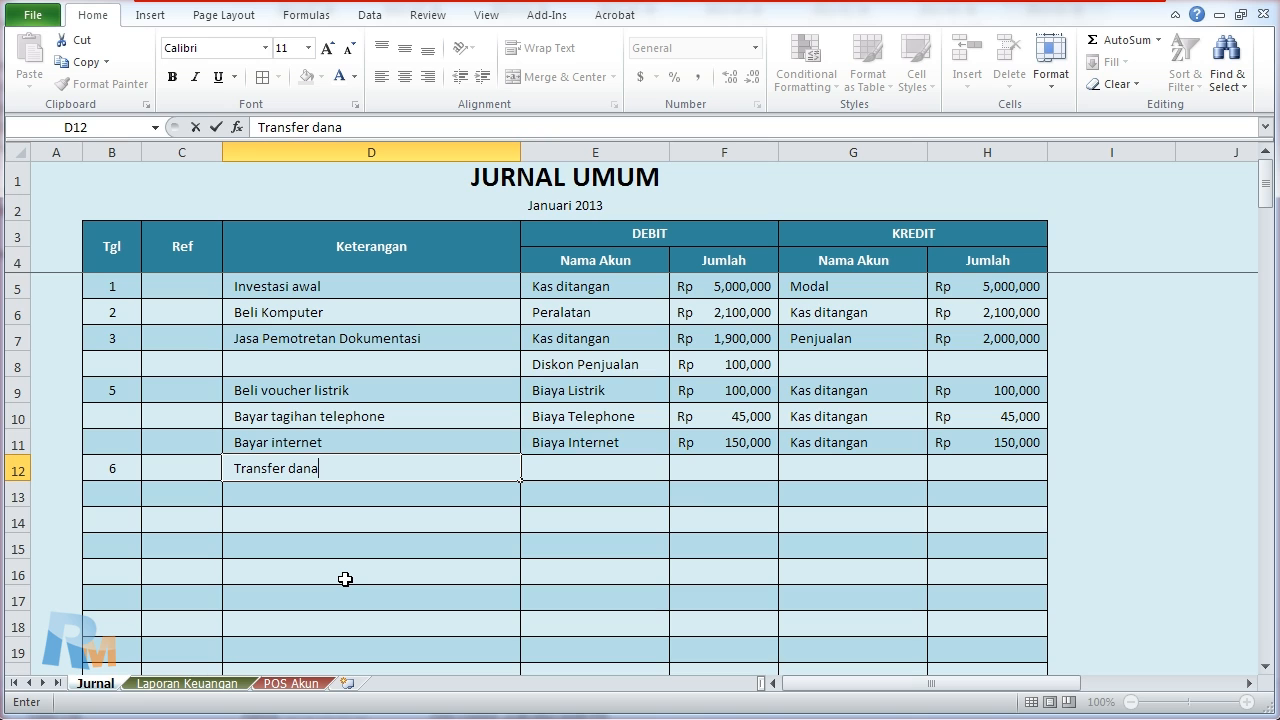
key("Tab")
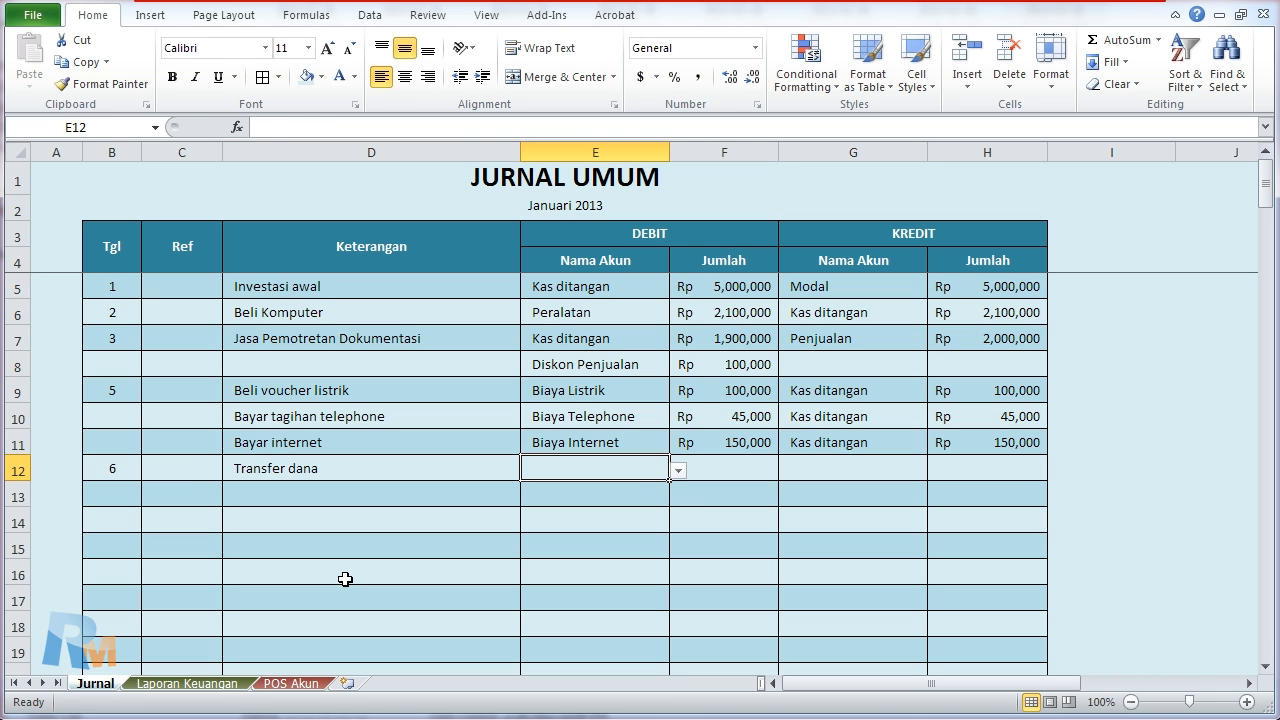
type("1")
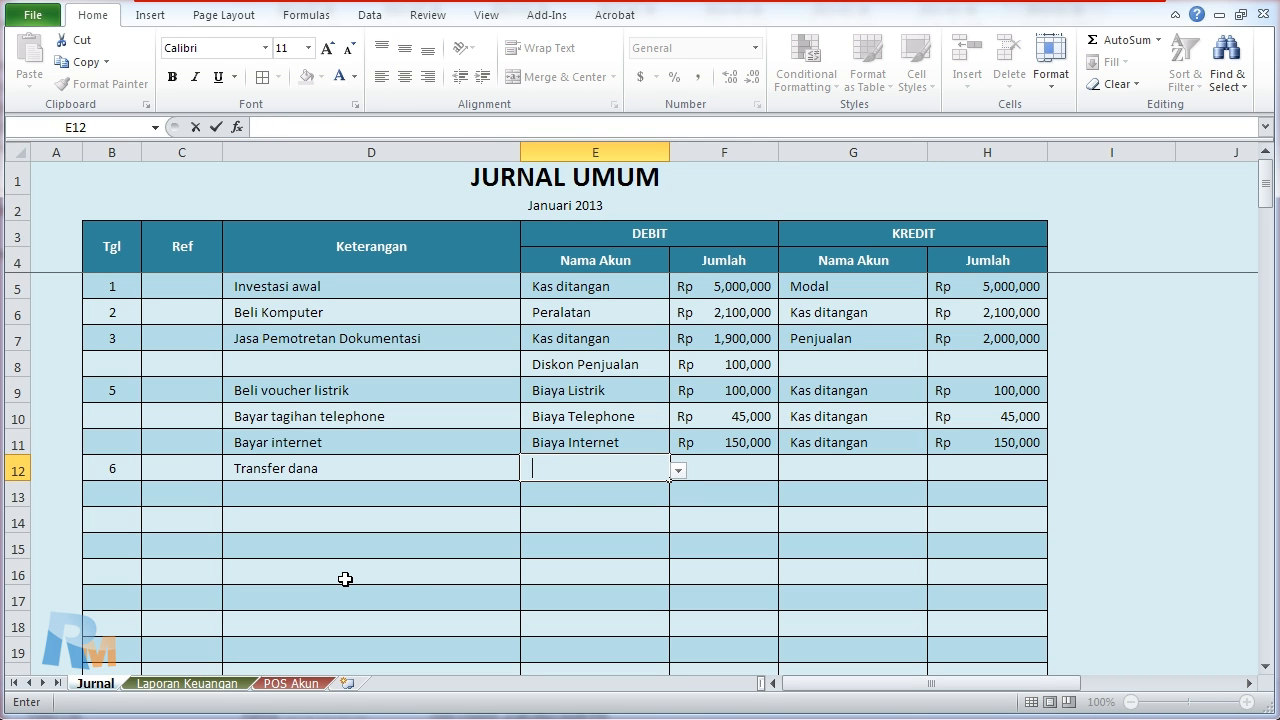
left_click(678, 470)
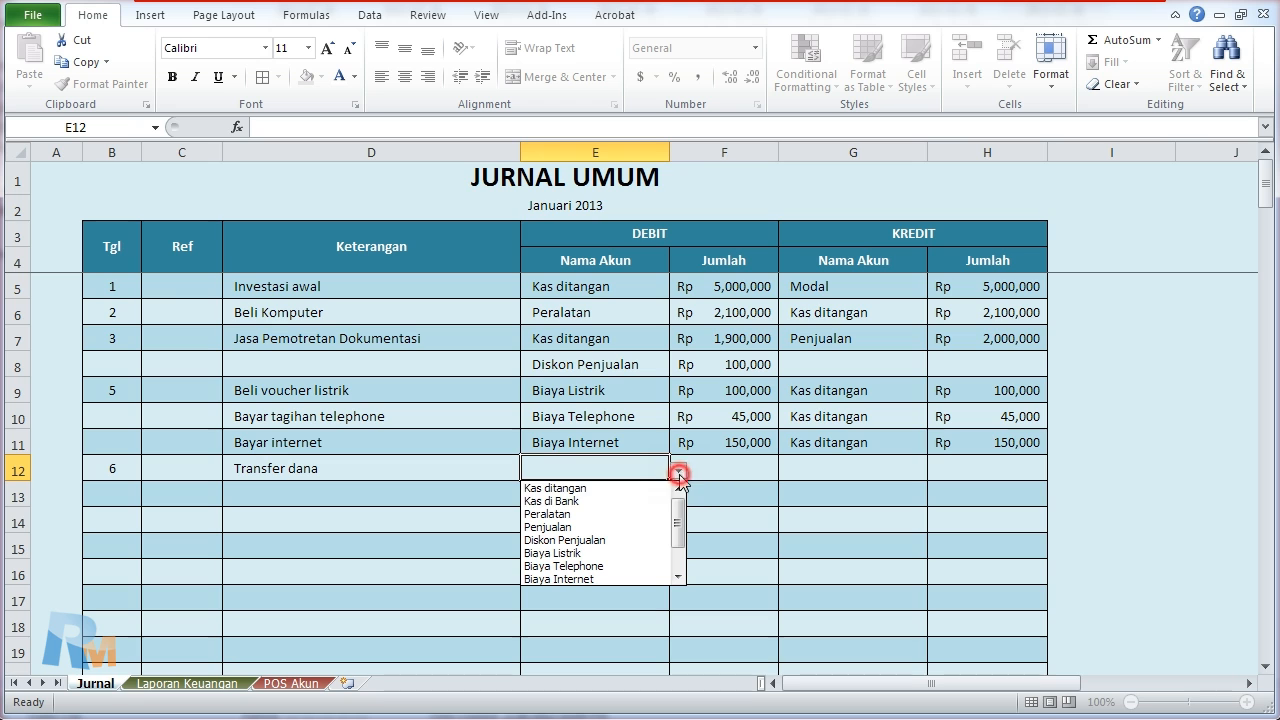
left_click(614, 488)
key("Tab")
type("1")
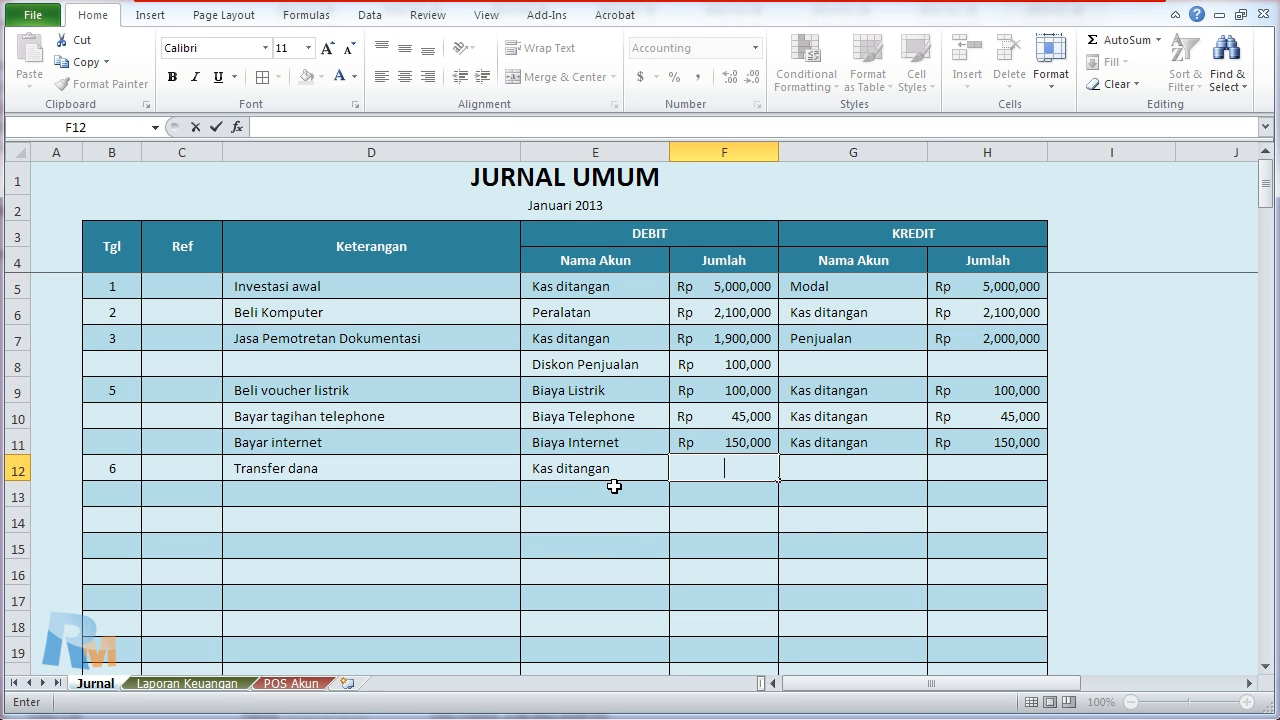
Step: Set the debit side of the row 12 entry to Kas di Bank with an amount of 1,000,000
left_click(636, 468)
left_click(678, 470)
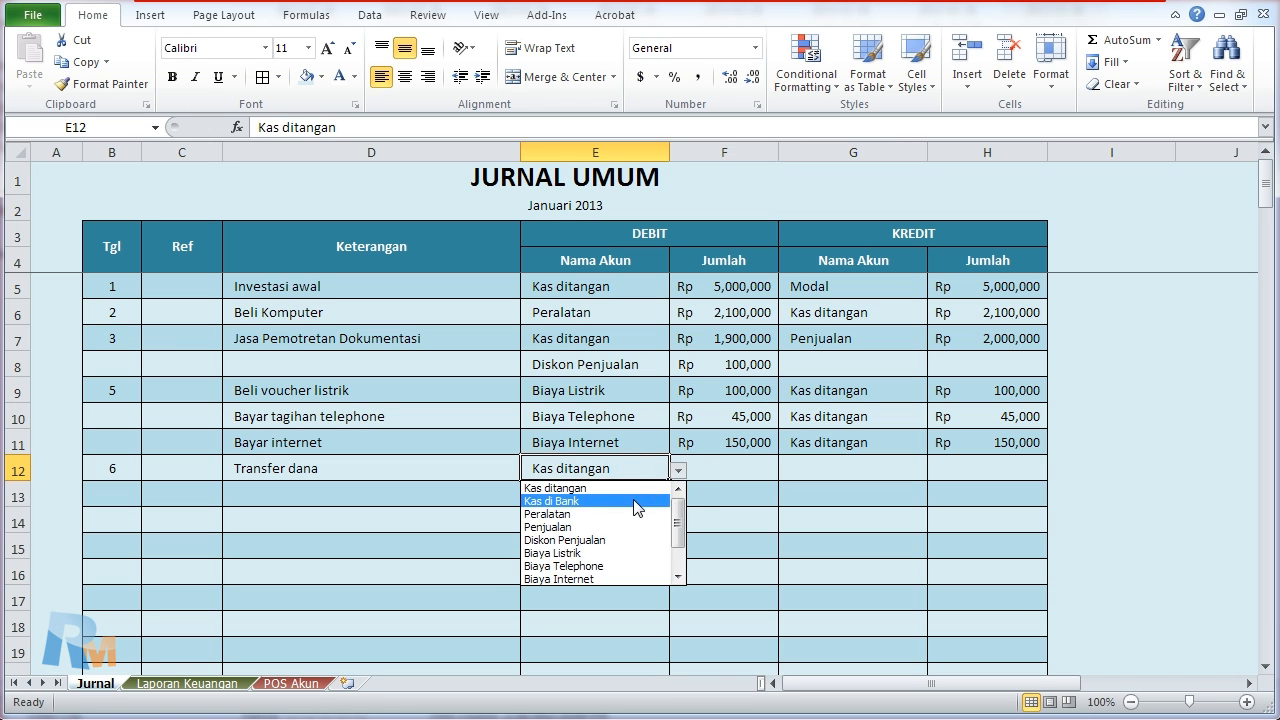
left_click(636, 501)
key("Tab")
type("1,000,000")
key("Tab")
Step: Set the credit side of the row 12 entry to Kas ditangan with an amount of 1,000,000
left_click(932, 472)
left_click(876, 489)
key("Tab")
type("1")
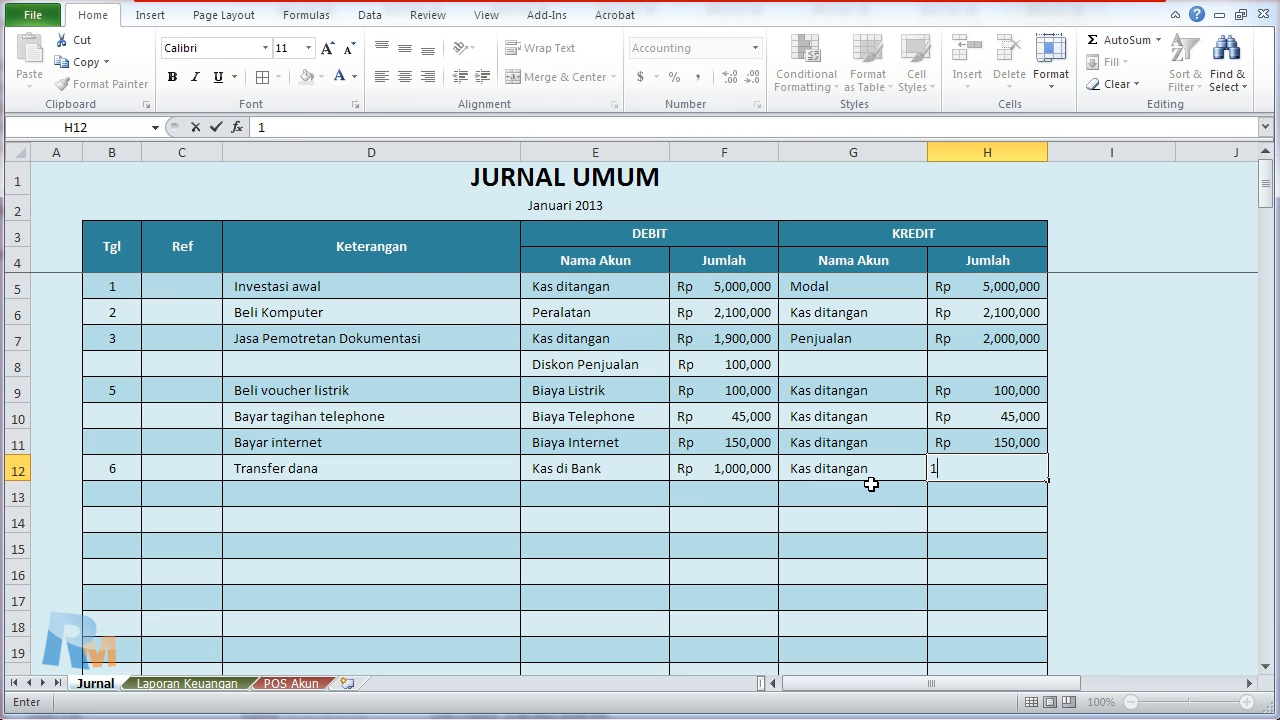
type(",000,000")
key("Return")
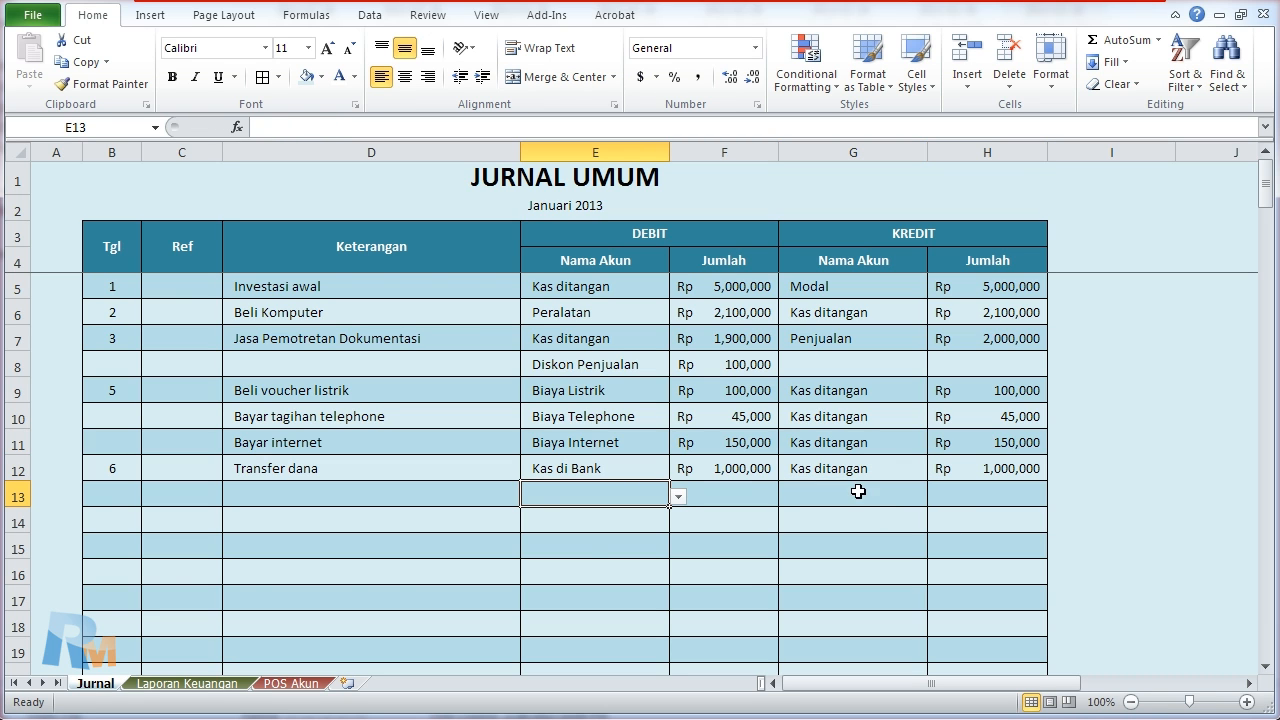
Step: Check the Kas ditangan and Kas di Bank balances on POS Akun and on Laporan Keuangan
left_click(109, 495)
left_click(260, 685)
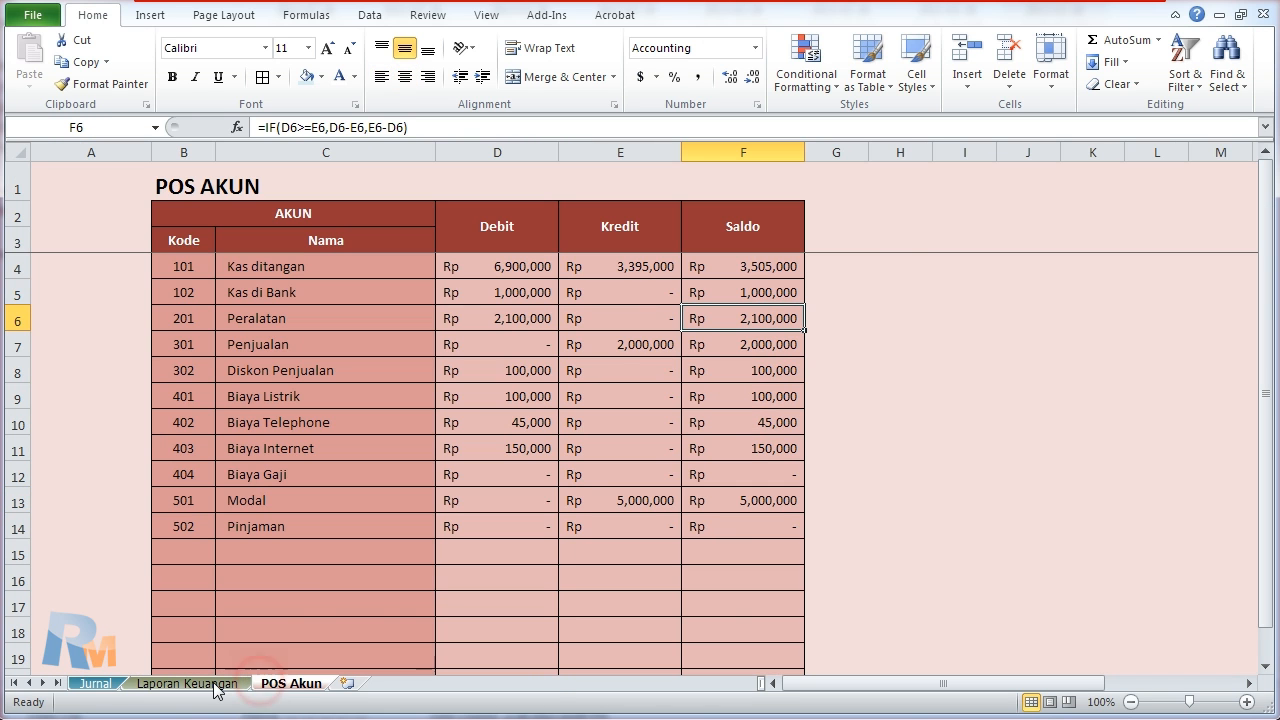
left_click(212, 684)
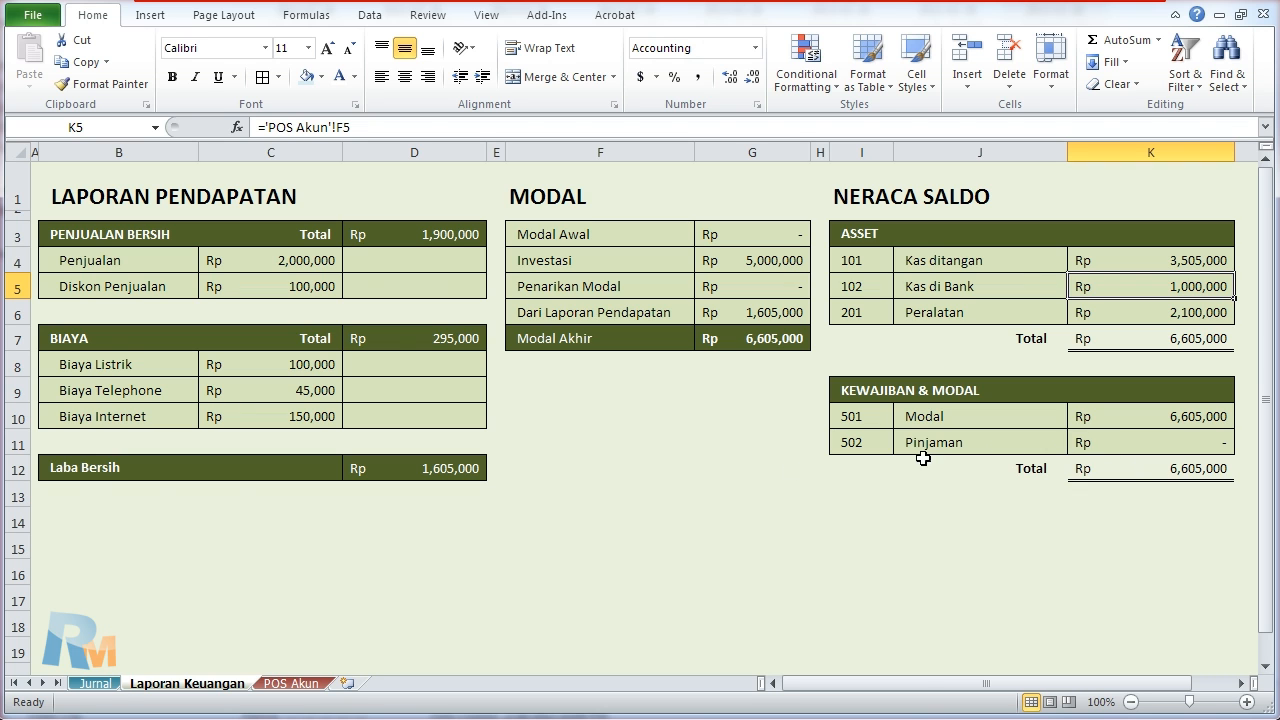
Step: Start the journal entry in row 13 of Jurnal with date 7 and the description Pinjaman dari Bank
left_click(95, 683)
type("7")
key("Tab")
key("Tab")
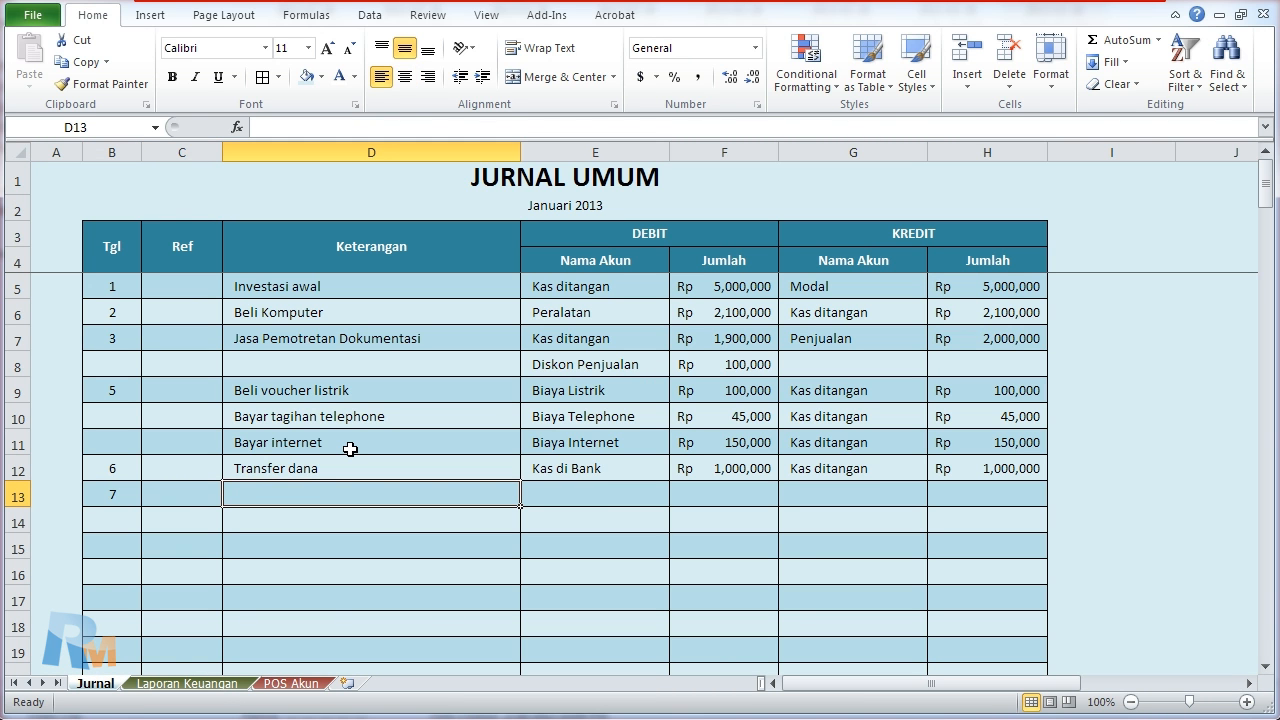
type("M")
key("BackSpace")
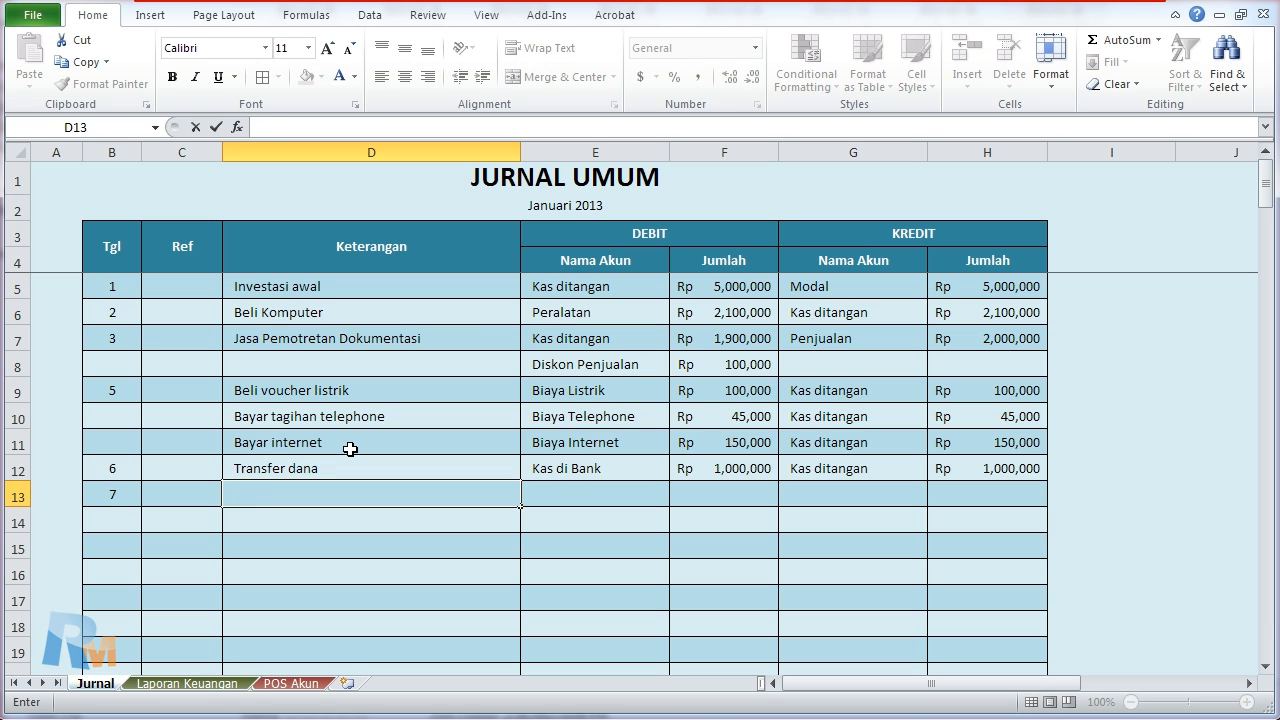
type("Pinjaman dari Ban")
key("Tab")
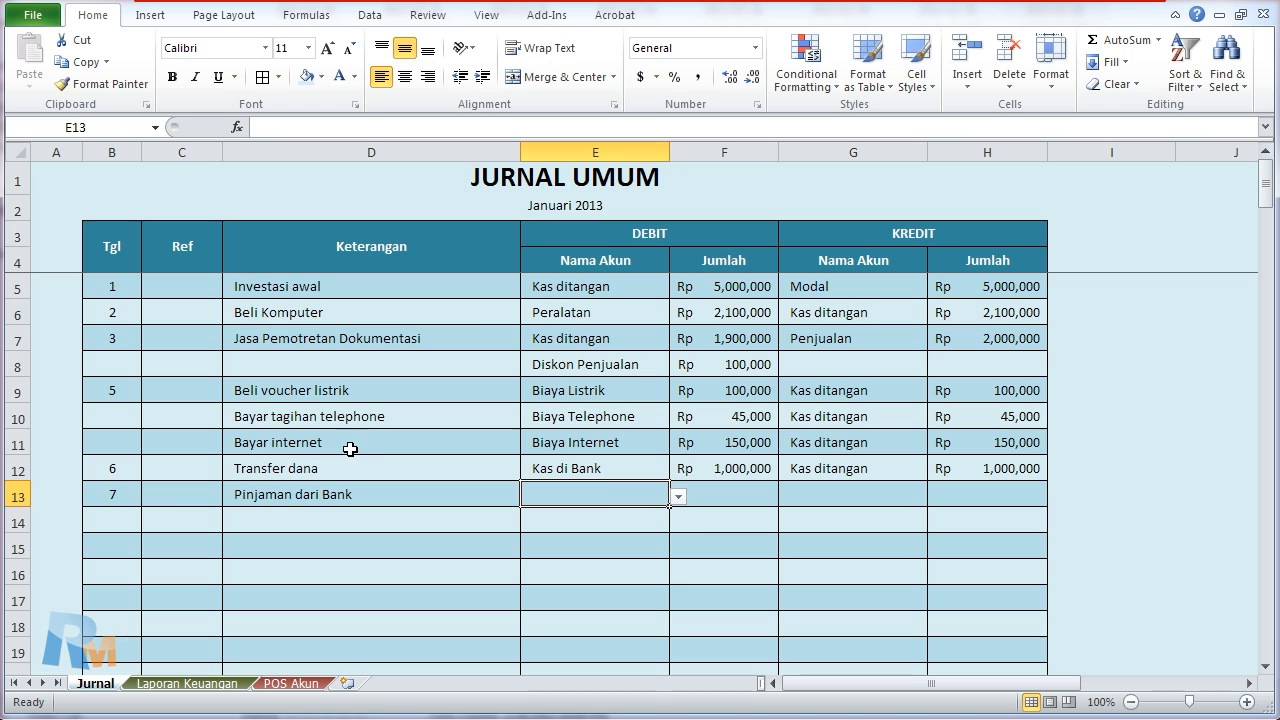
Step: Set the debit side of the row 13 entry to Kas di Bank with an amount of 12,000,000
left_click(677, 498)
left_click(586, 530)
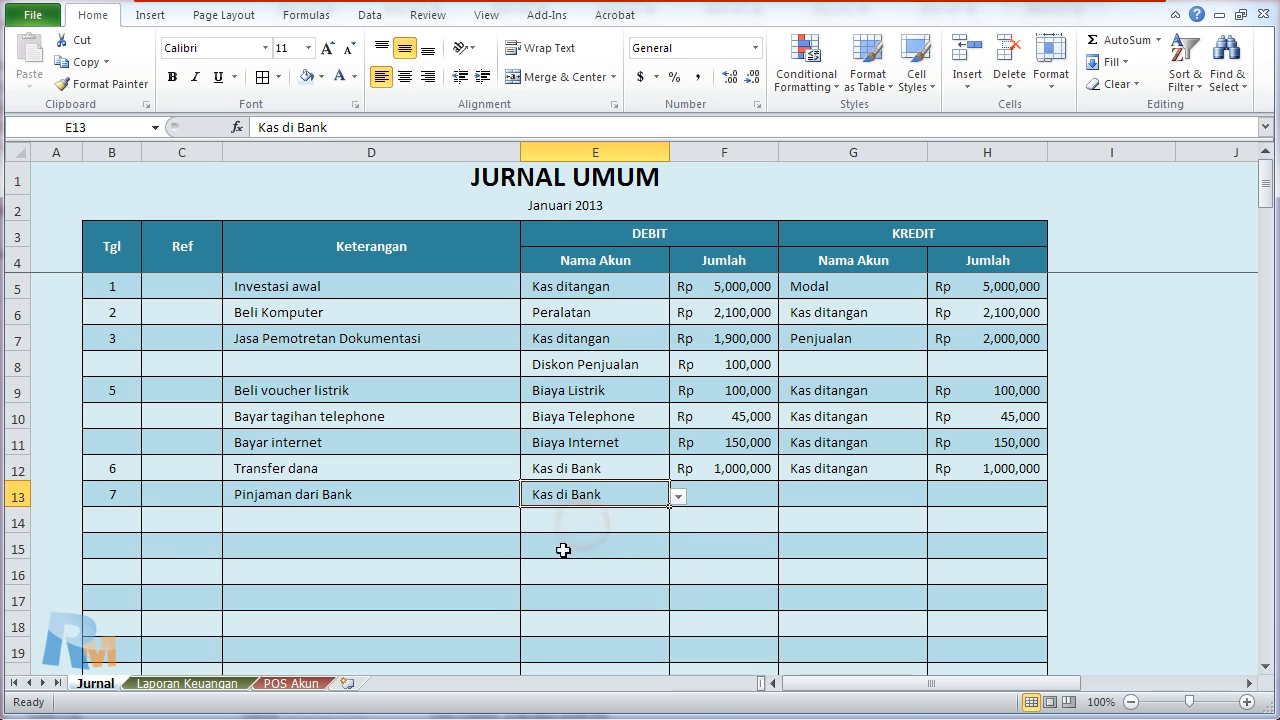
key("Tab")
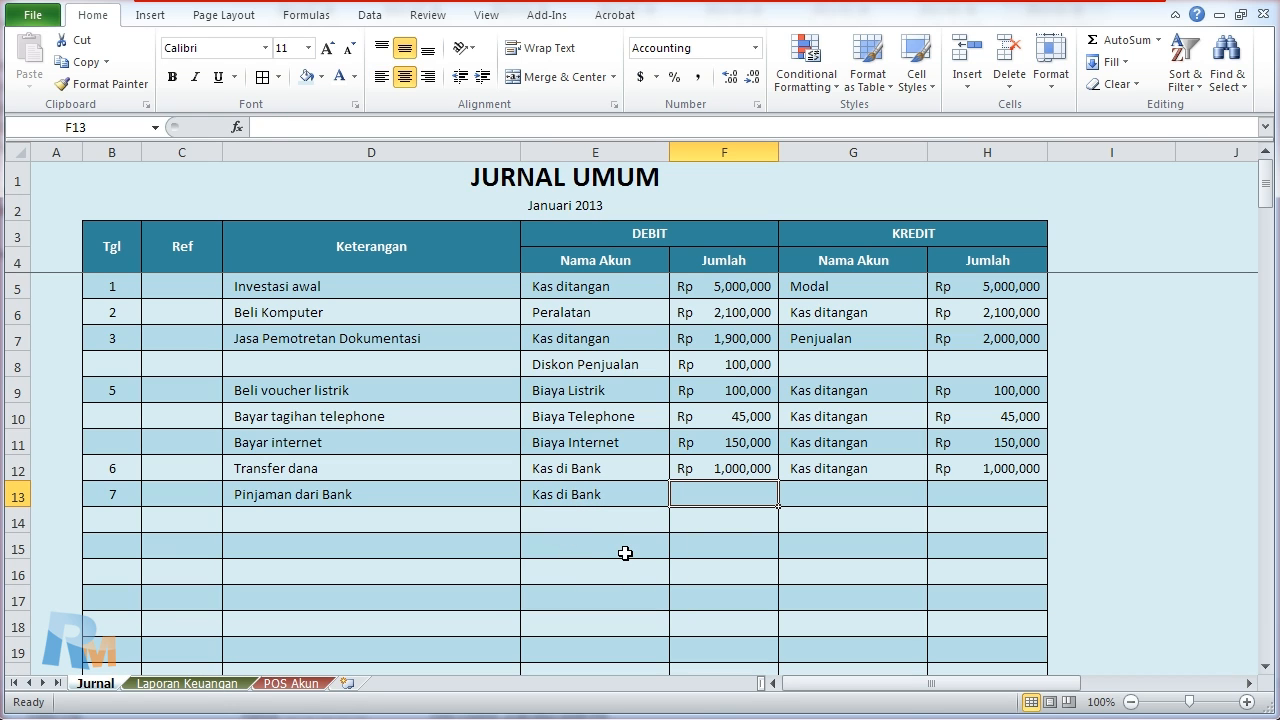
type("12,000,000")
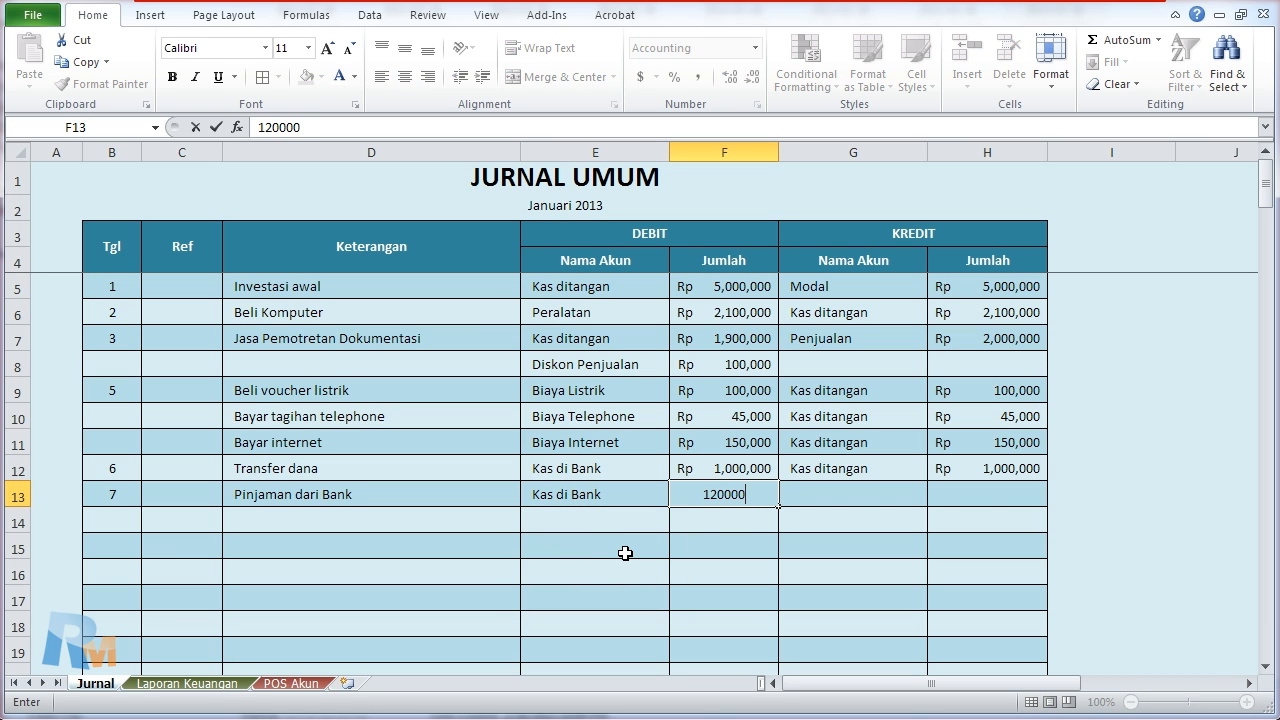
key("Tab")
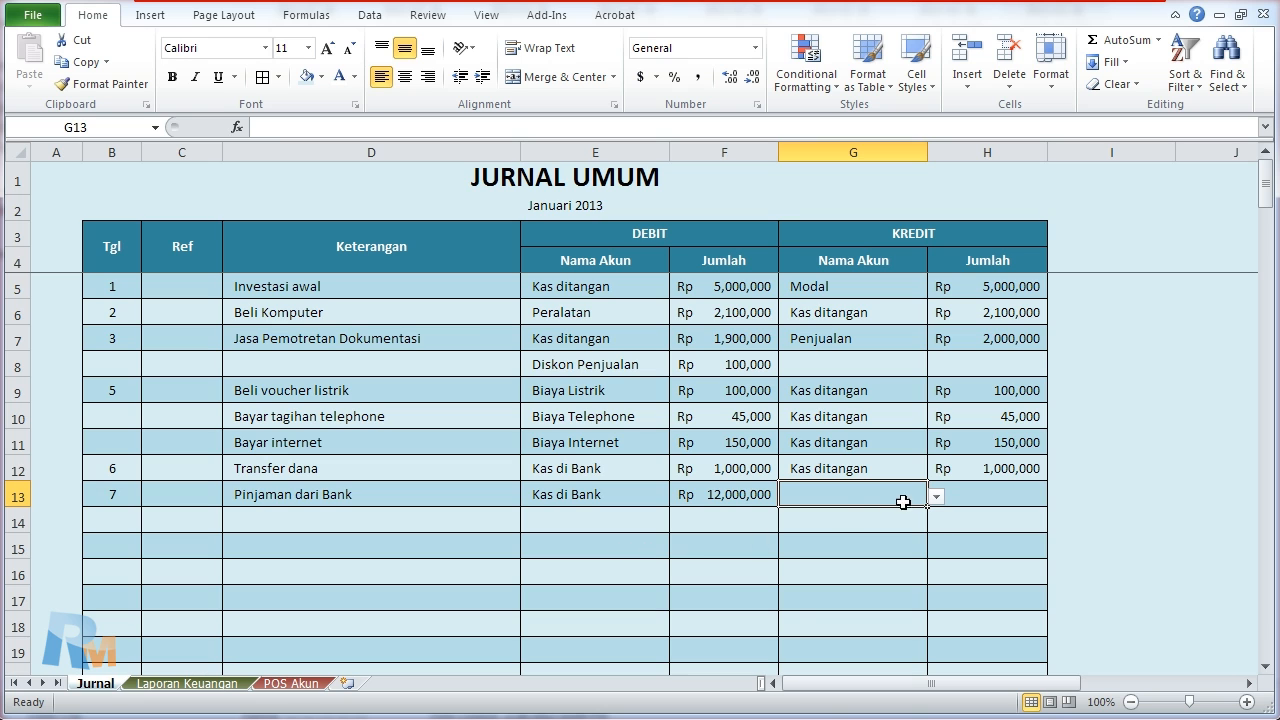
Step: Set the credit side of the row 13 entry to Pinjaman with an amount of 12,000,000
left_click(937, 497)
left_click_drag(934, 541, 935, 566)
left_click(848, 604)
key("Tab")
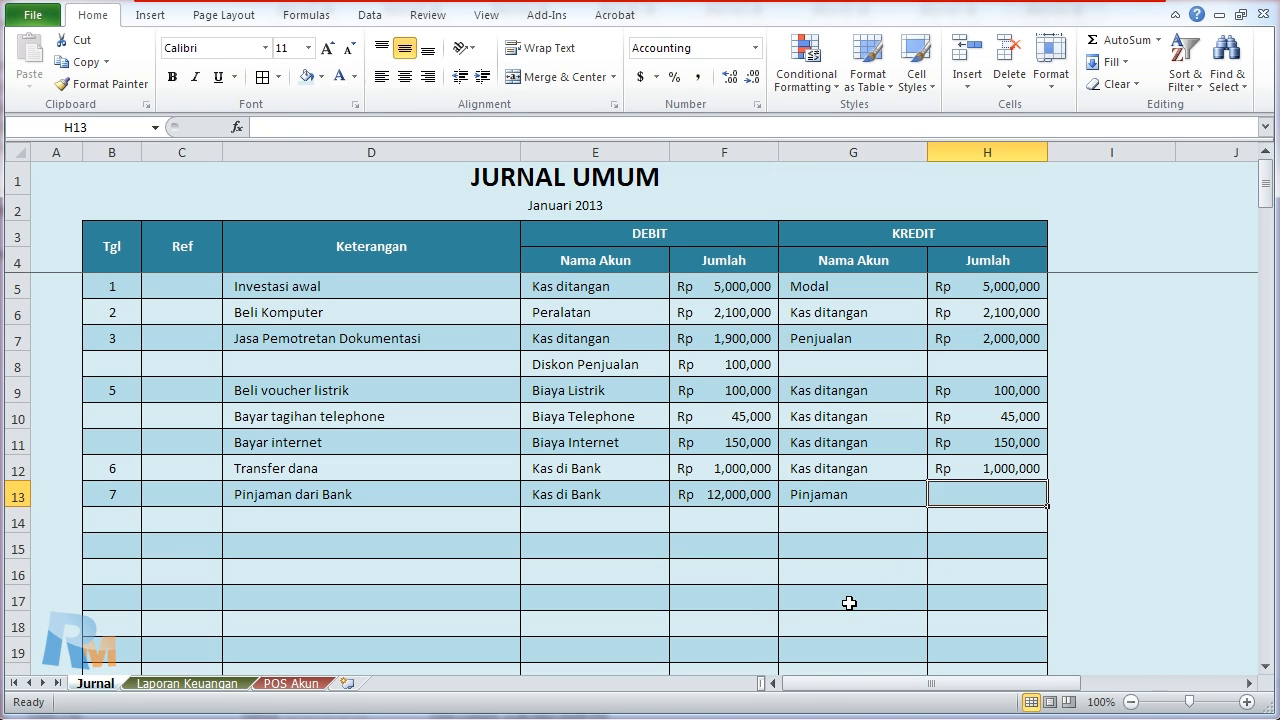
type("12,000,000")
key("Return")
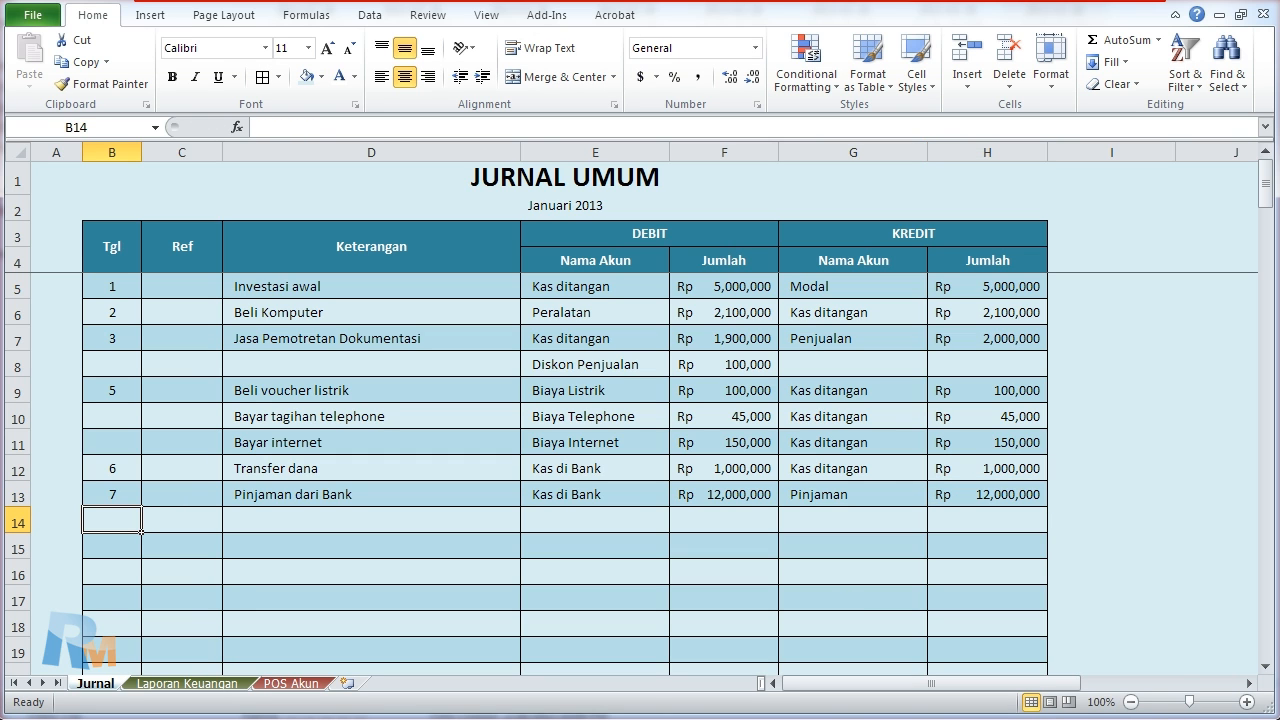
Step: Review the asset and Kewajiban & Modal totals on Laporan Keuangan and compare them with the account balances on POS Akun
left_click(236, 686)
left_click(1126, 469)
left_click(1137, 336)
left_click(288, 683)
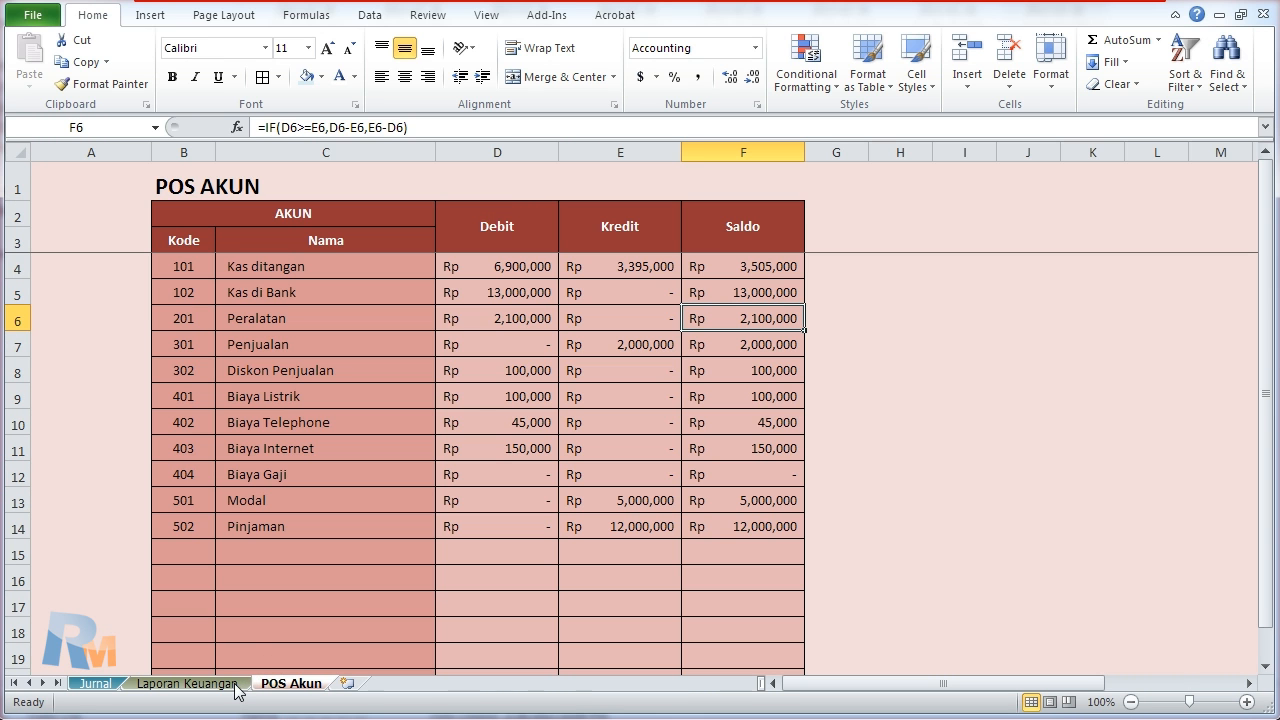
left_click(245, 684)
left_click(276, 687)
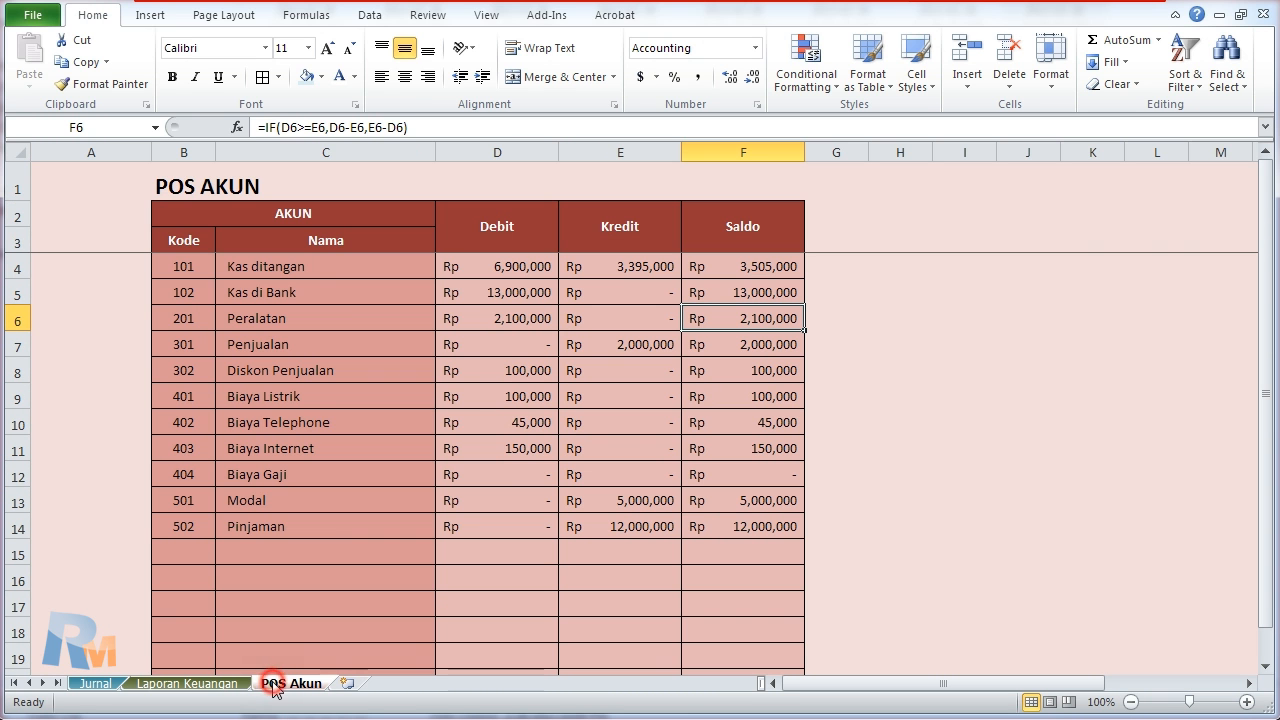